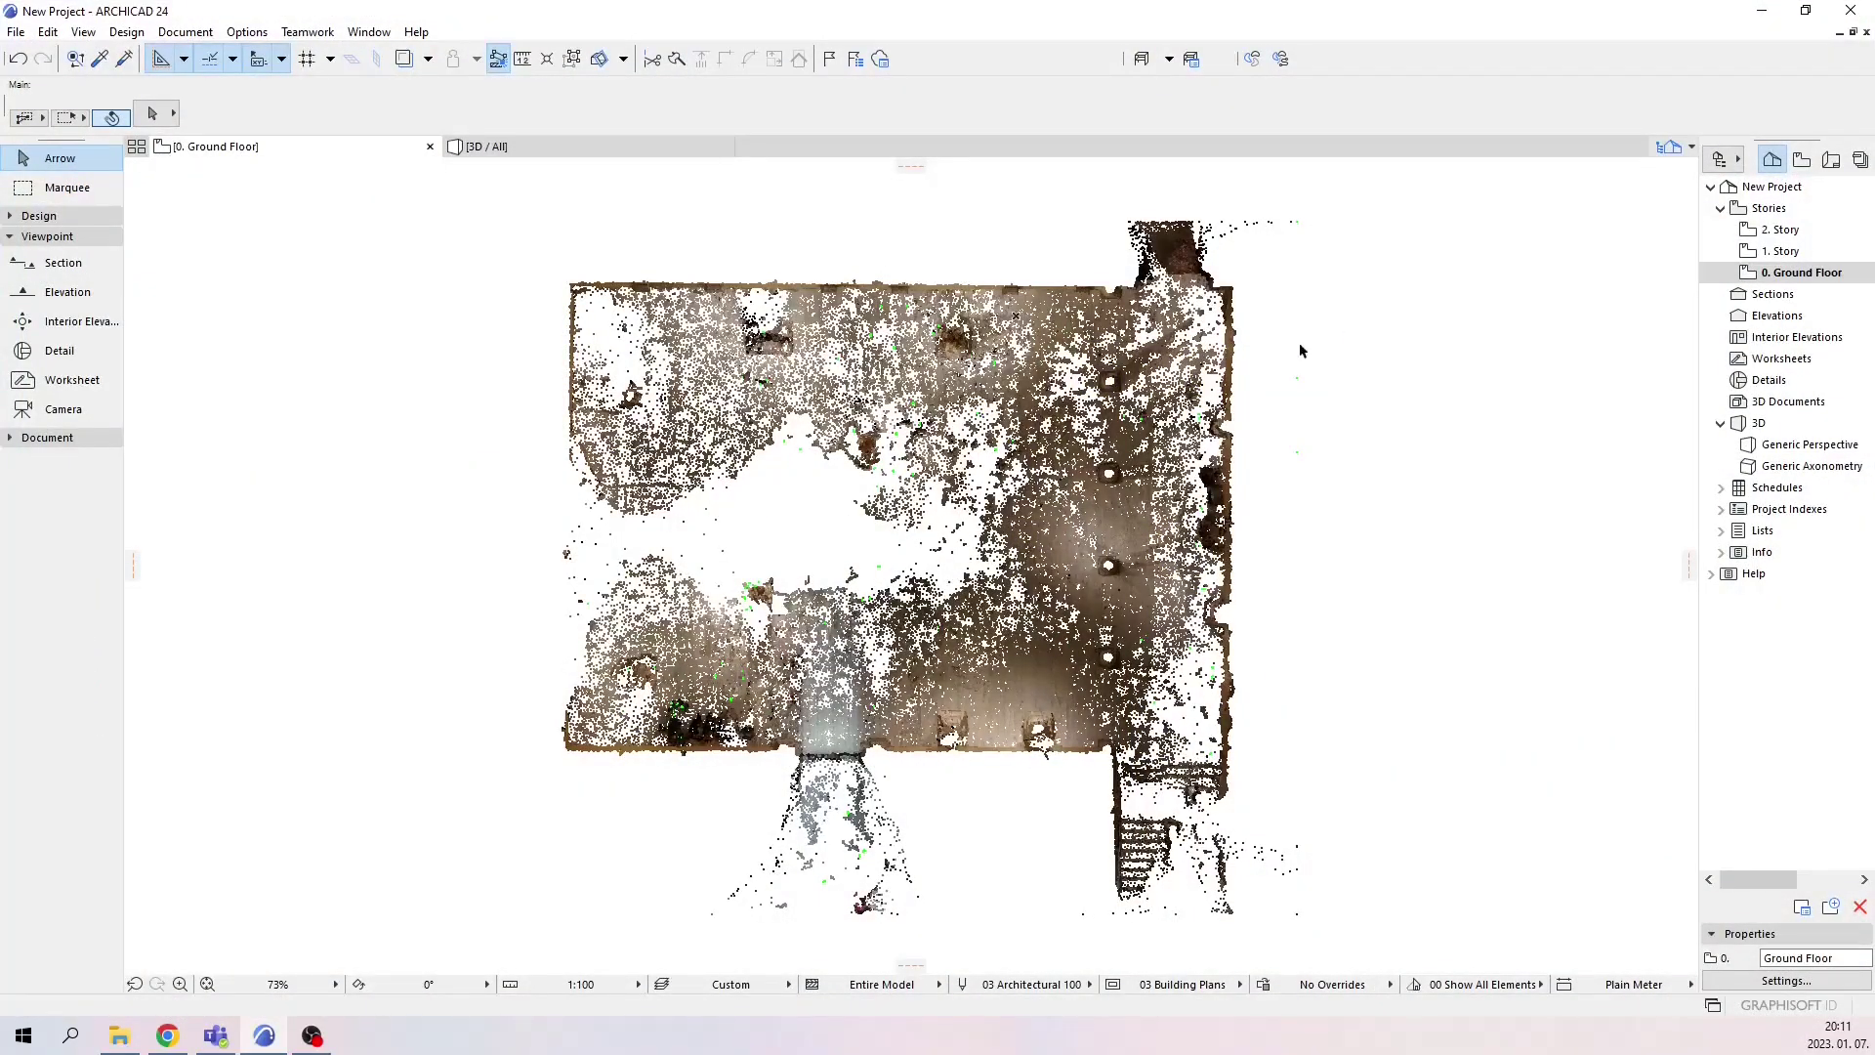
Set the project's working length unit to meter with 2 decimals
scroll(1037, 381, "up", 2)
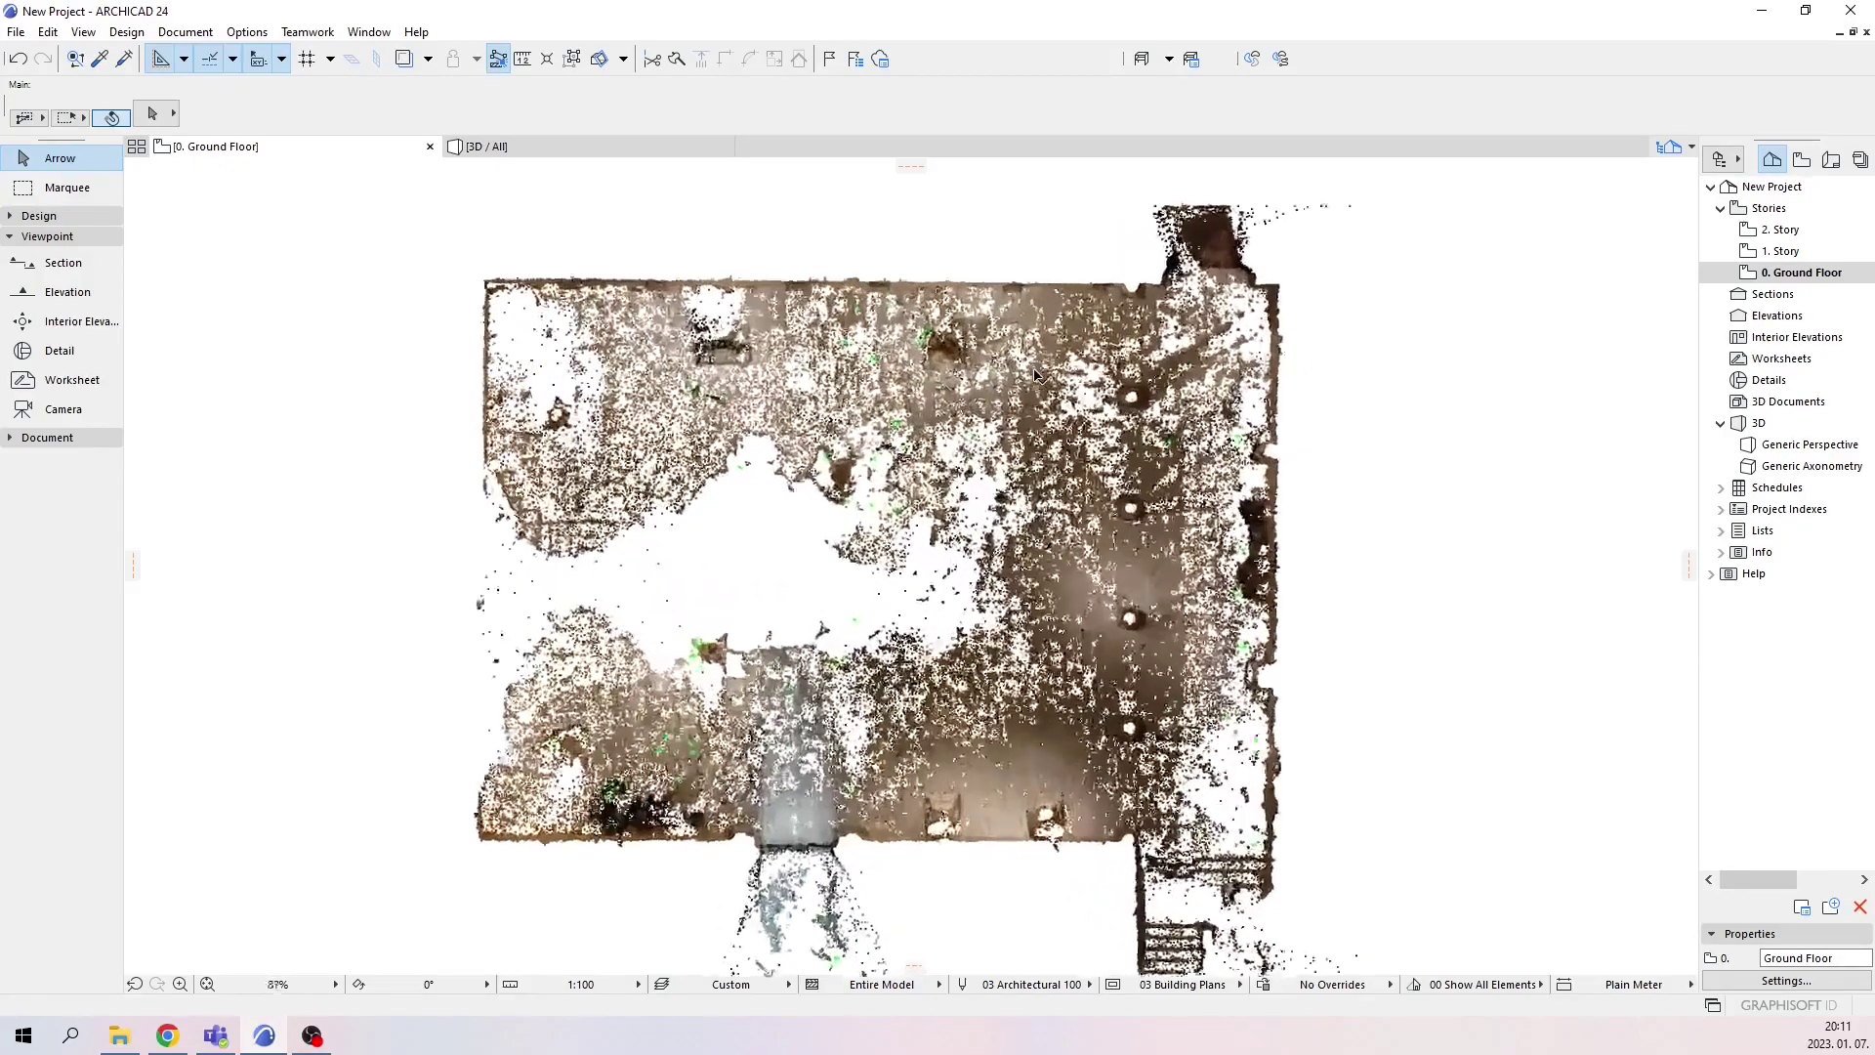
left_click(1027, 368)
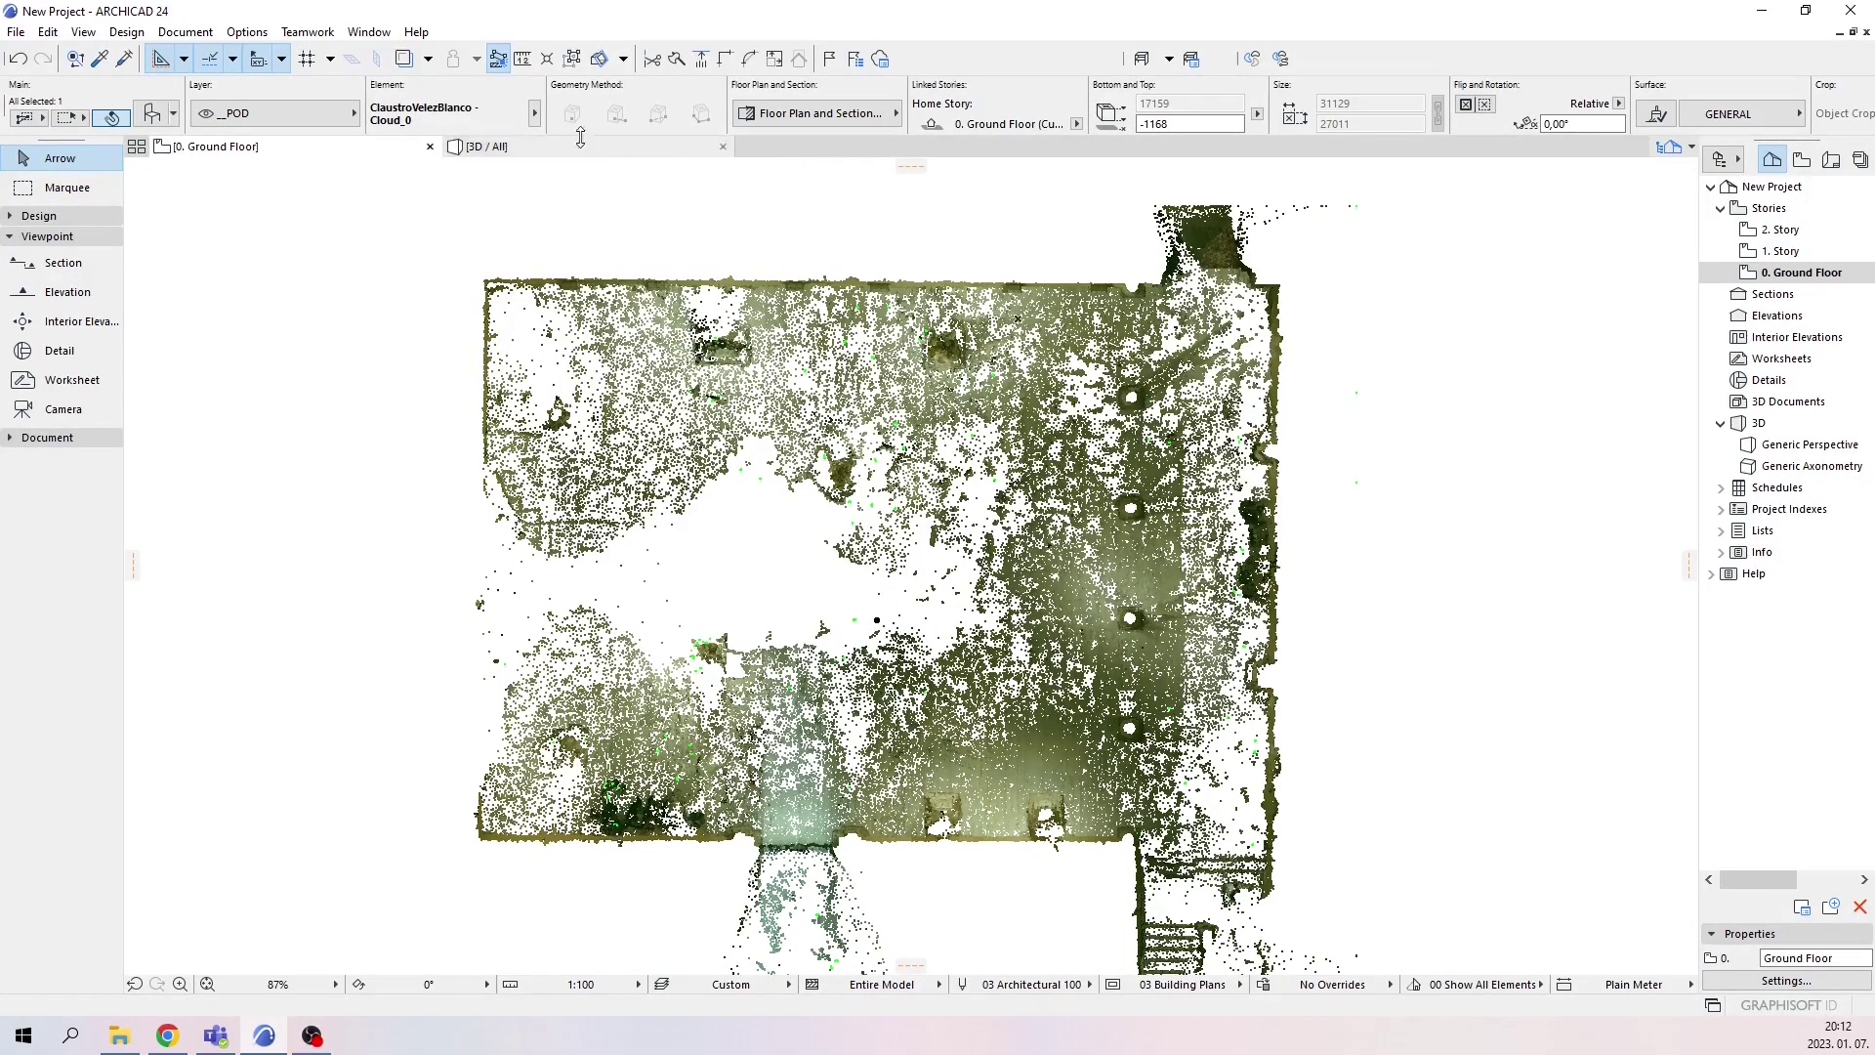
left_click(259, 38)
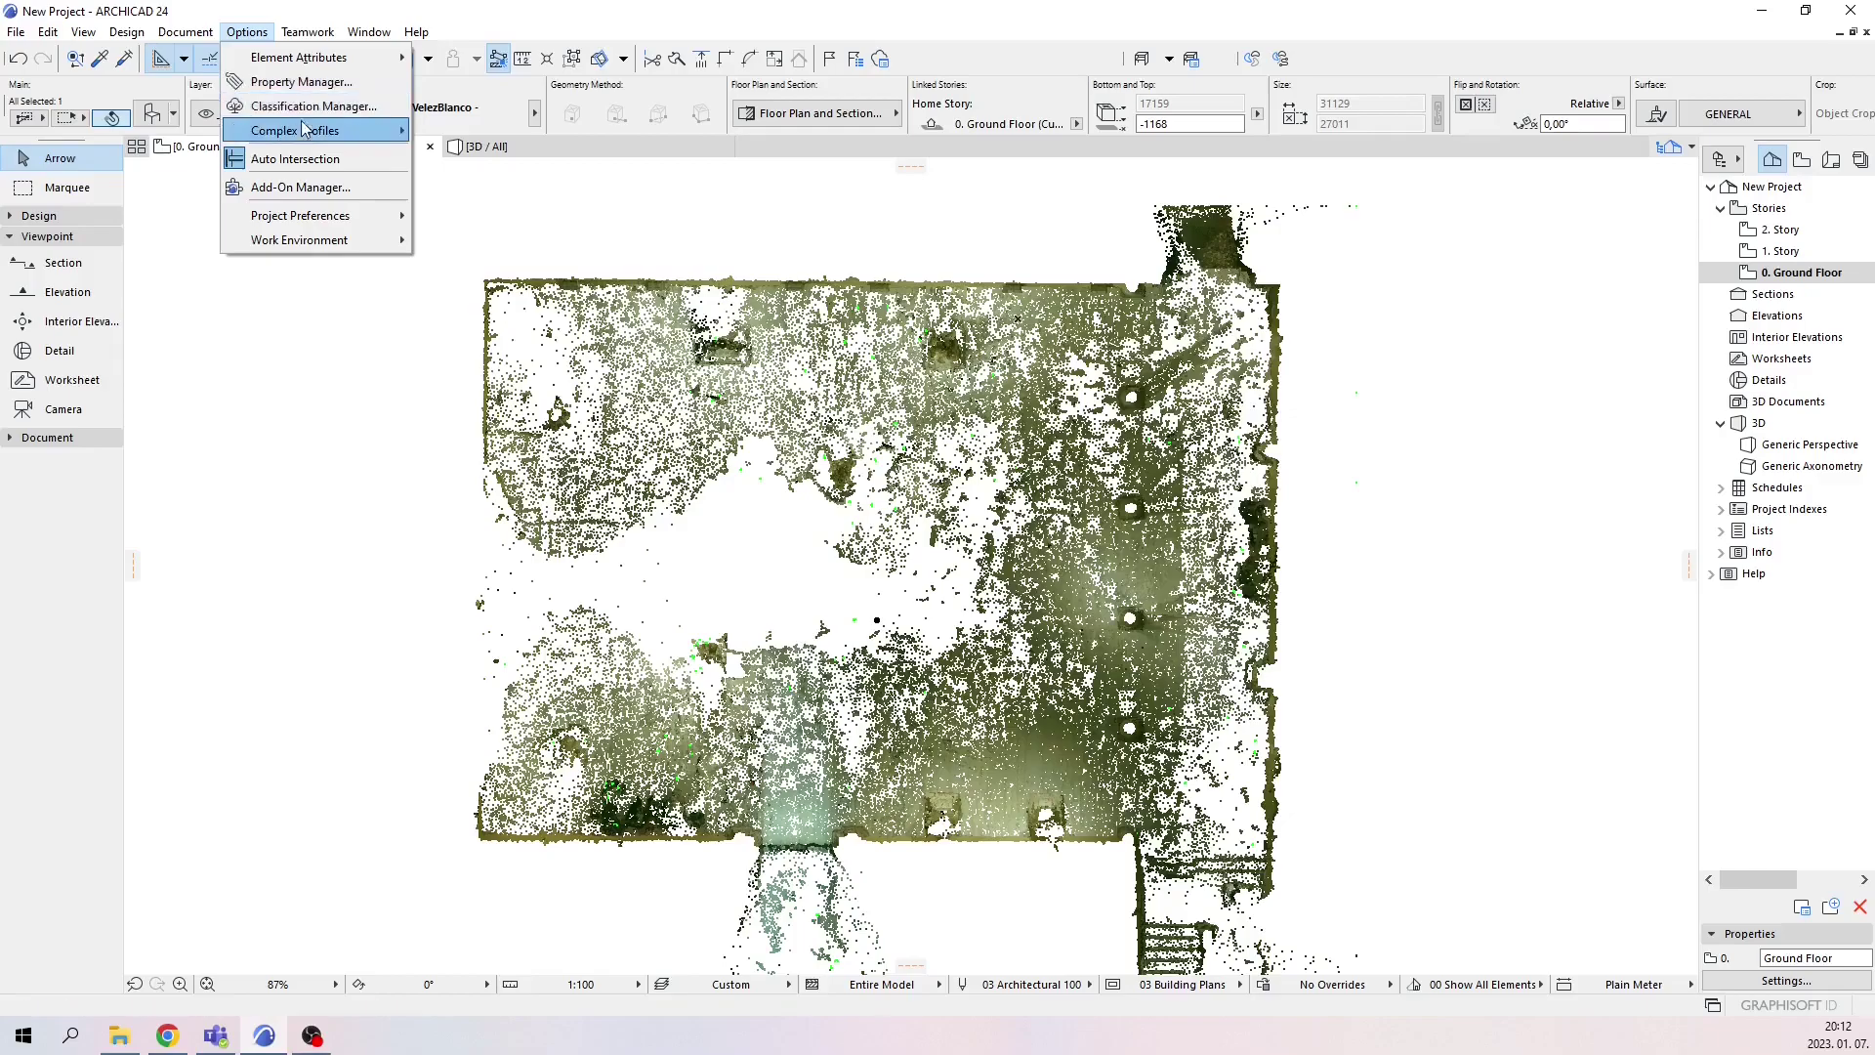
mouse_move(342, 212)
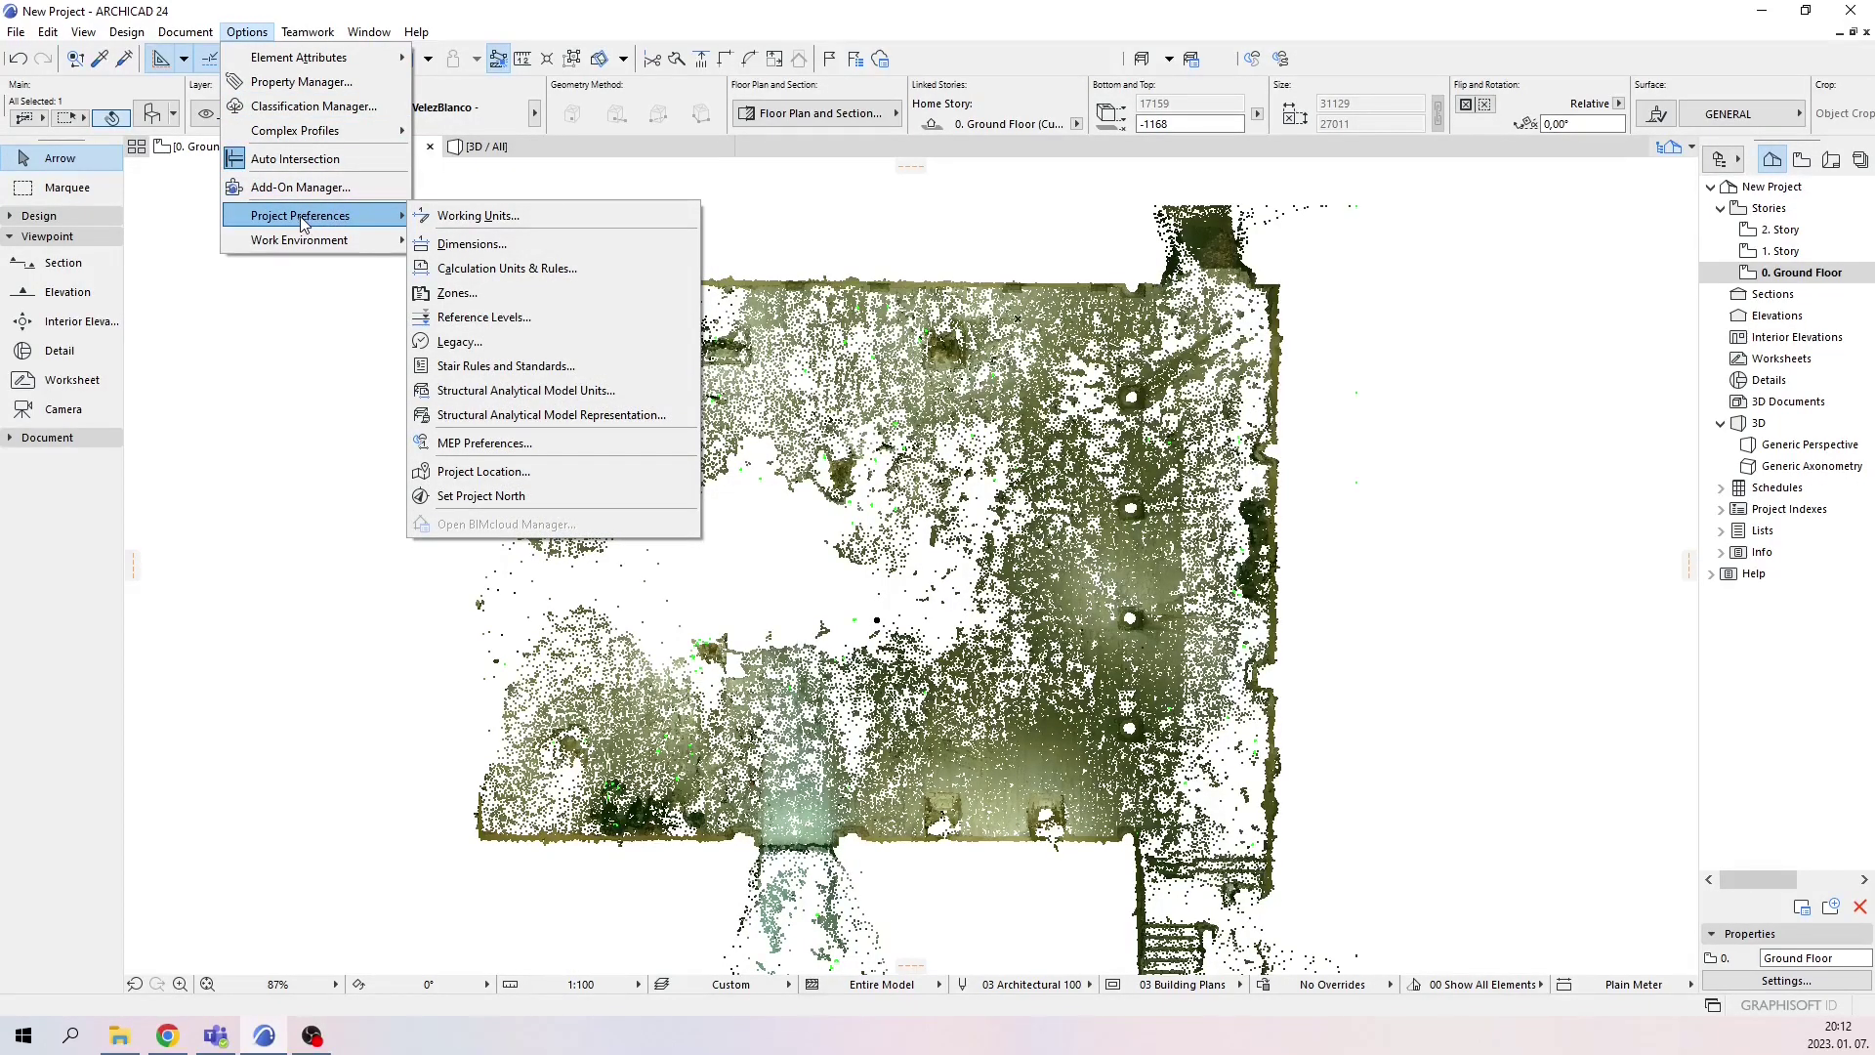
left_click(552, 216)
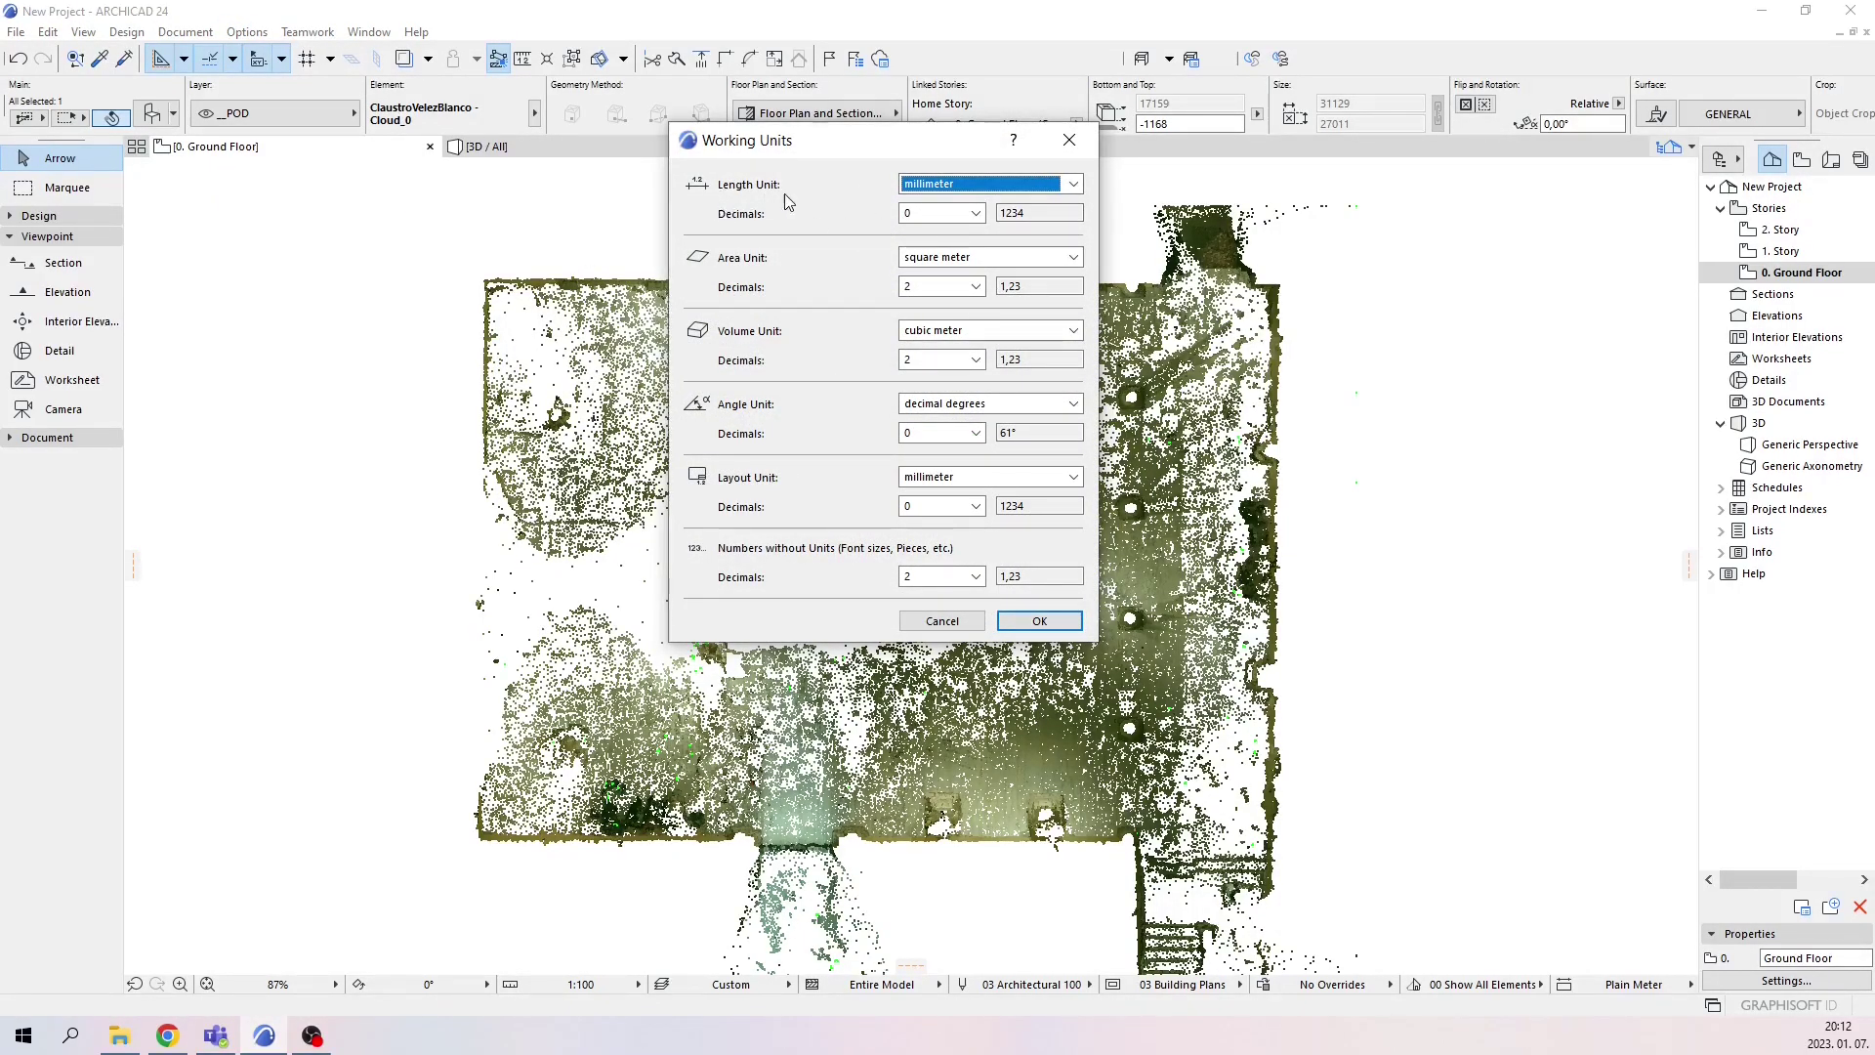
left_click(1074, 185)
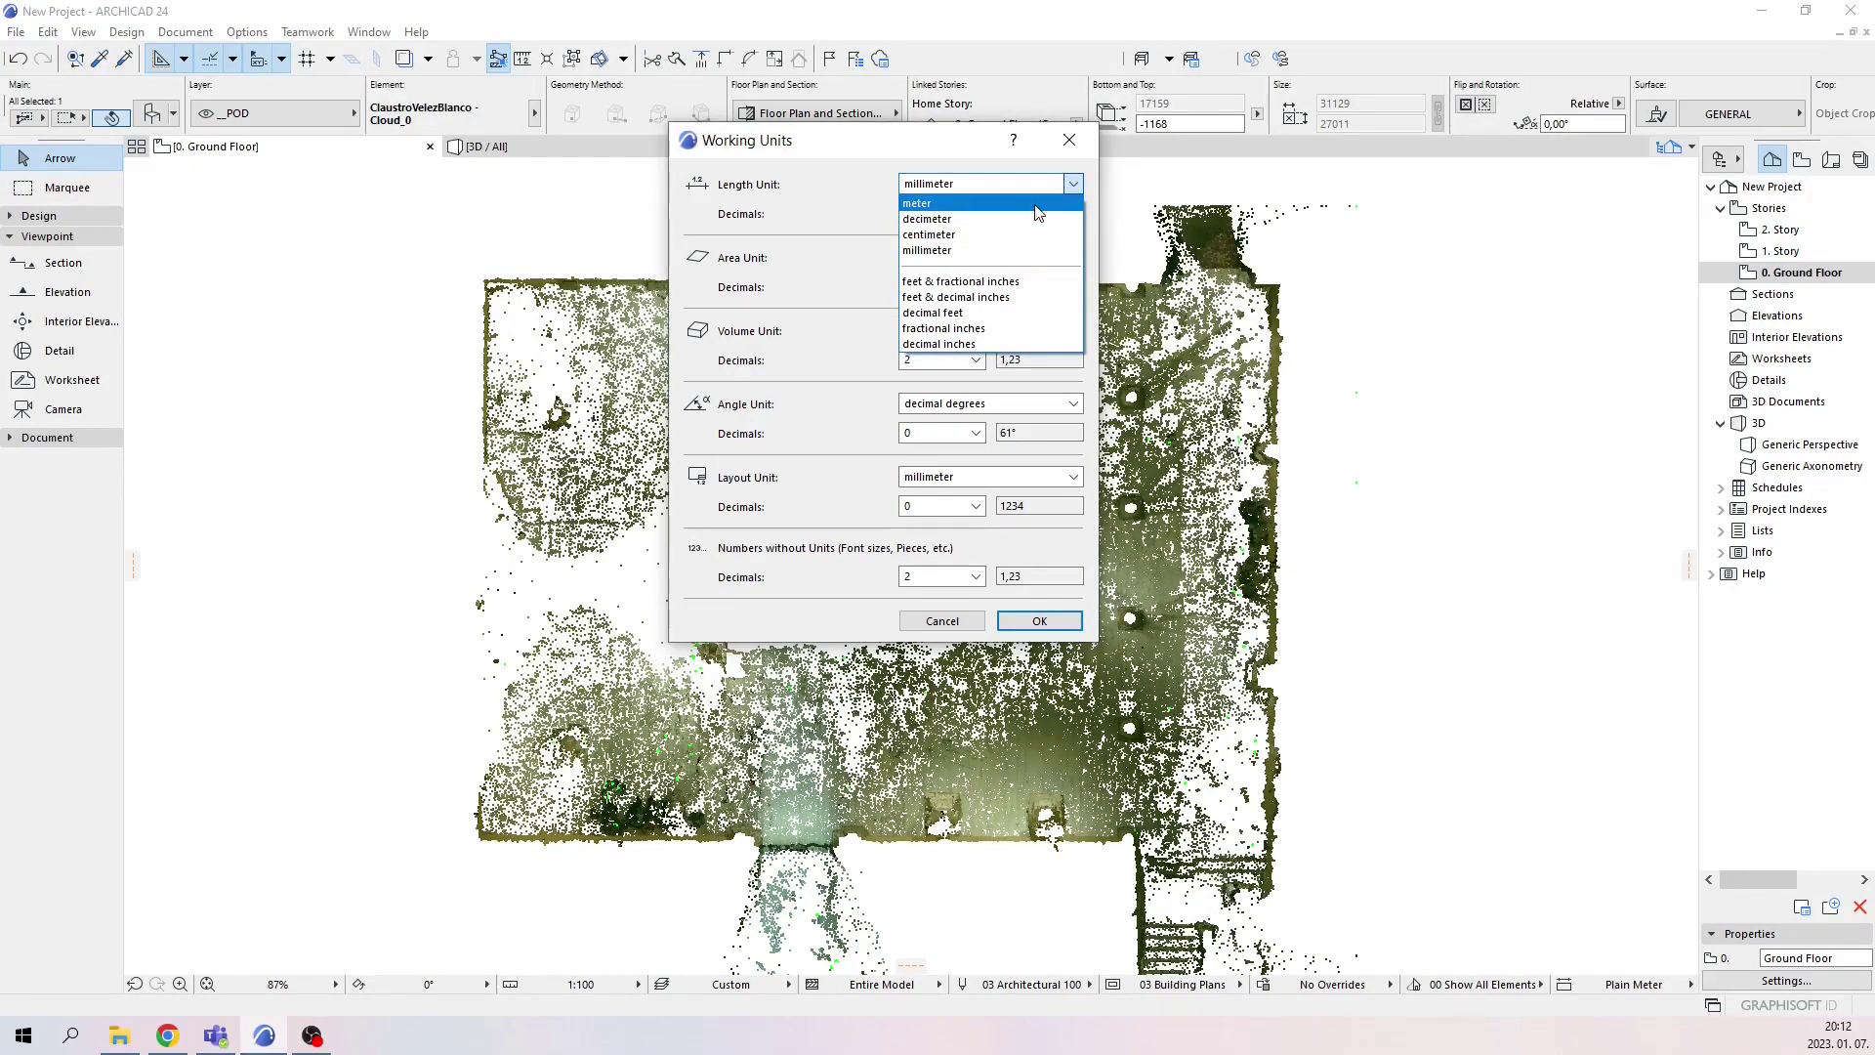
left_click(1034, 203)
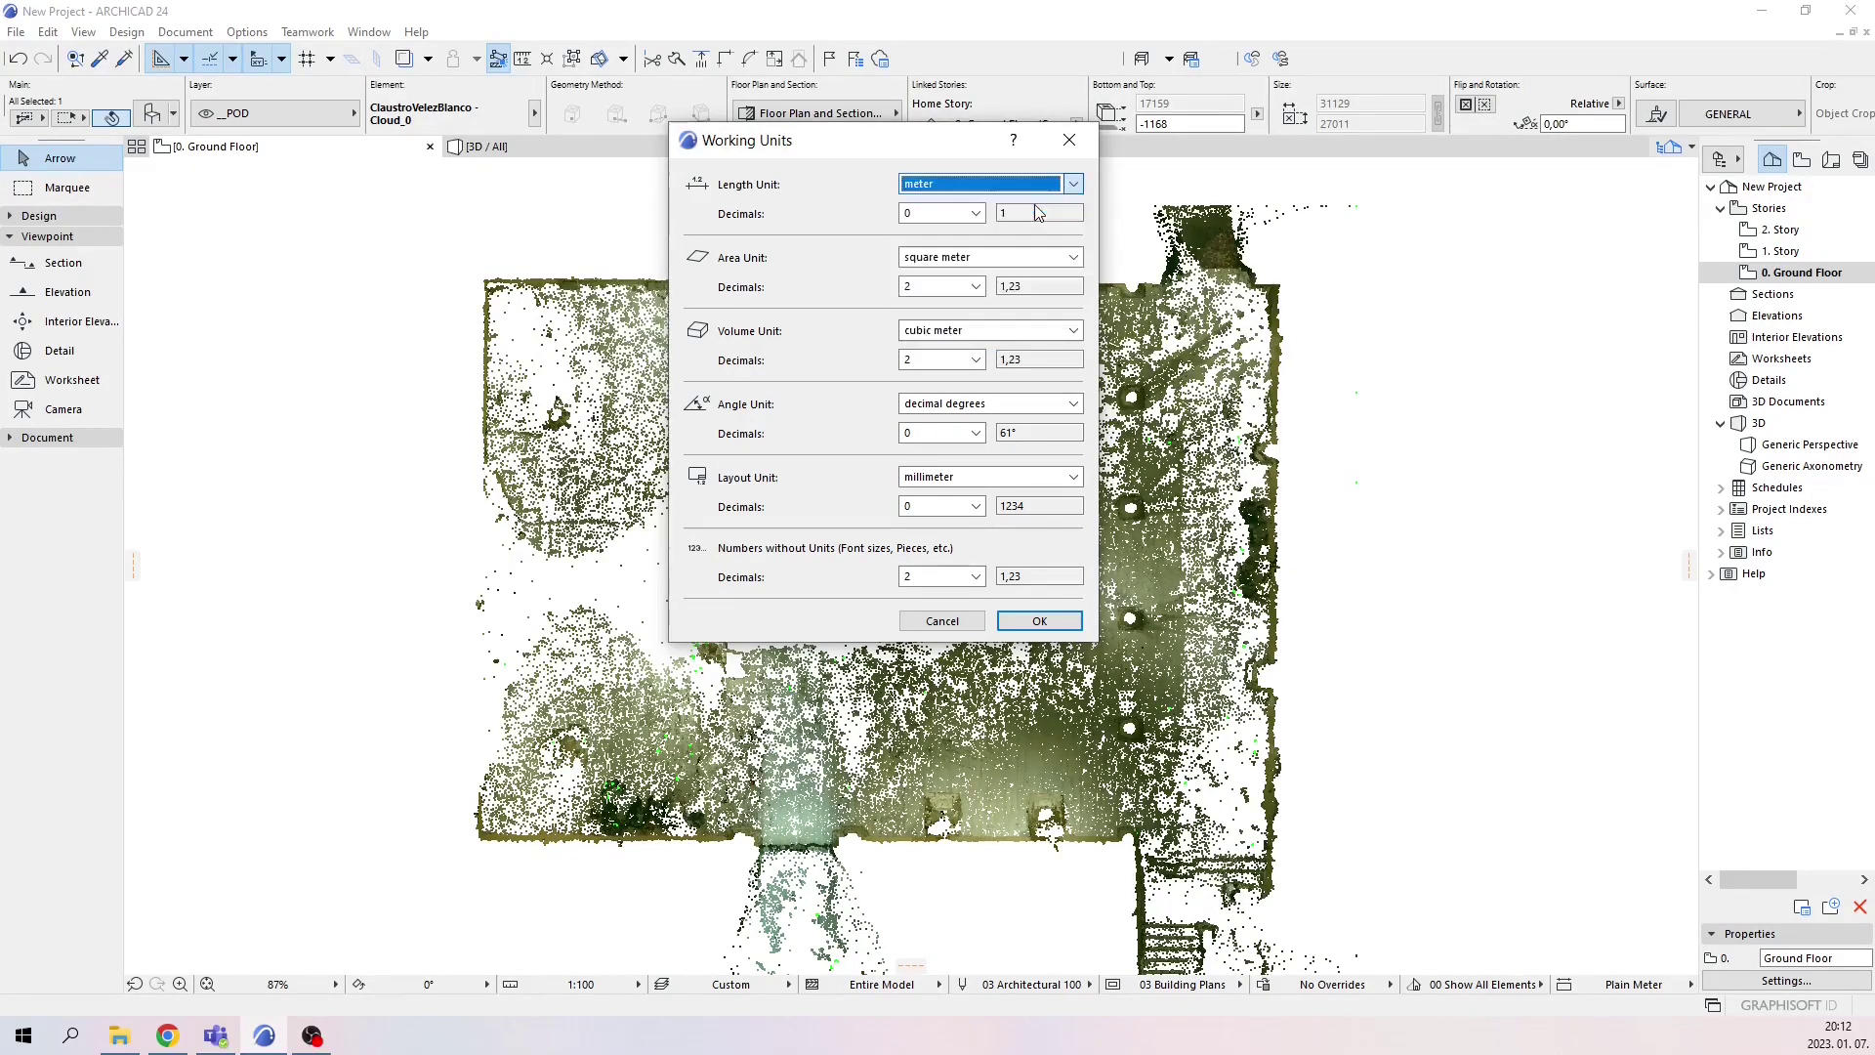
left_click(976, 213)
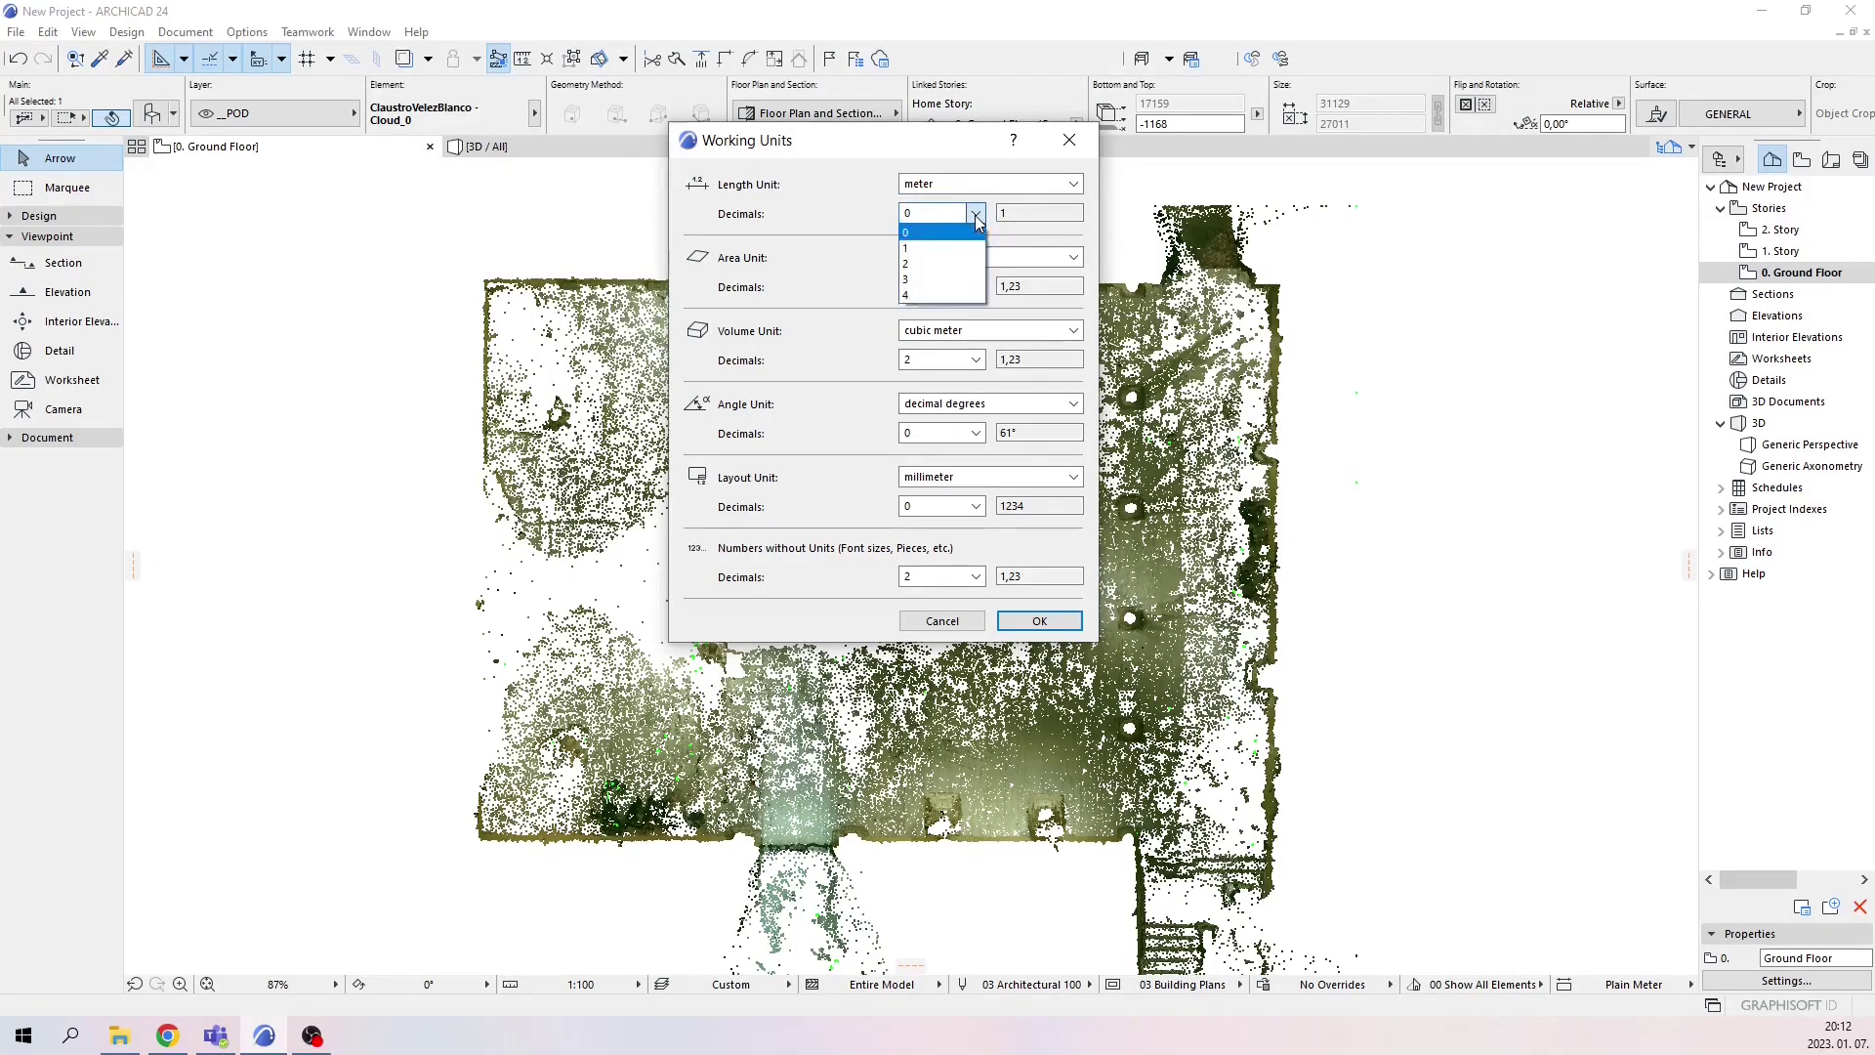
left_click(942, 268)
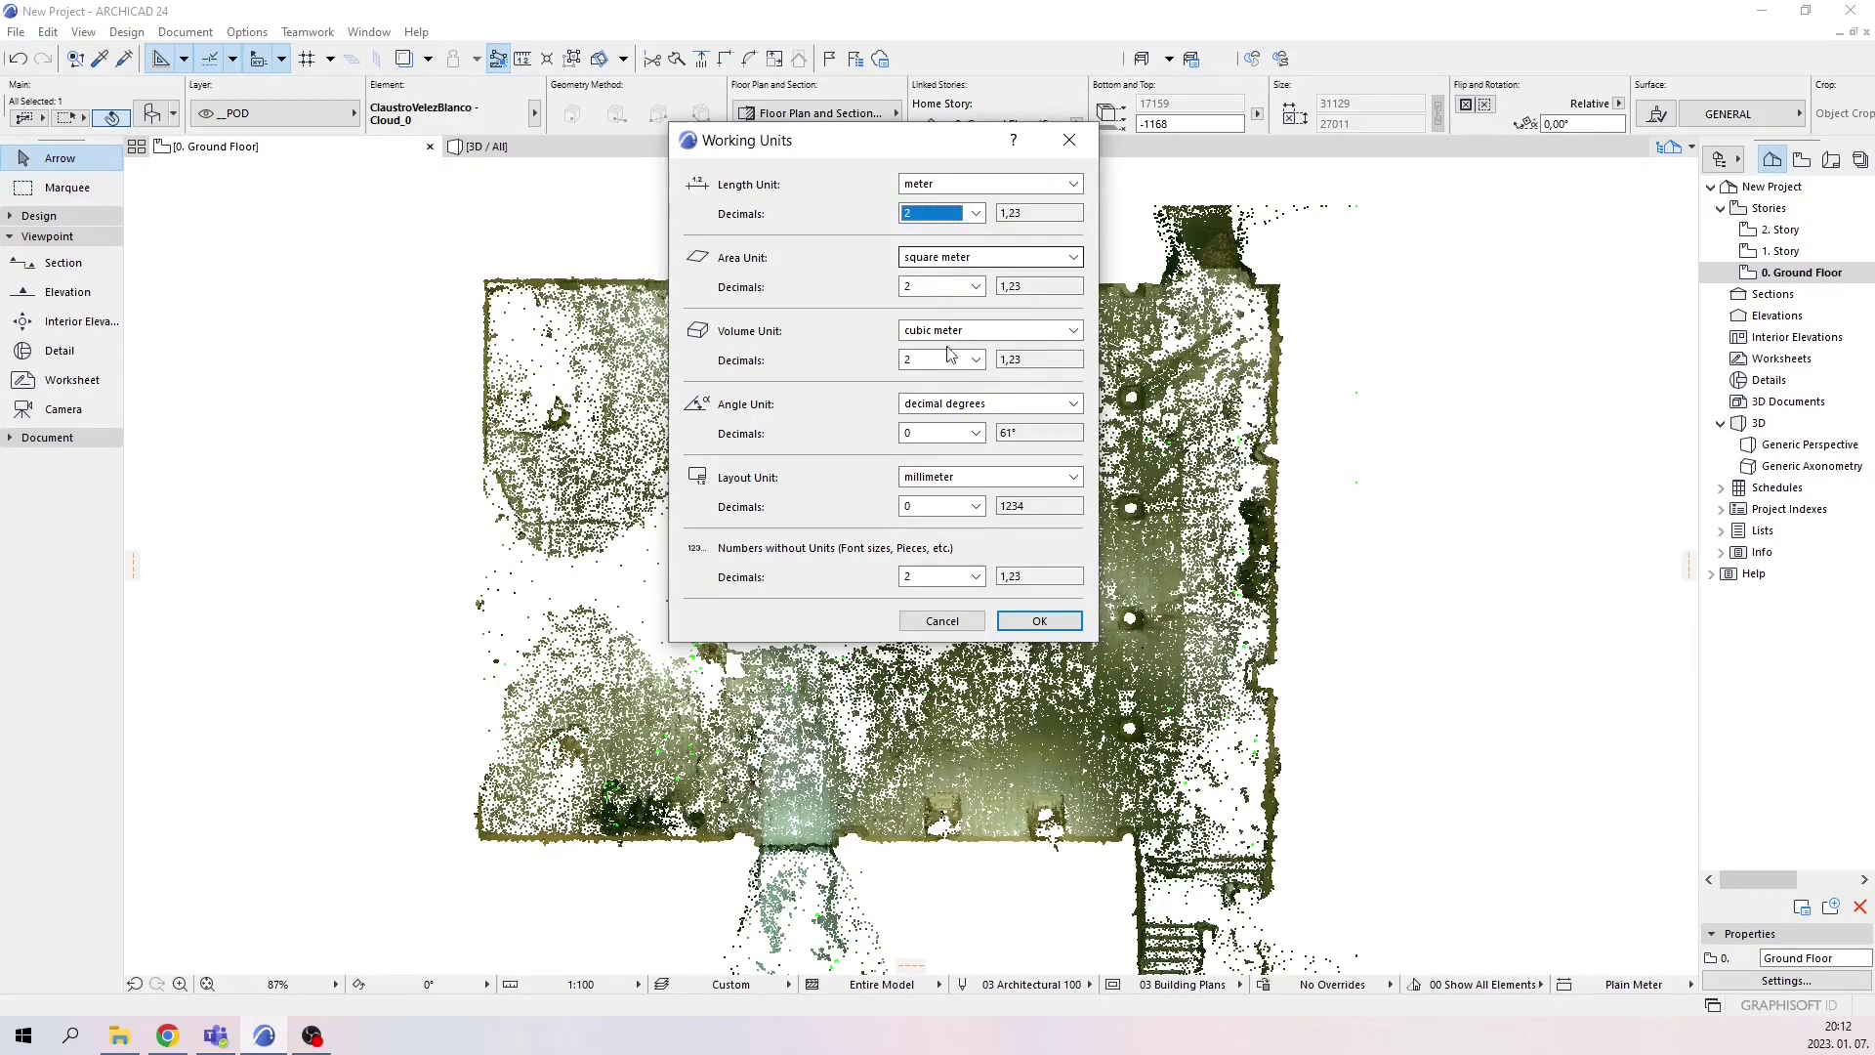
left_click(1040, 622)
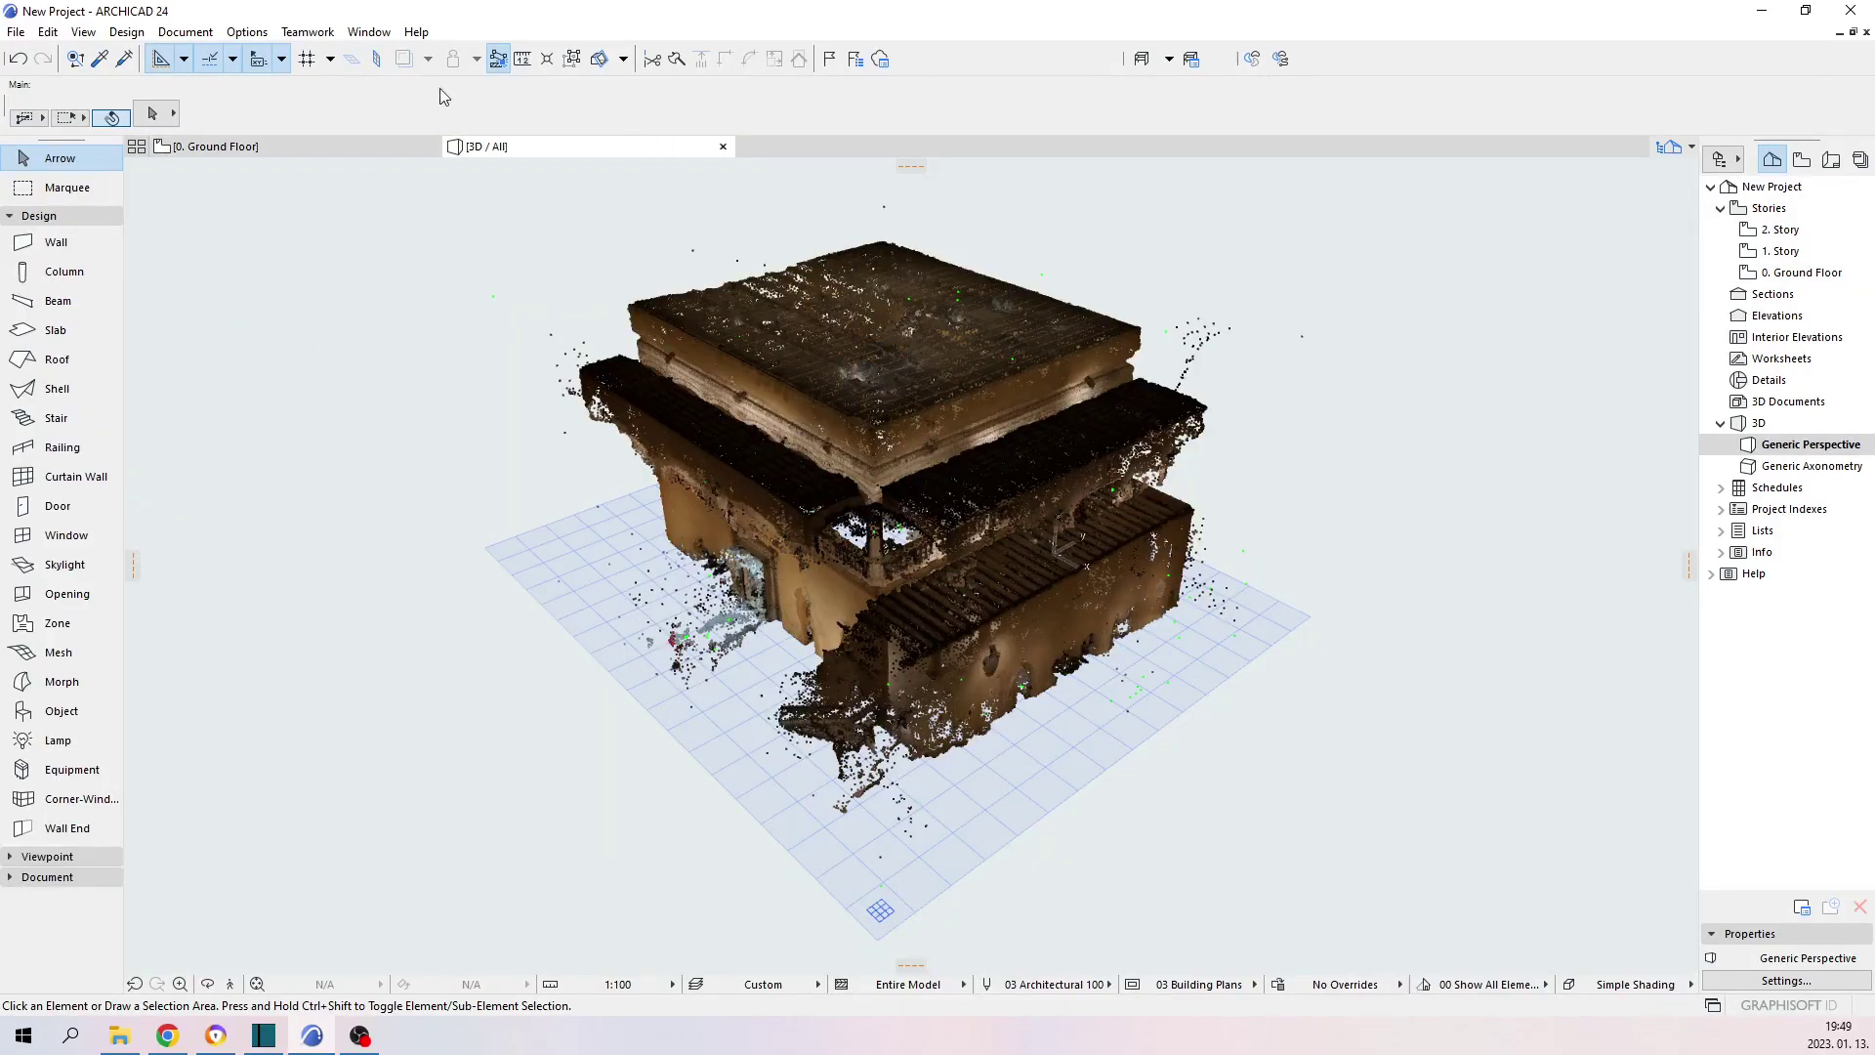
Compare the point cloud in the Ground Floor plan and the 3D view by switching between the two
left_click(191, 151)
mouse_move(485, 154)
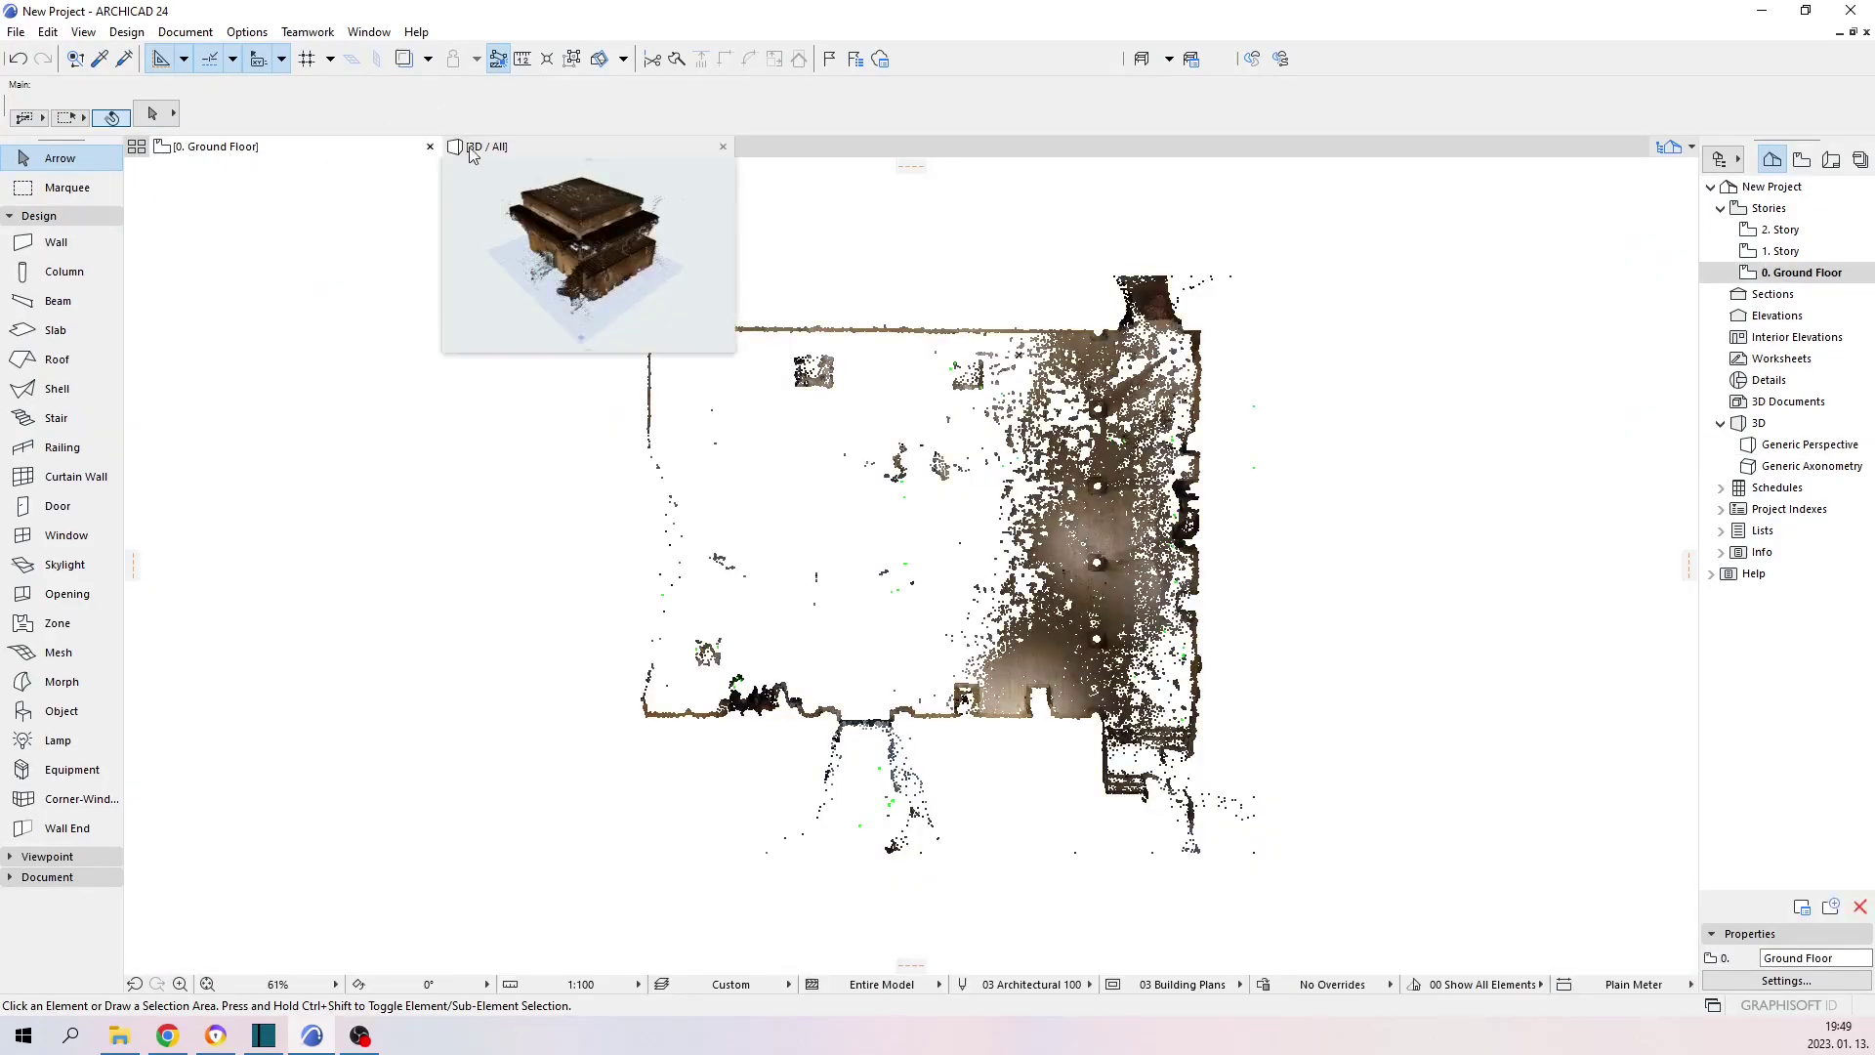
left_click(485, 148)
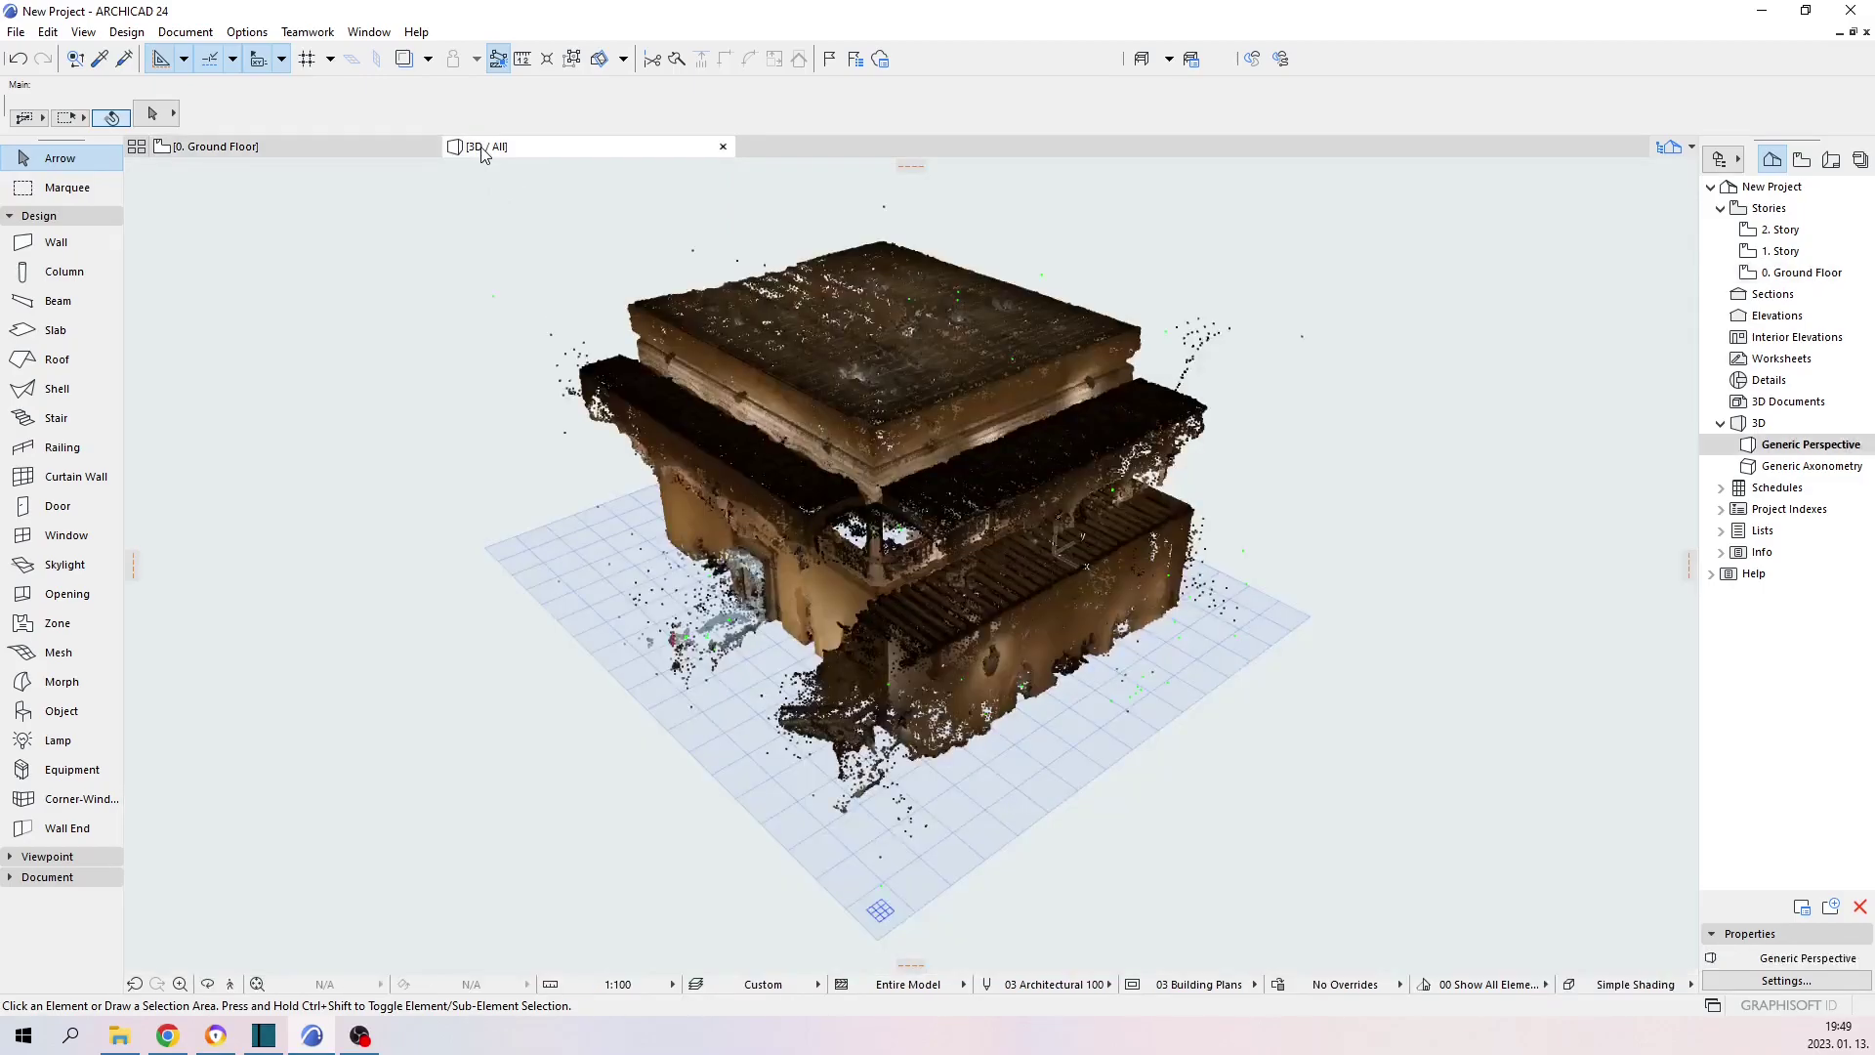
mouse_move(314, 154)
key("F2")
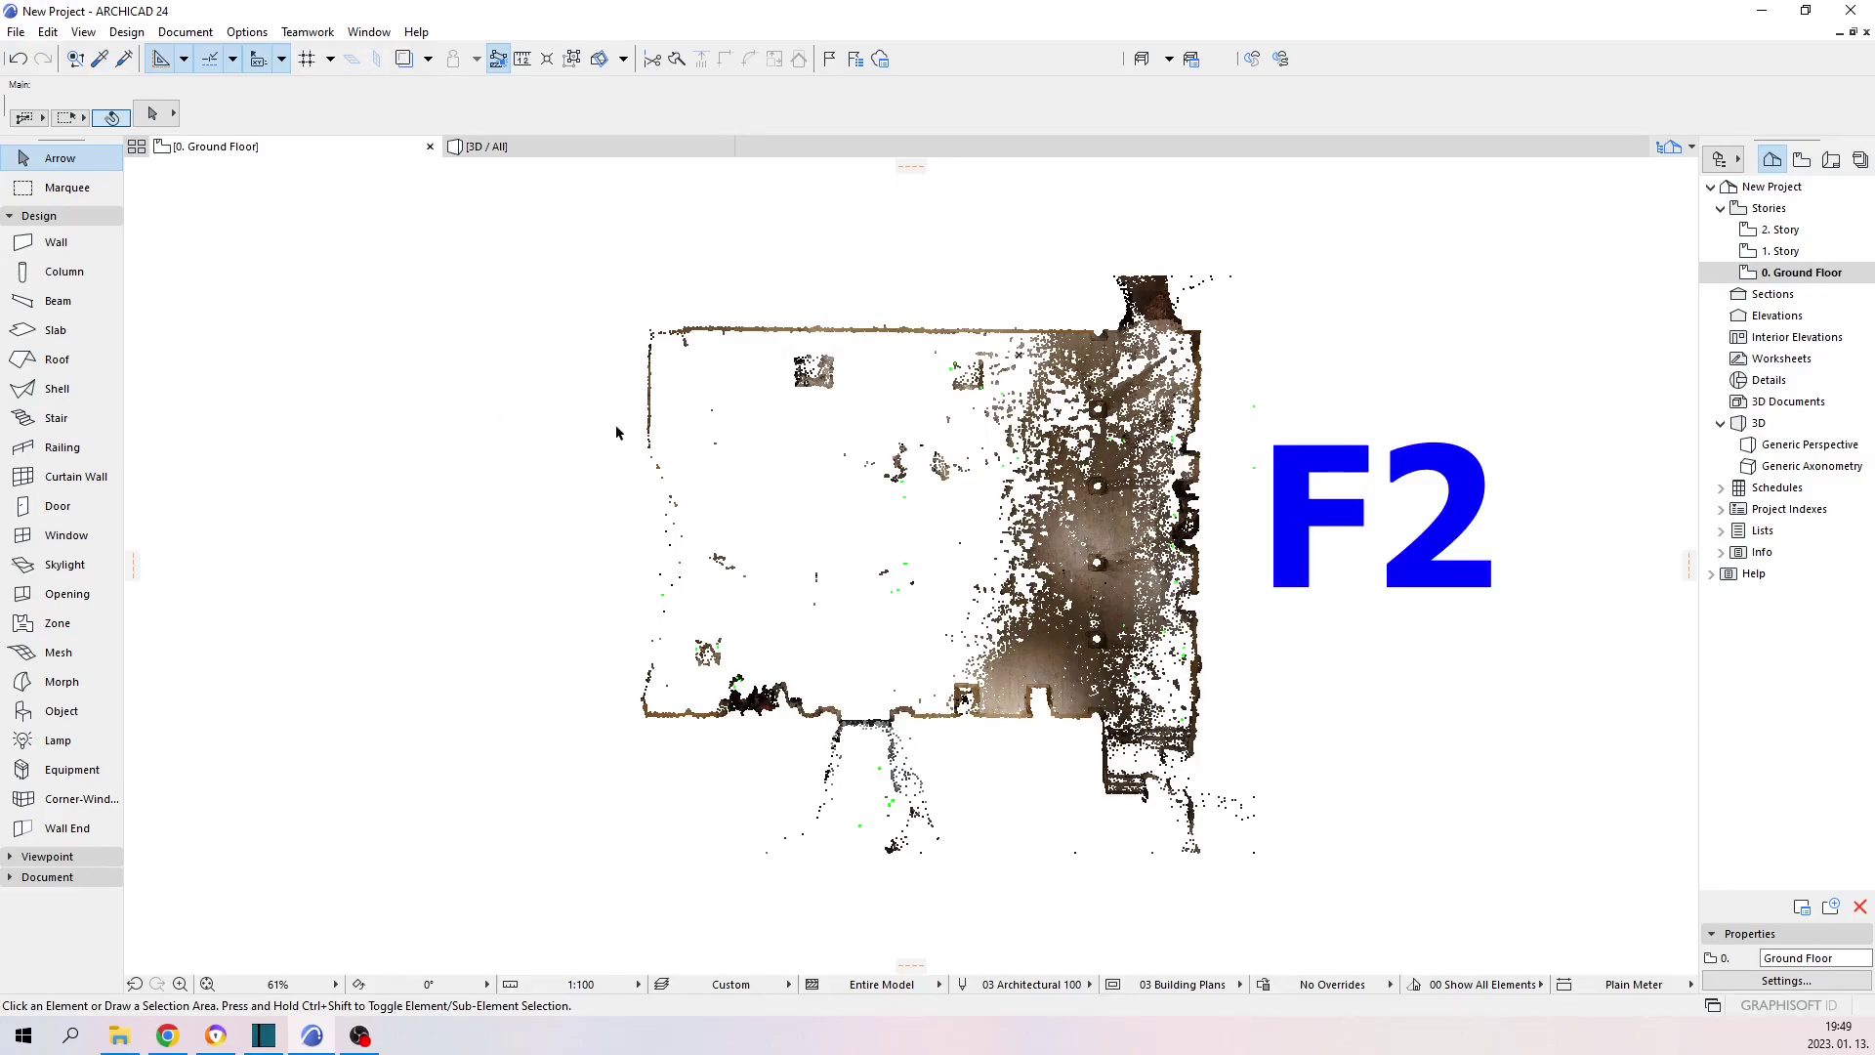
key("F5")
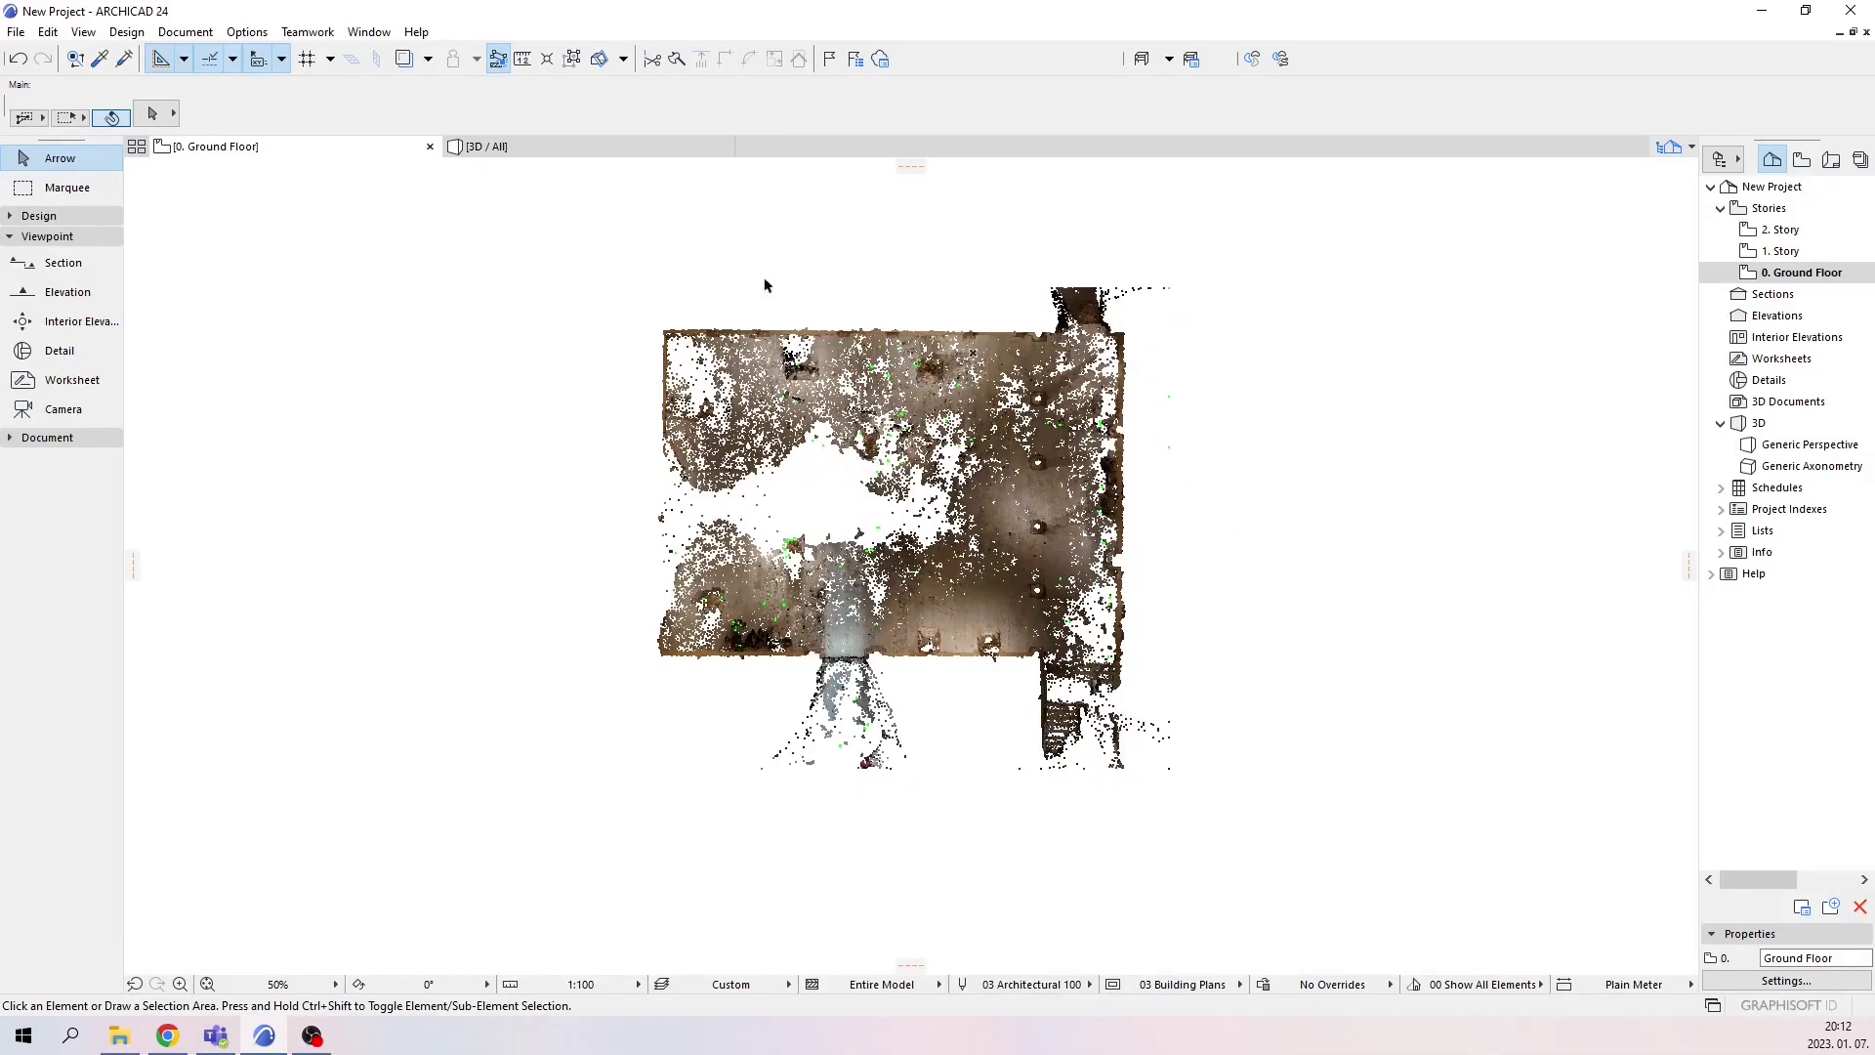
Turn on 3D Cutaway in the 3D view and place a horizontal cutting plane through the building's point cloud
left_click(518, 149)
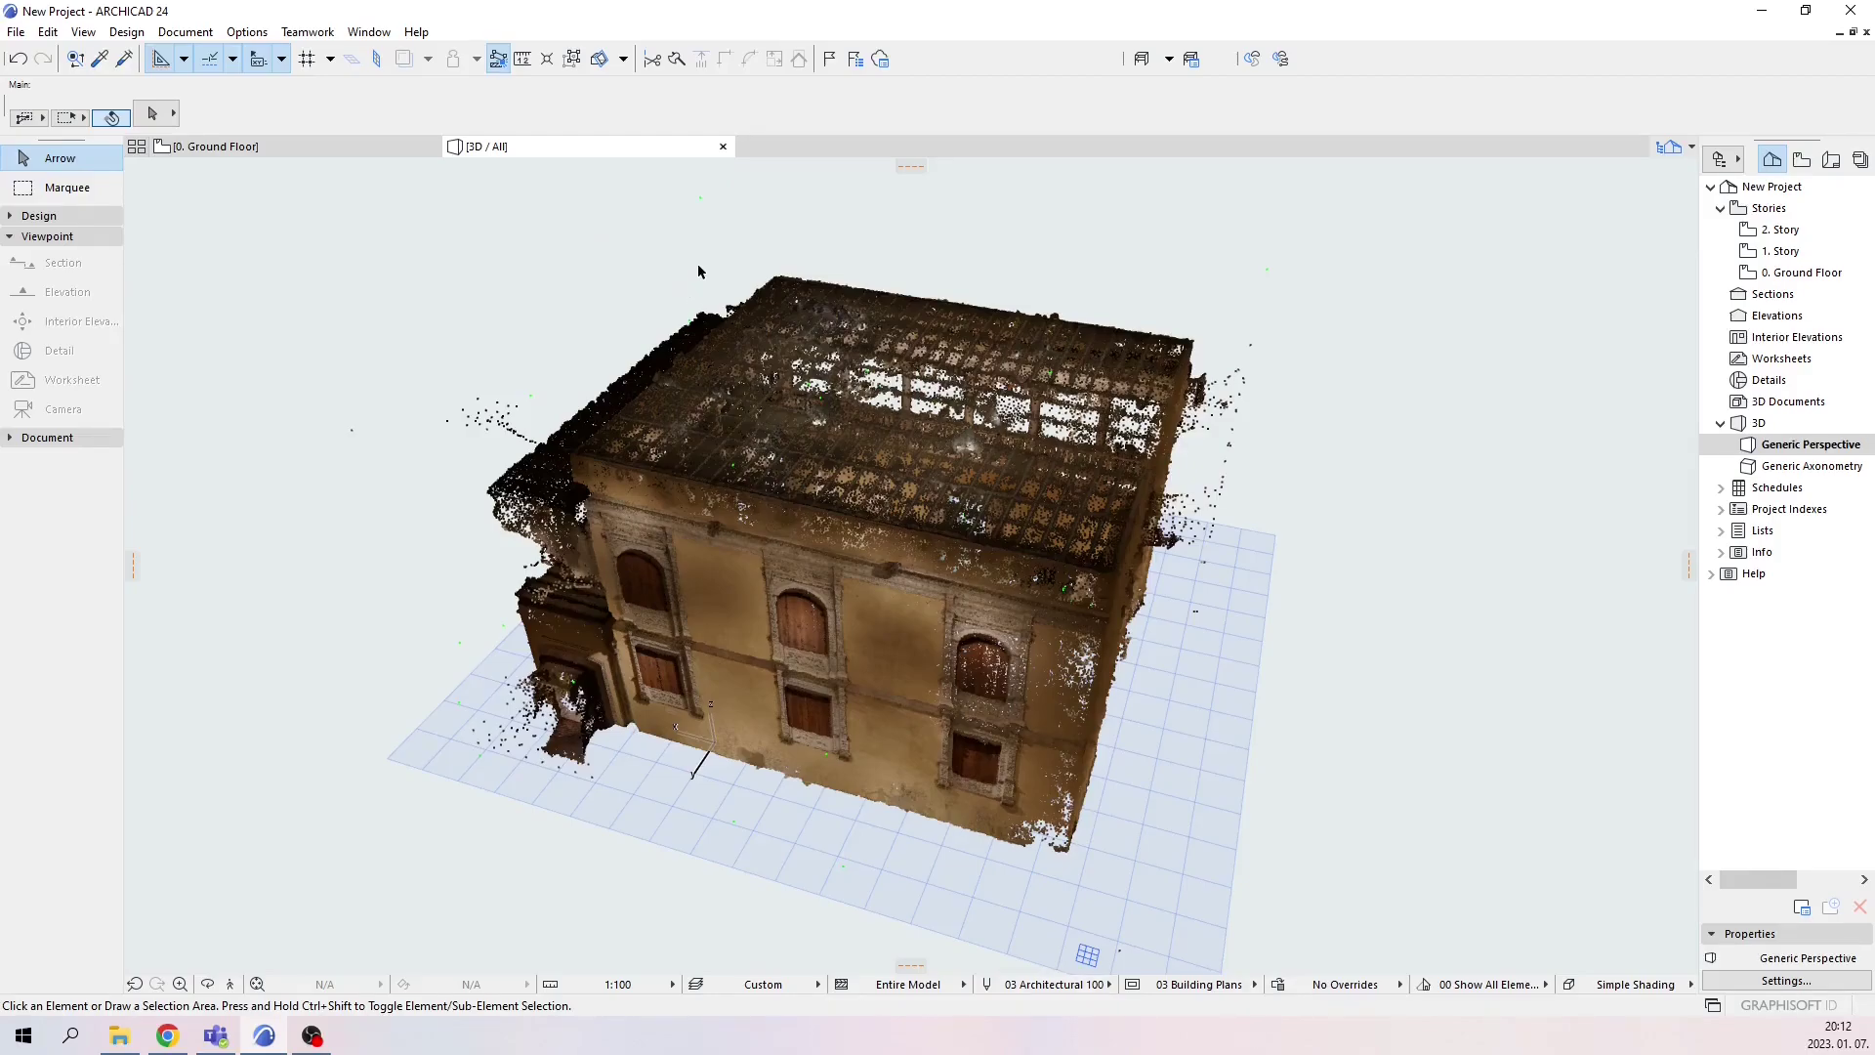
left_click(602, 62)
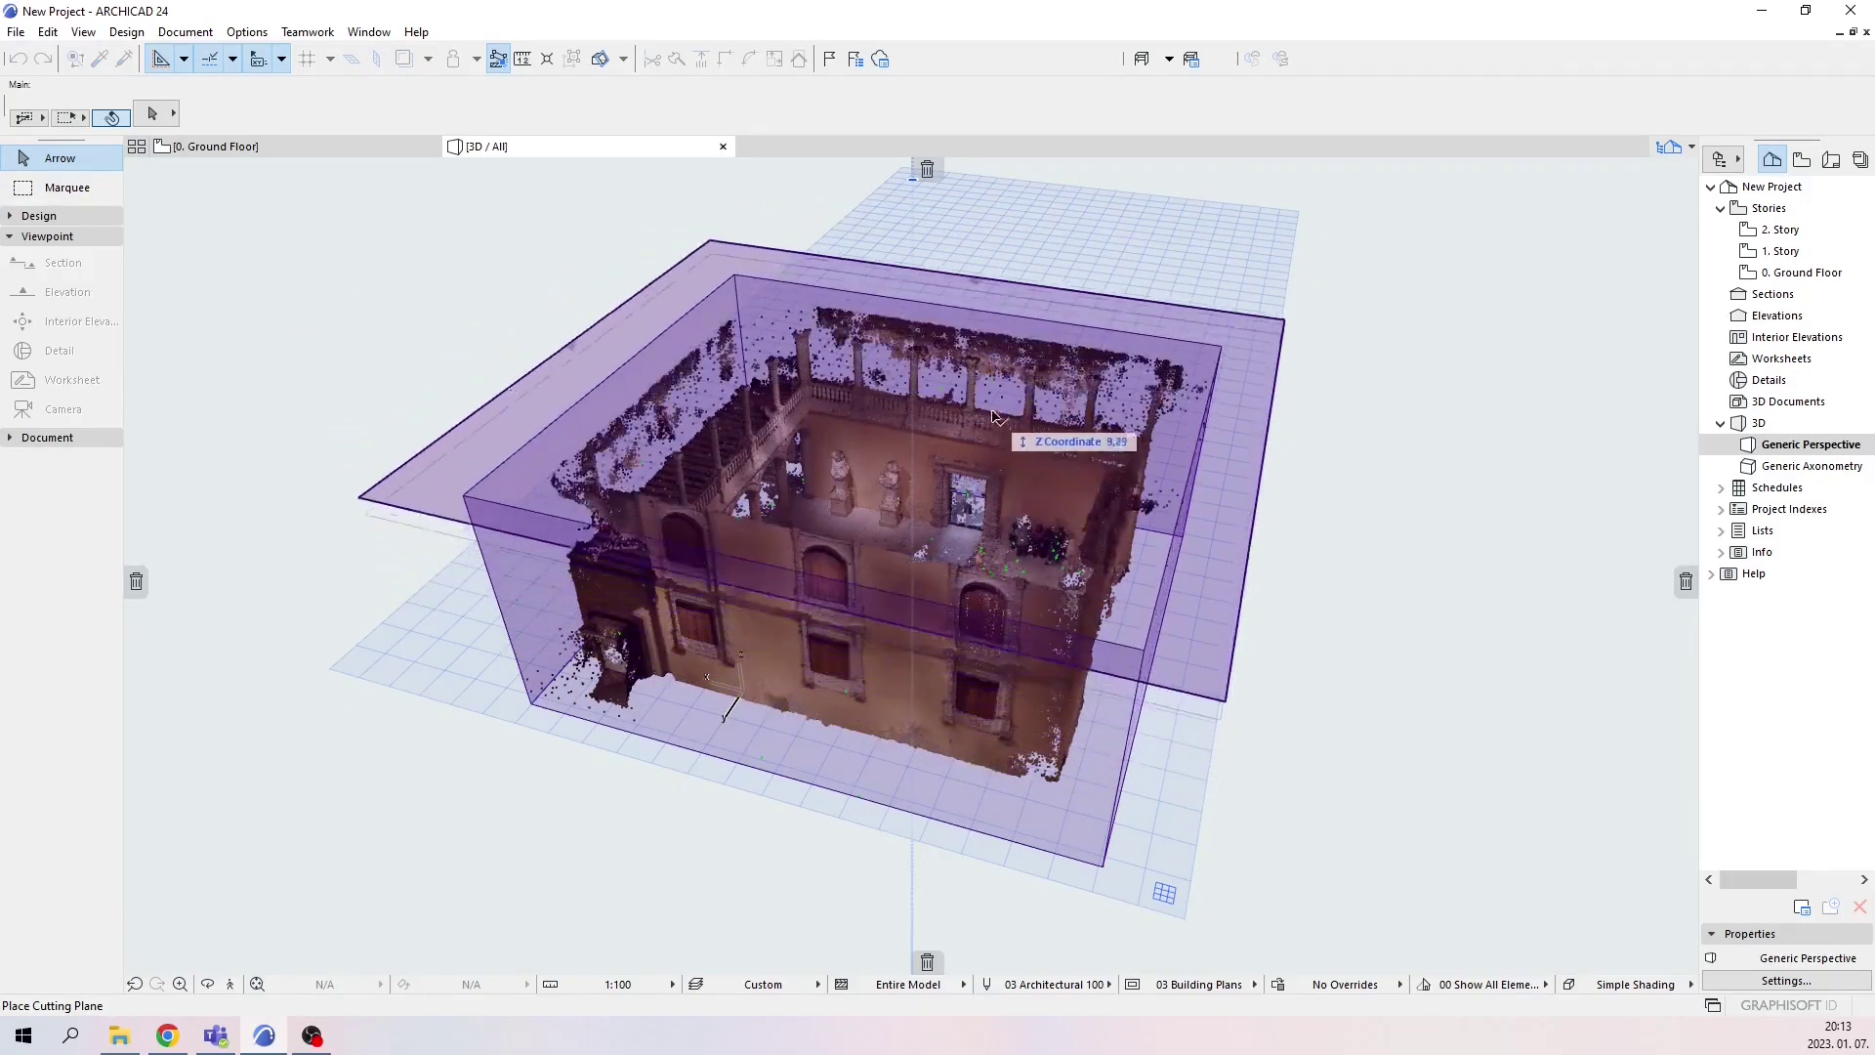
left_click(989, 491)
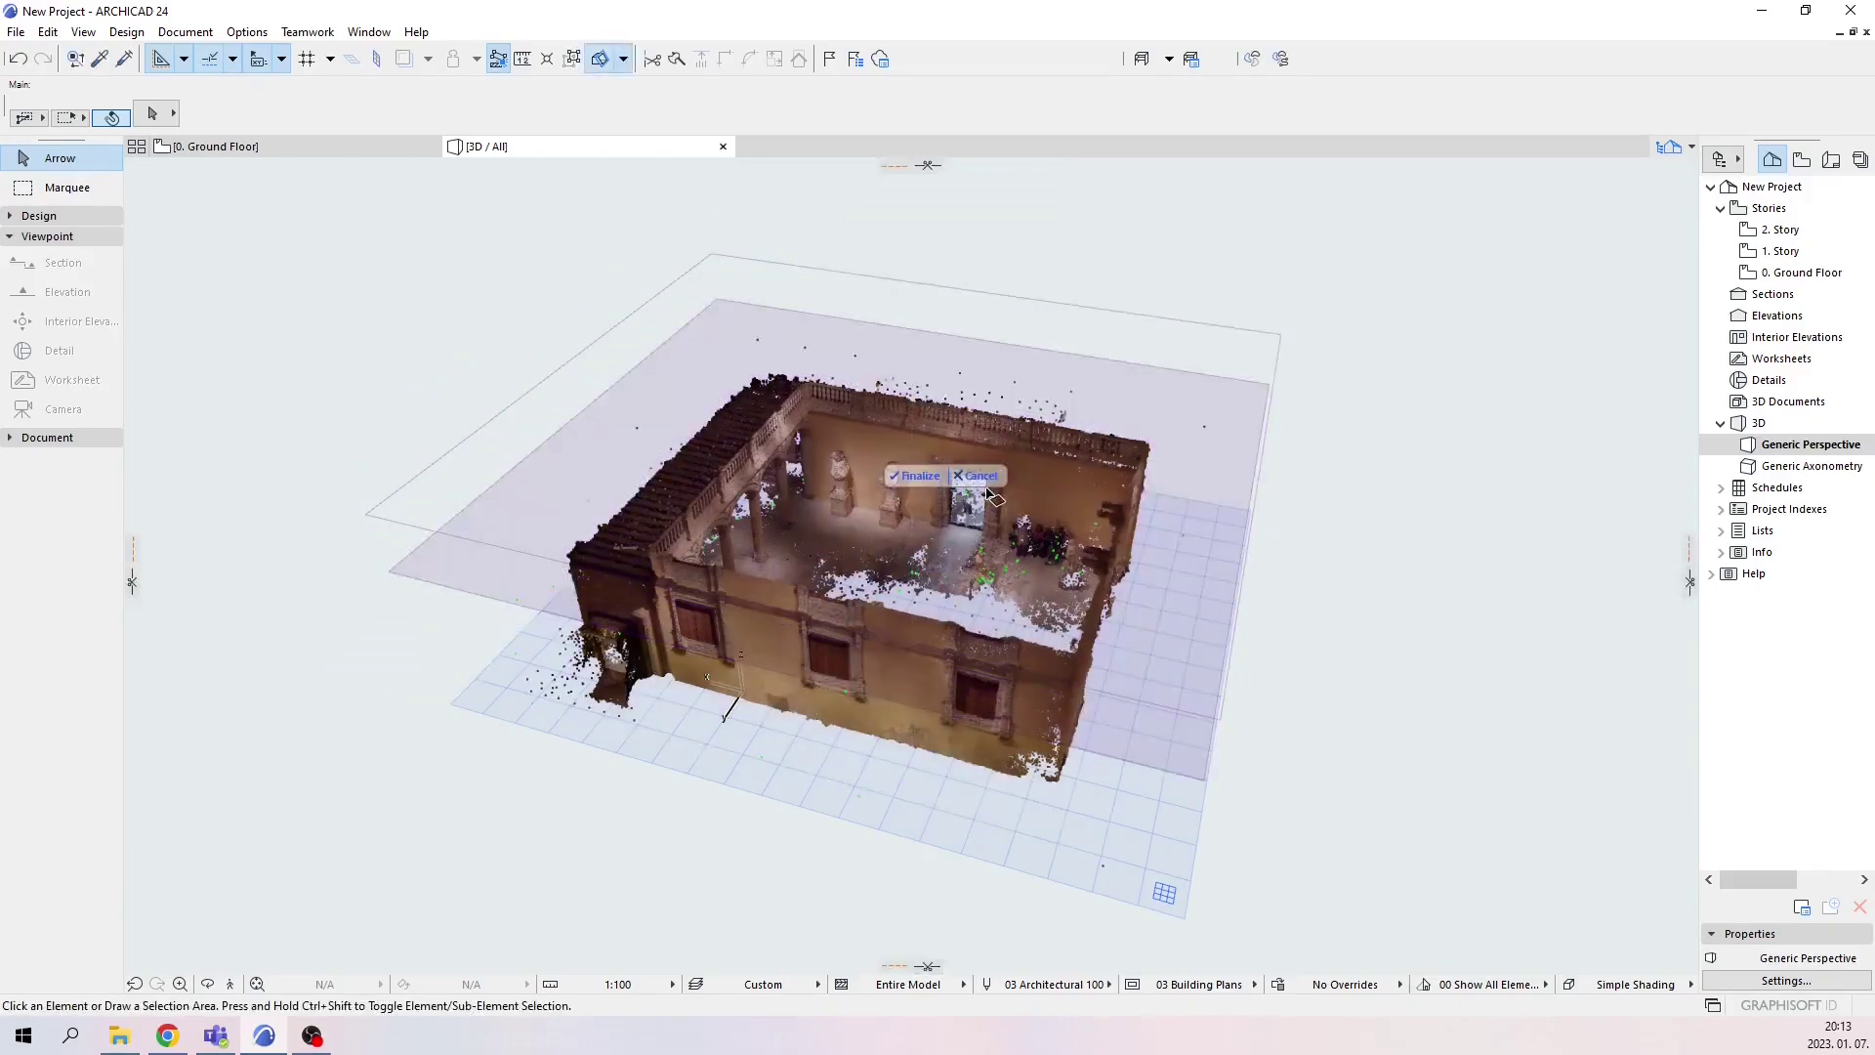
Delete the horizontal cutting plane from the 3D view
left_click(1118, 381)
left_click(1201, 440)
left_click(1216, 478)
right_click(1215, 479)
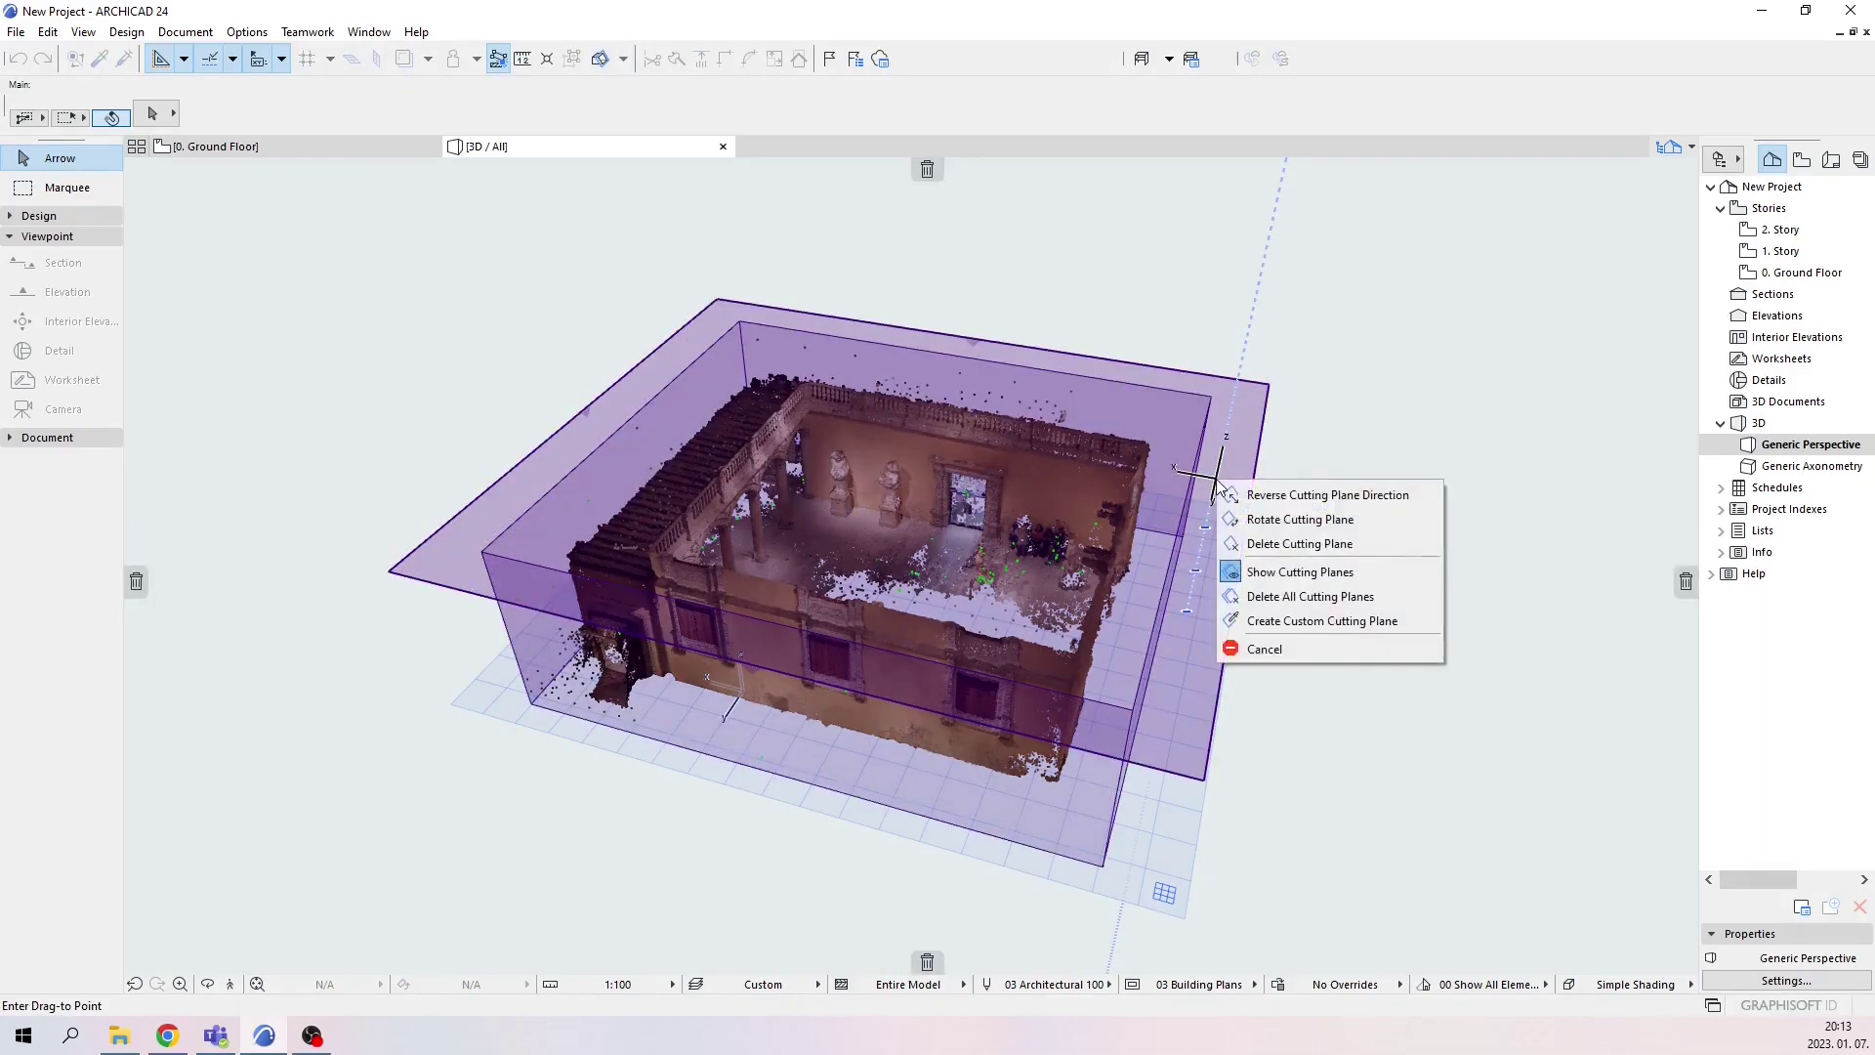
left_click(1252, 541)
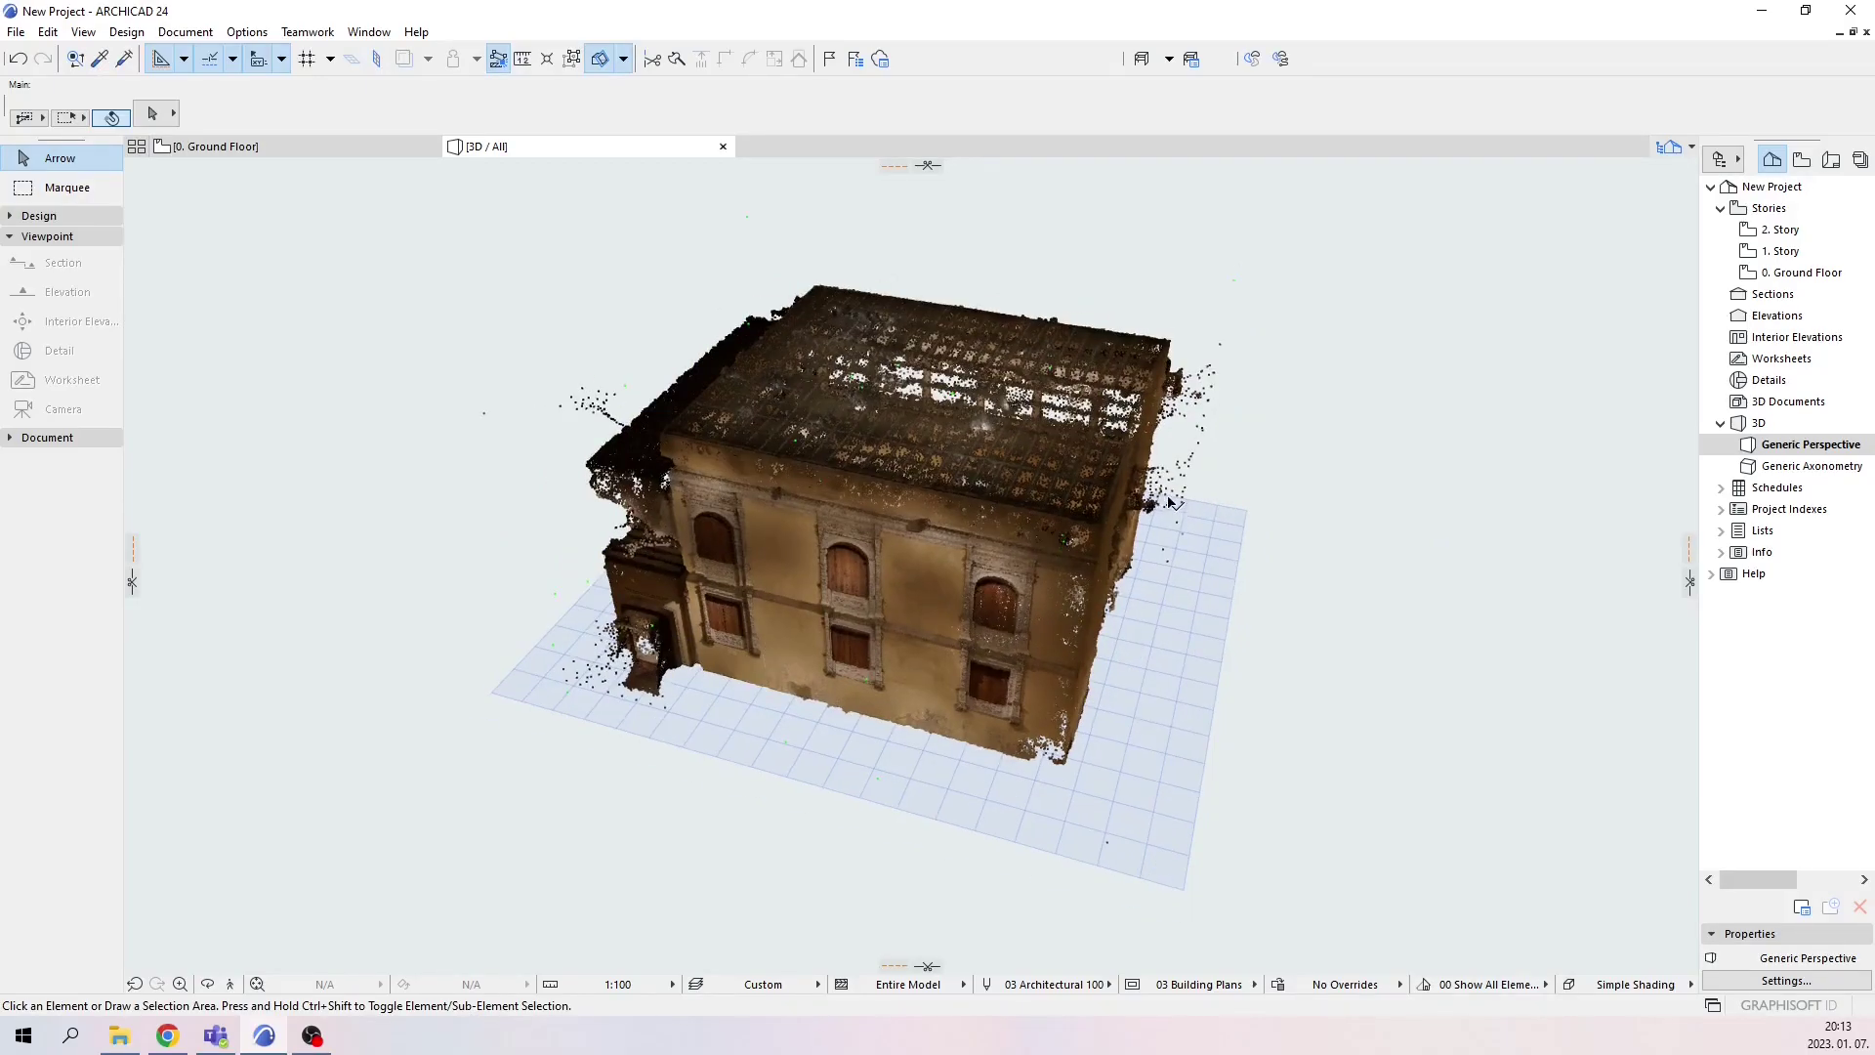
scroll(946, 452, "up", 2)
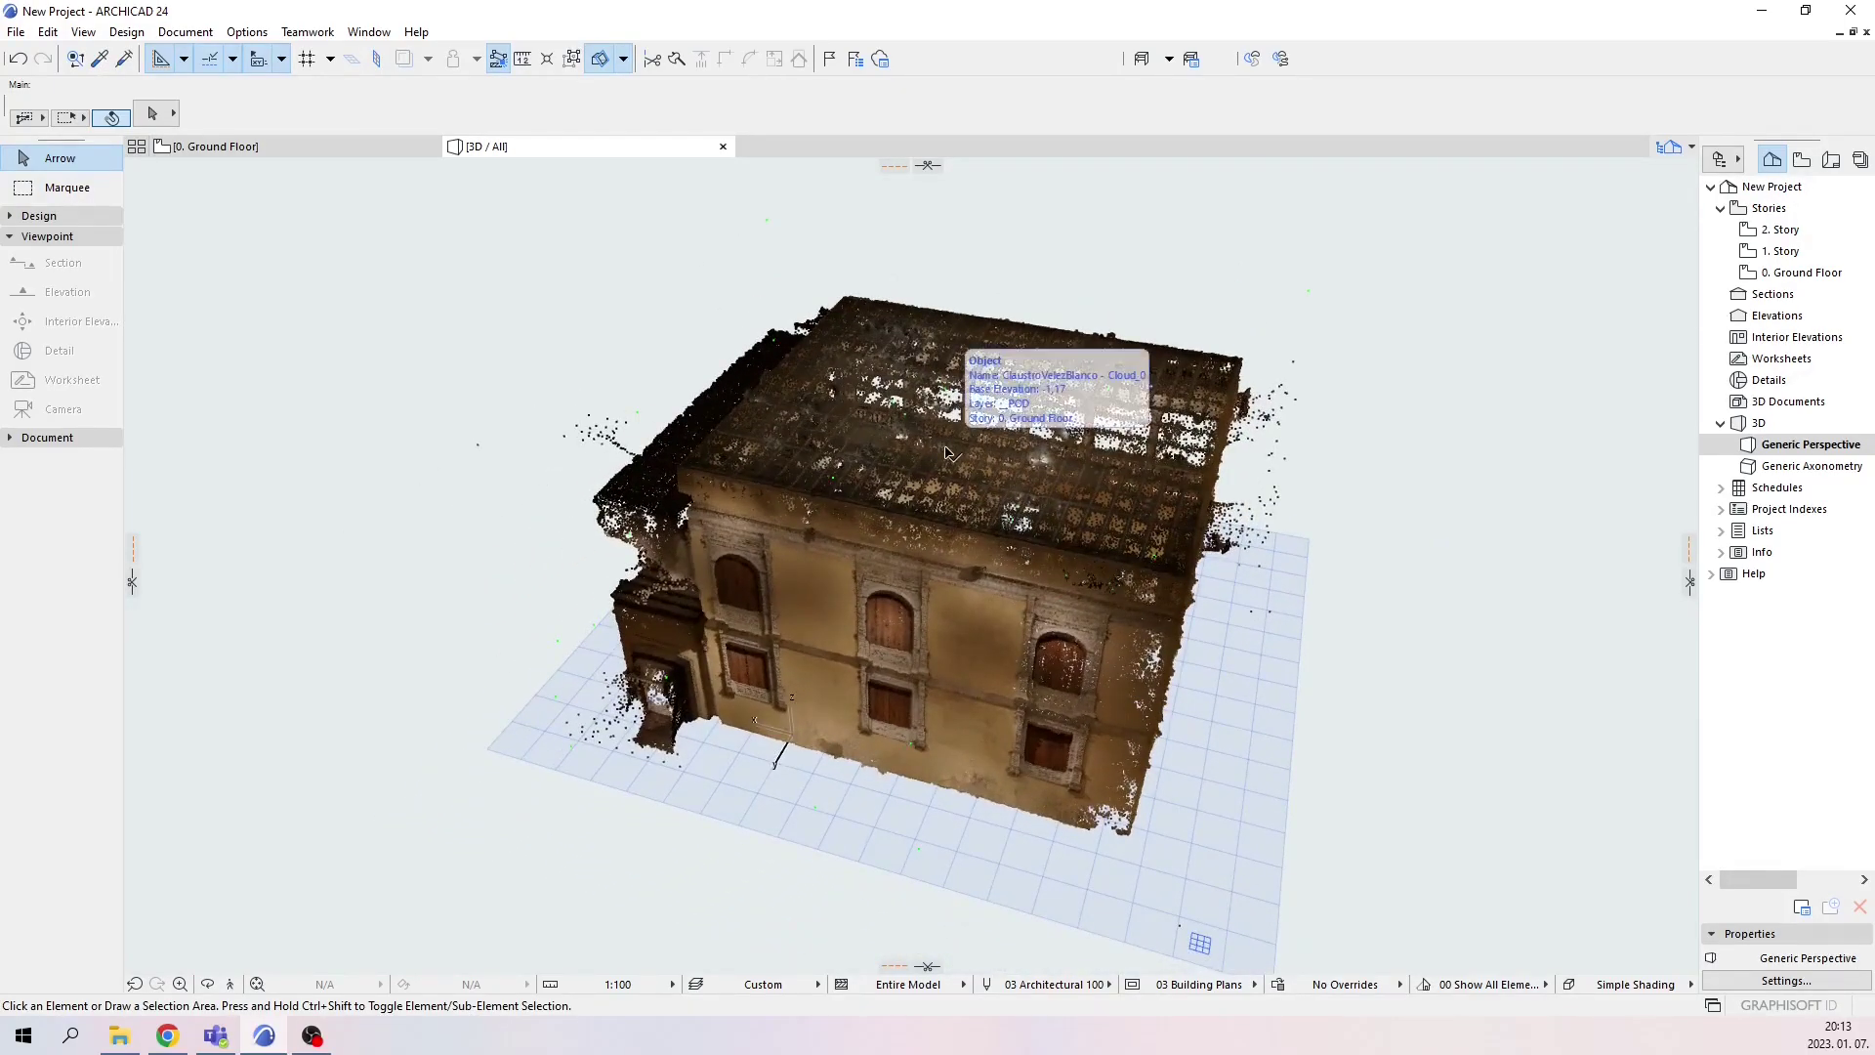
In the Ground Floor plan's cut plane settings, set the offset of the upper range limit above 1 story to 100
key("F2")
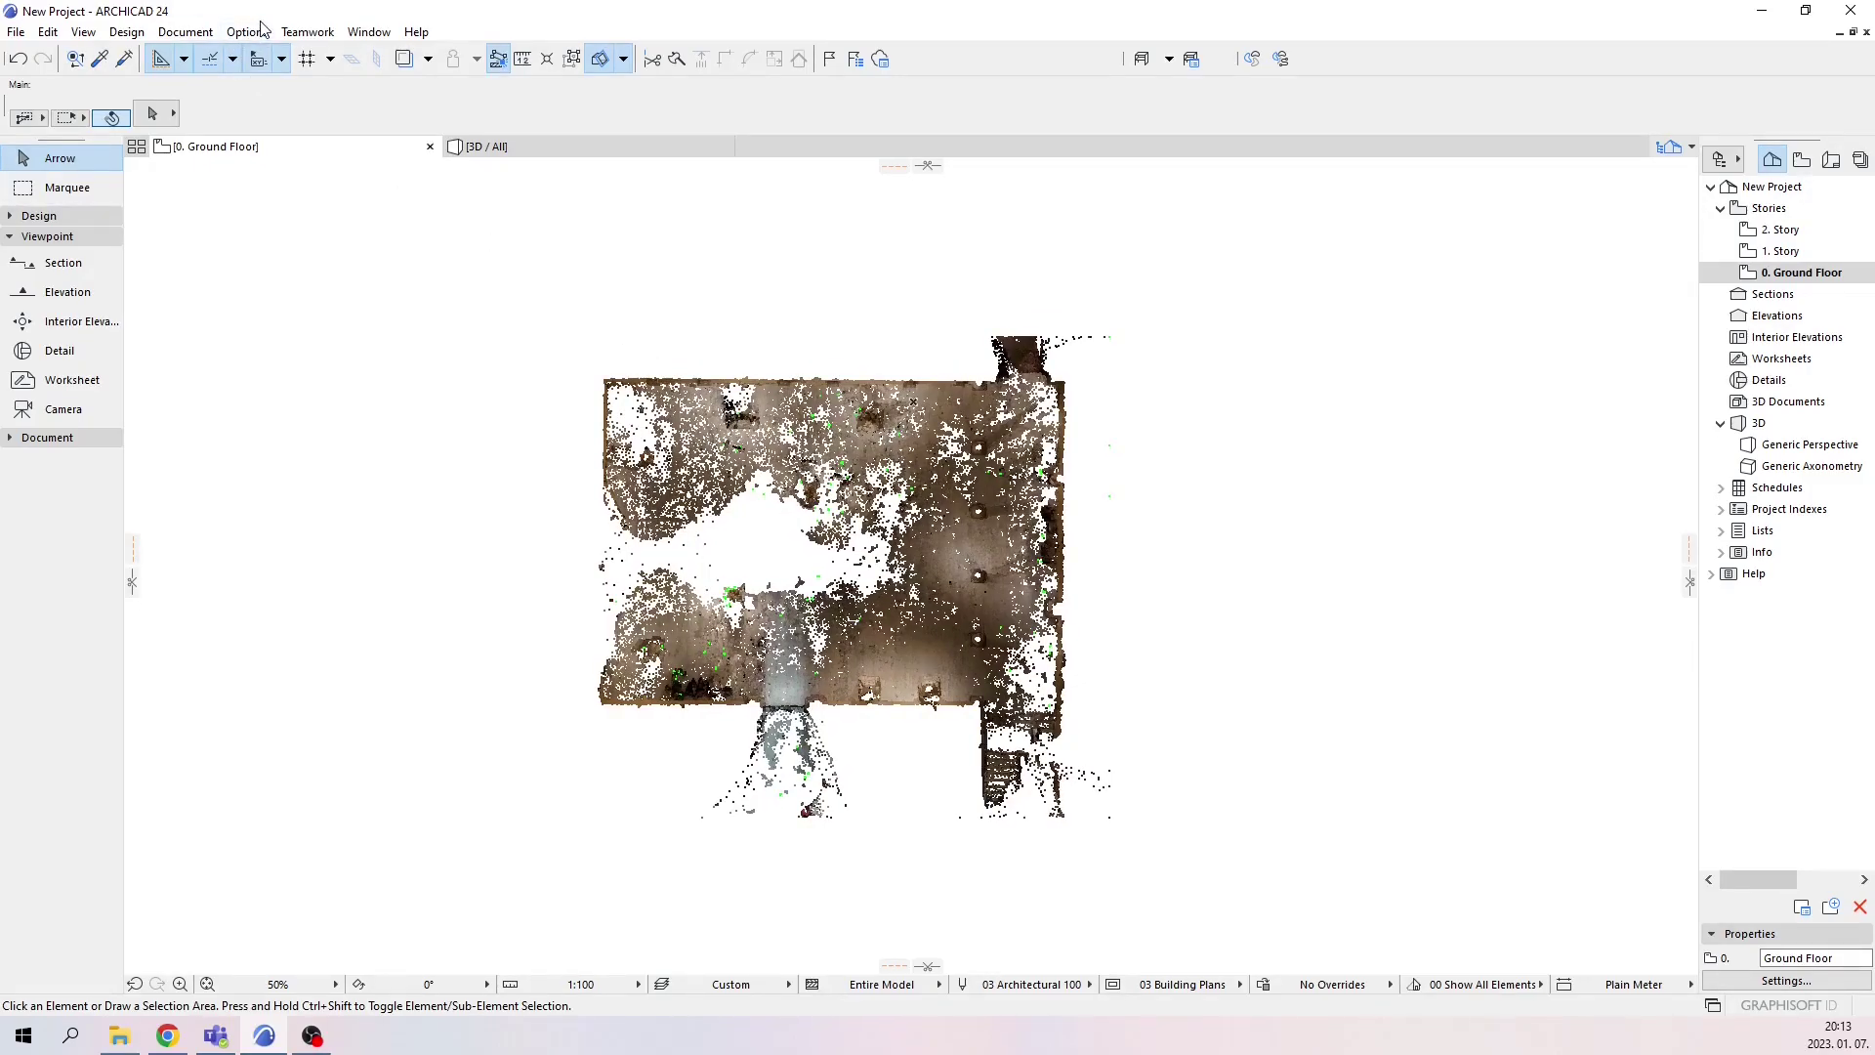
left_click(195, 36)
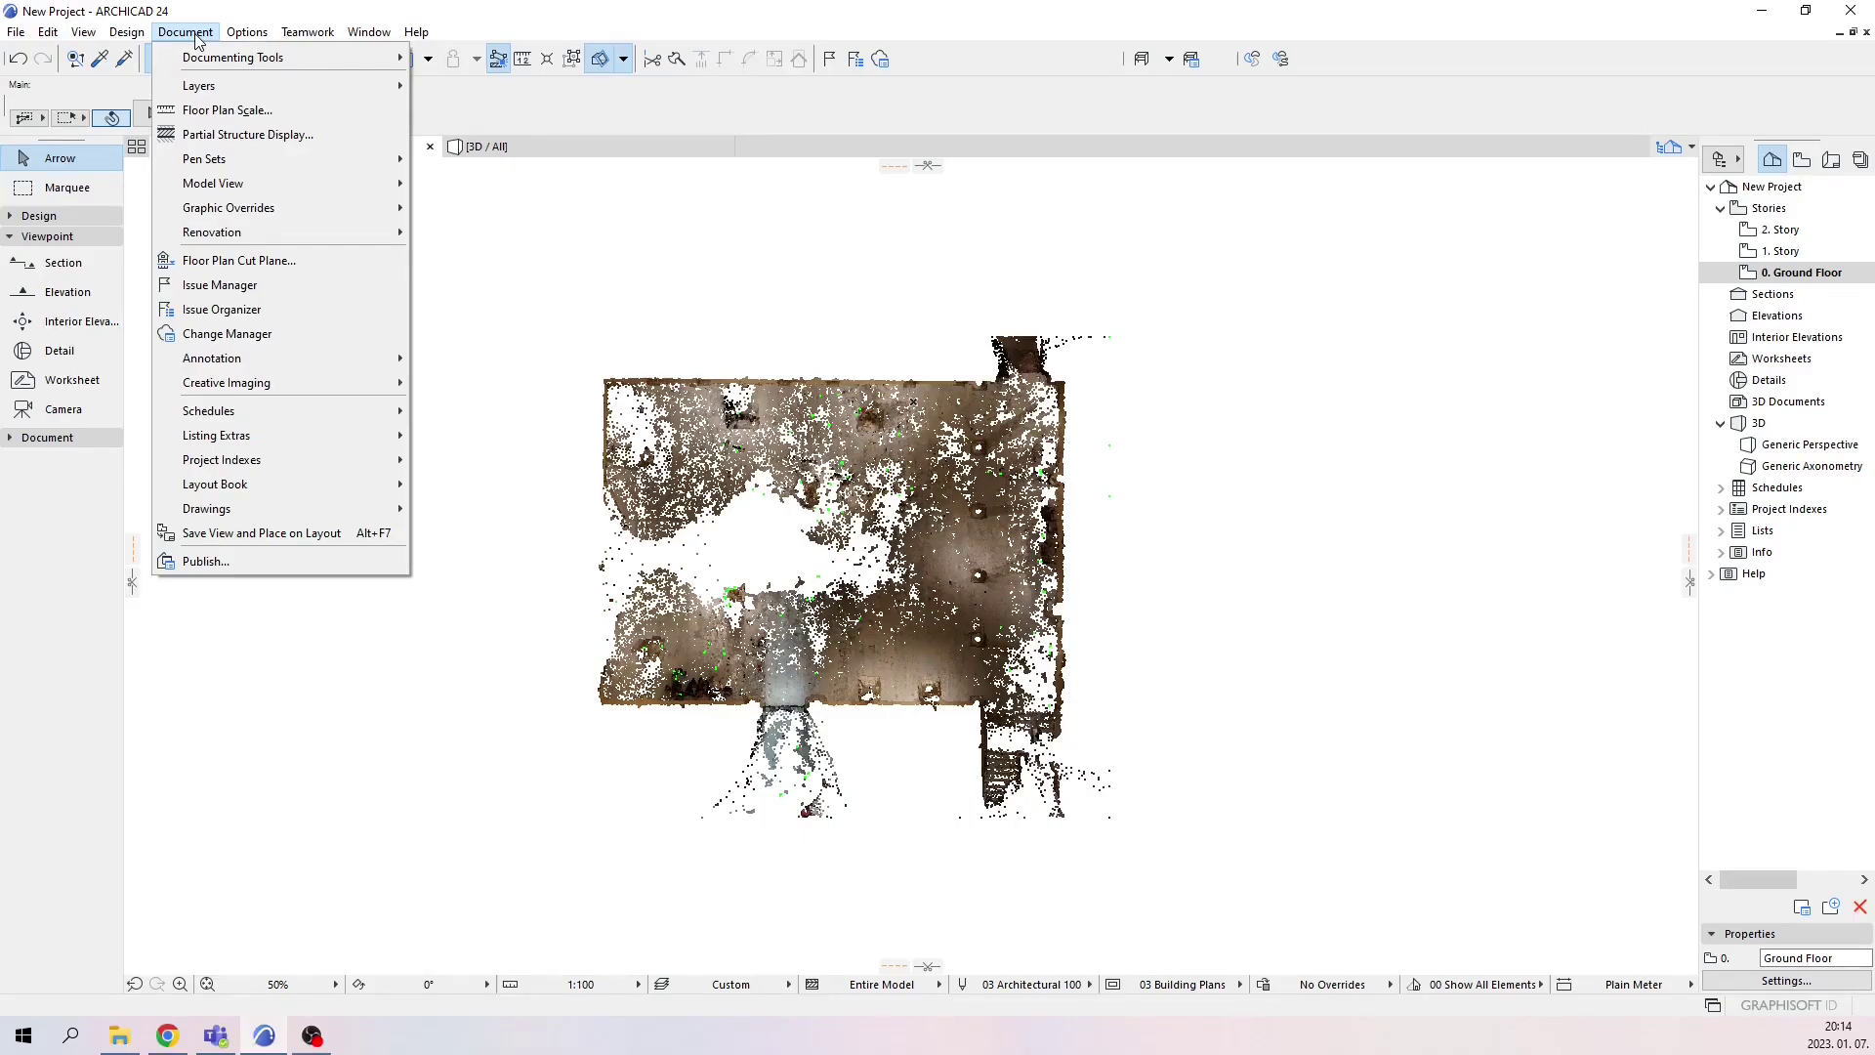
left_click(283, 260)
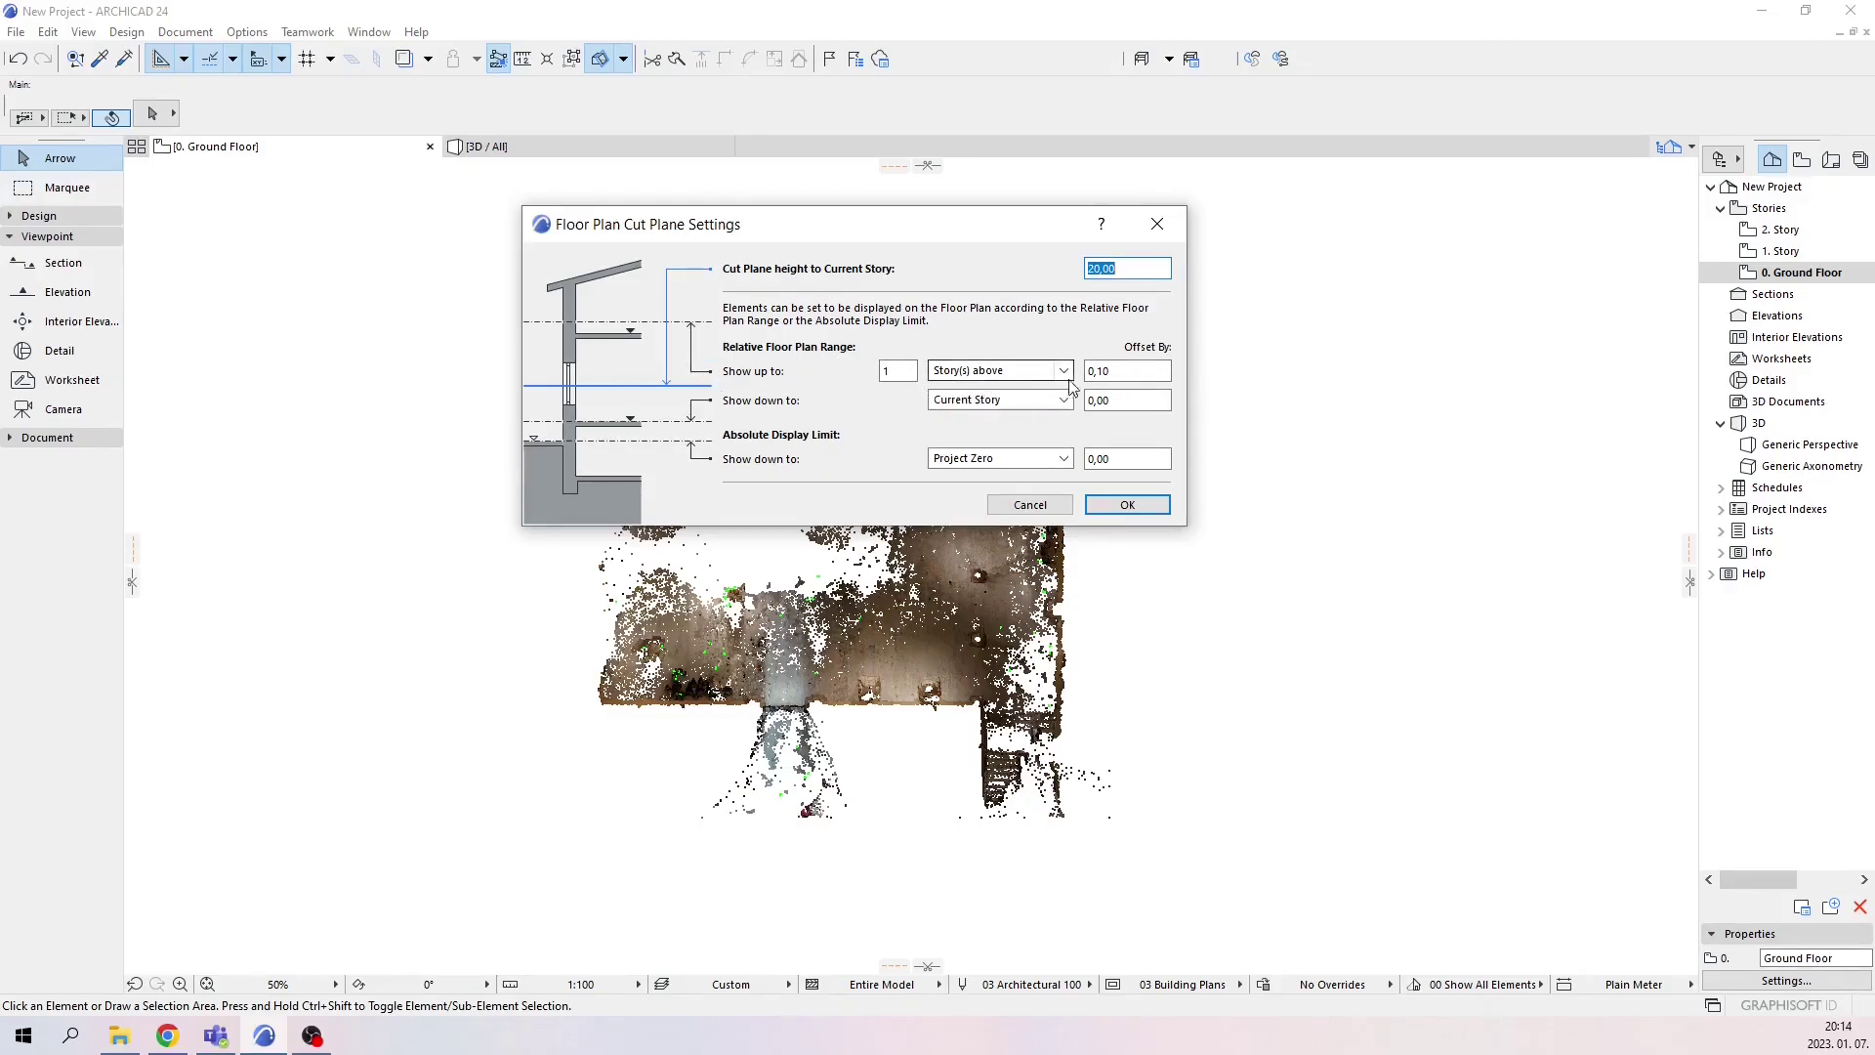
left_click_drag(1125, 371, 1081, 371)
type("1")
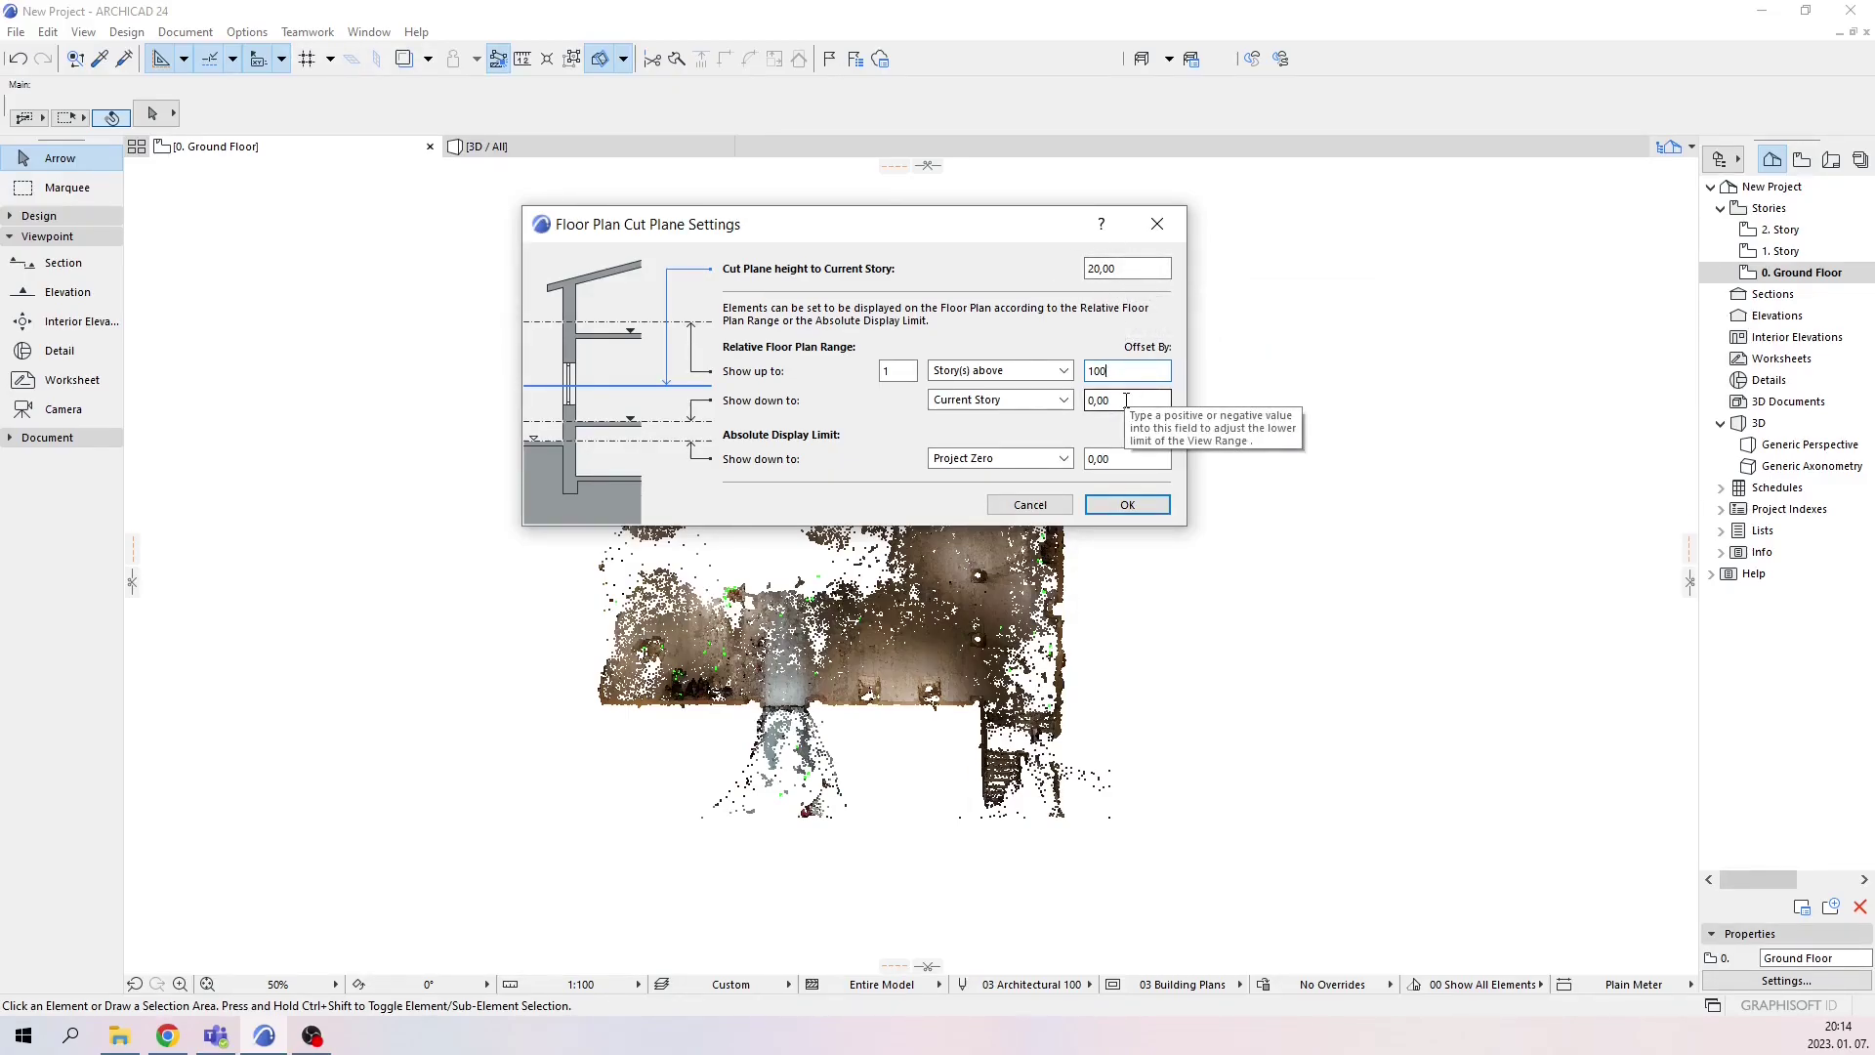
left_click(1126, 506)
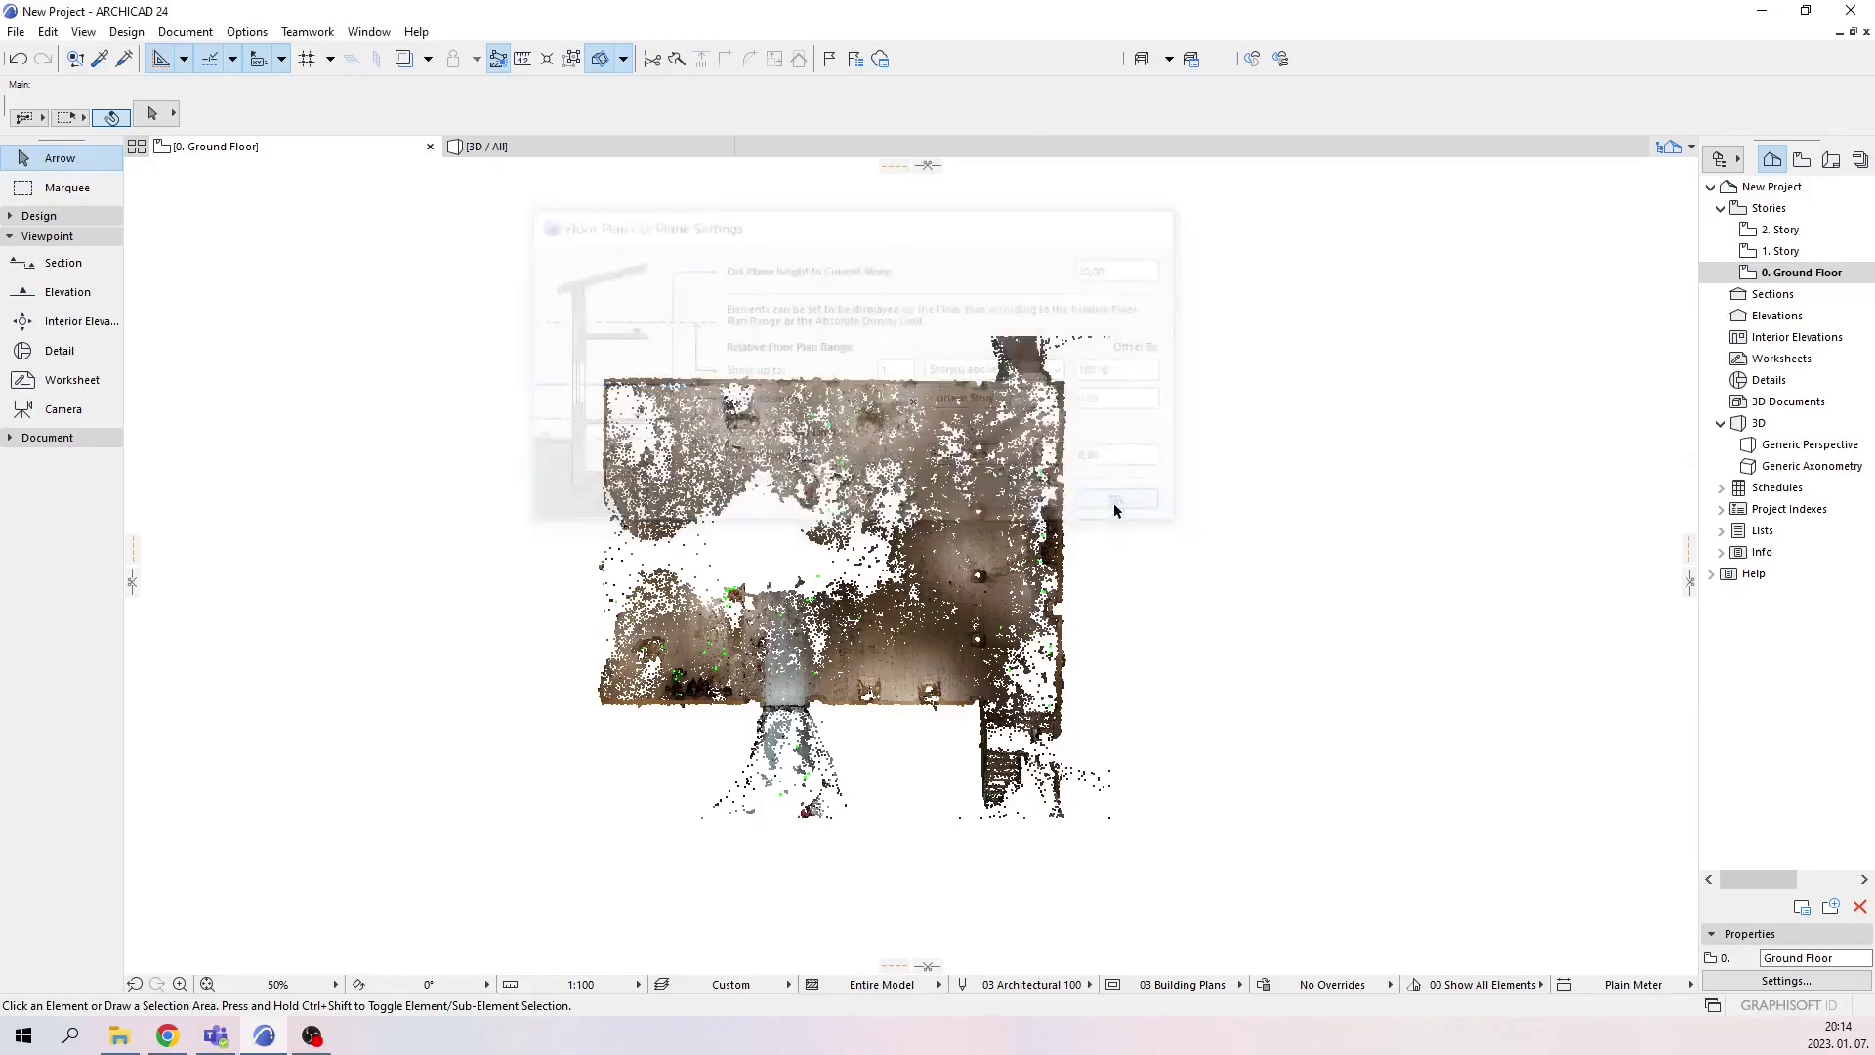
Examine the point cloud's displayed extent in the Ground Floor plan, selecting and deselecting the cloud object
scroll(845, 617, "up", 2)
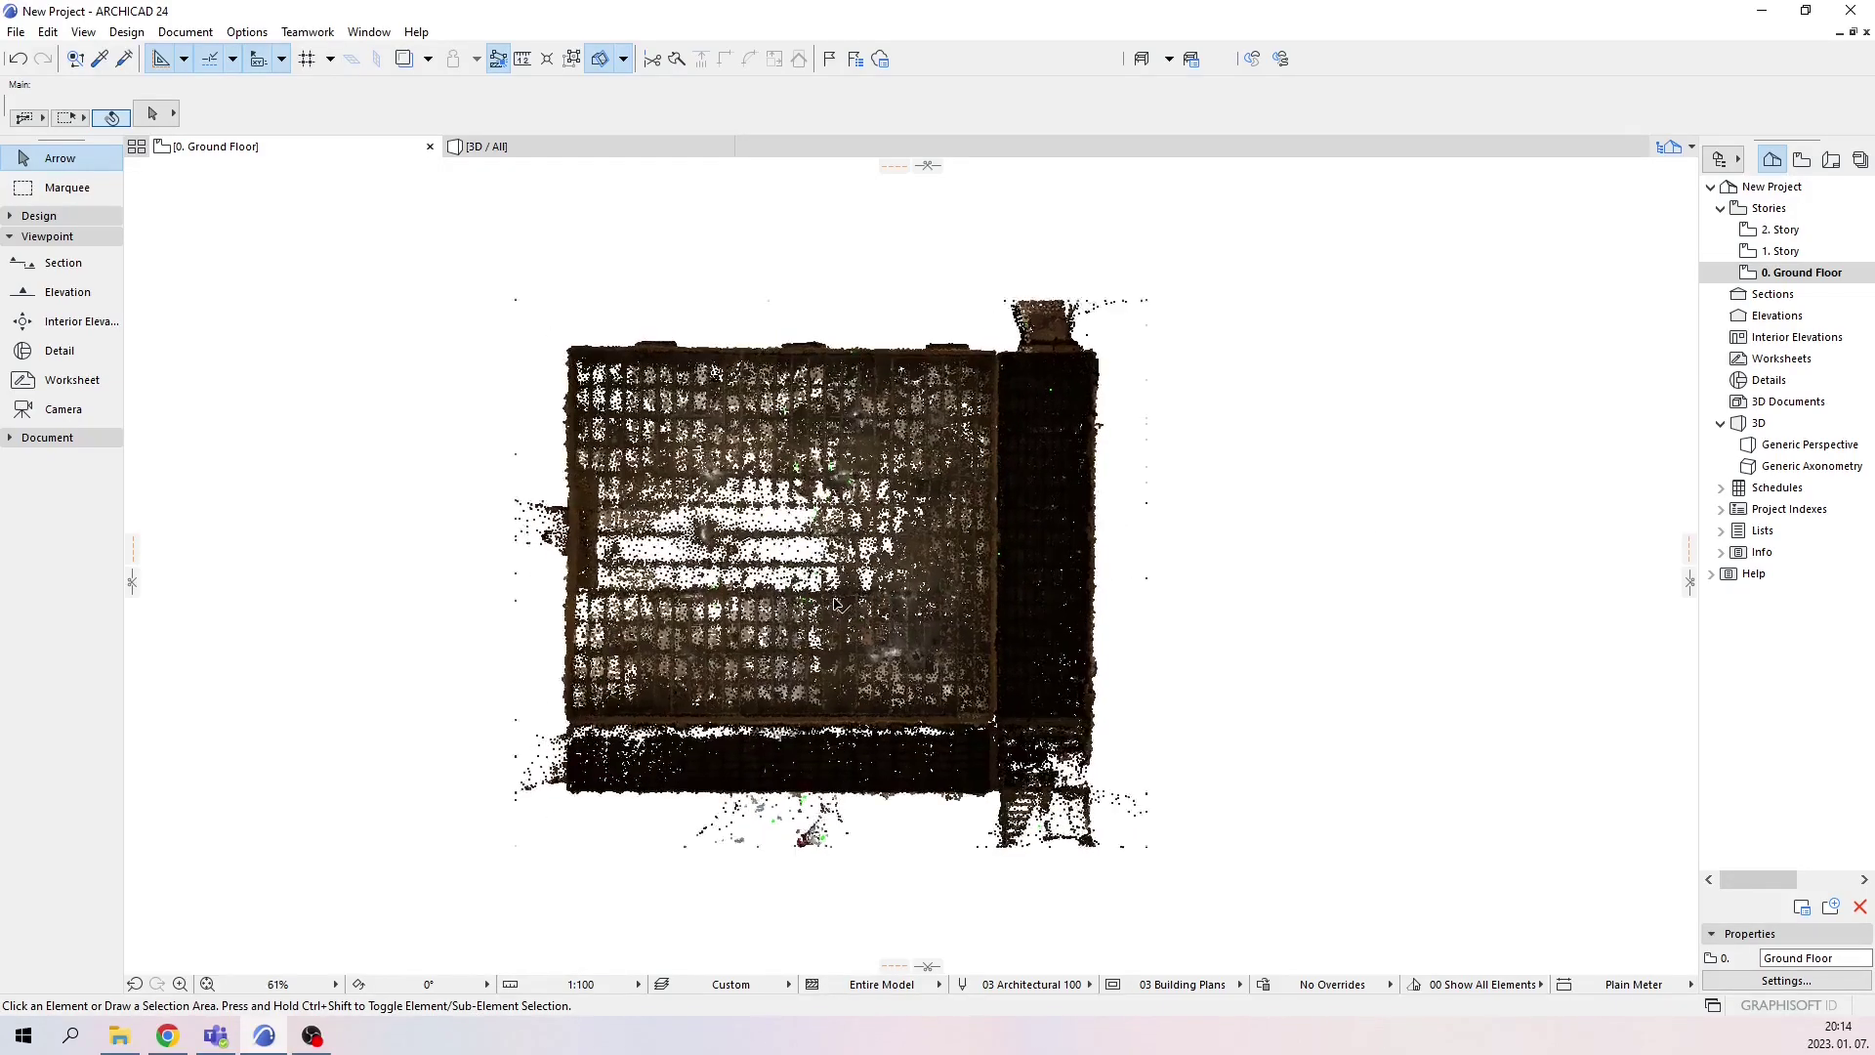
scroll(833, 597, "down", 1)
middle_click_drag(833, 598, 921, 603)
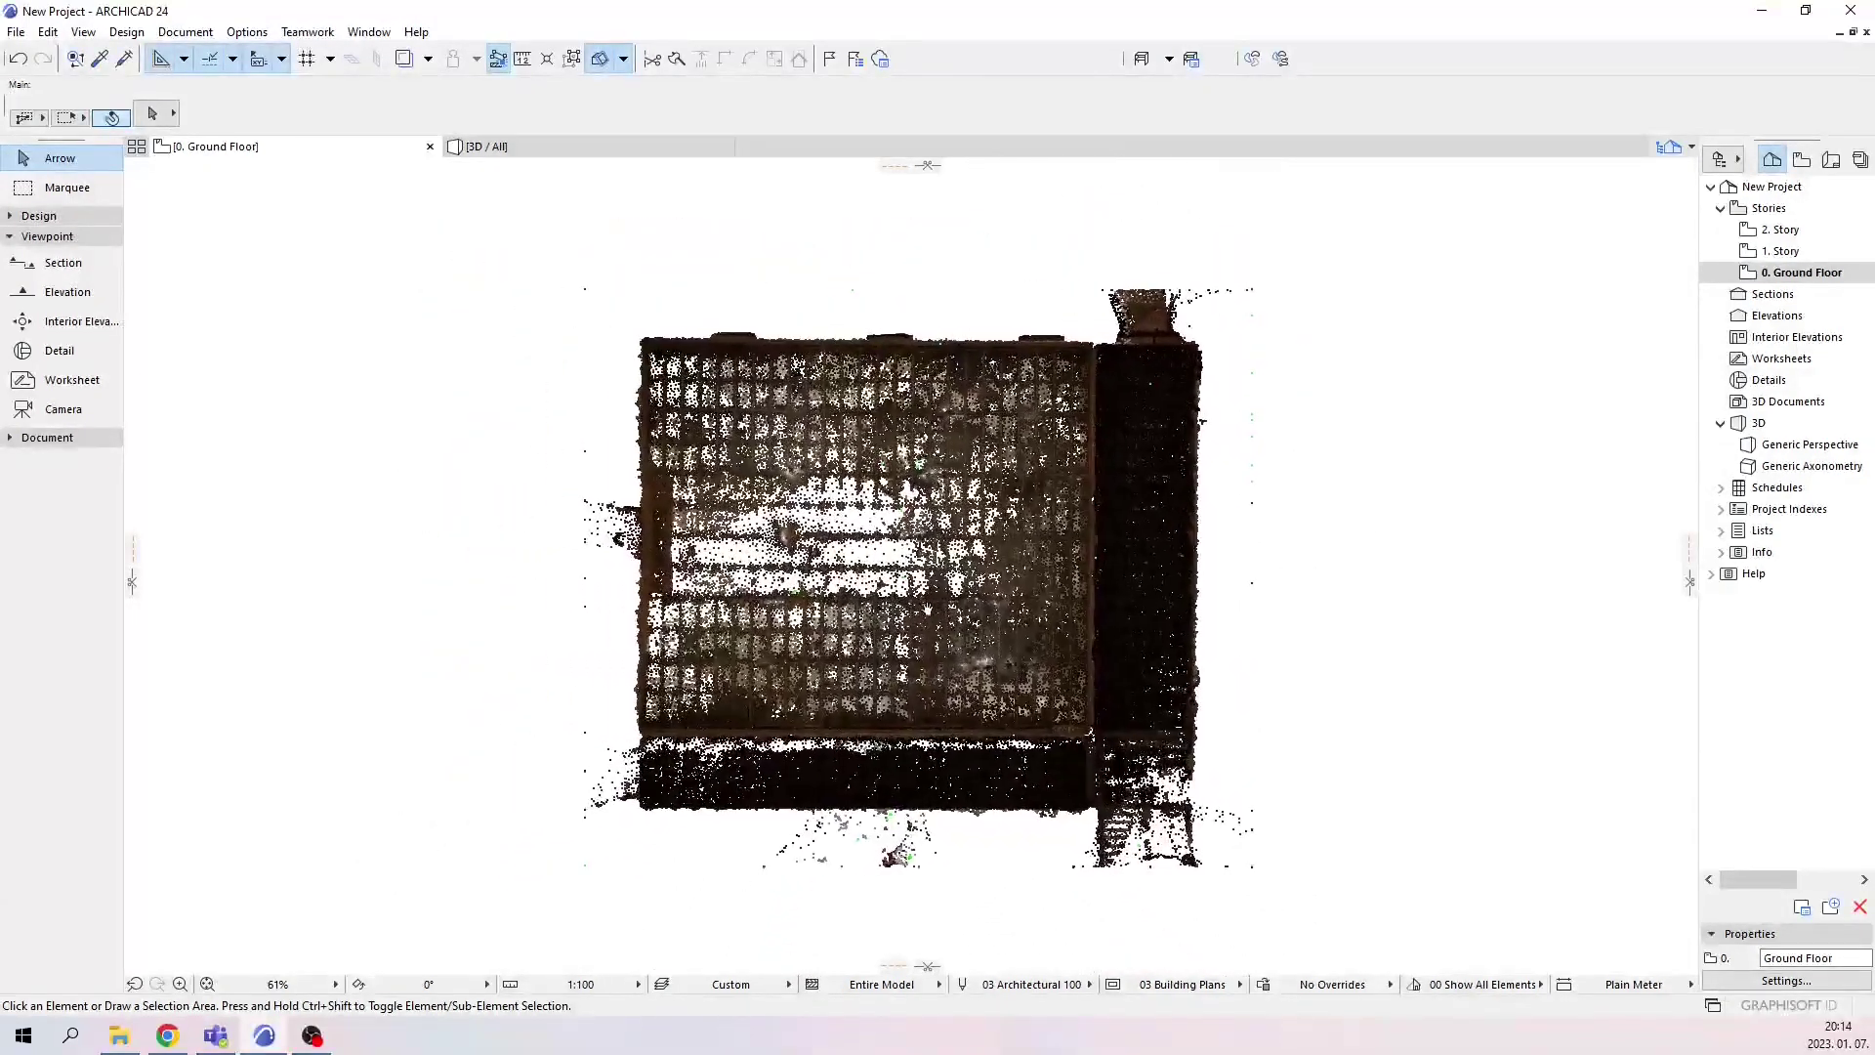
left_click(906, 534)
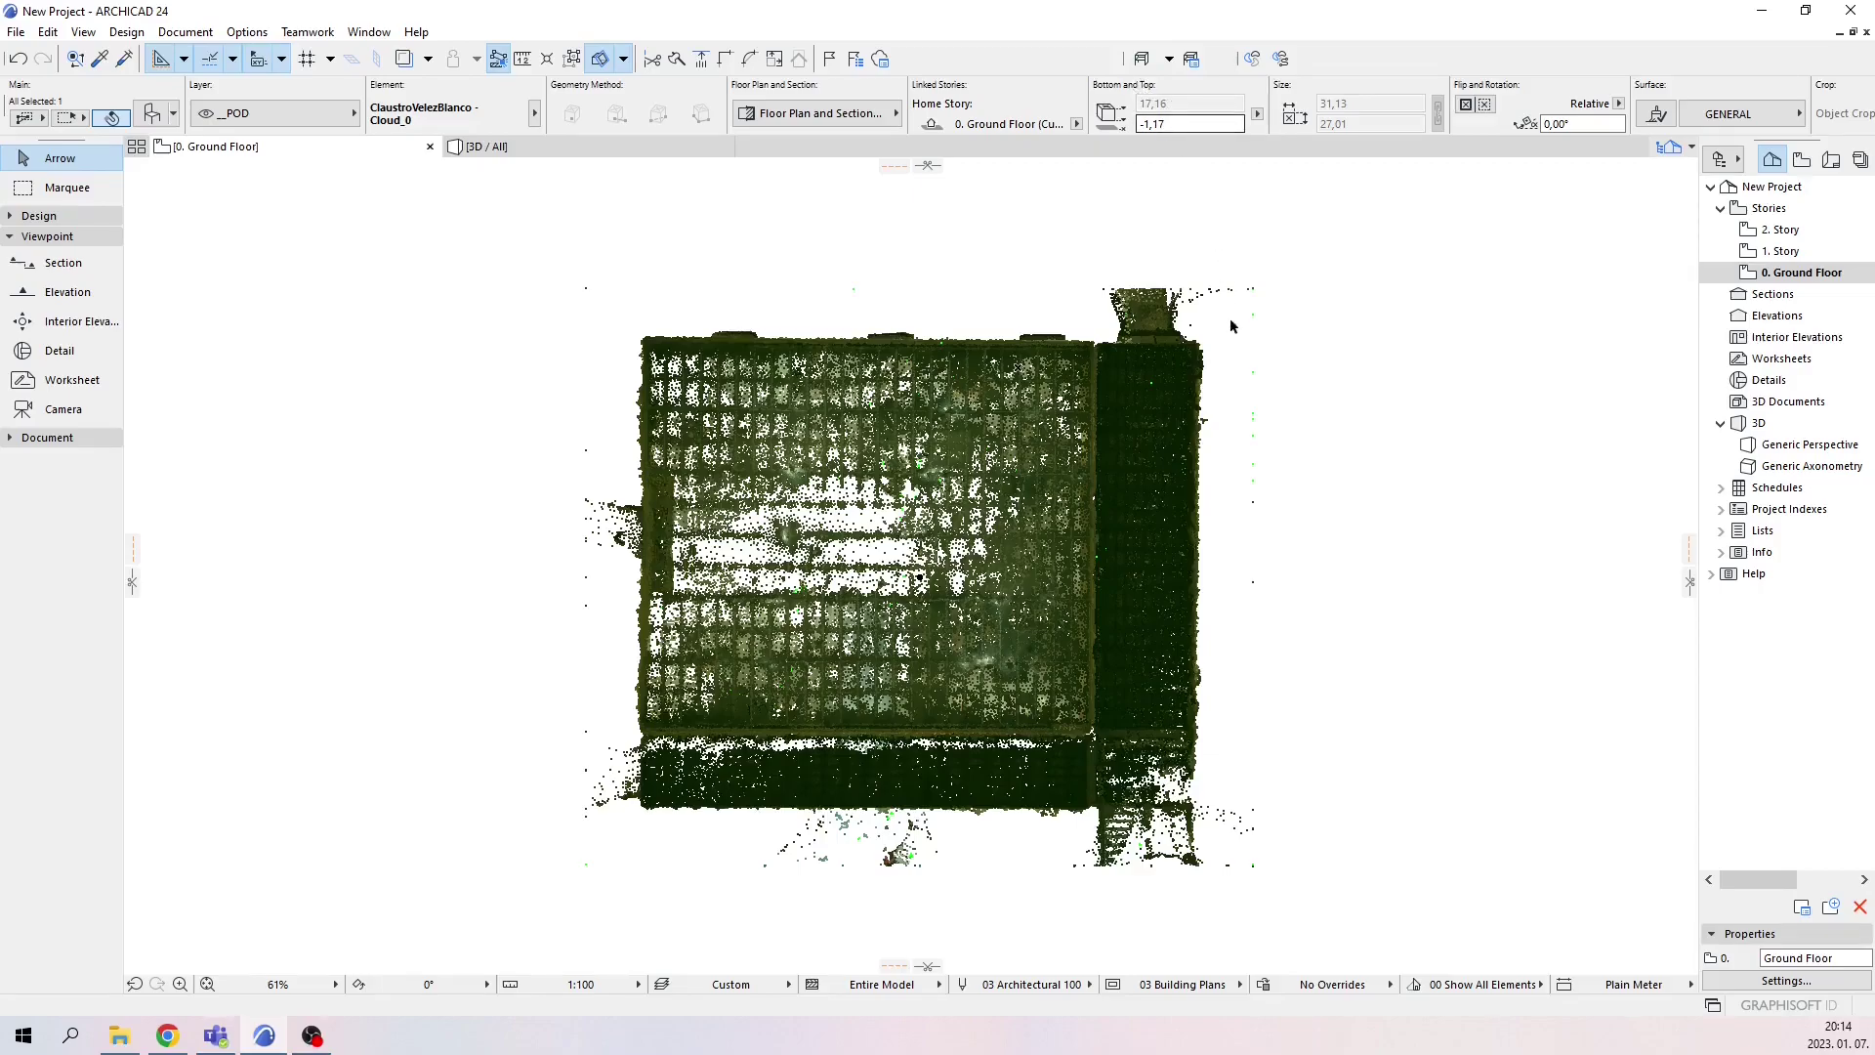
left_click(1303, 442)
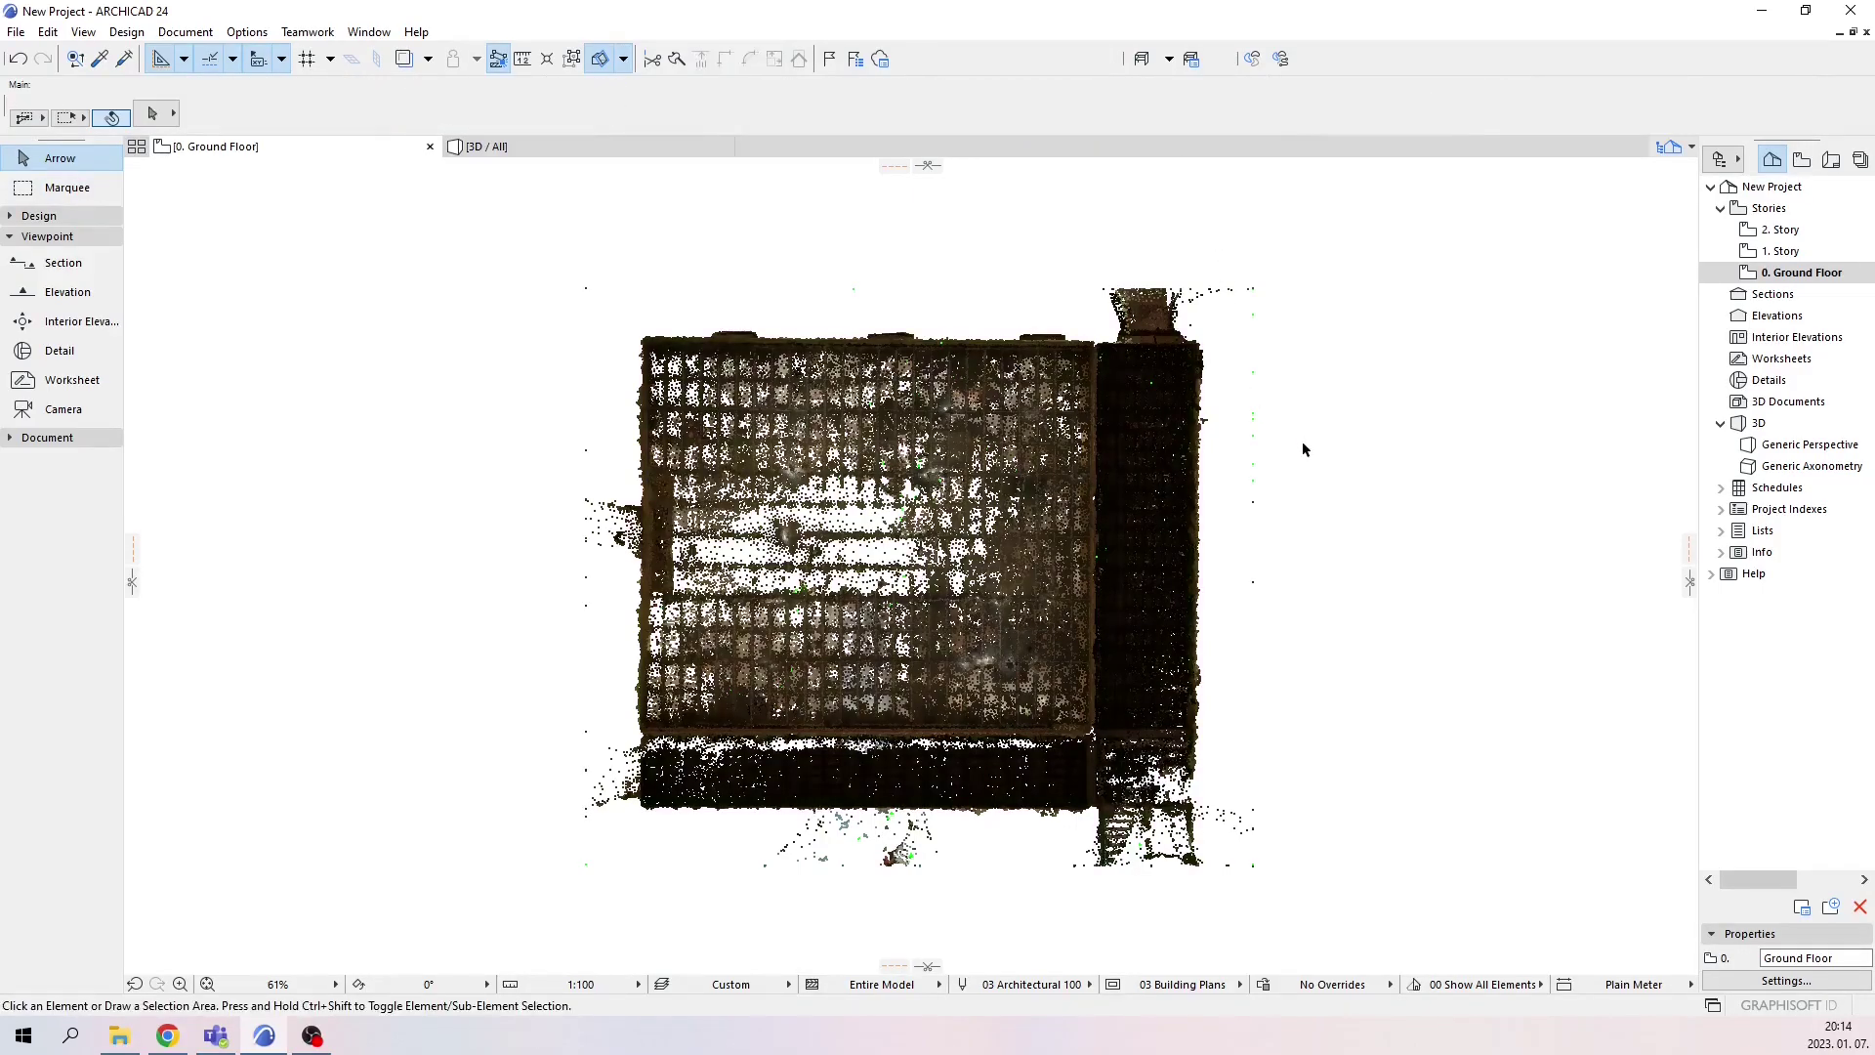
scroll(1223, 459, "down", 3)
middle_click_drag(1224, 459, 1065, 494)
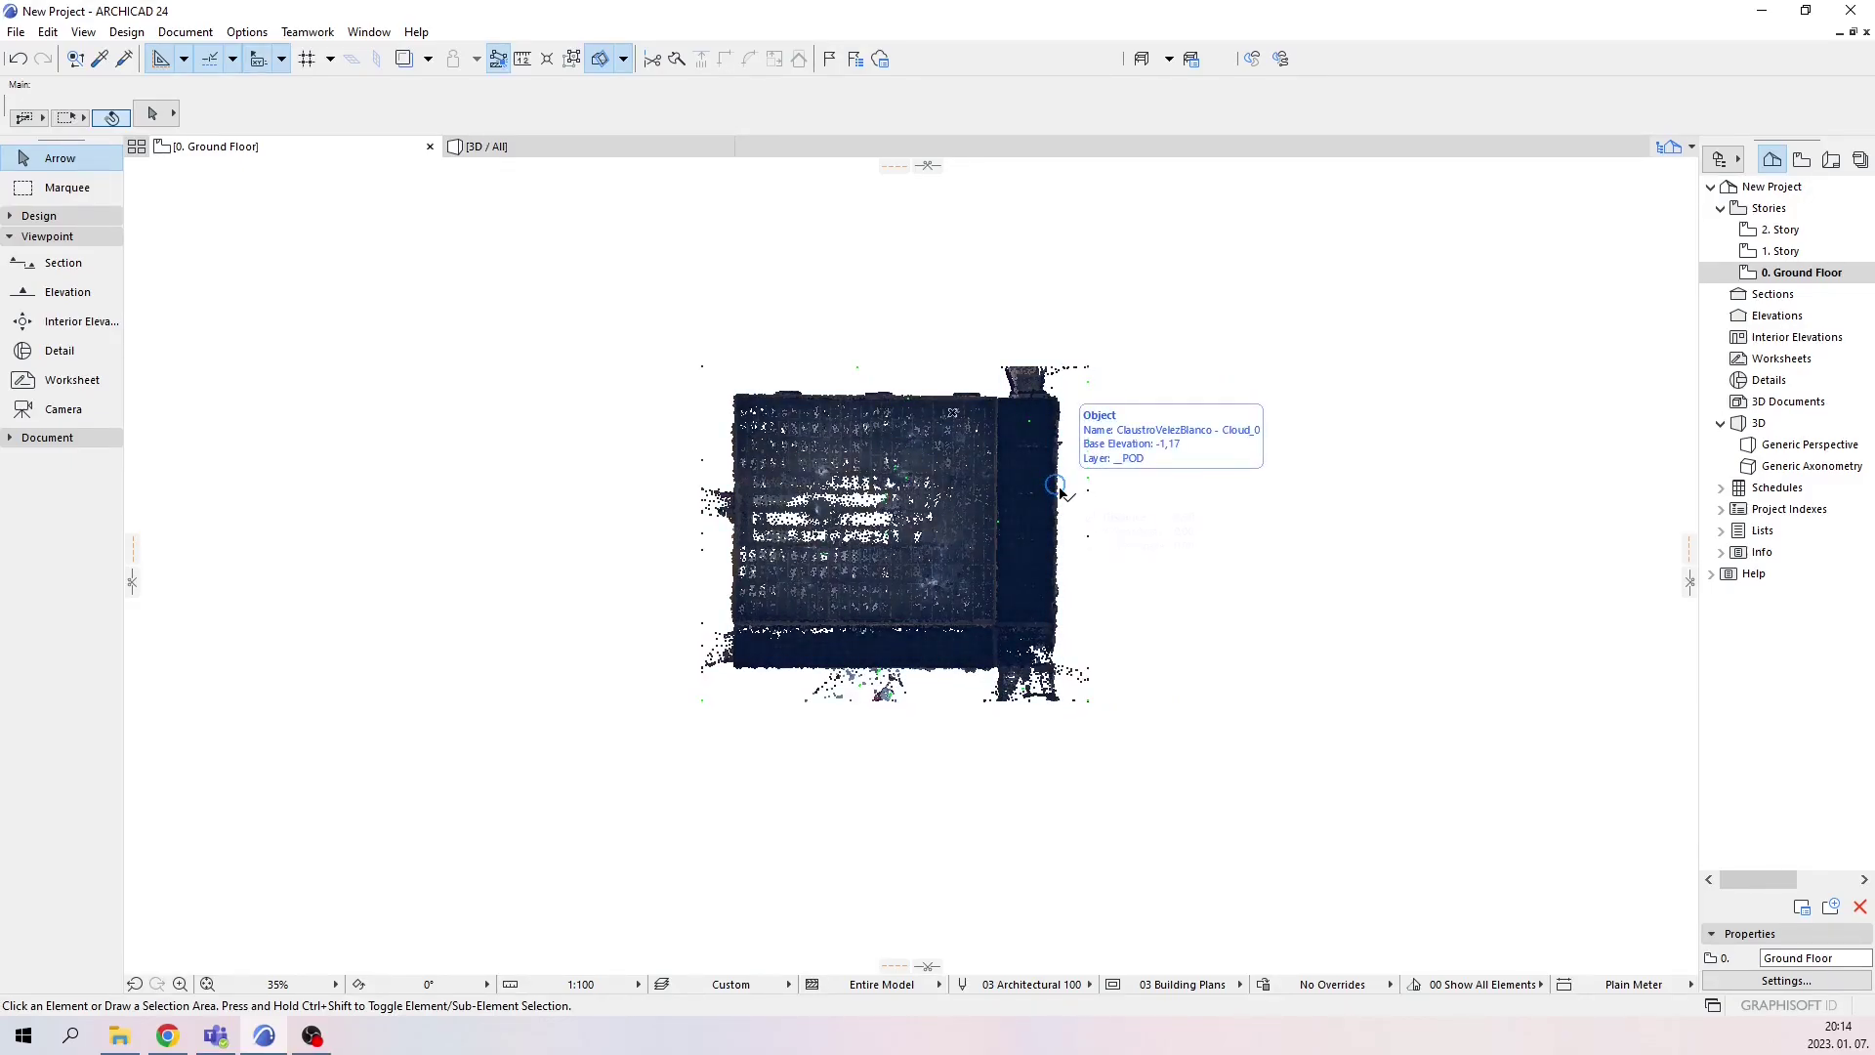
Assign the keyboard shortcut Alt+M to the Floor Plan Cut Plane command
left_click(251, 36)
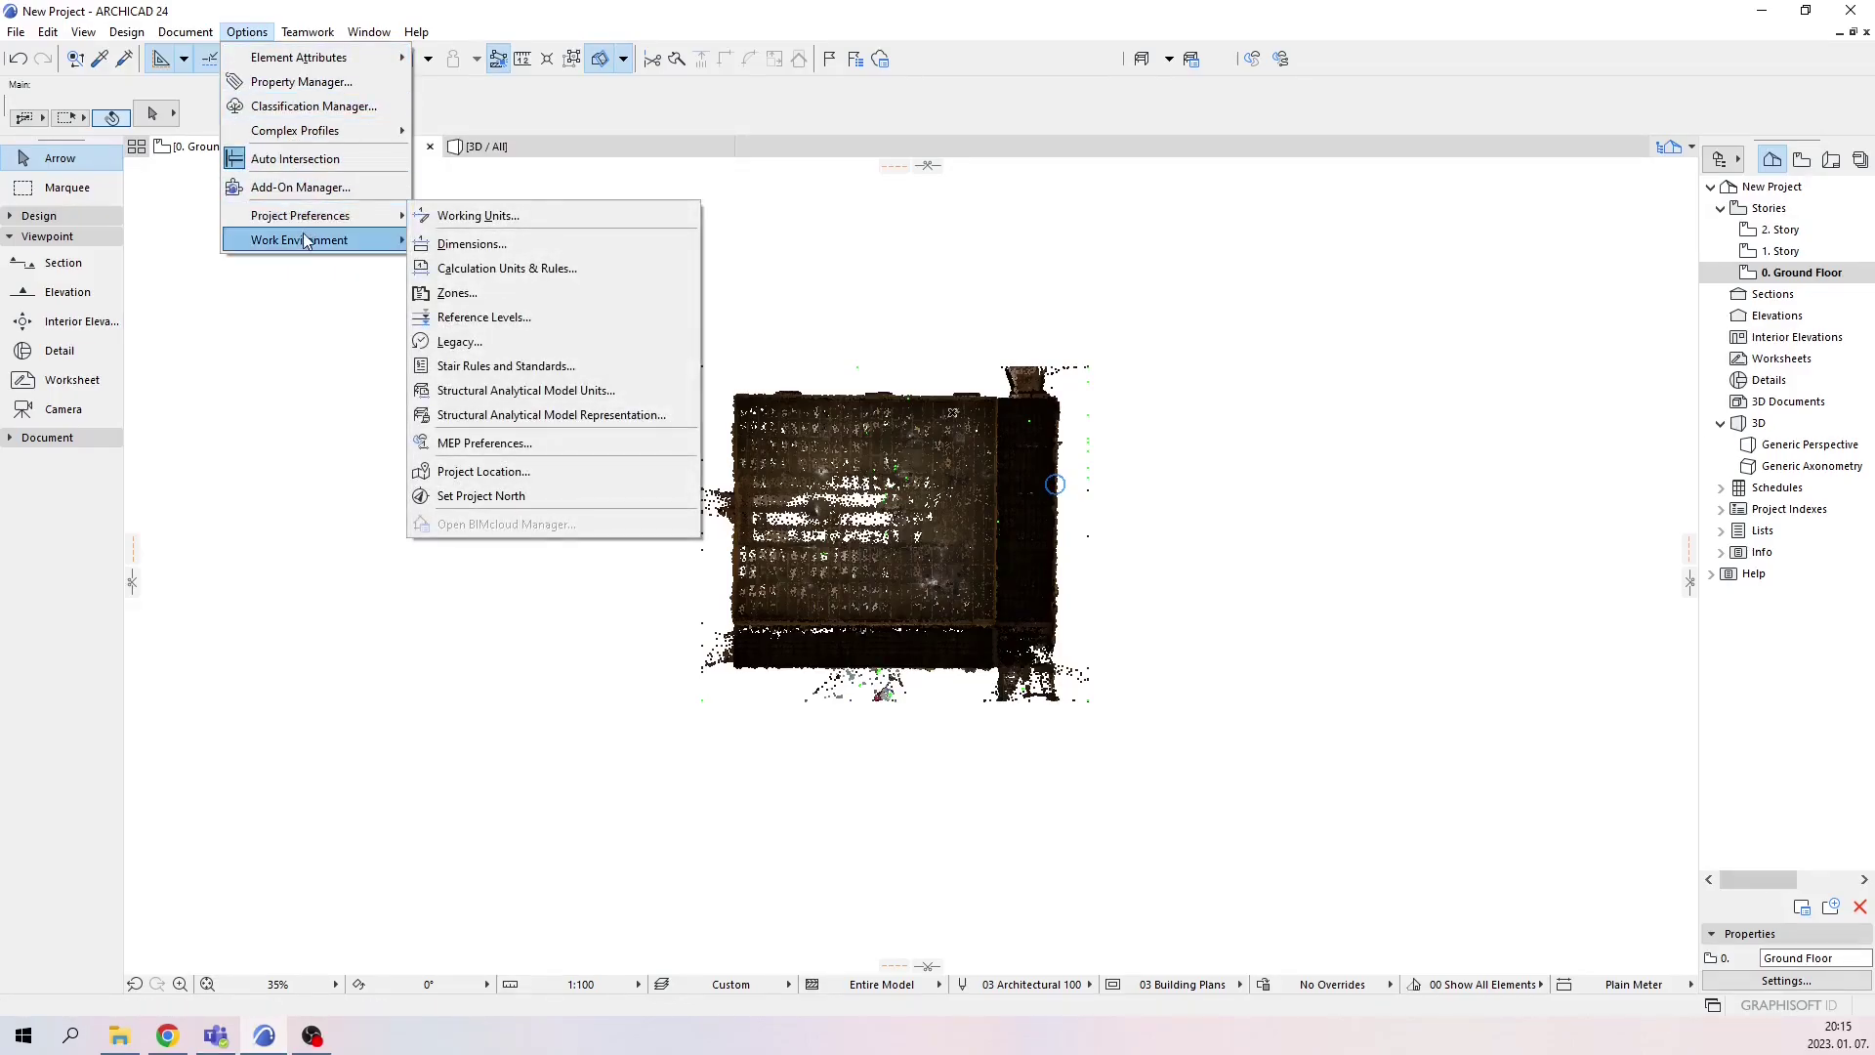
mouse_move(306, 244)
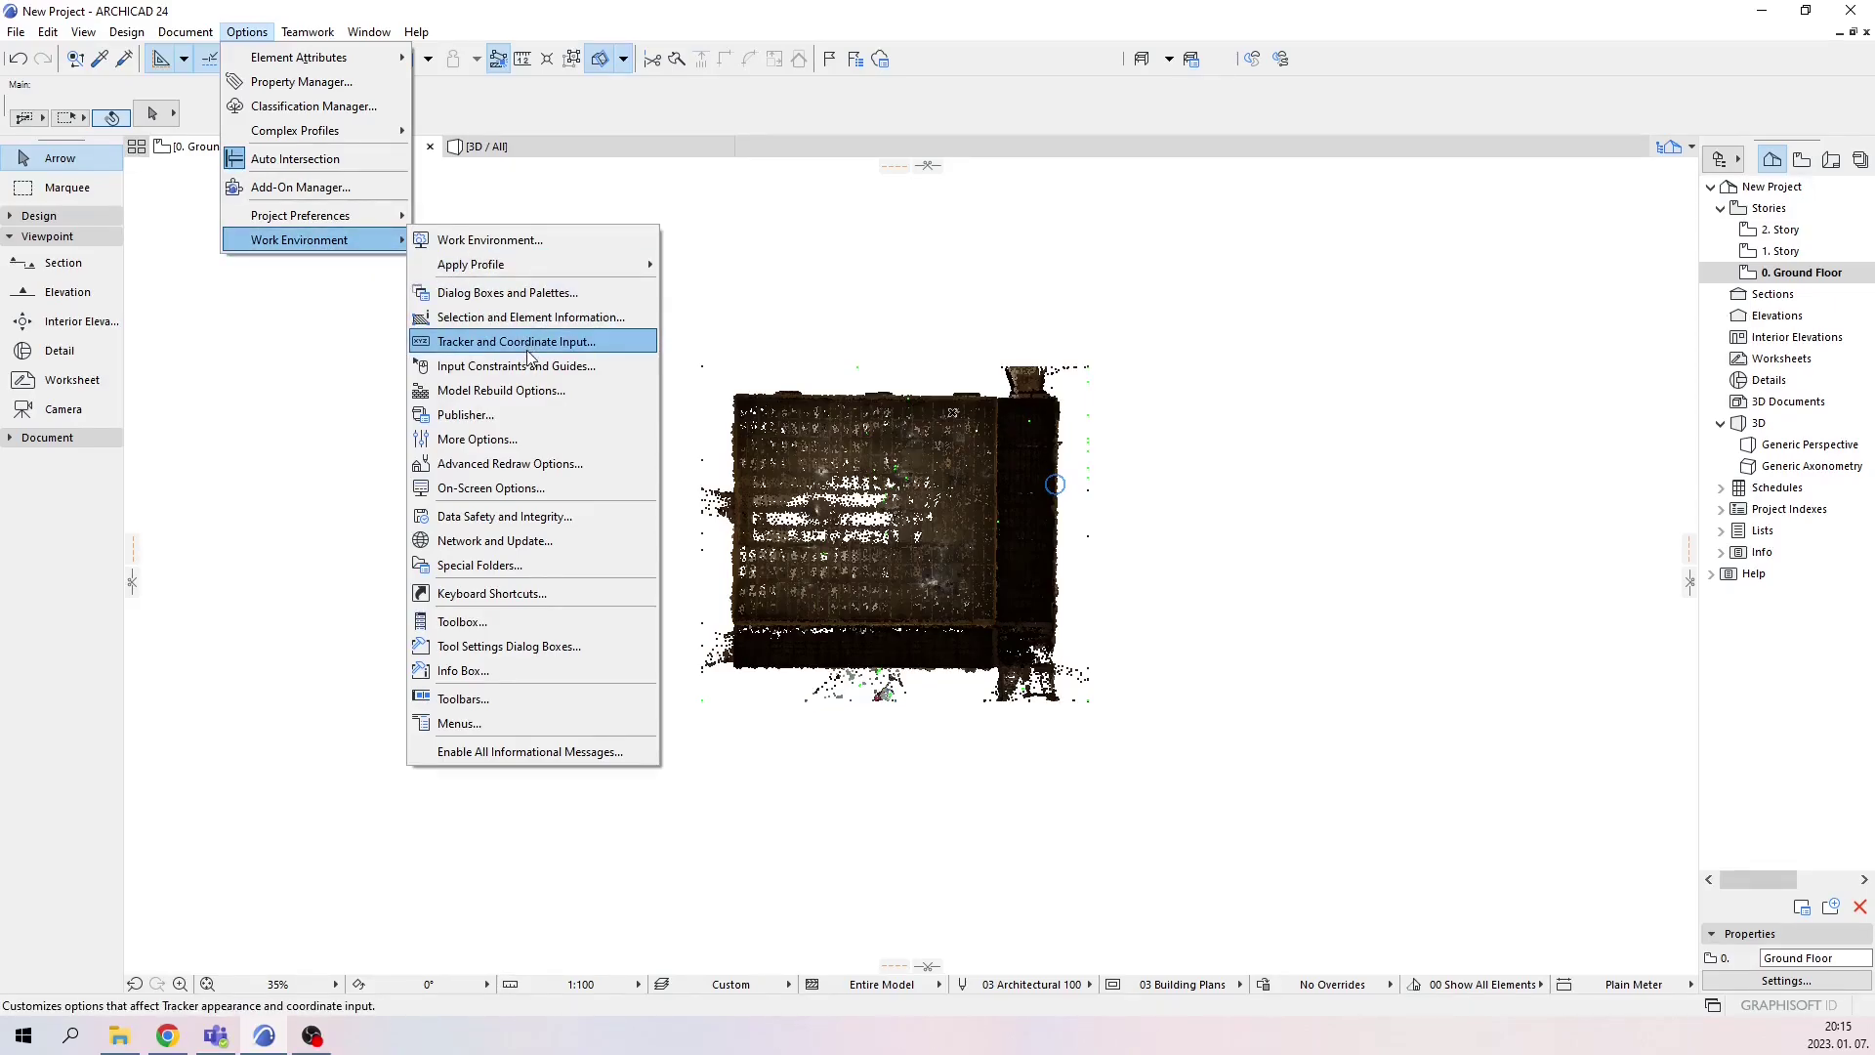
left_click(547, 593)
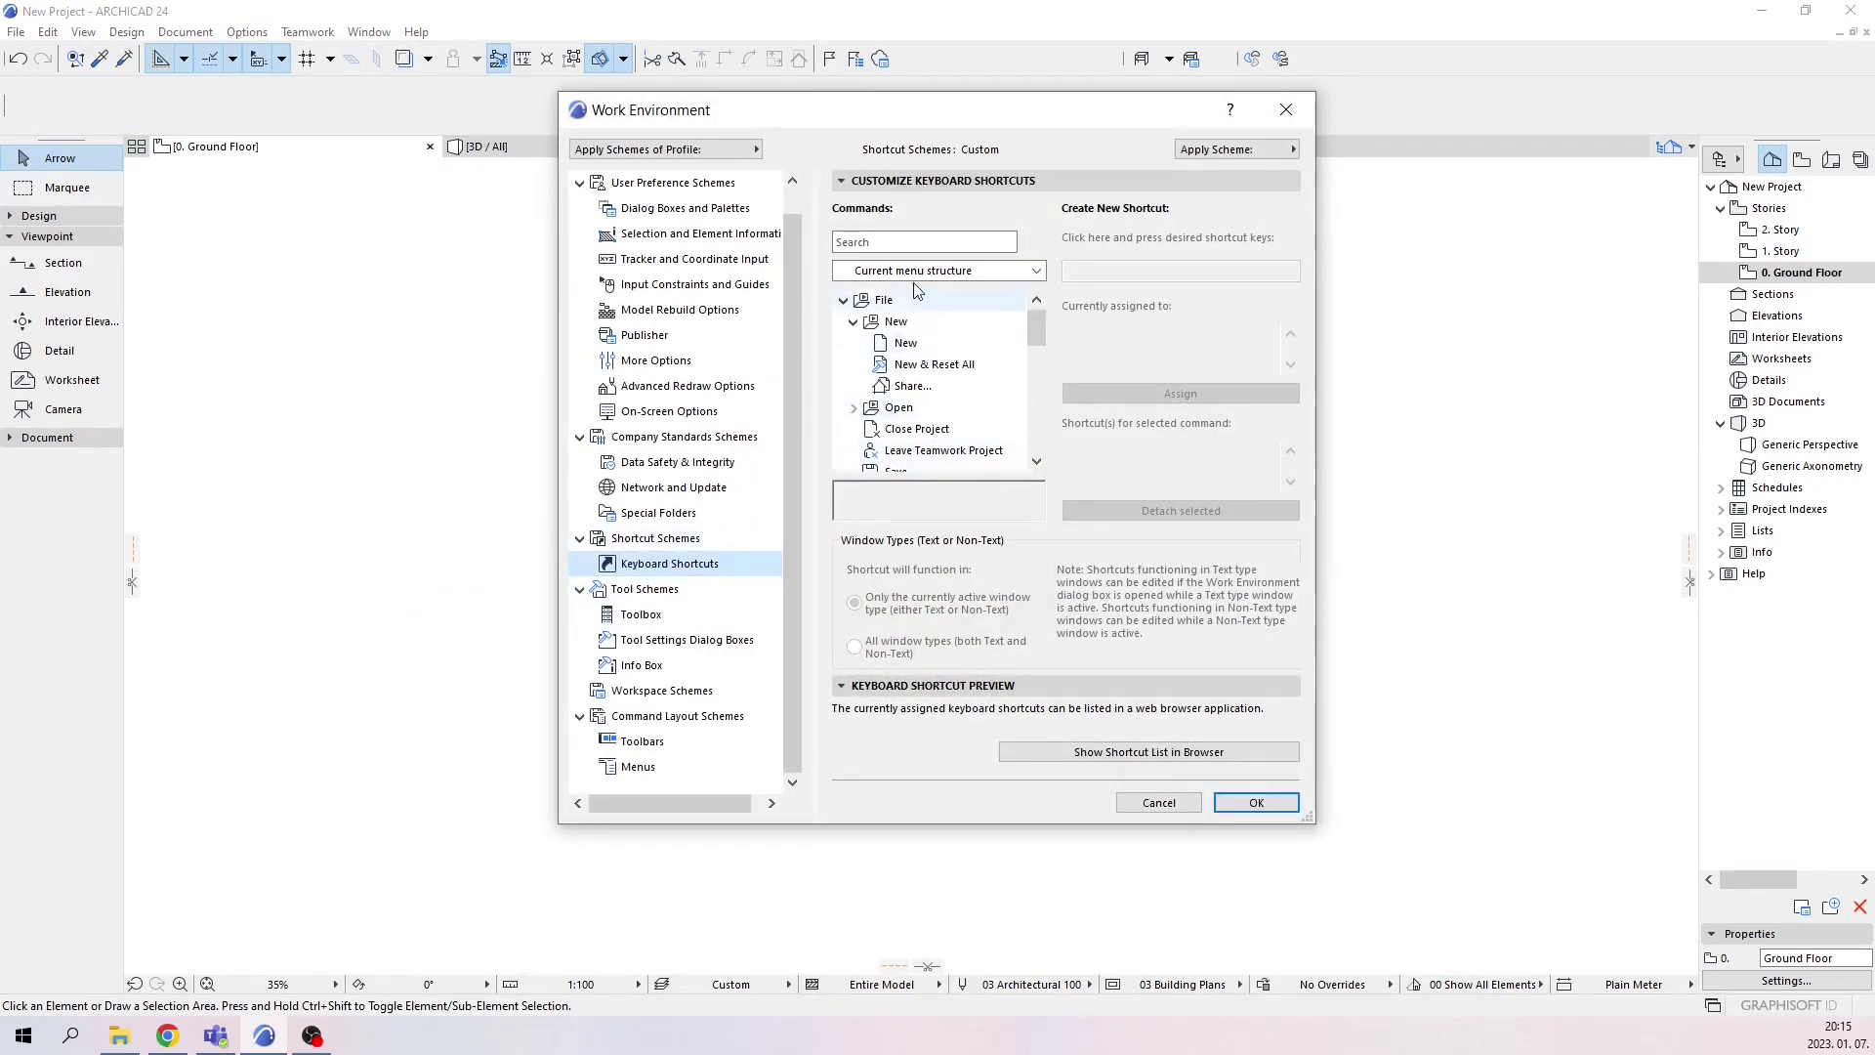
left_click(874, 239)
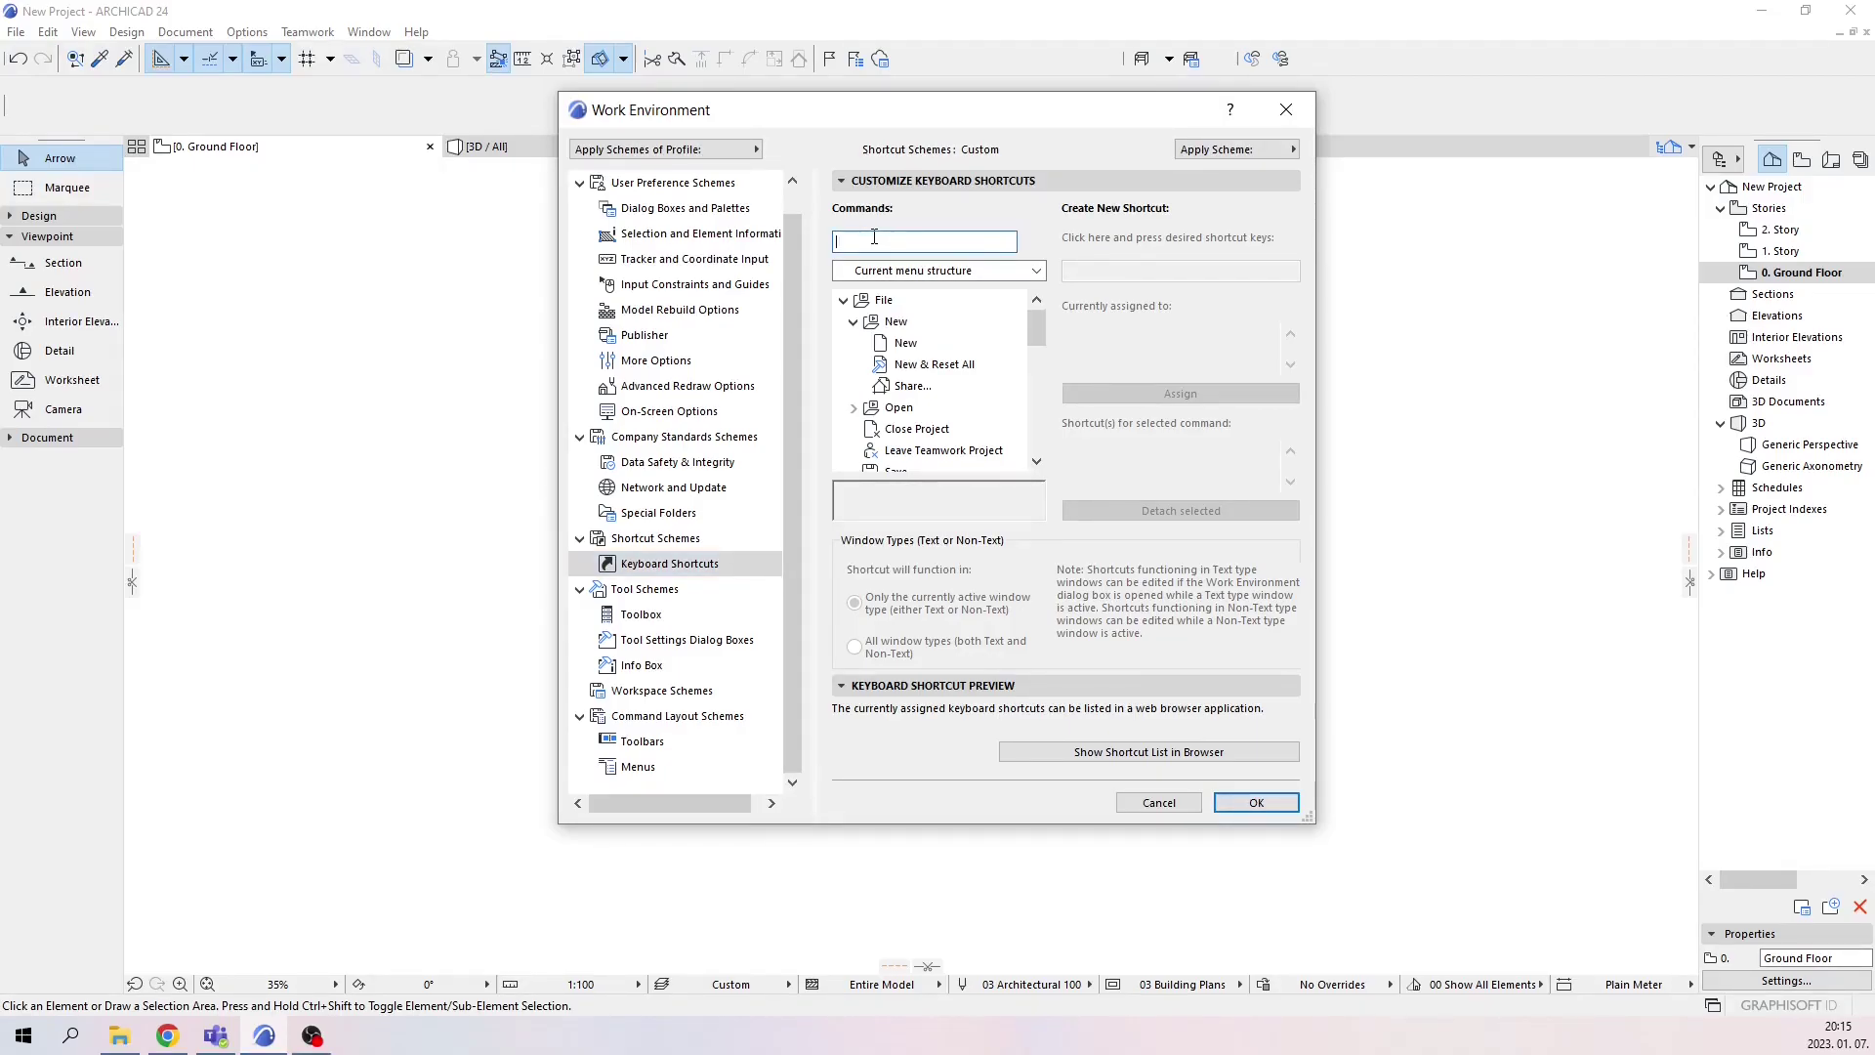
type("fl")
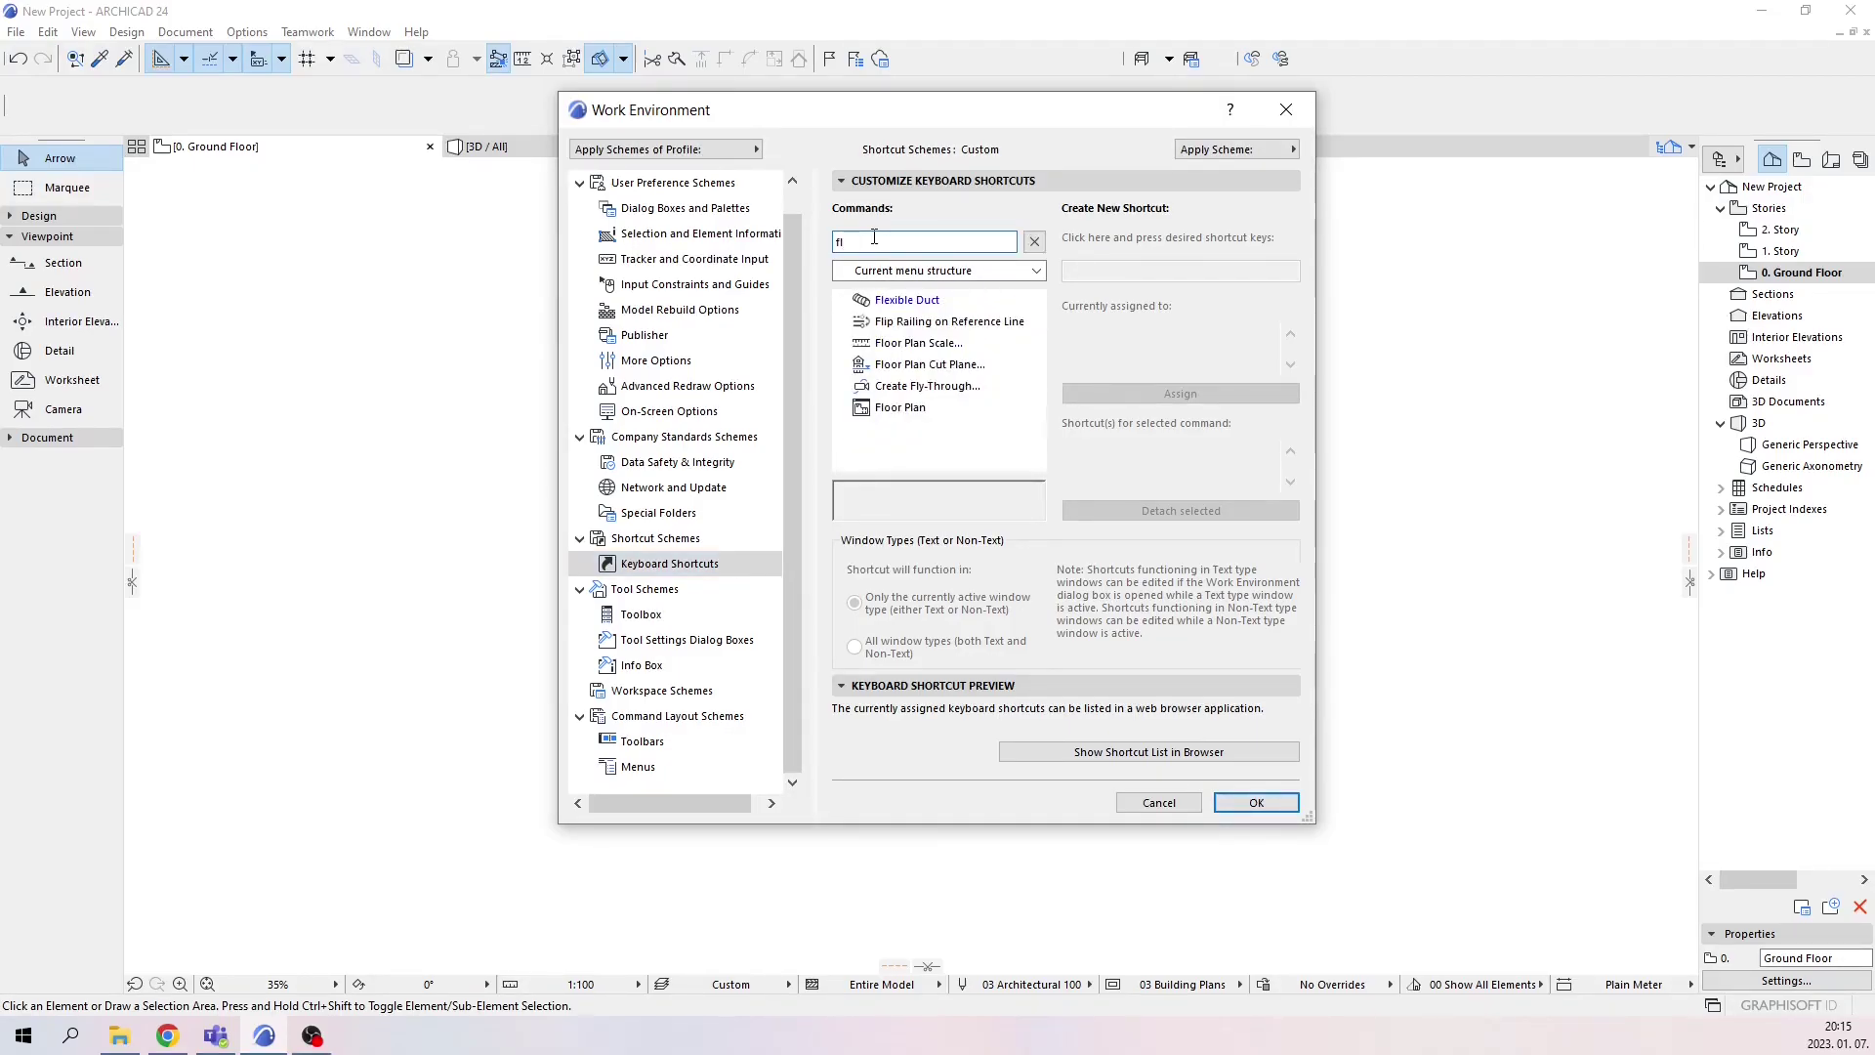
left_click(965, 367)
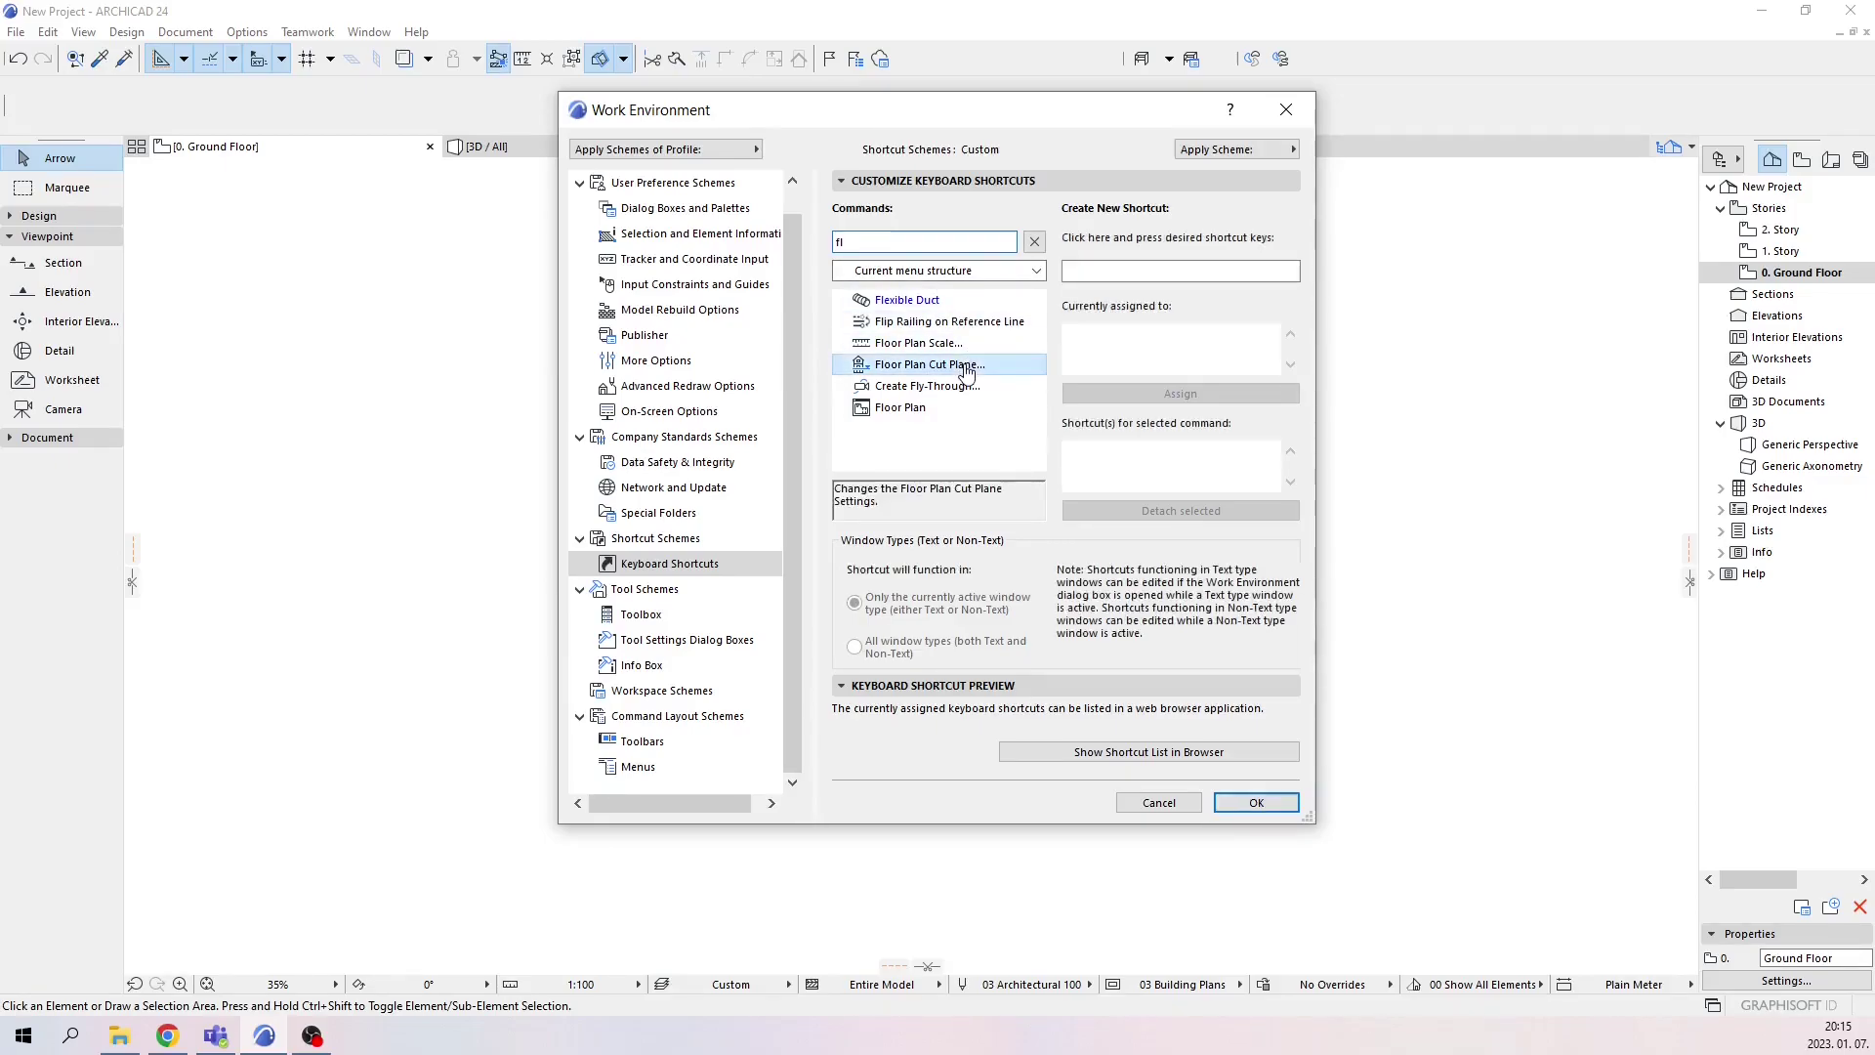
left_click(1118, 271)
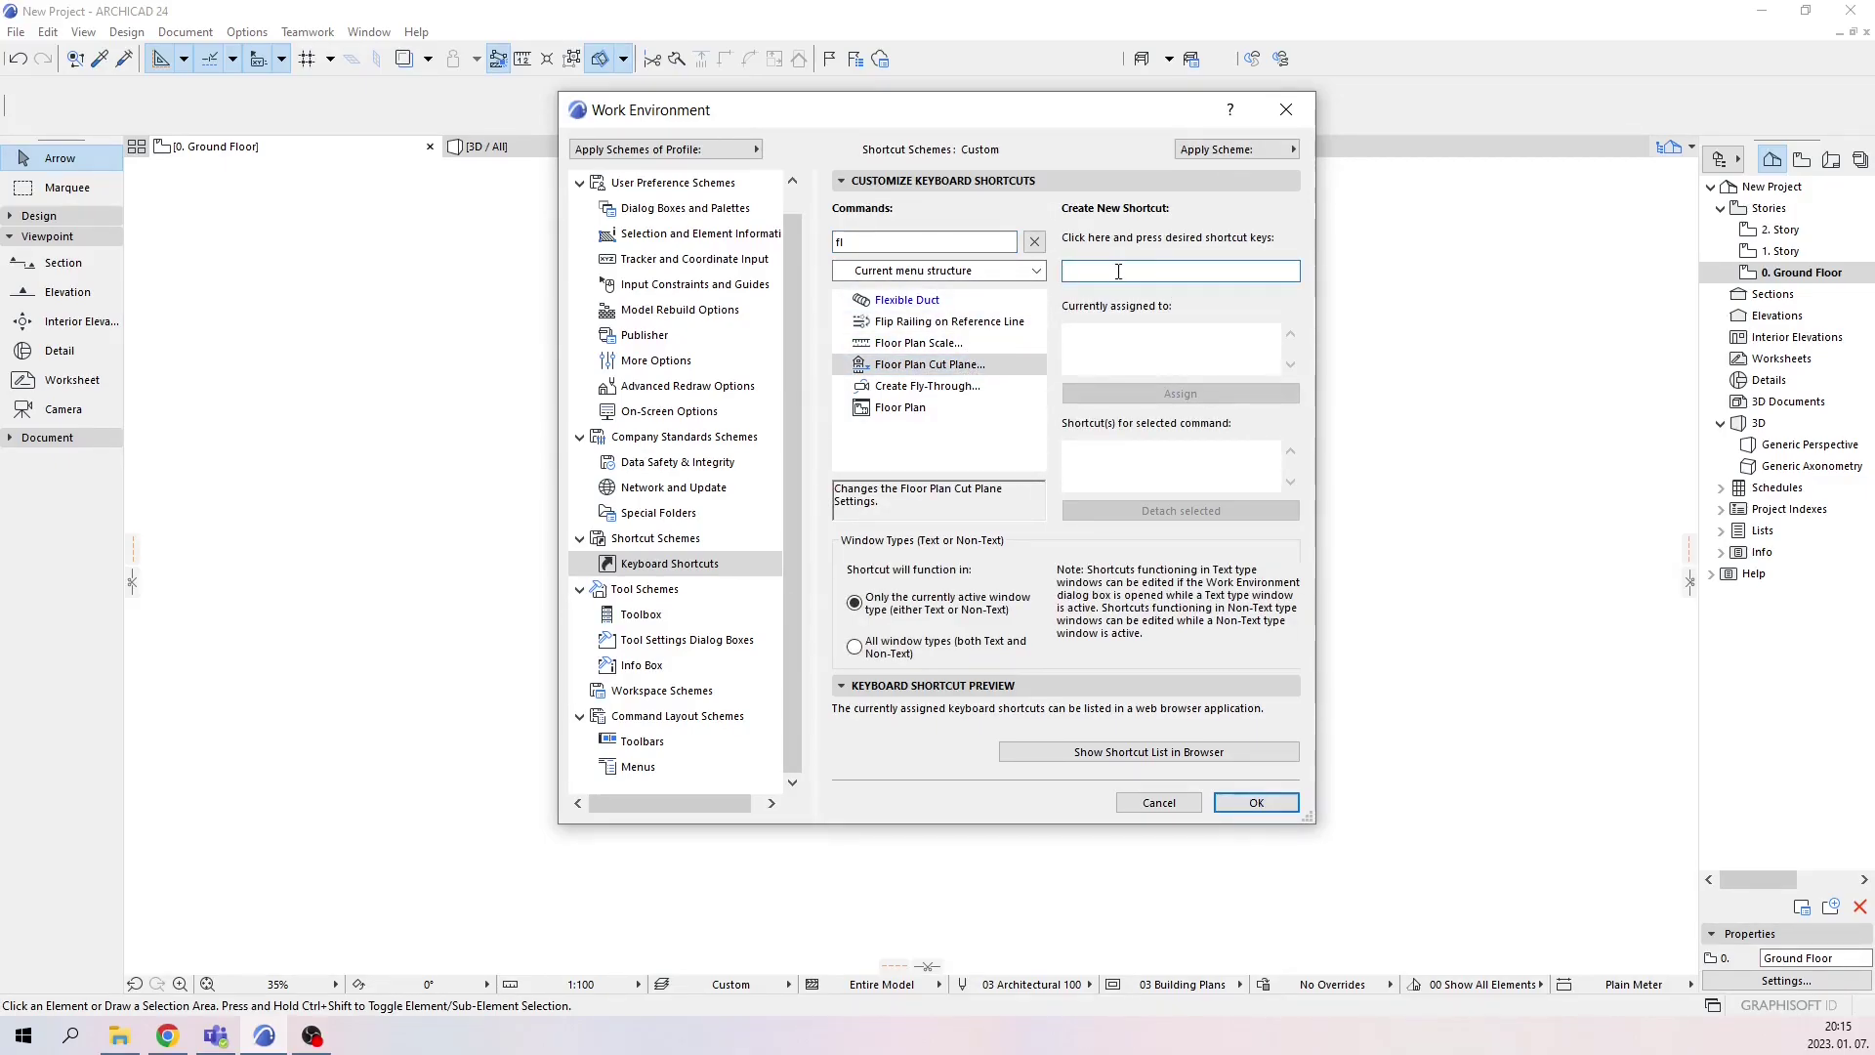
key("alt+m")
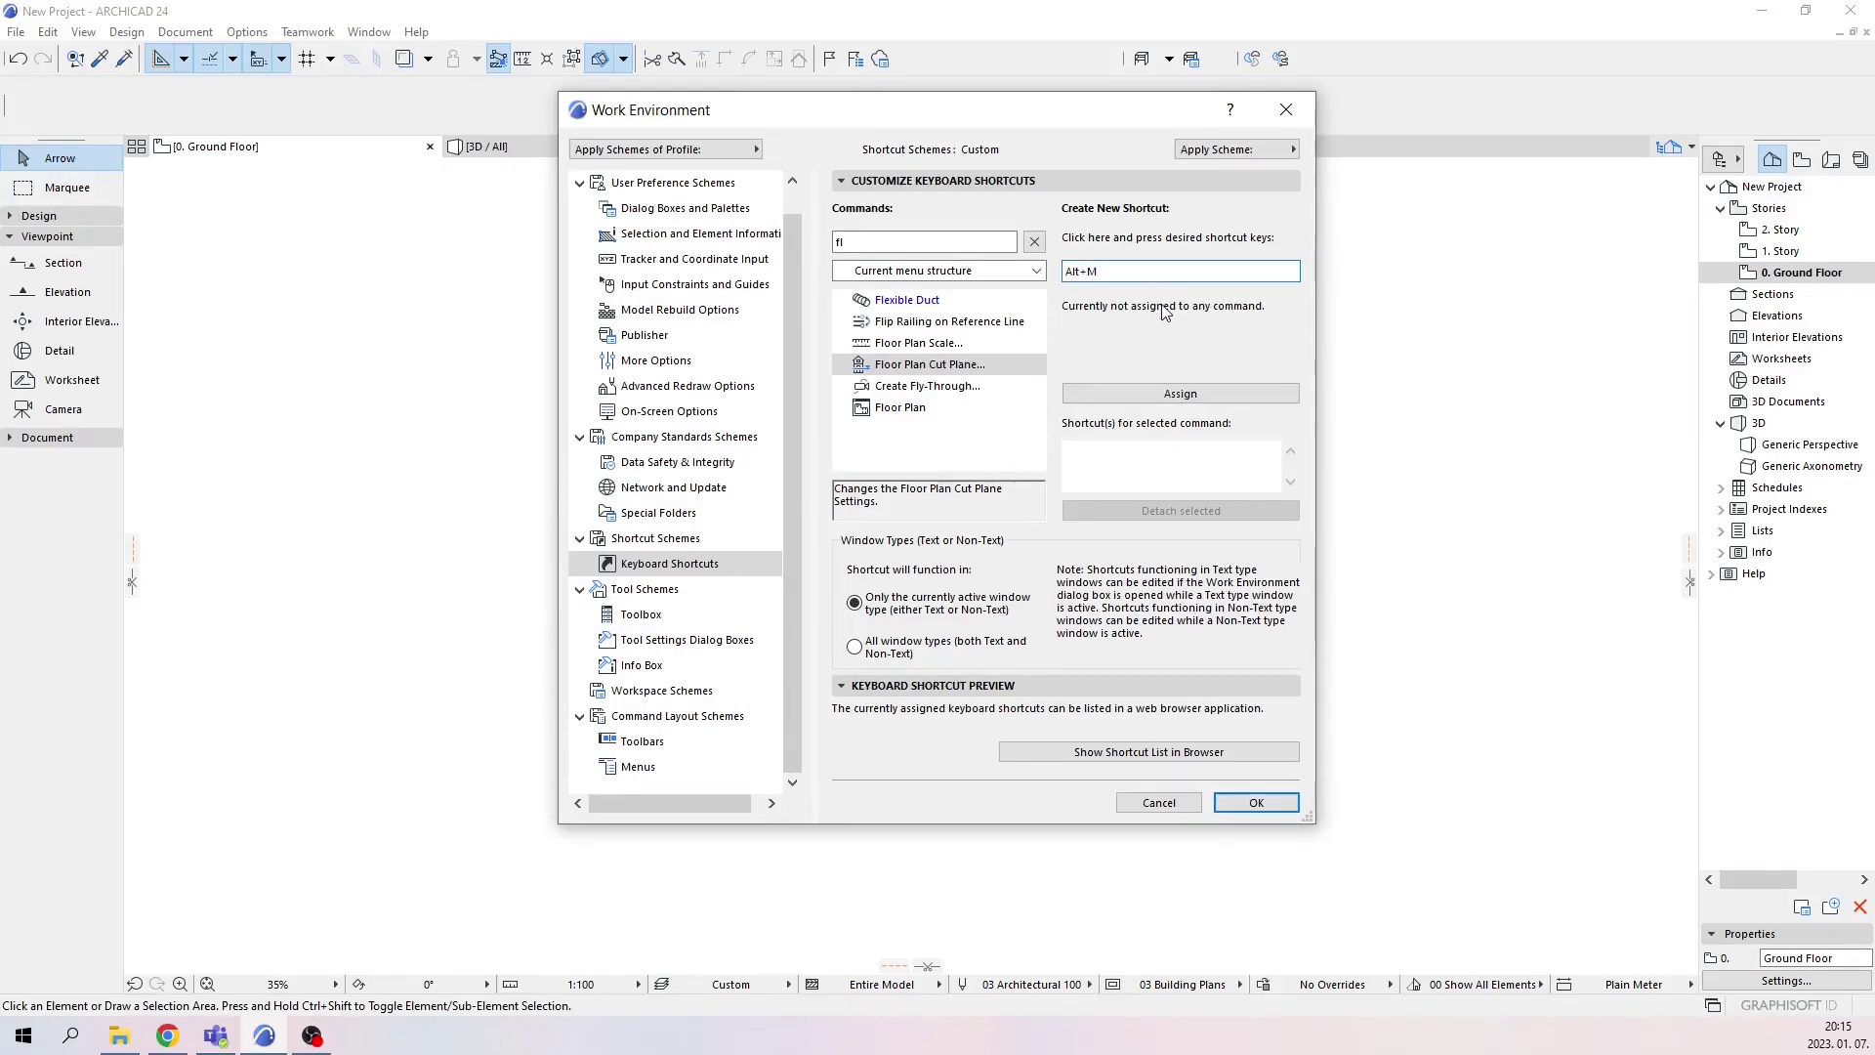
left_click(1176, 394)
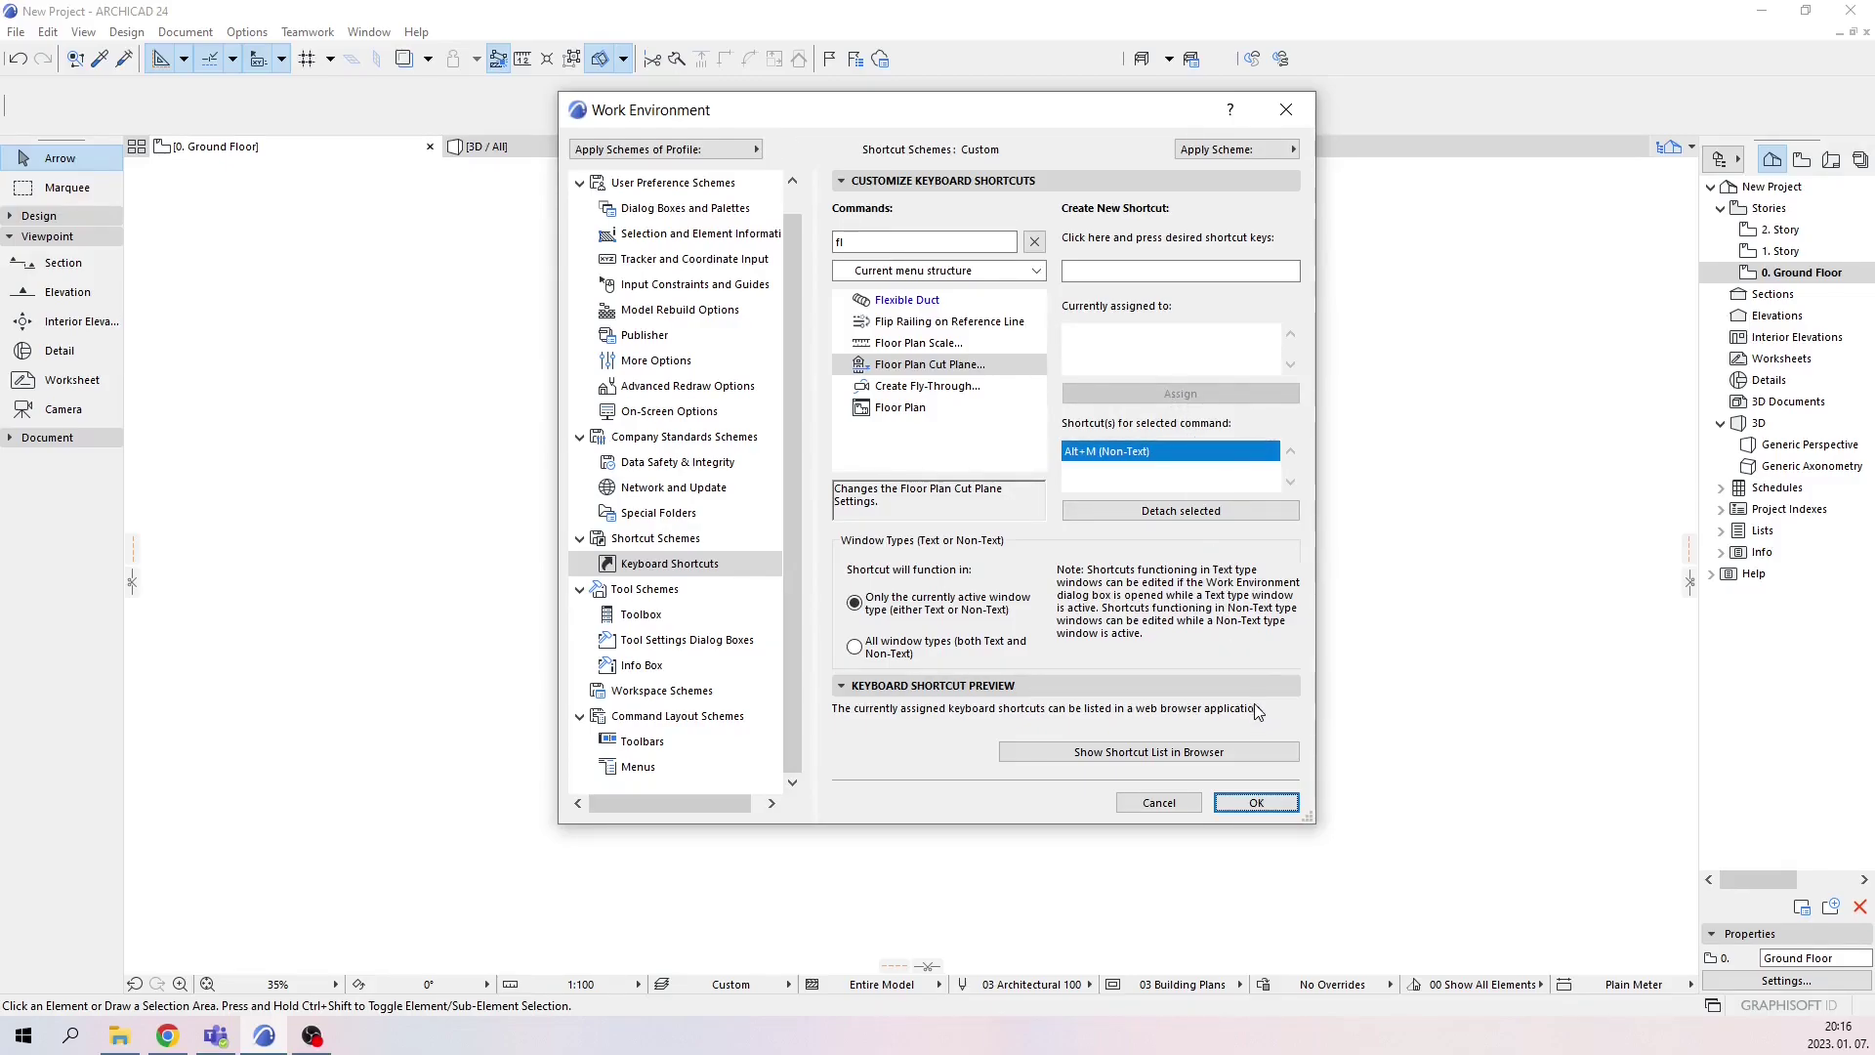
left_click(1256, 802)
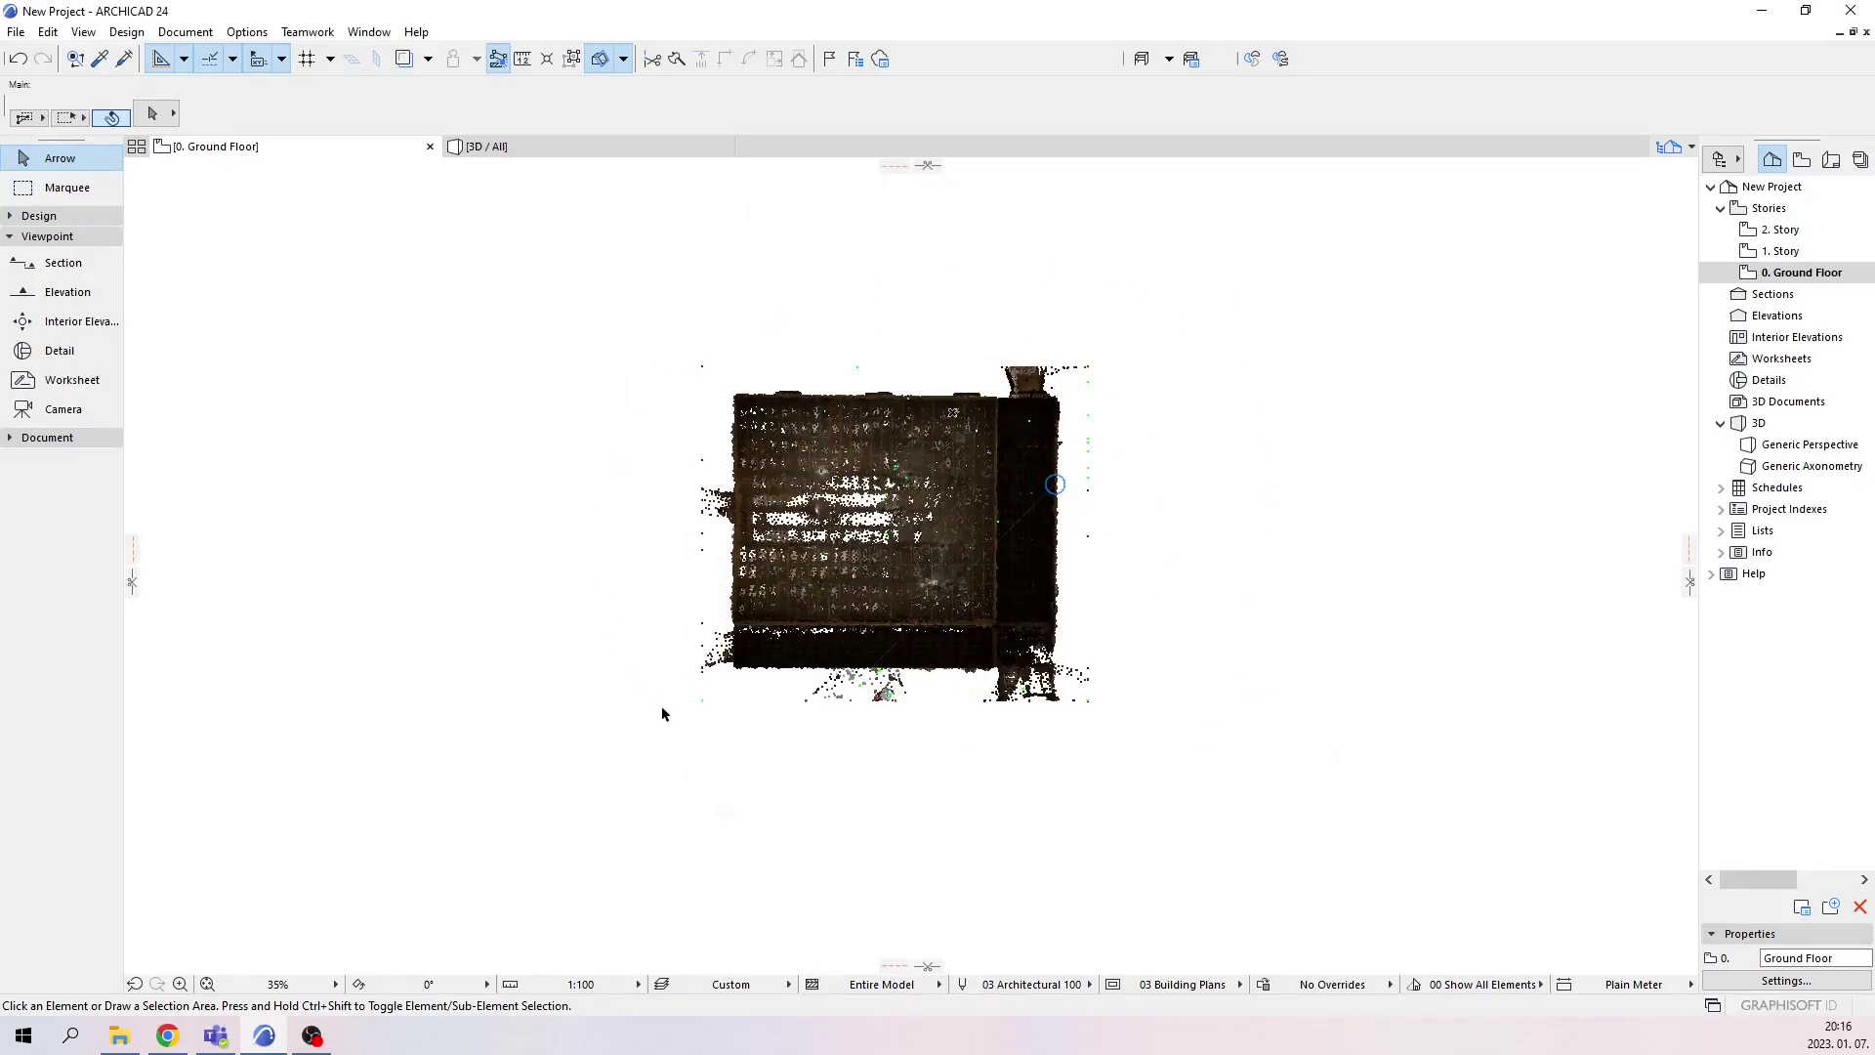
Set the cut plane height to the current story to 10 in the Ground Floor plan and inspect the cut point cloud
key("alt+c")
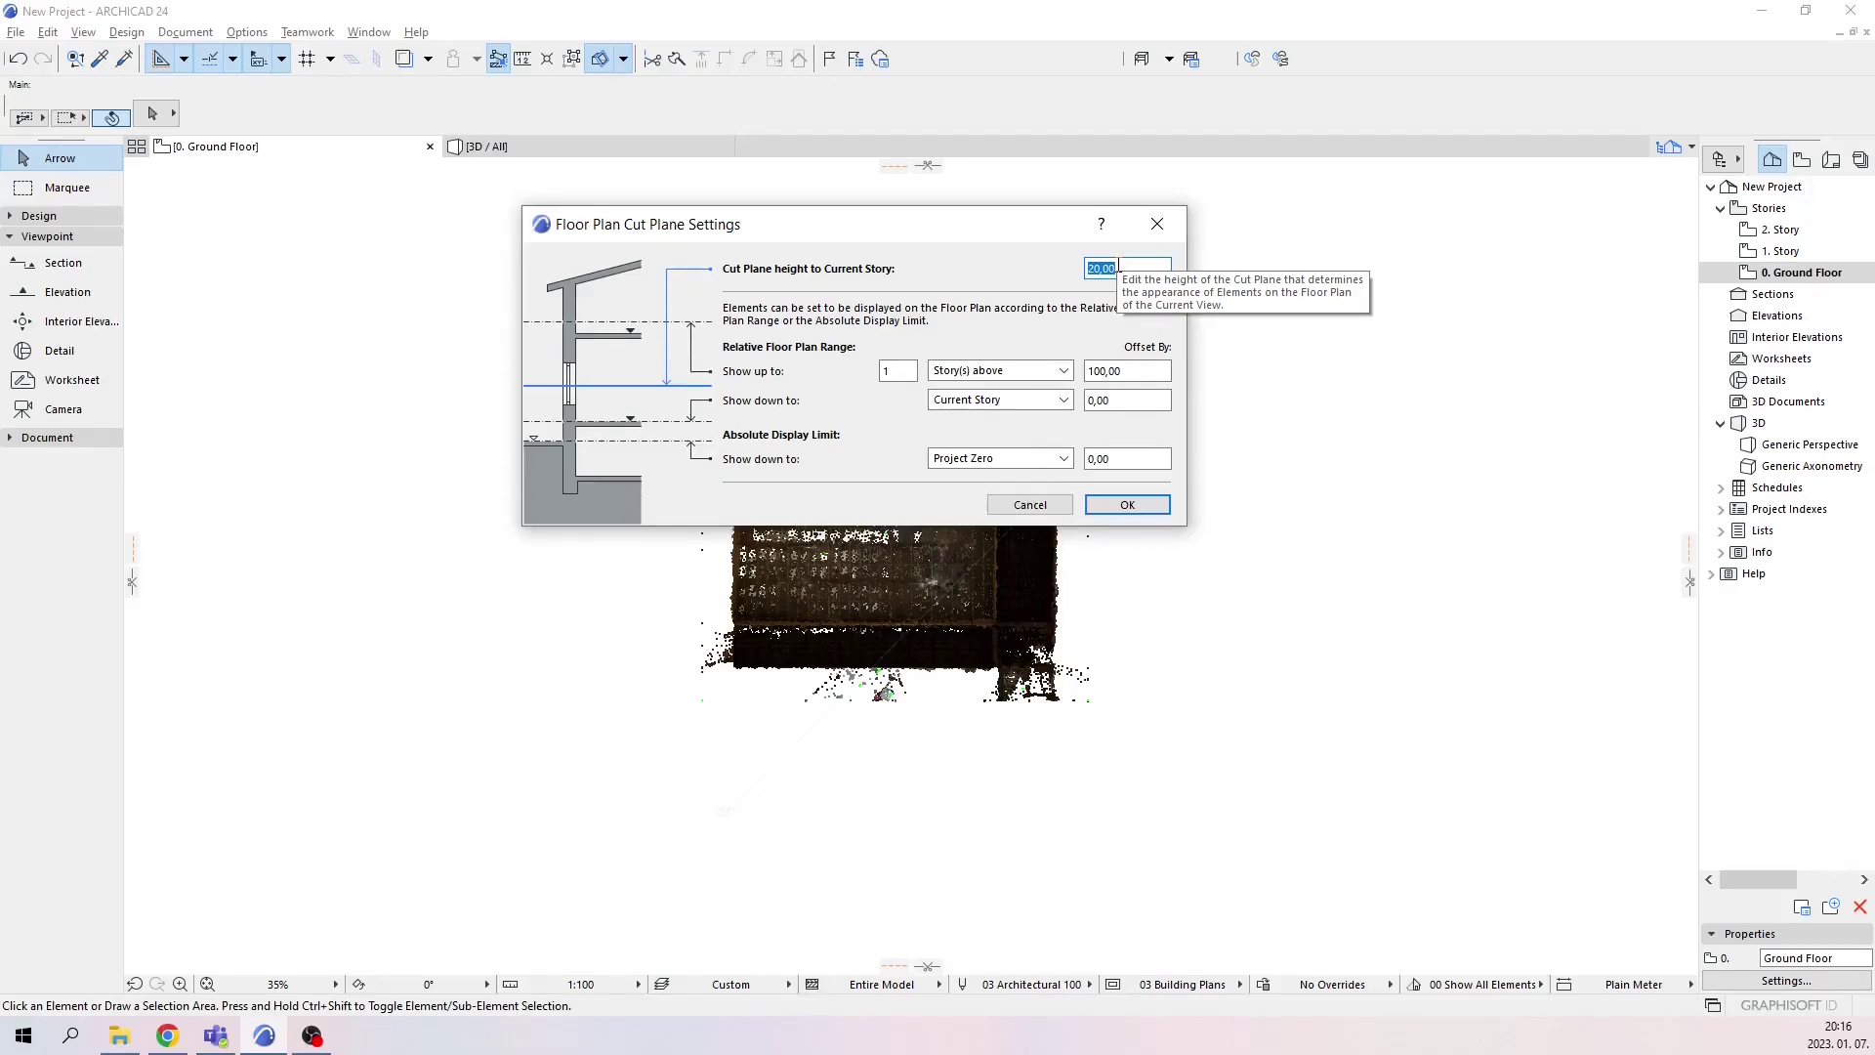
type("10")
left_click(1127, 504)
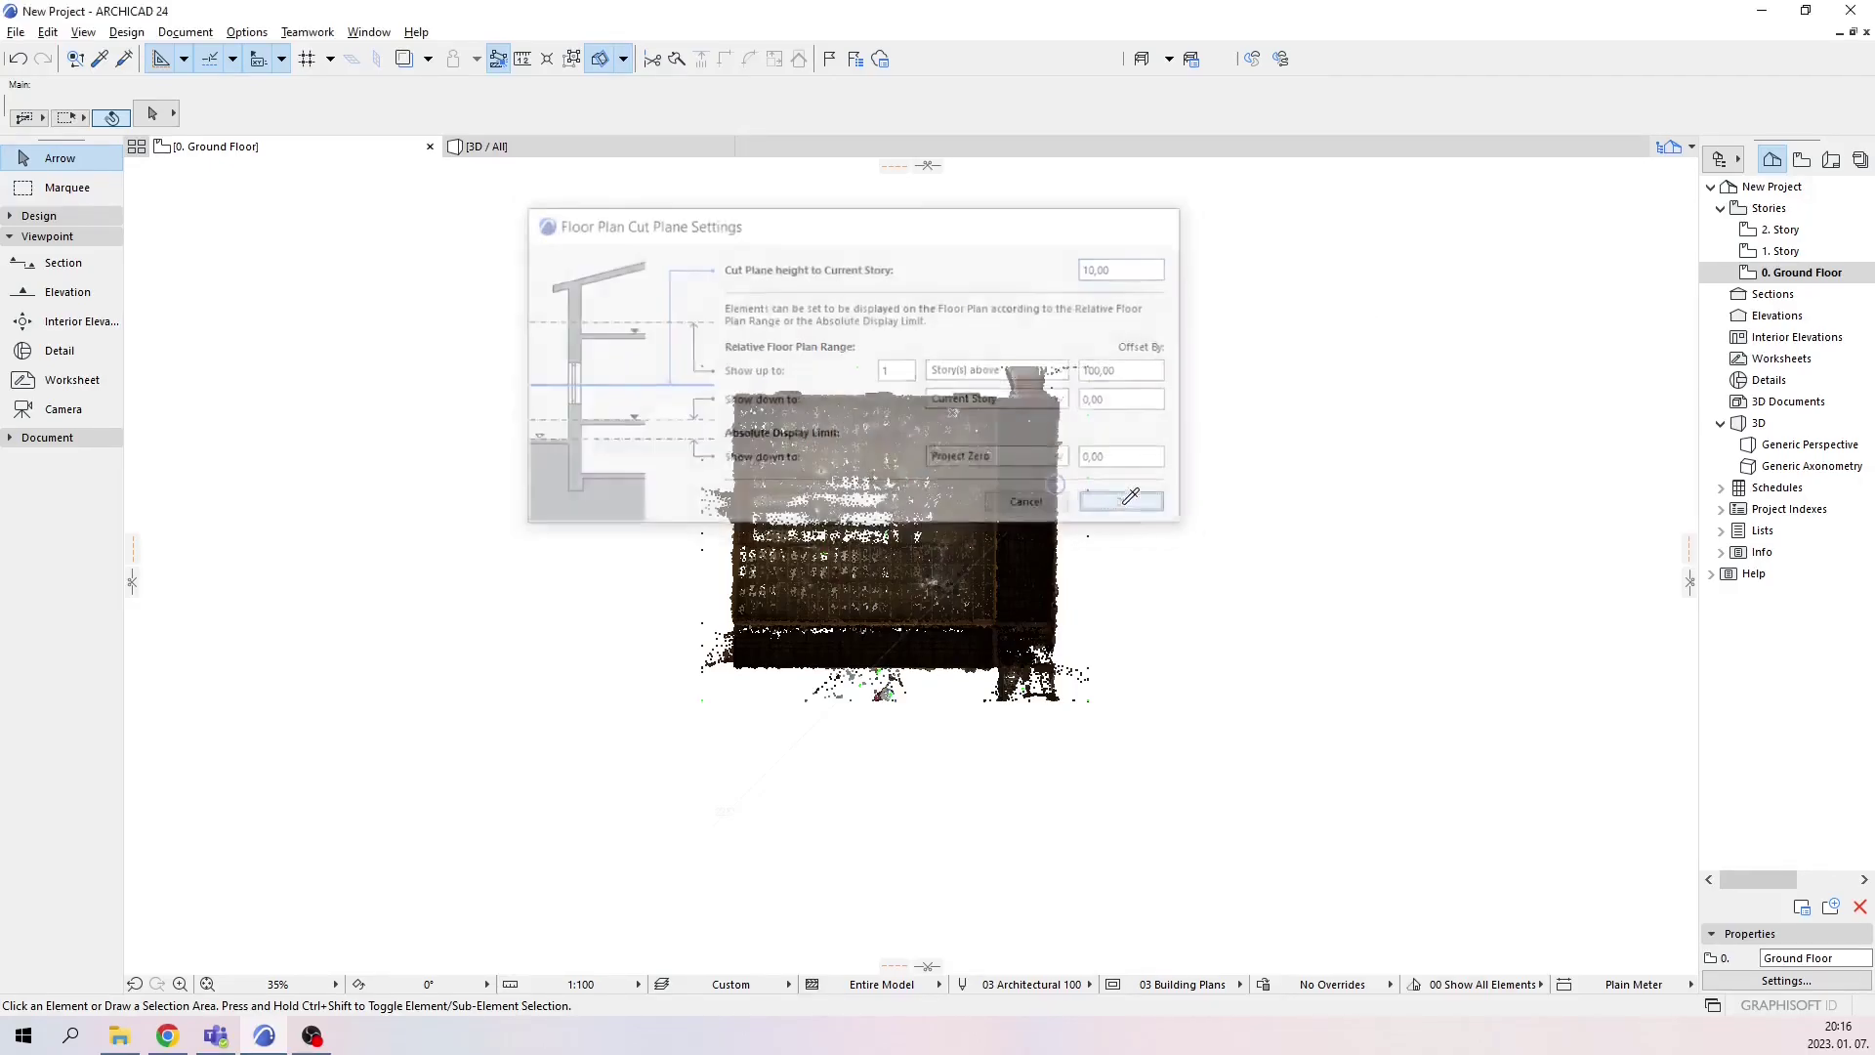
scroll(996, 497, "up", 4)
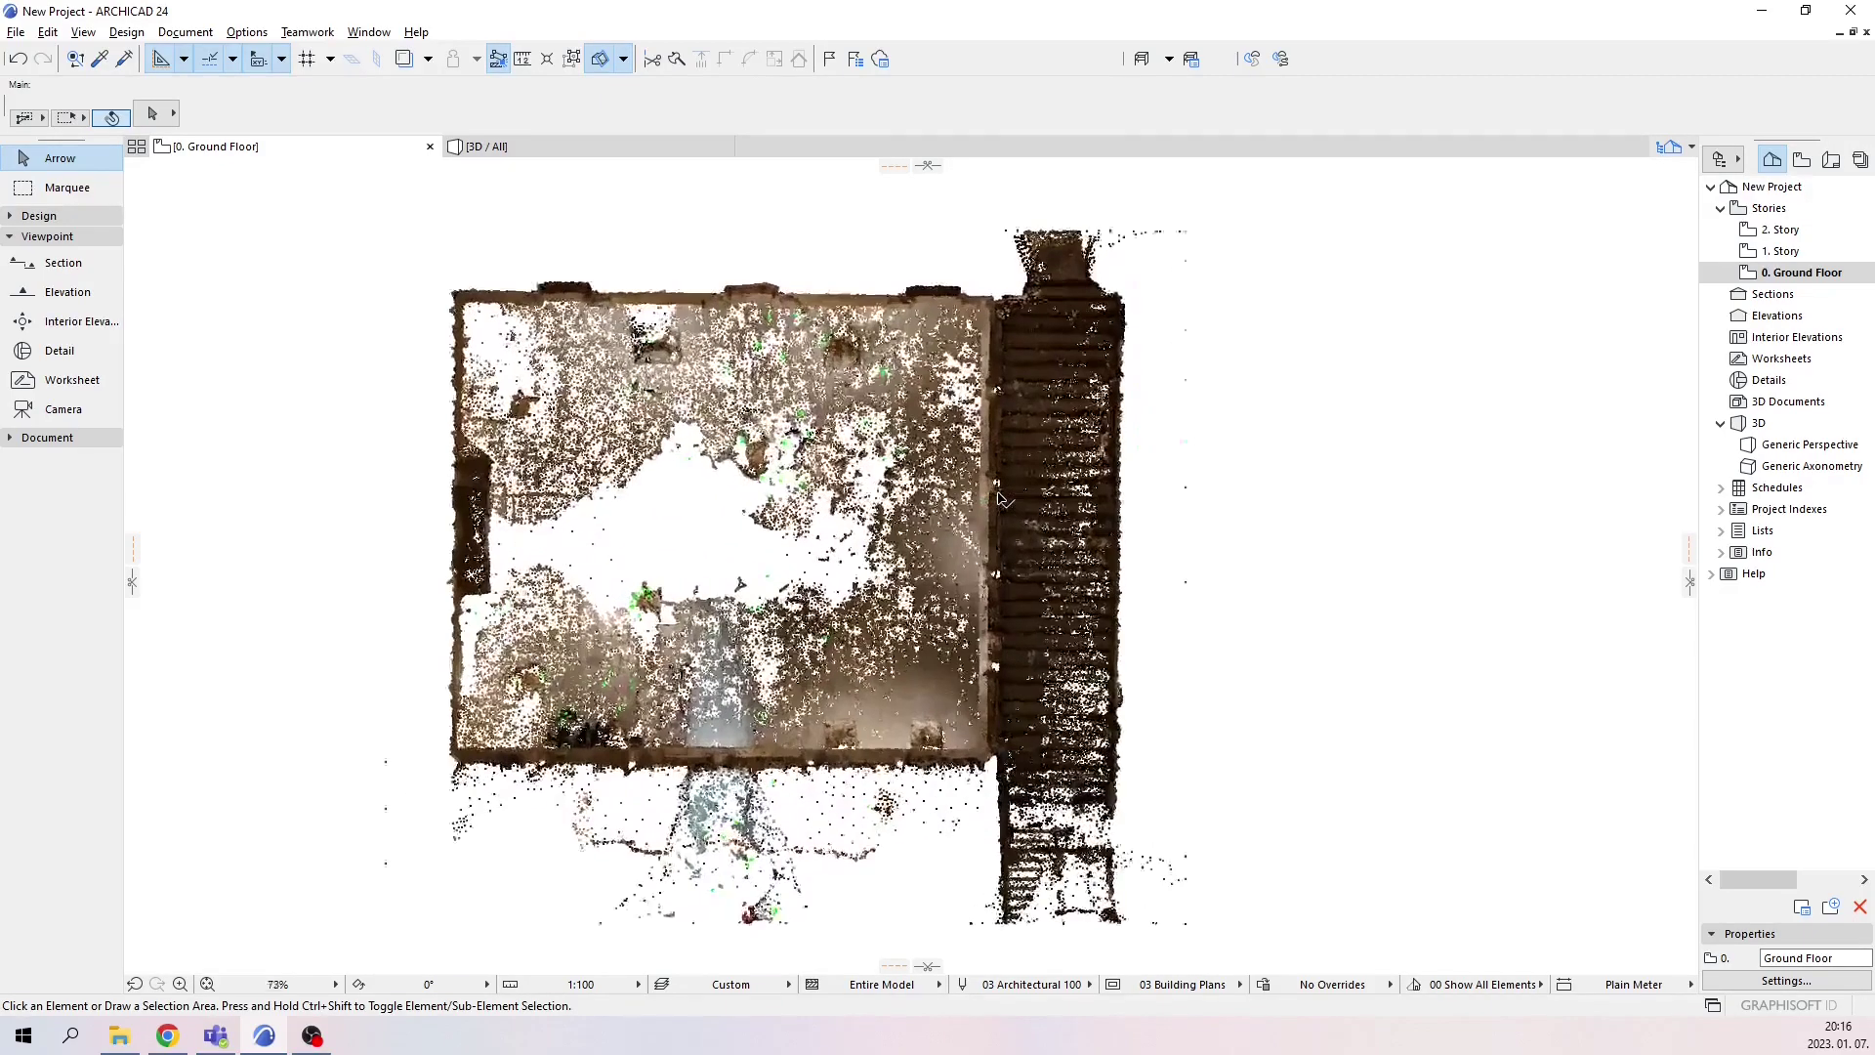
scroll(1021, 521, "down", 2)
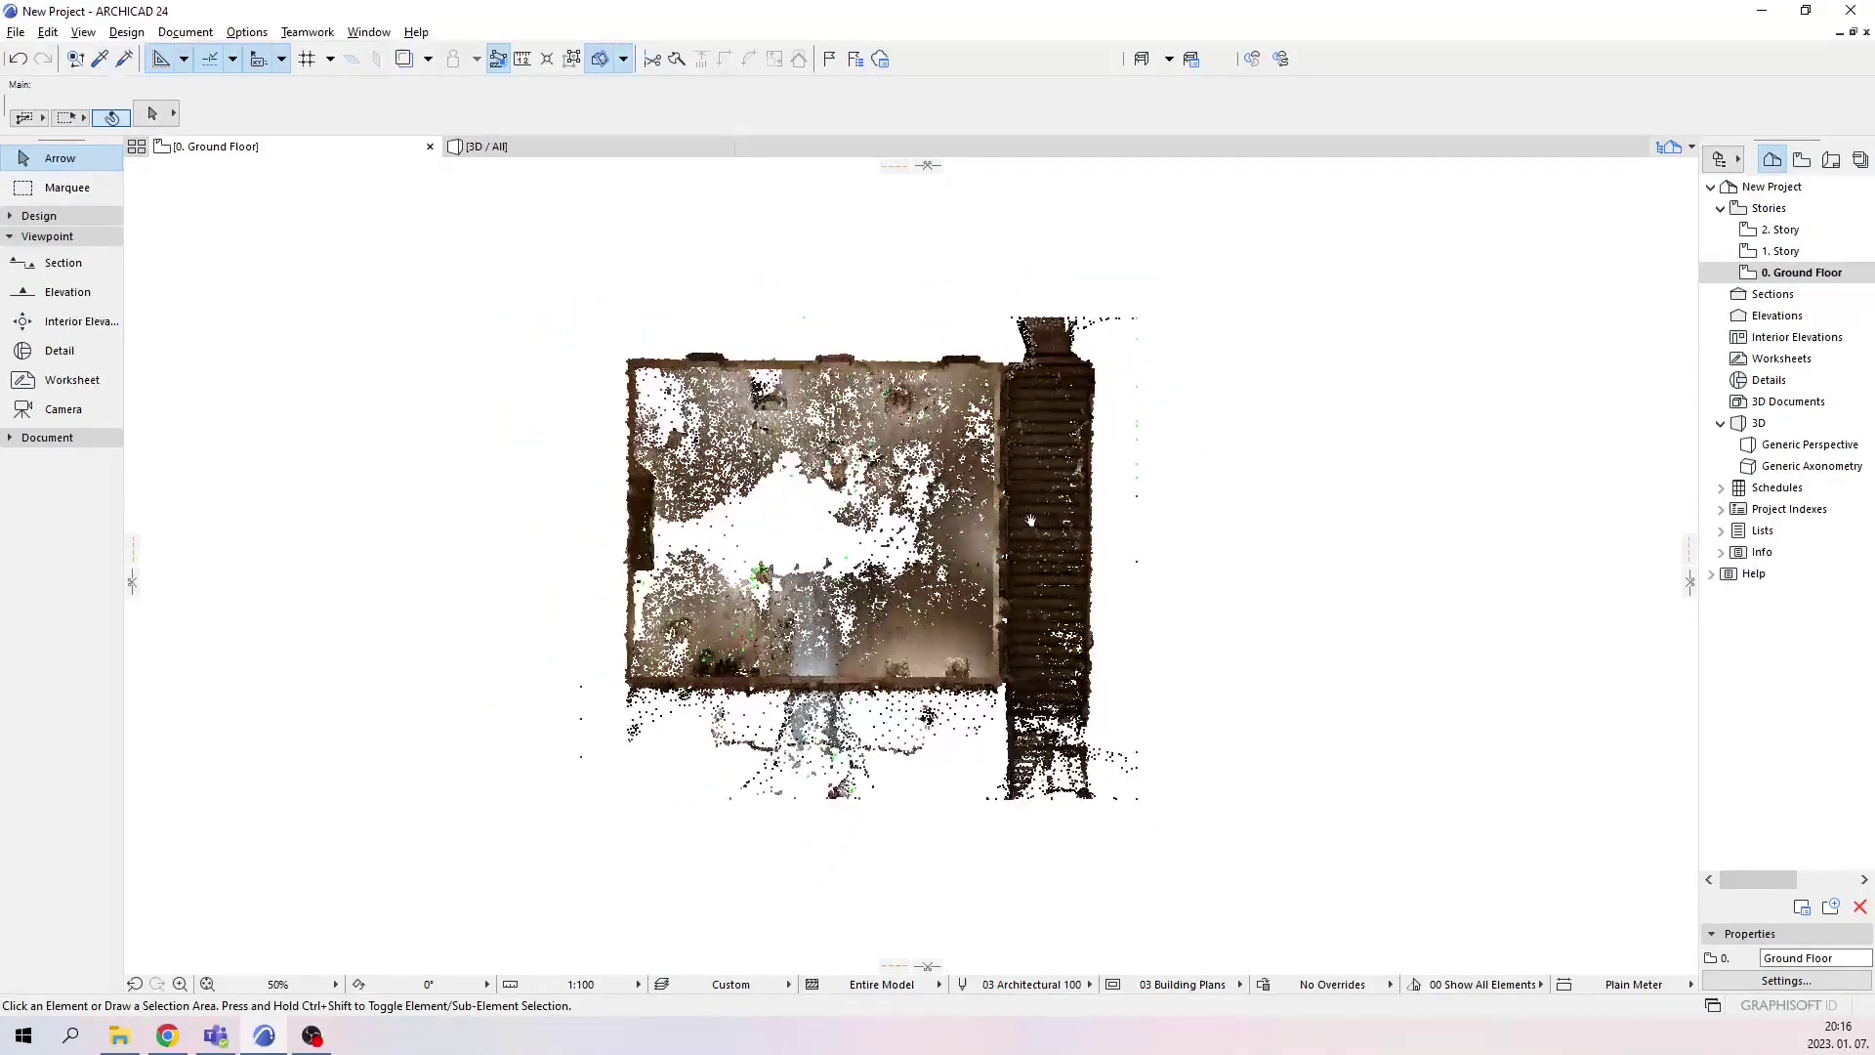
middle_click_drag(1024, 522, 1006, 508)
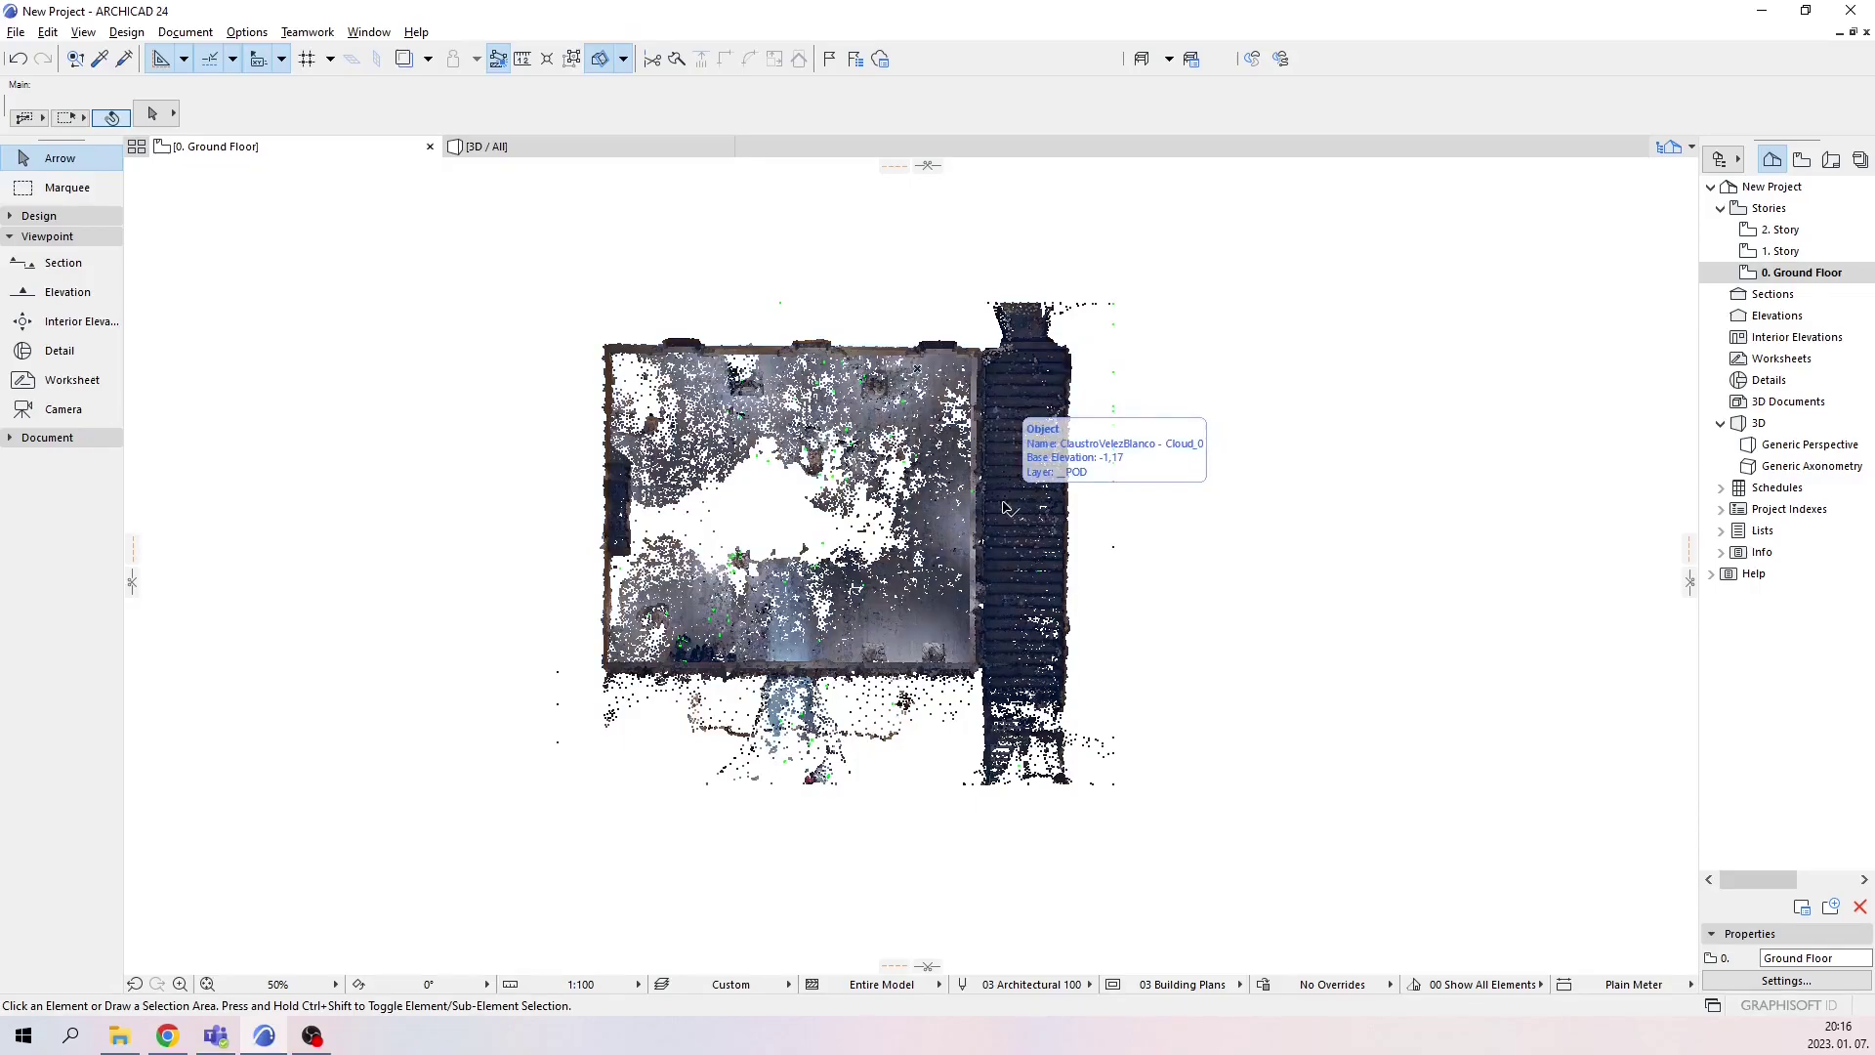
Adjust the offset of the lower range limit at the current story in the Ground Floor plan's cut plane settings
key("ctrl+alt+f")
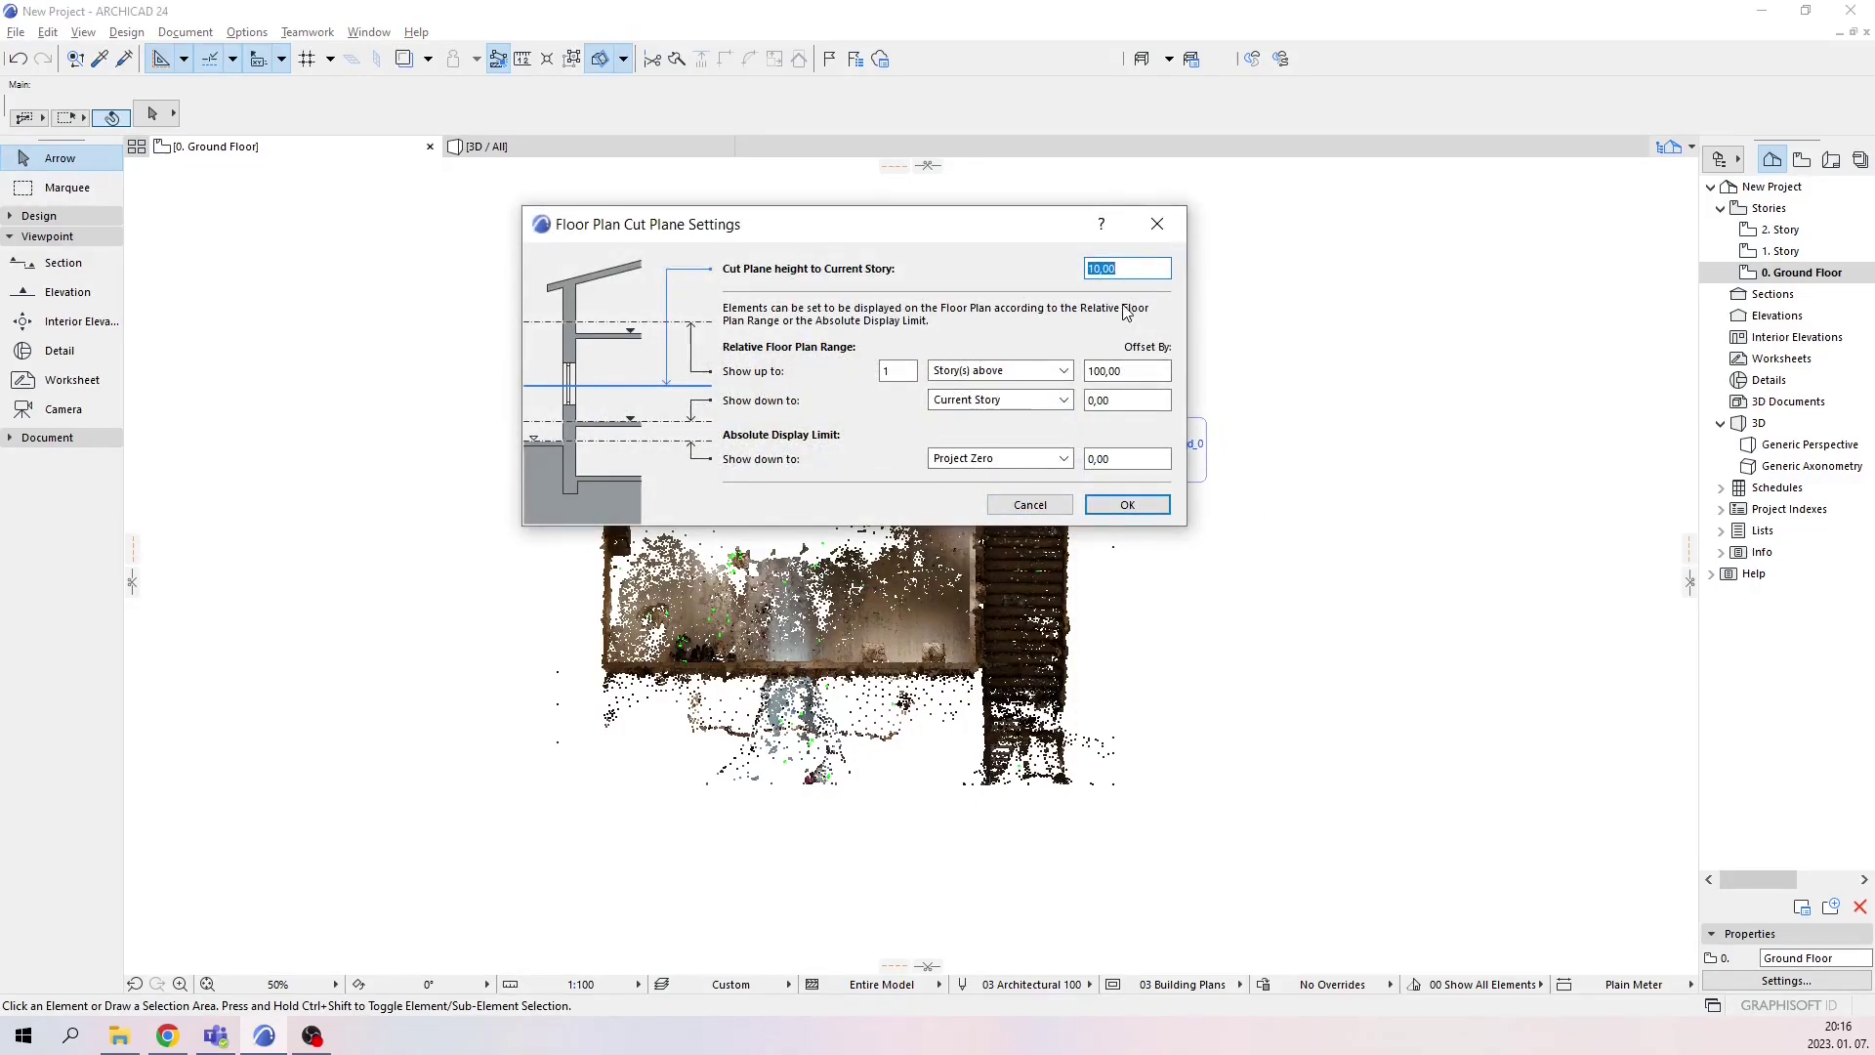
left_click(1101, 400)
key("Return")
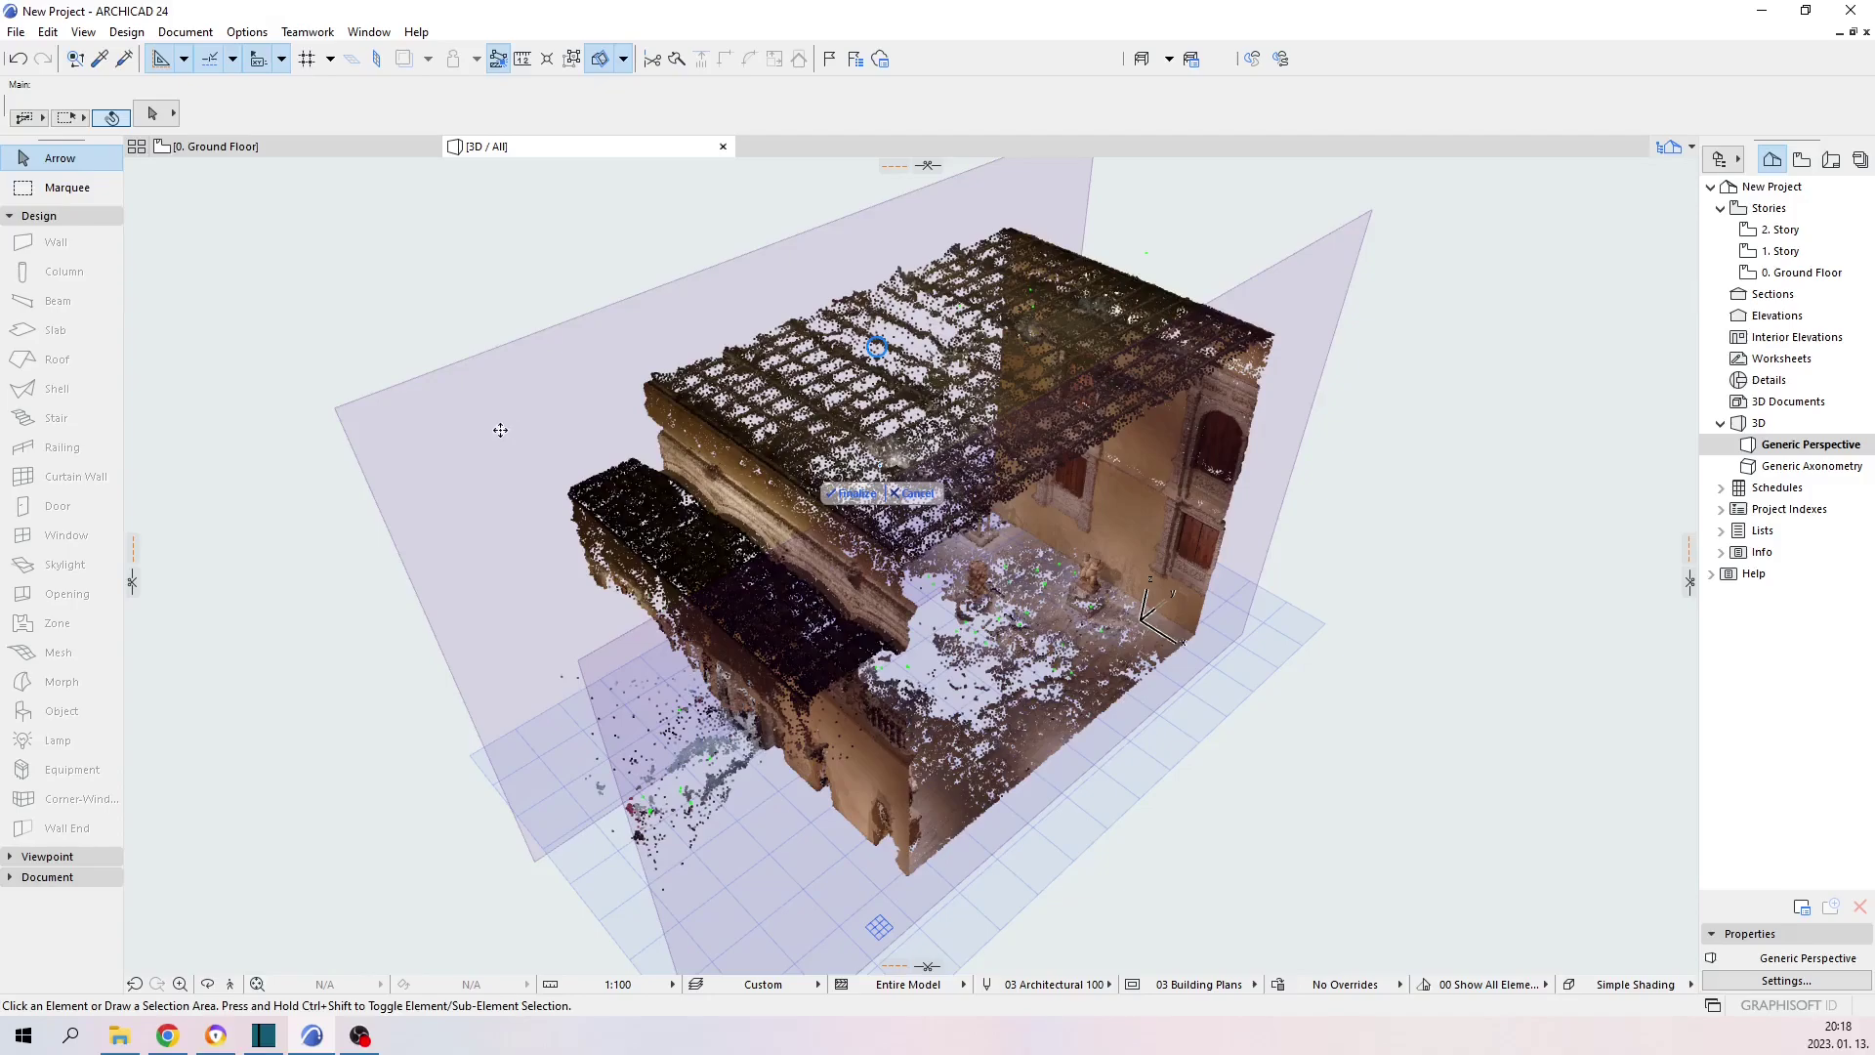
Shift the vertical cutting planes in the 3D view to isolate a narrower slice of the building's point cloud
left_click_drag(500, 430, 639, 617)
middle_click_drag(639, 617, 582, 561)
left_click_drag(565, 516, 550, 472)
left_click(550, 468)
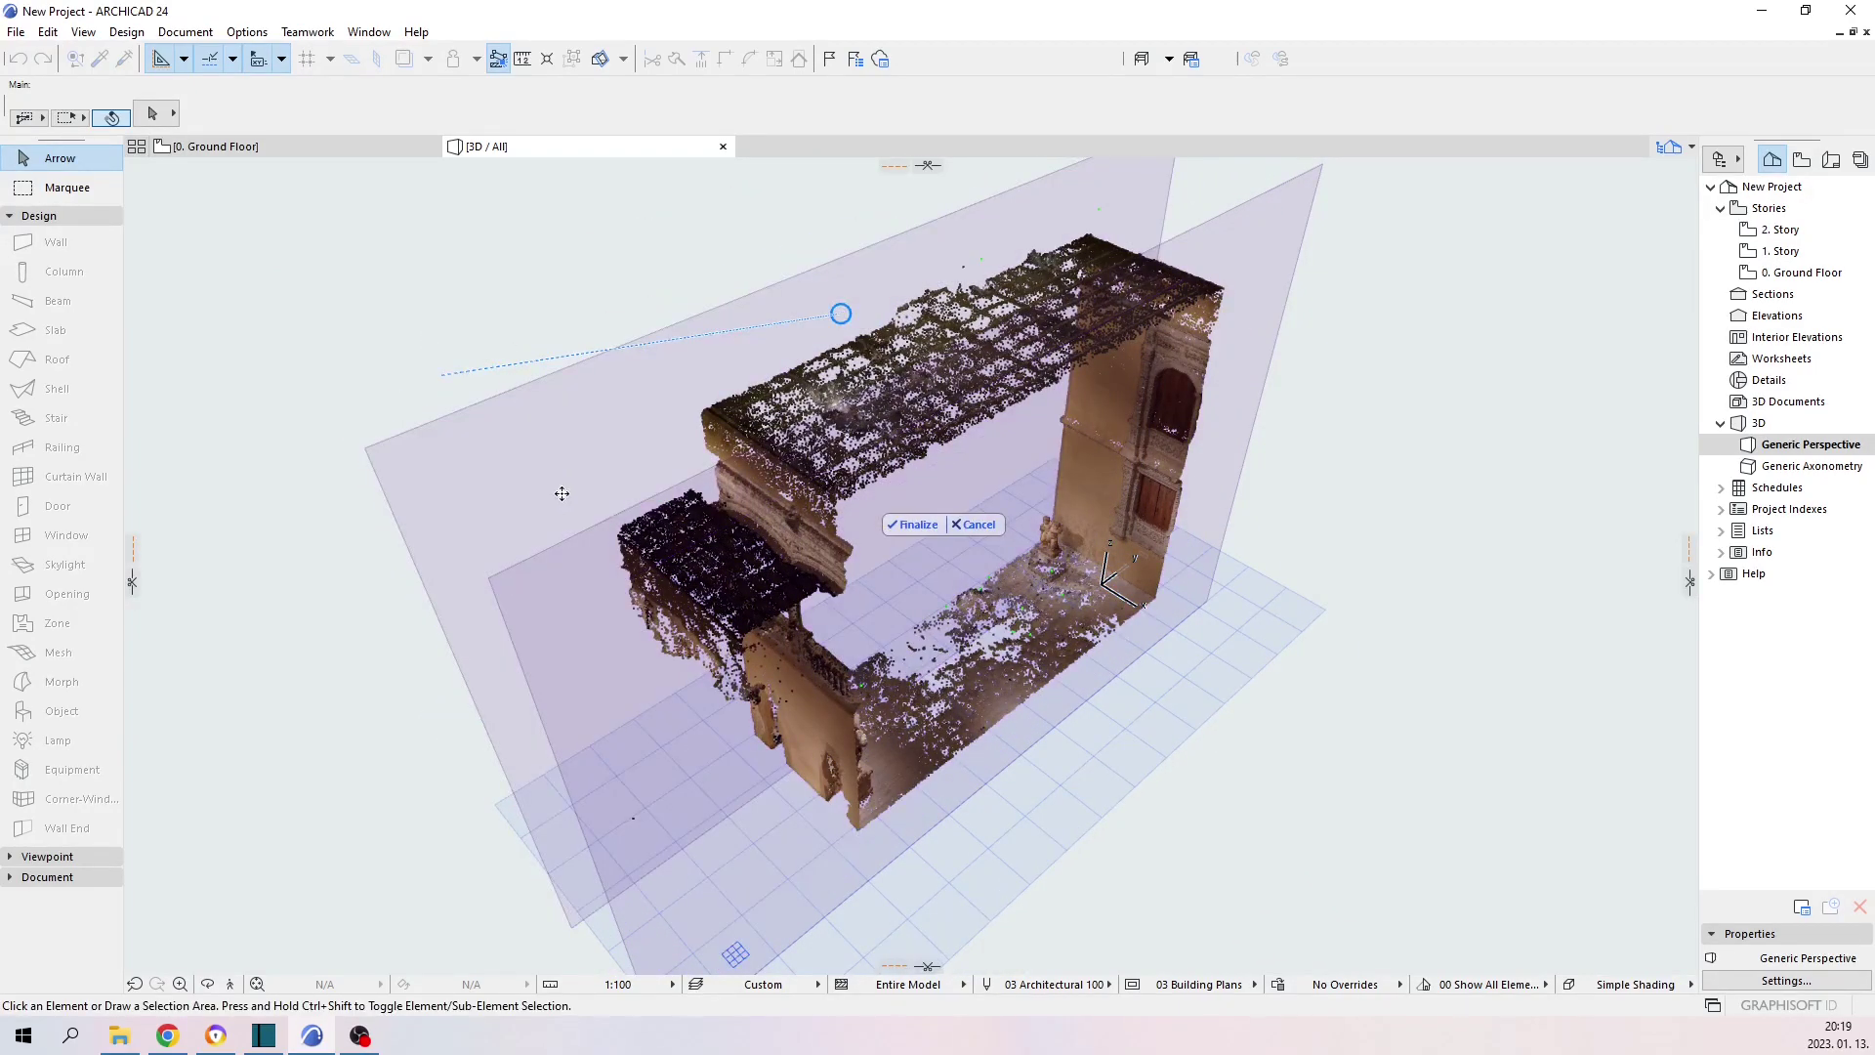
left_click(563, 647)
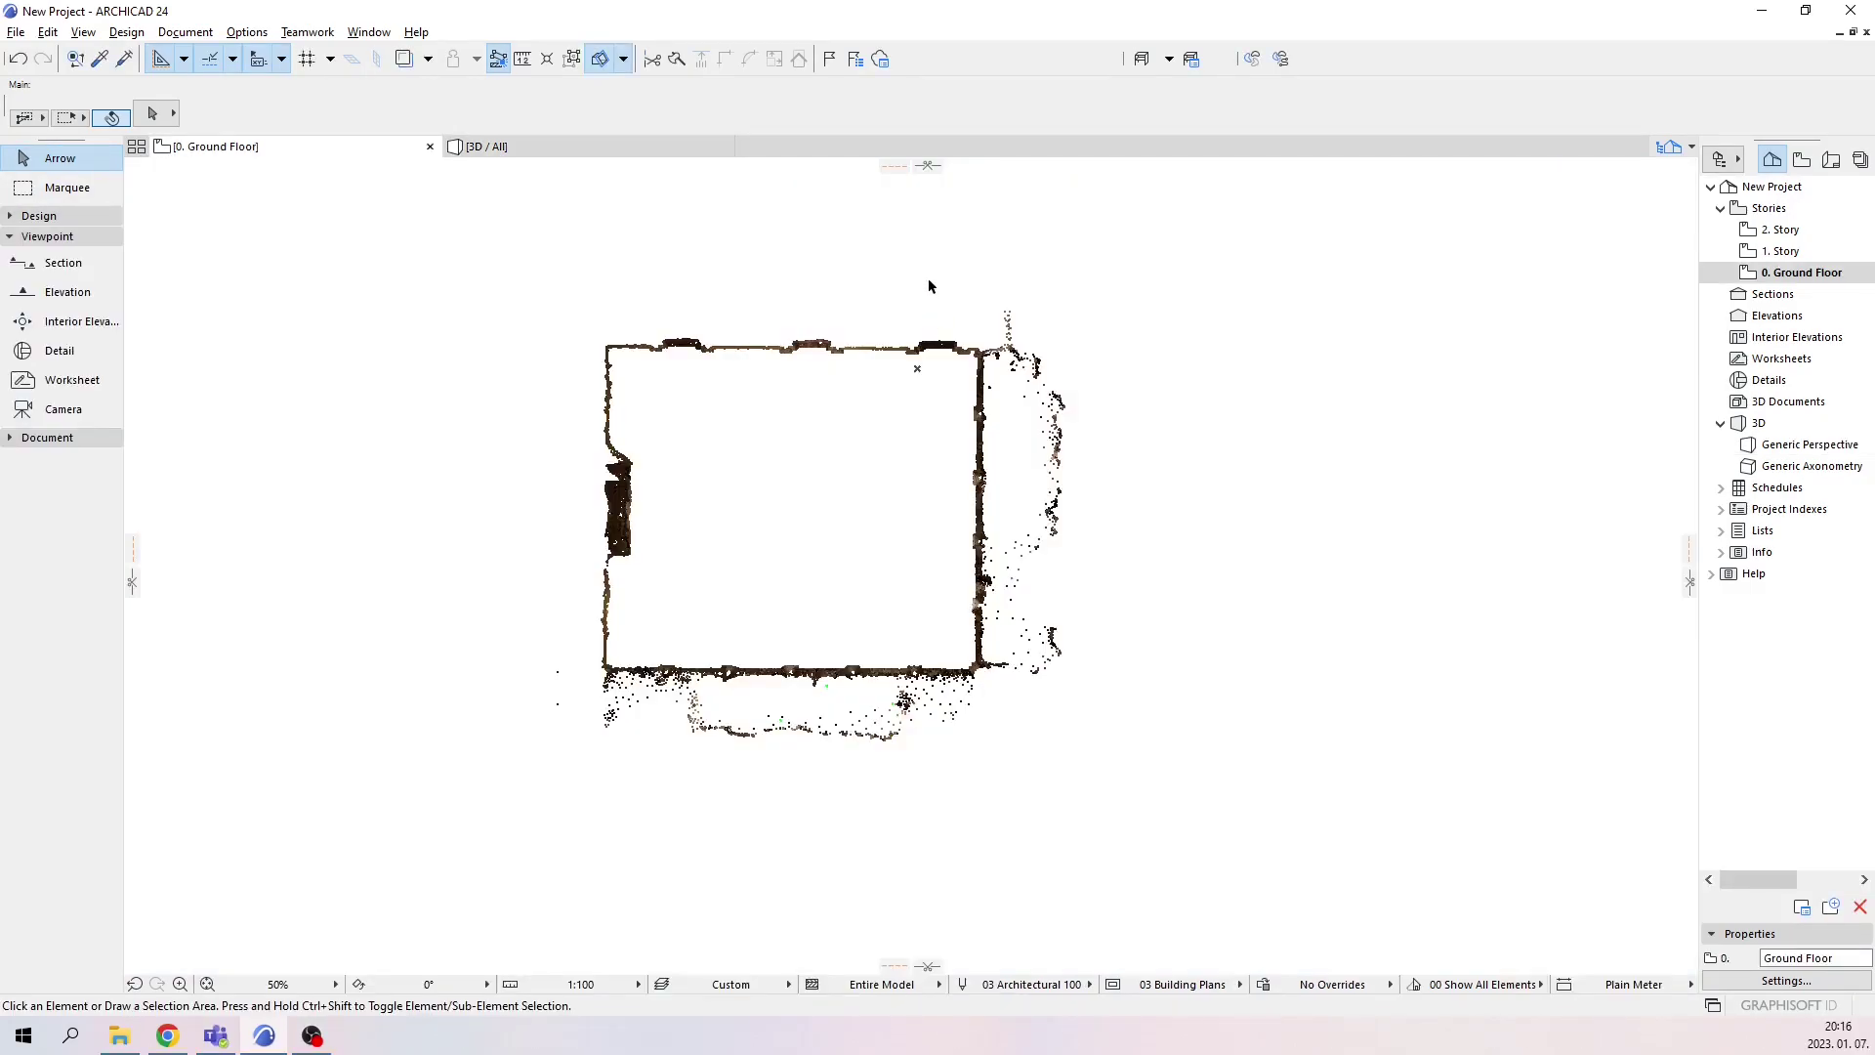
Place a horizontal section line across the whole point cloud in the Ground Floor plan, looking toward the lower side of the building
left_click(489, 147)
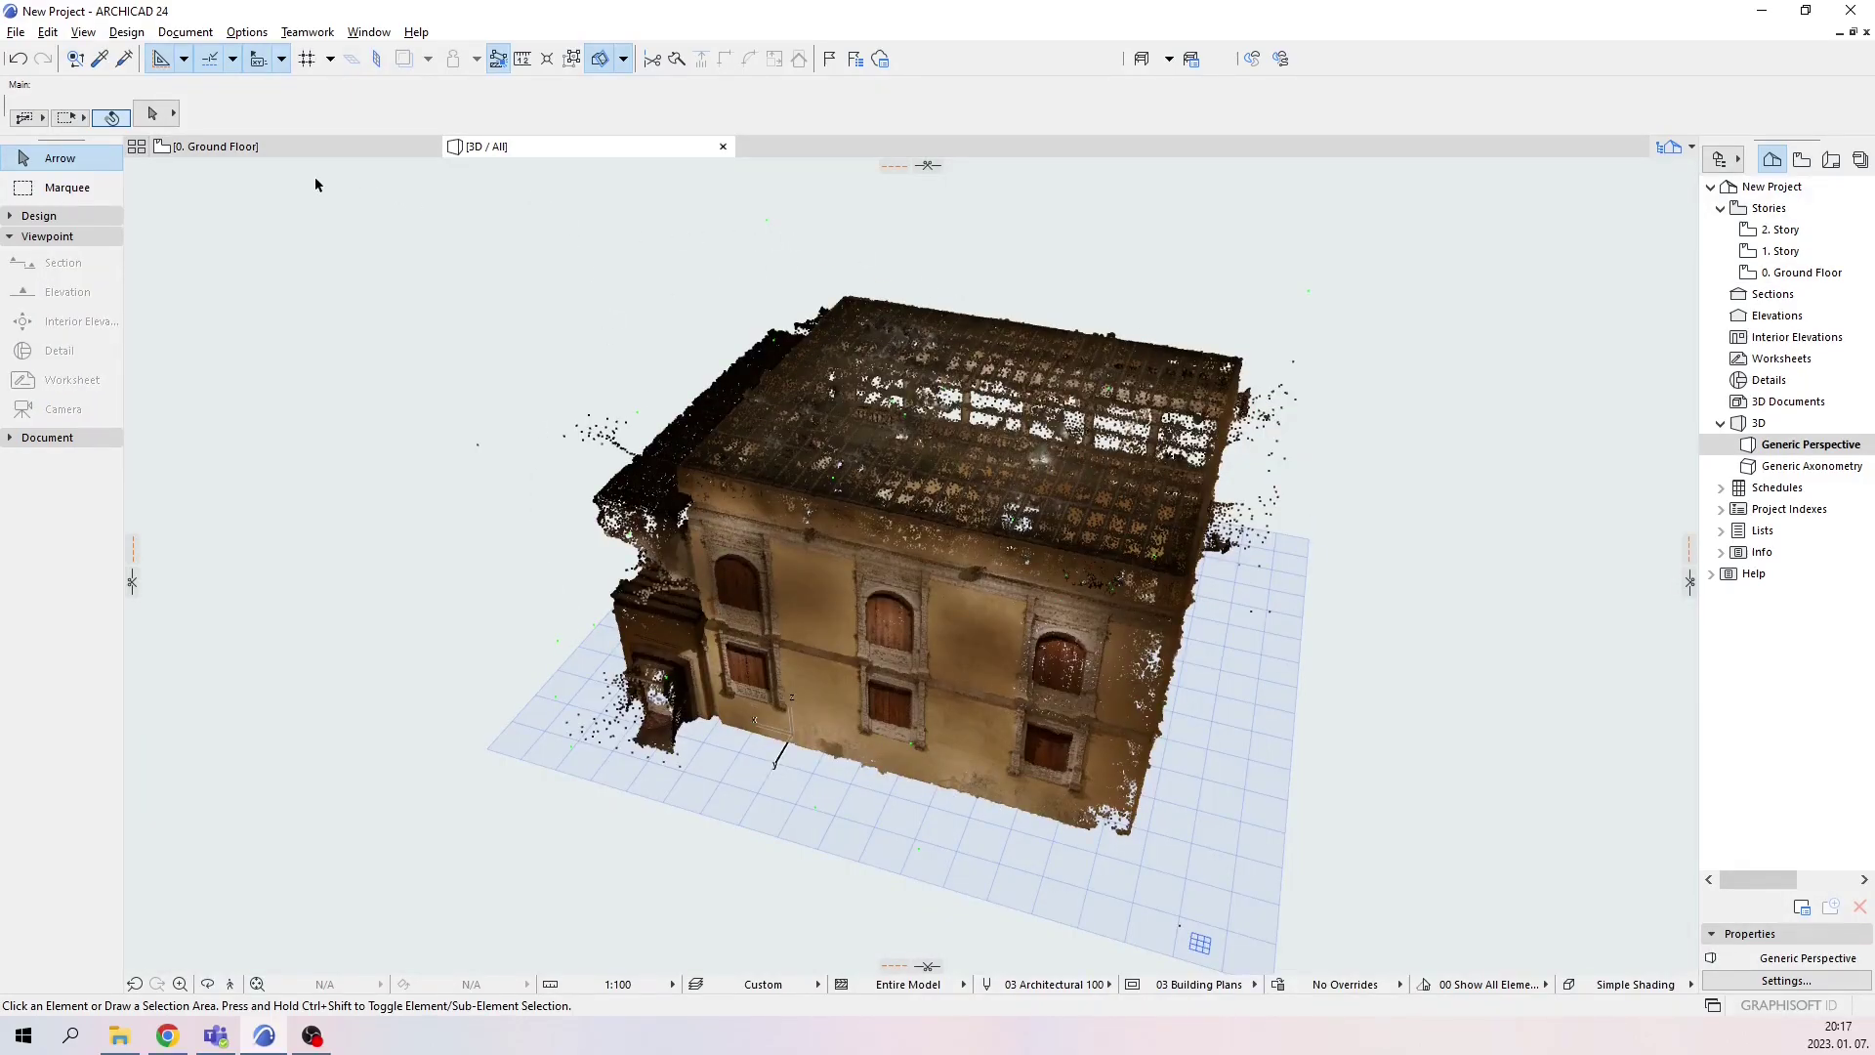
left_click(267, 145)
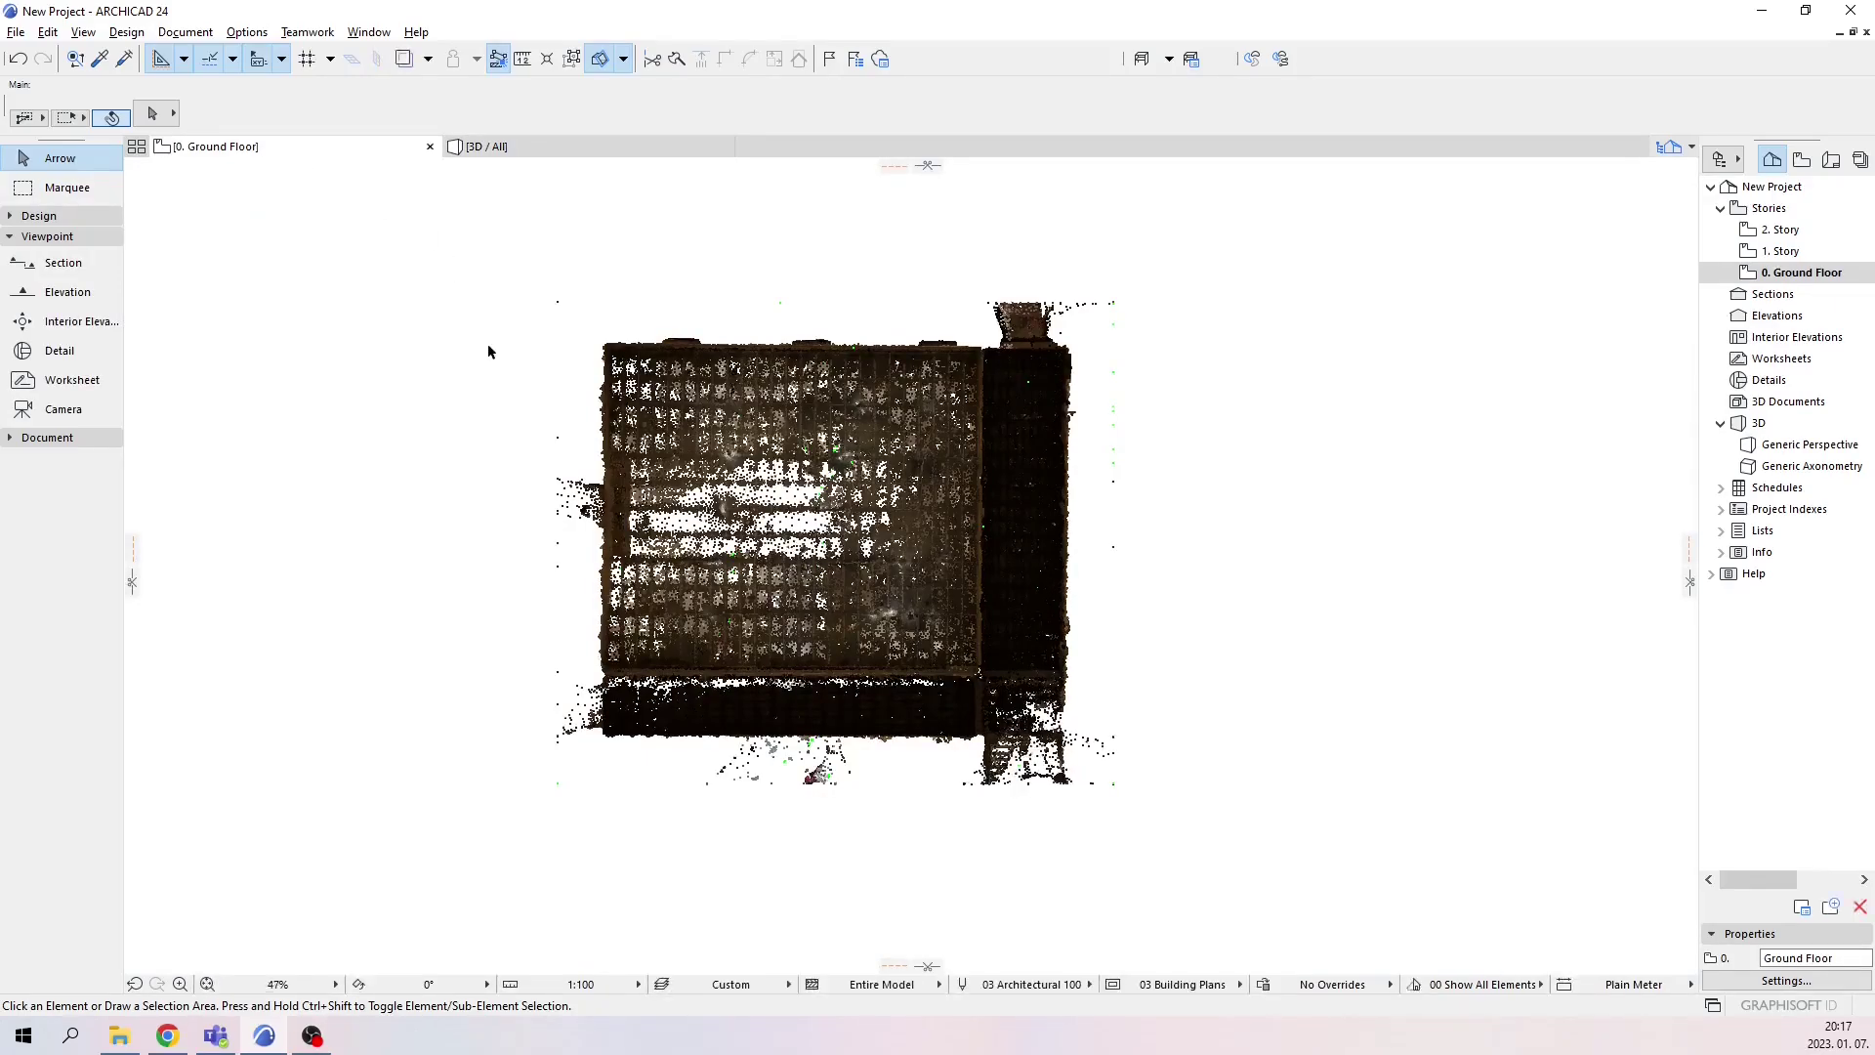
scroll(488, 343, "down", 2)
middle_click_drag(488, 344, 545, 381)
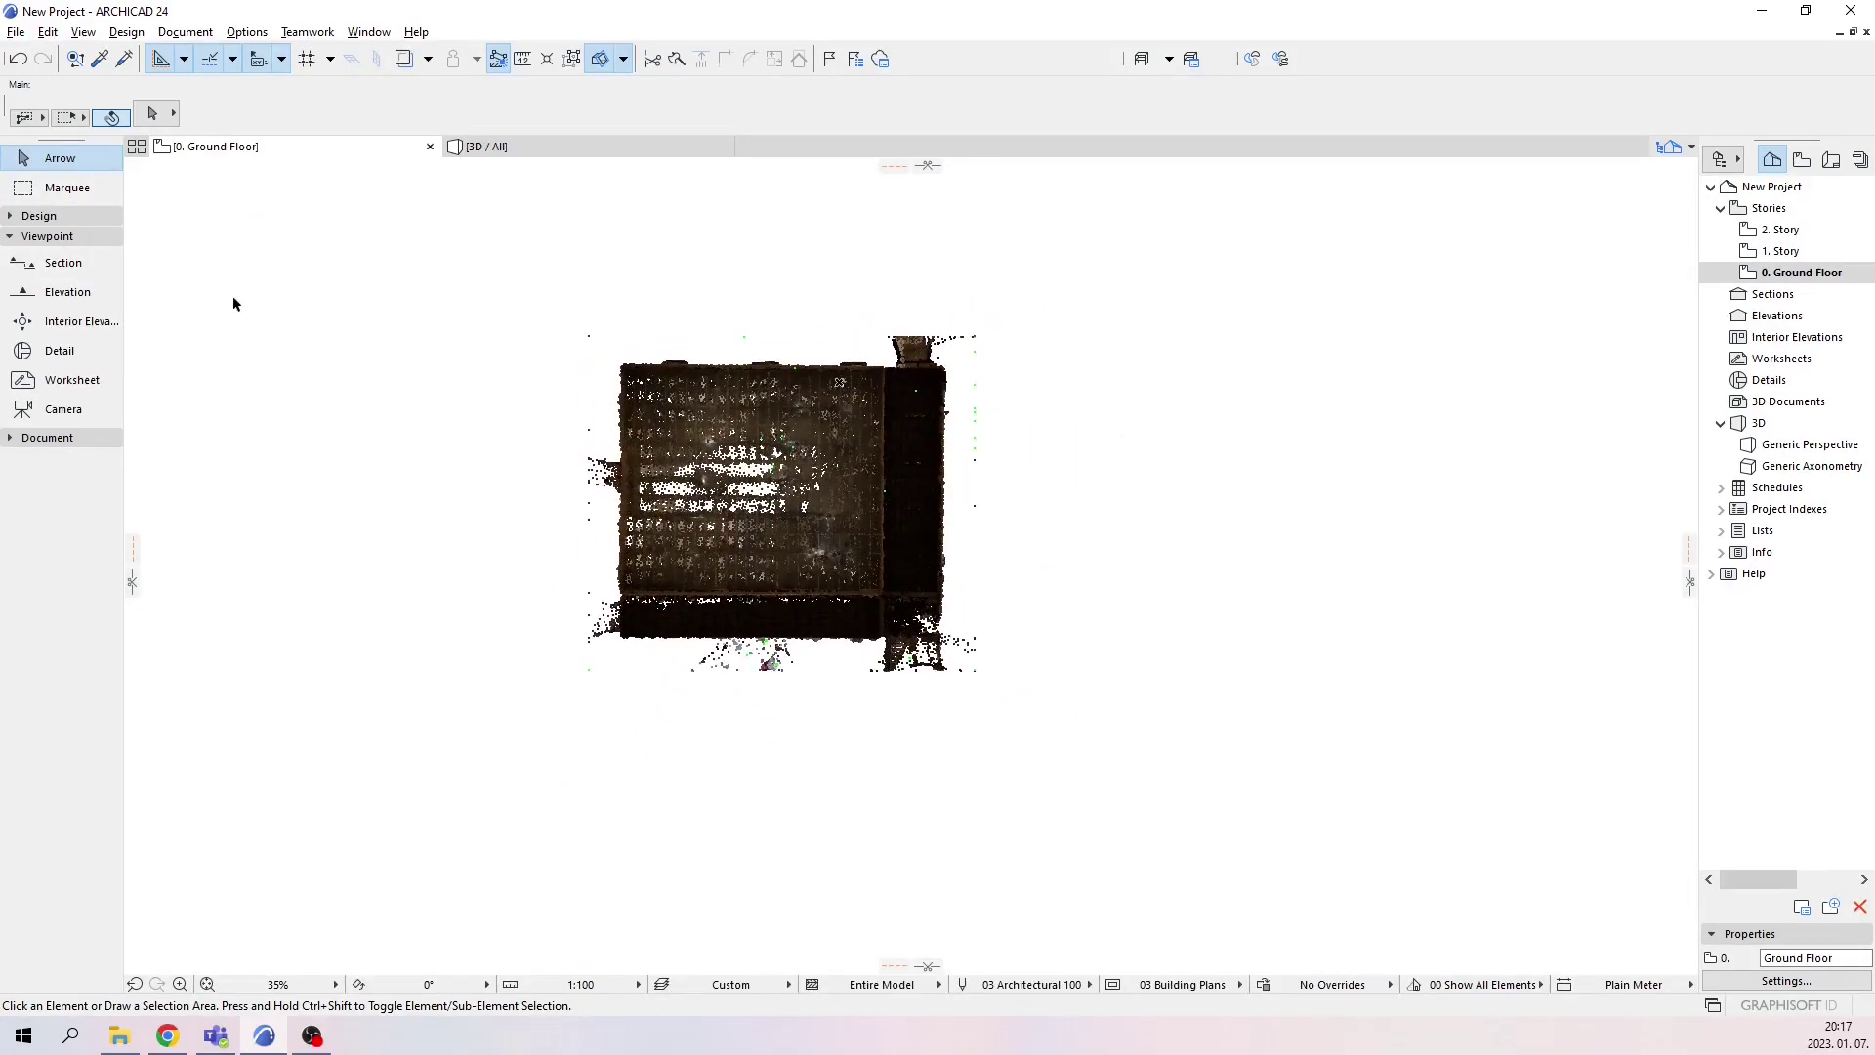
left_click(43, 270)
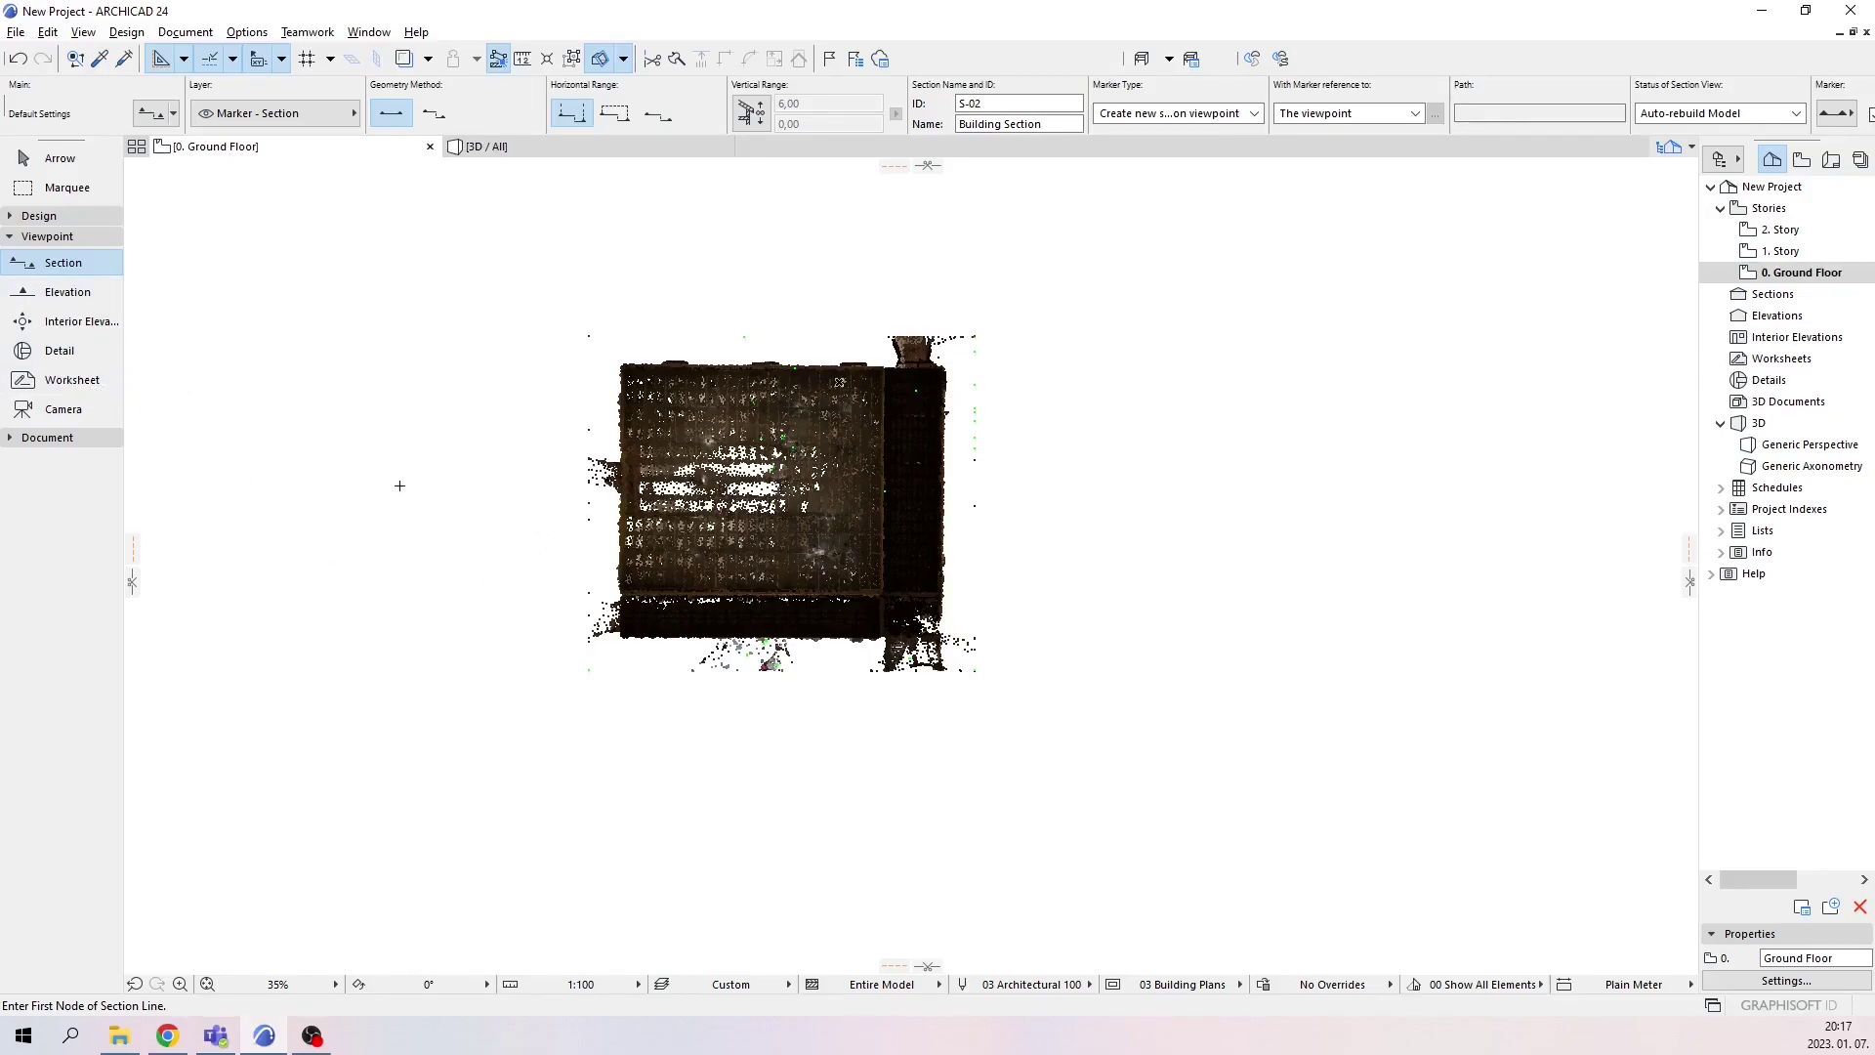
left_click(461, 515)
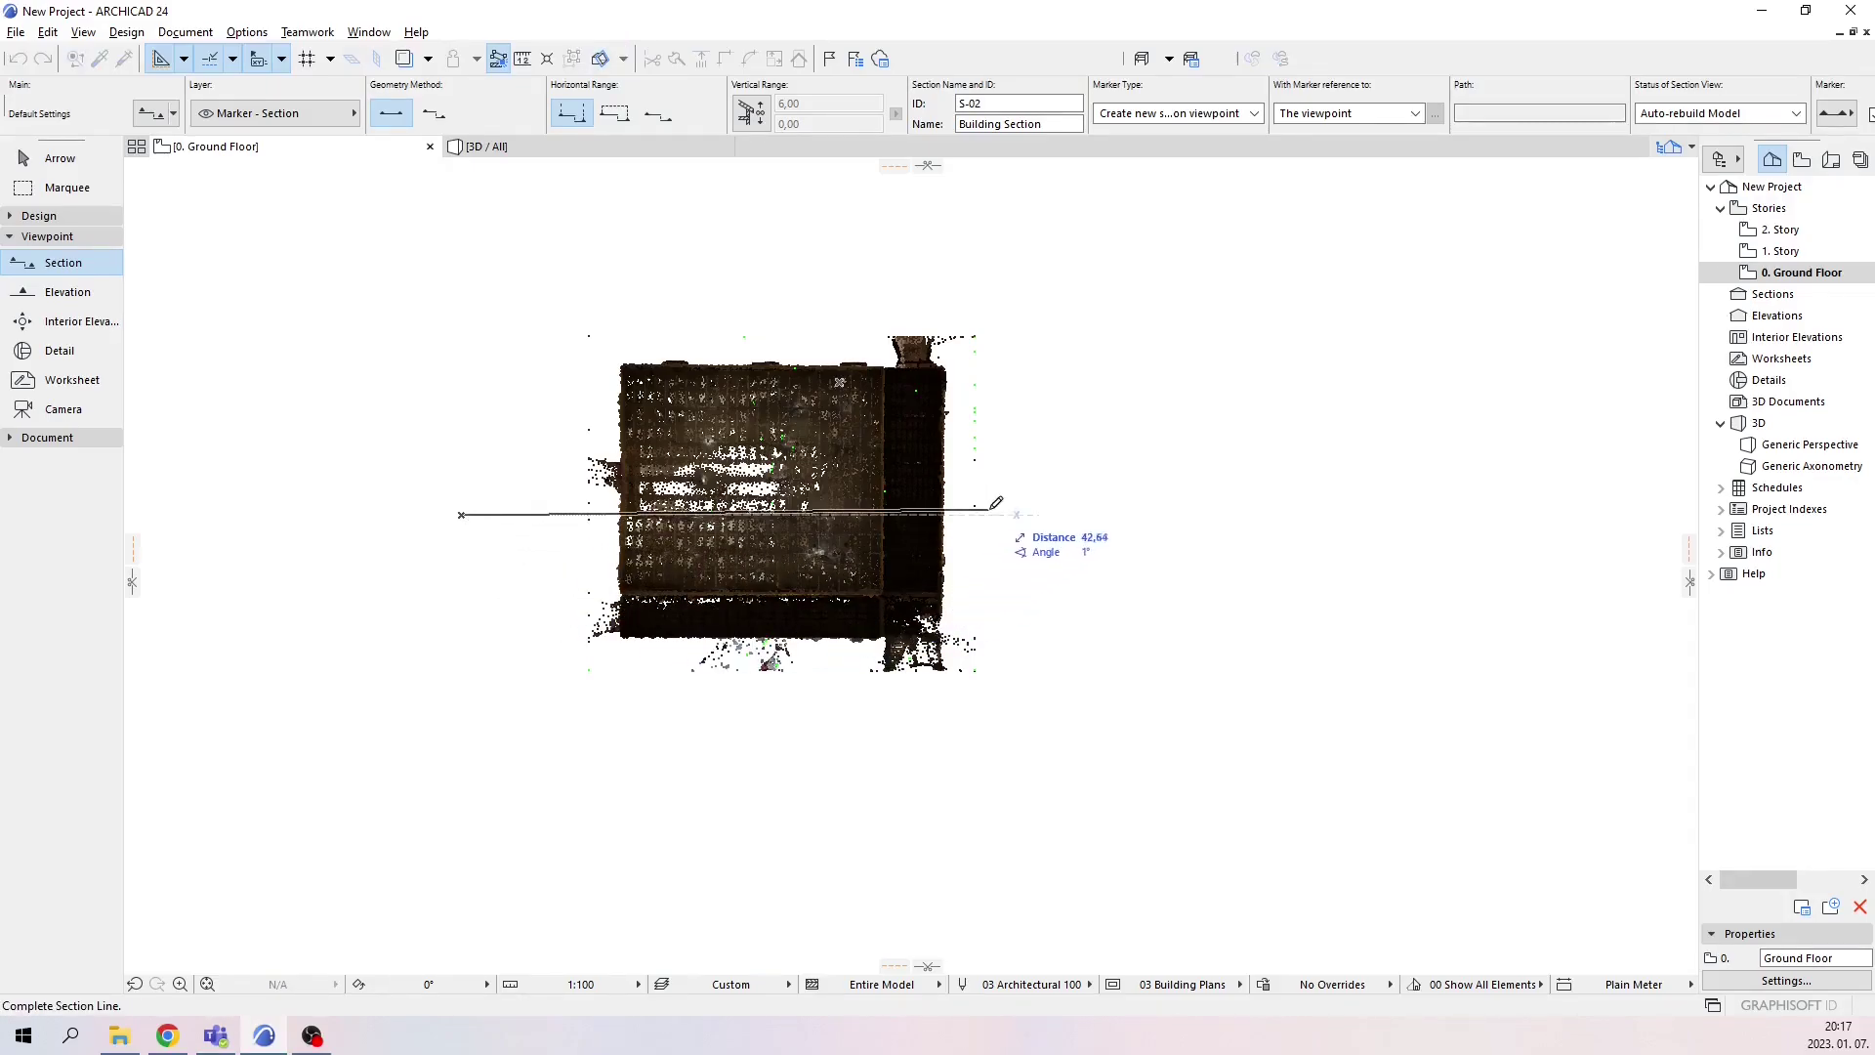
left_click(1156, 512)
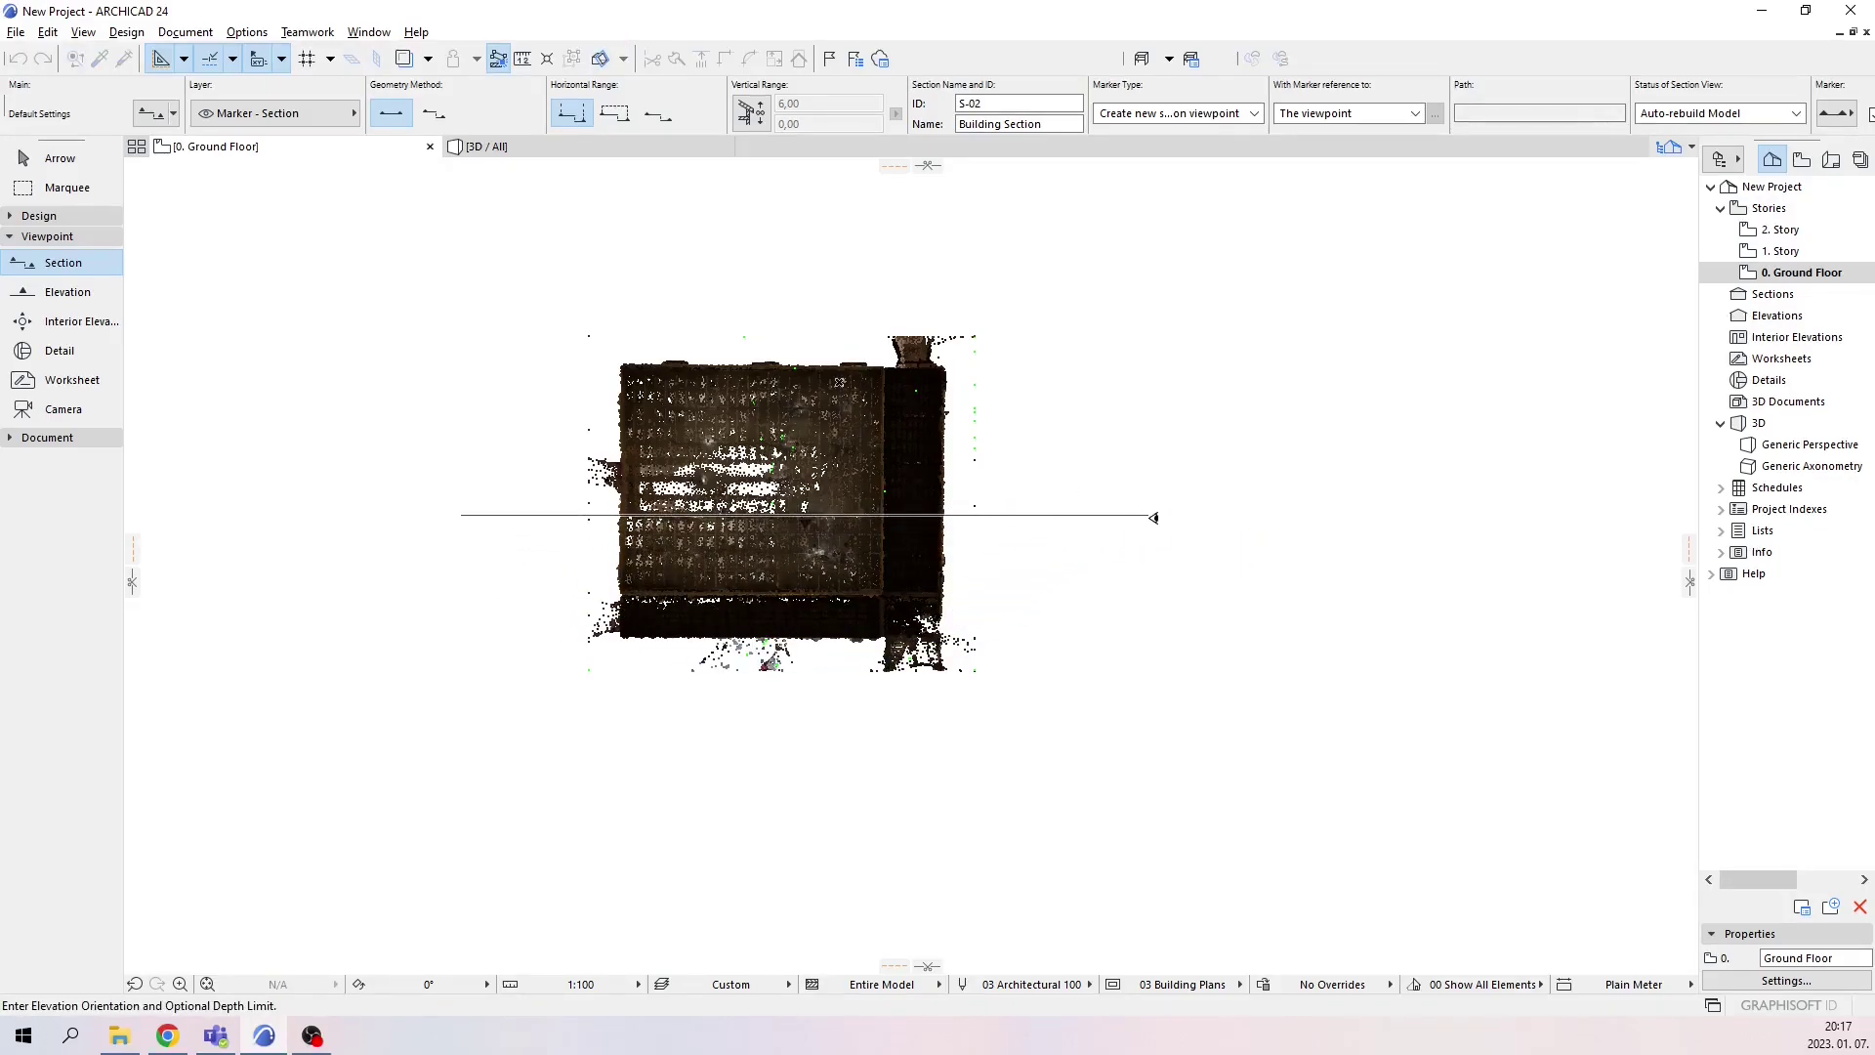
left_click(1113, 545)
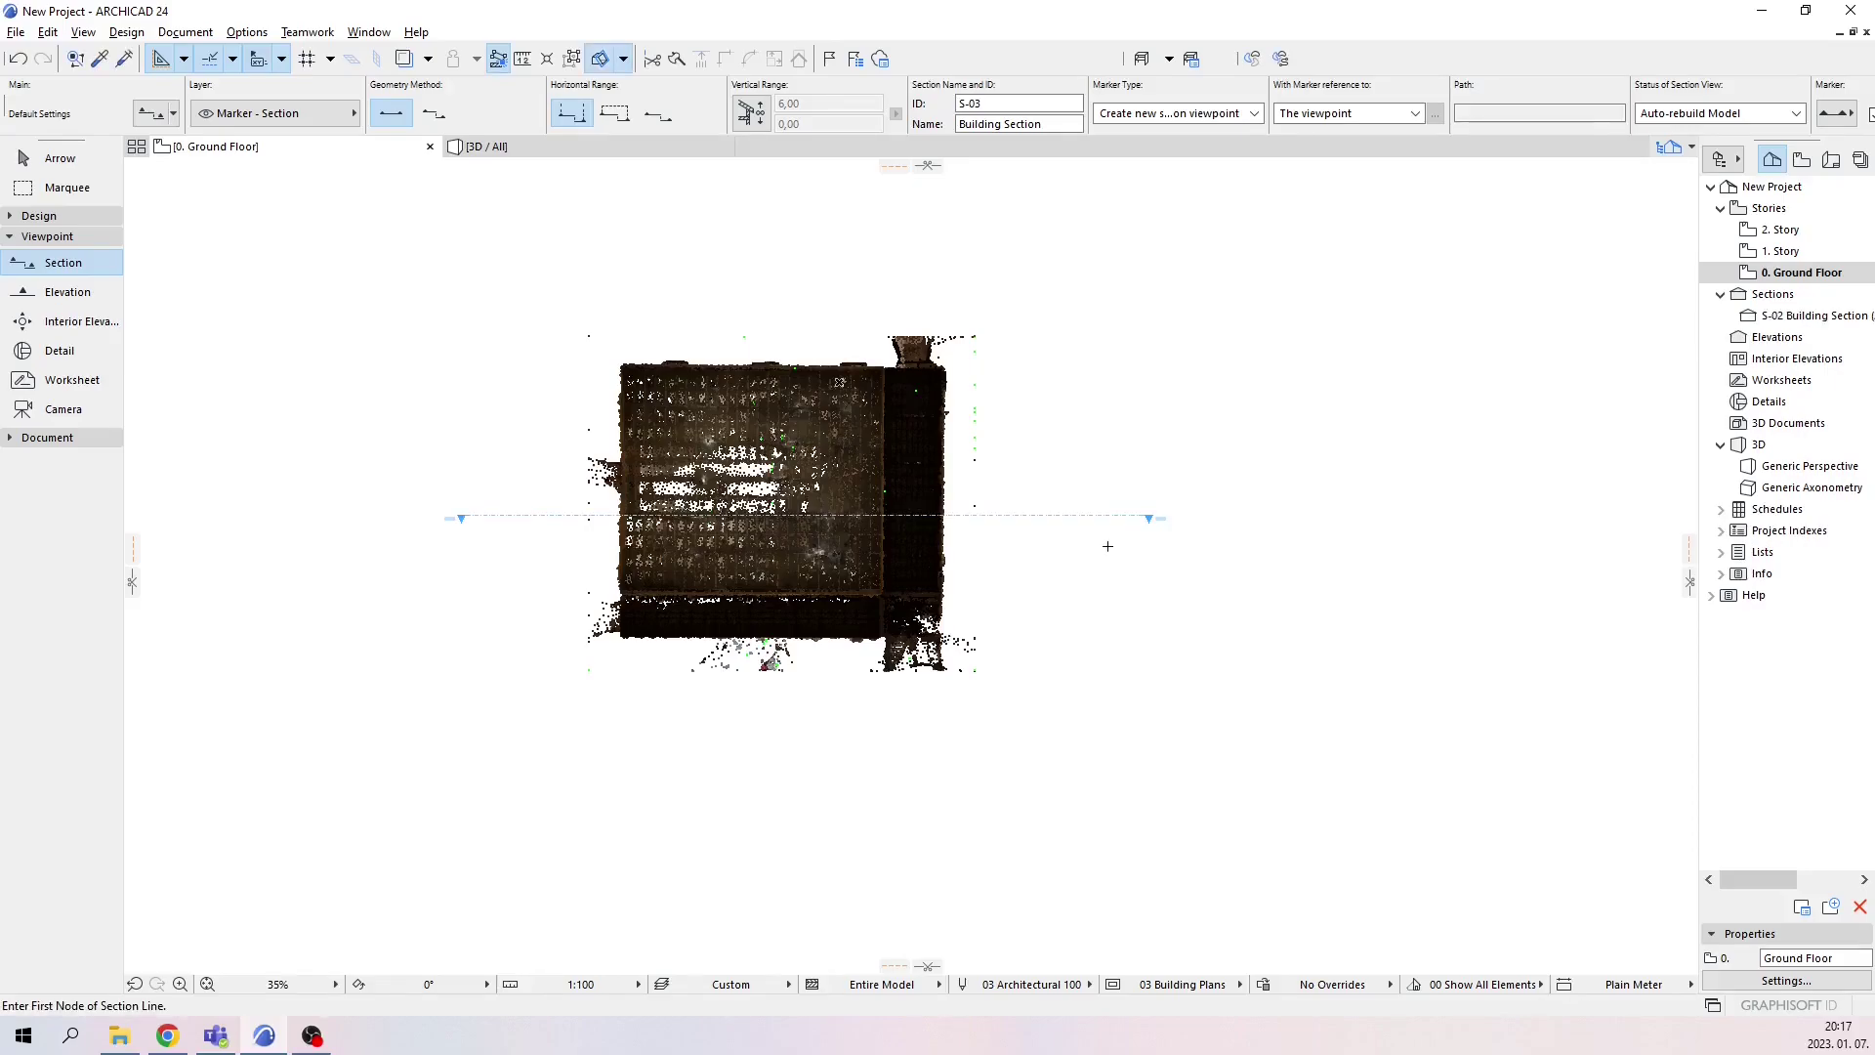
left_click(61, 159)
Give the section line a limited horizontal range and offset its depth limit slightly closer to the section line
scroll(1189, 541, "up", 5)
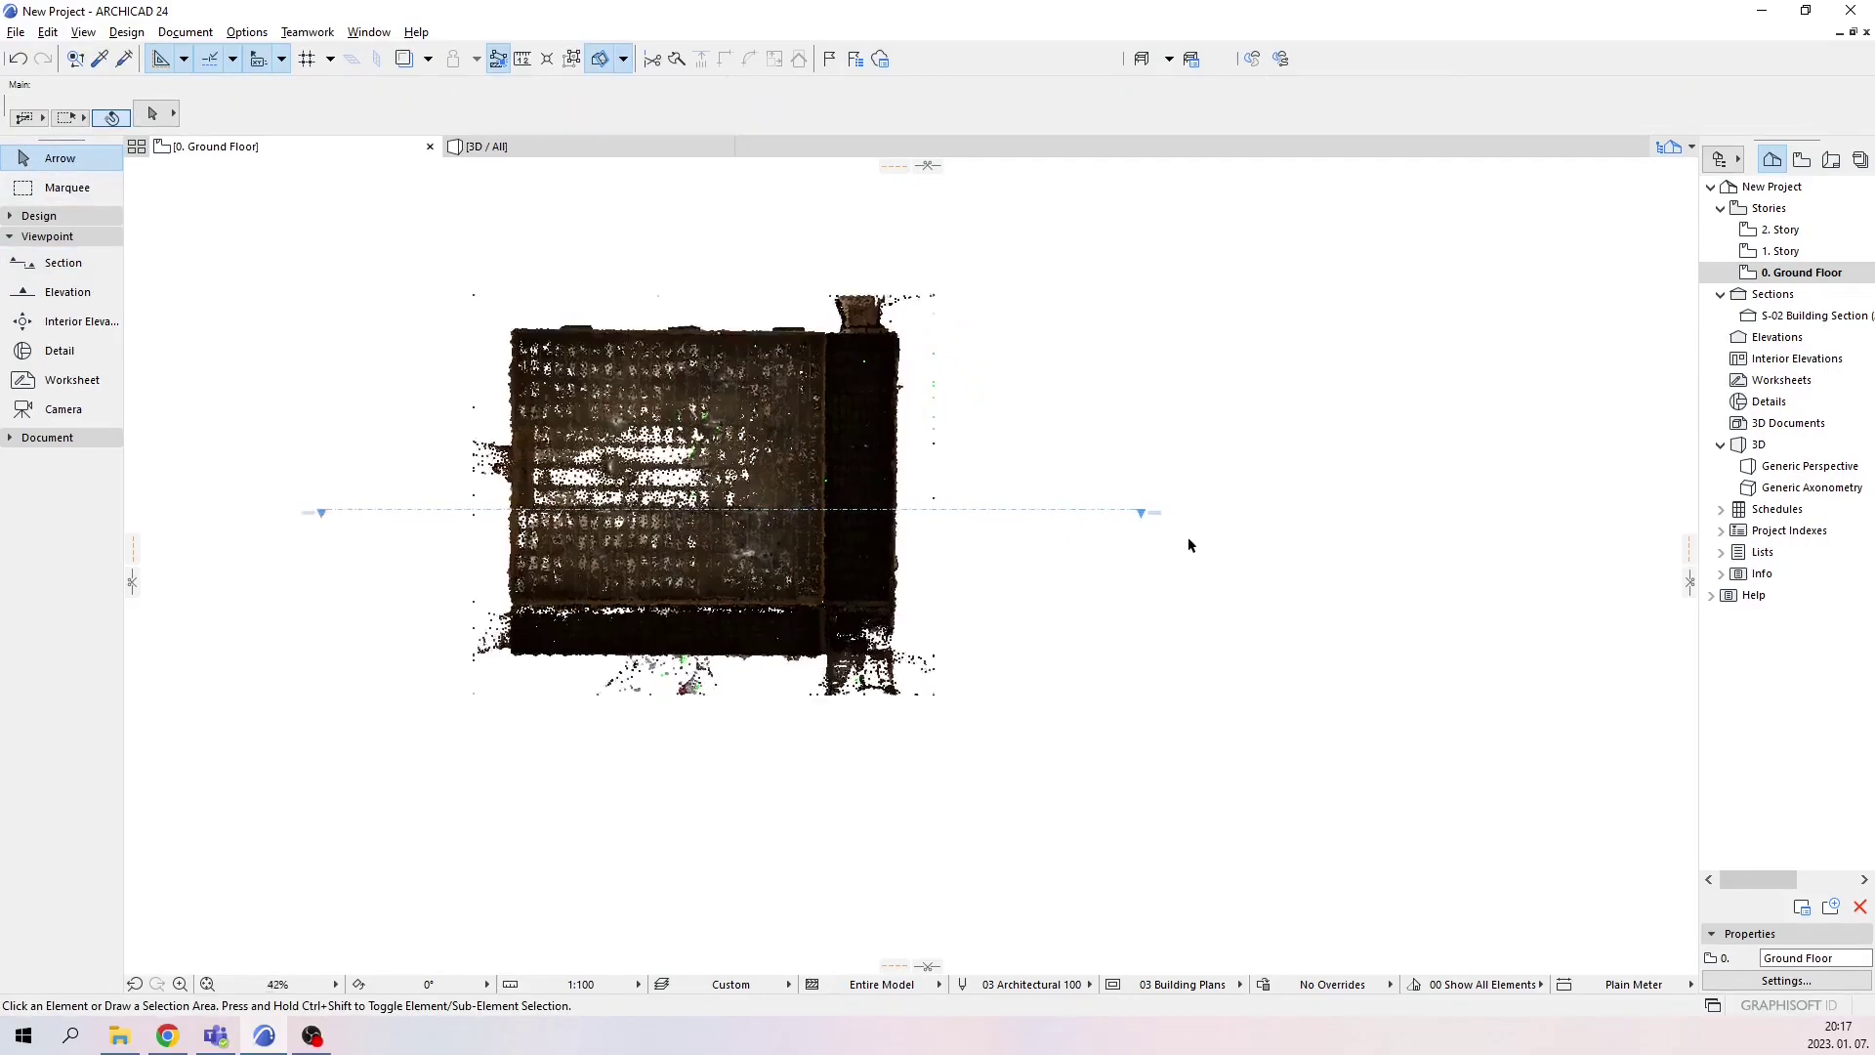
scroll(977, 533, "down", 5)
middle_click_drag(904, 574, 1082, 558)
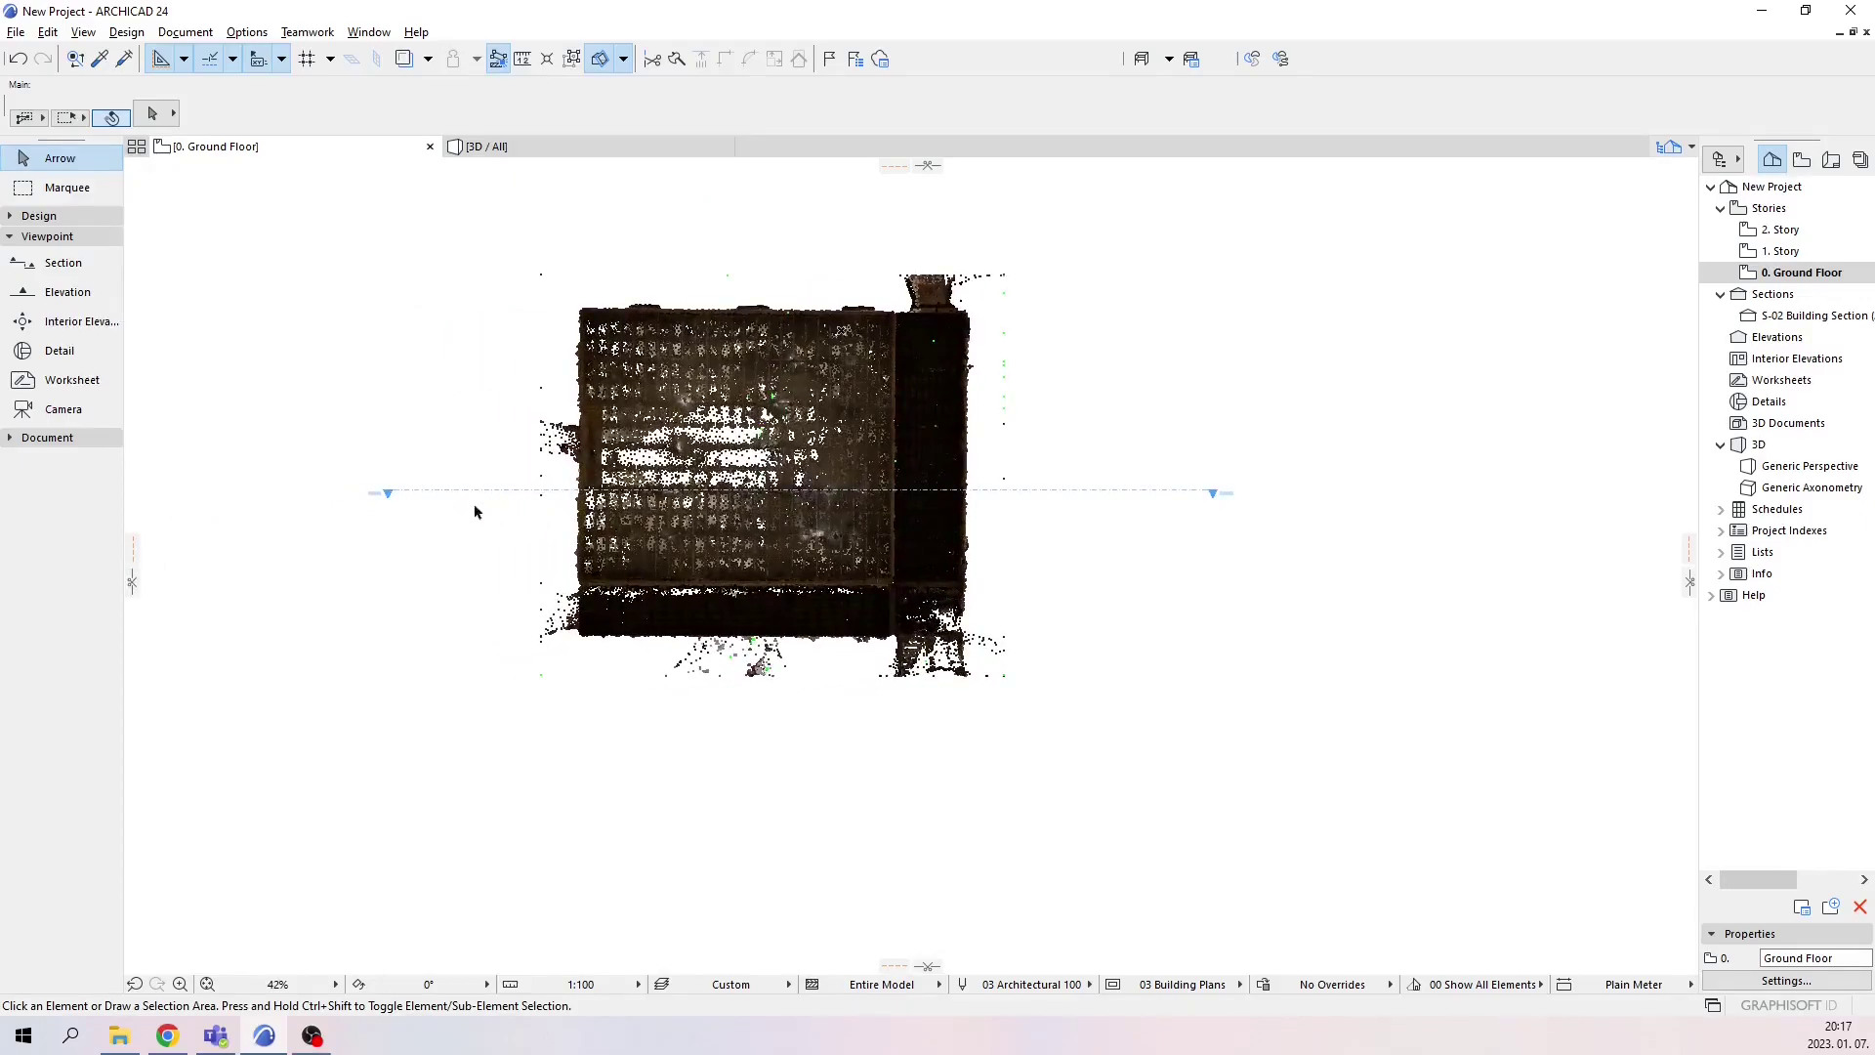
left_click(389, 493)
scroll(600, 359, "up", 1)
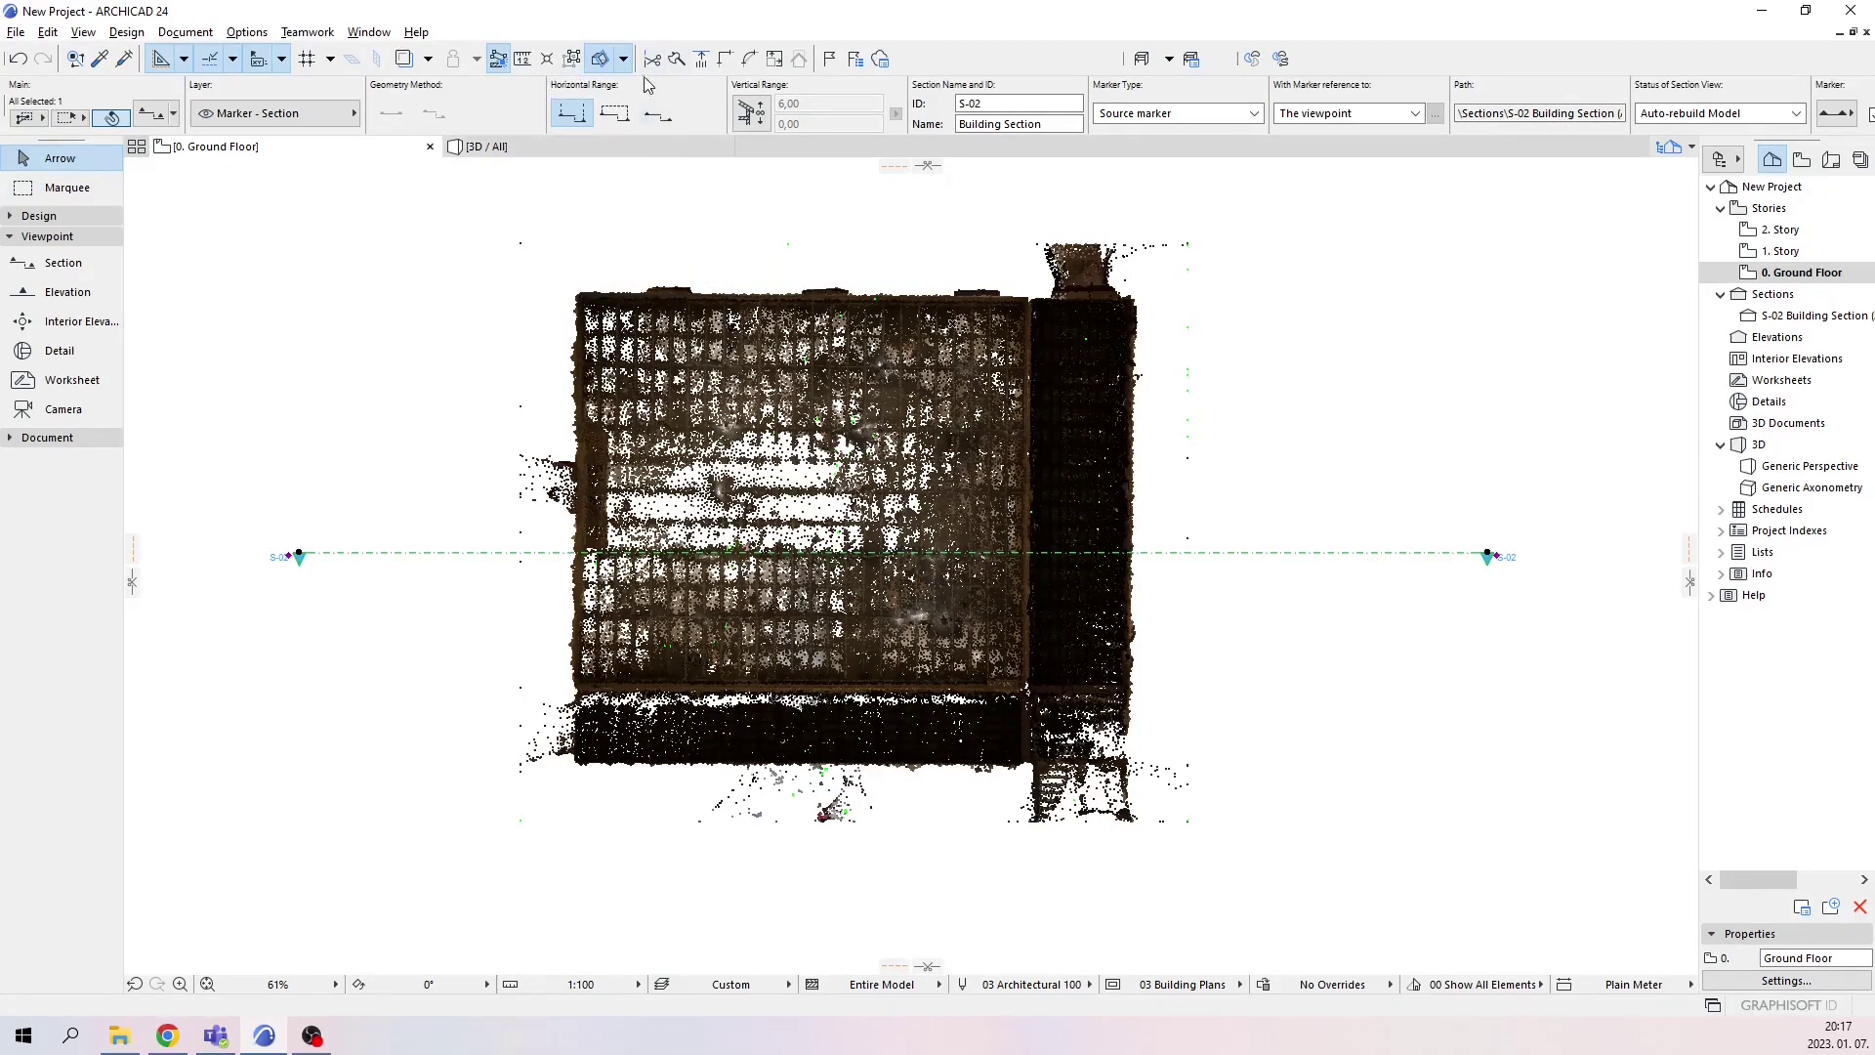
left_click(612, 115)
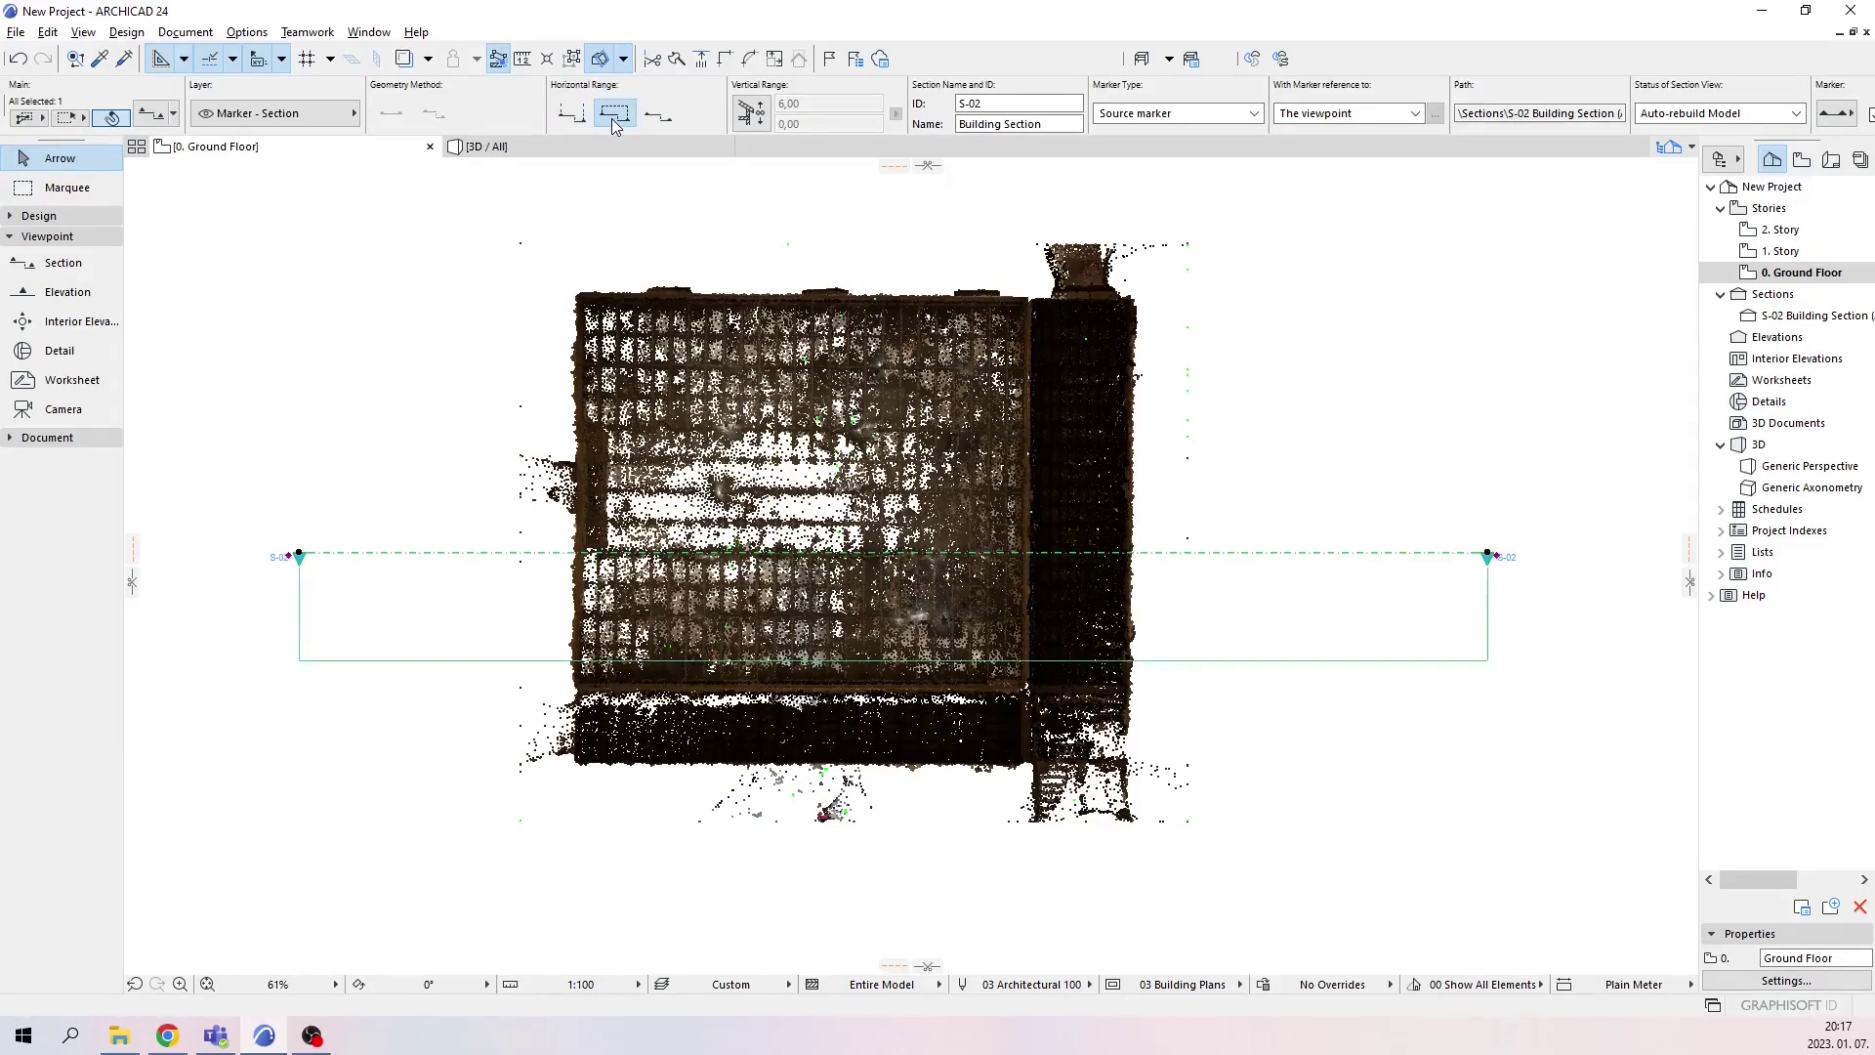
left_click(389, 662)
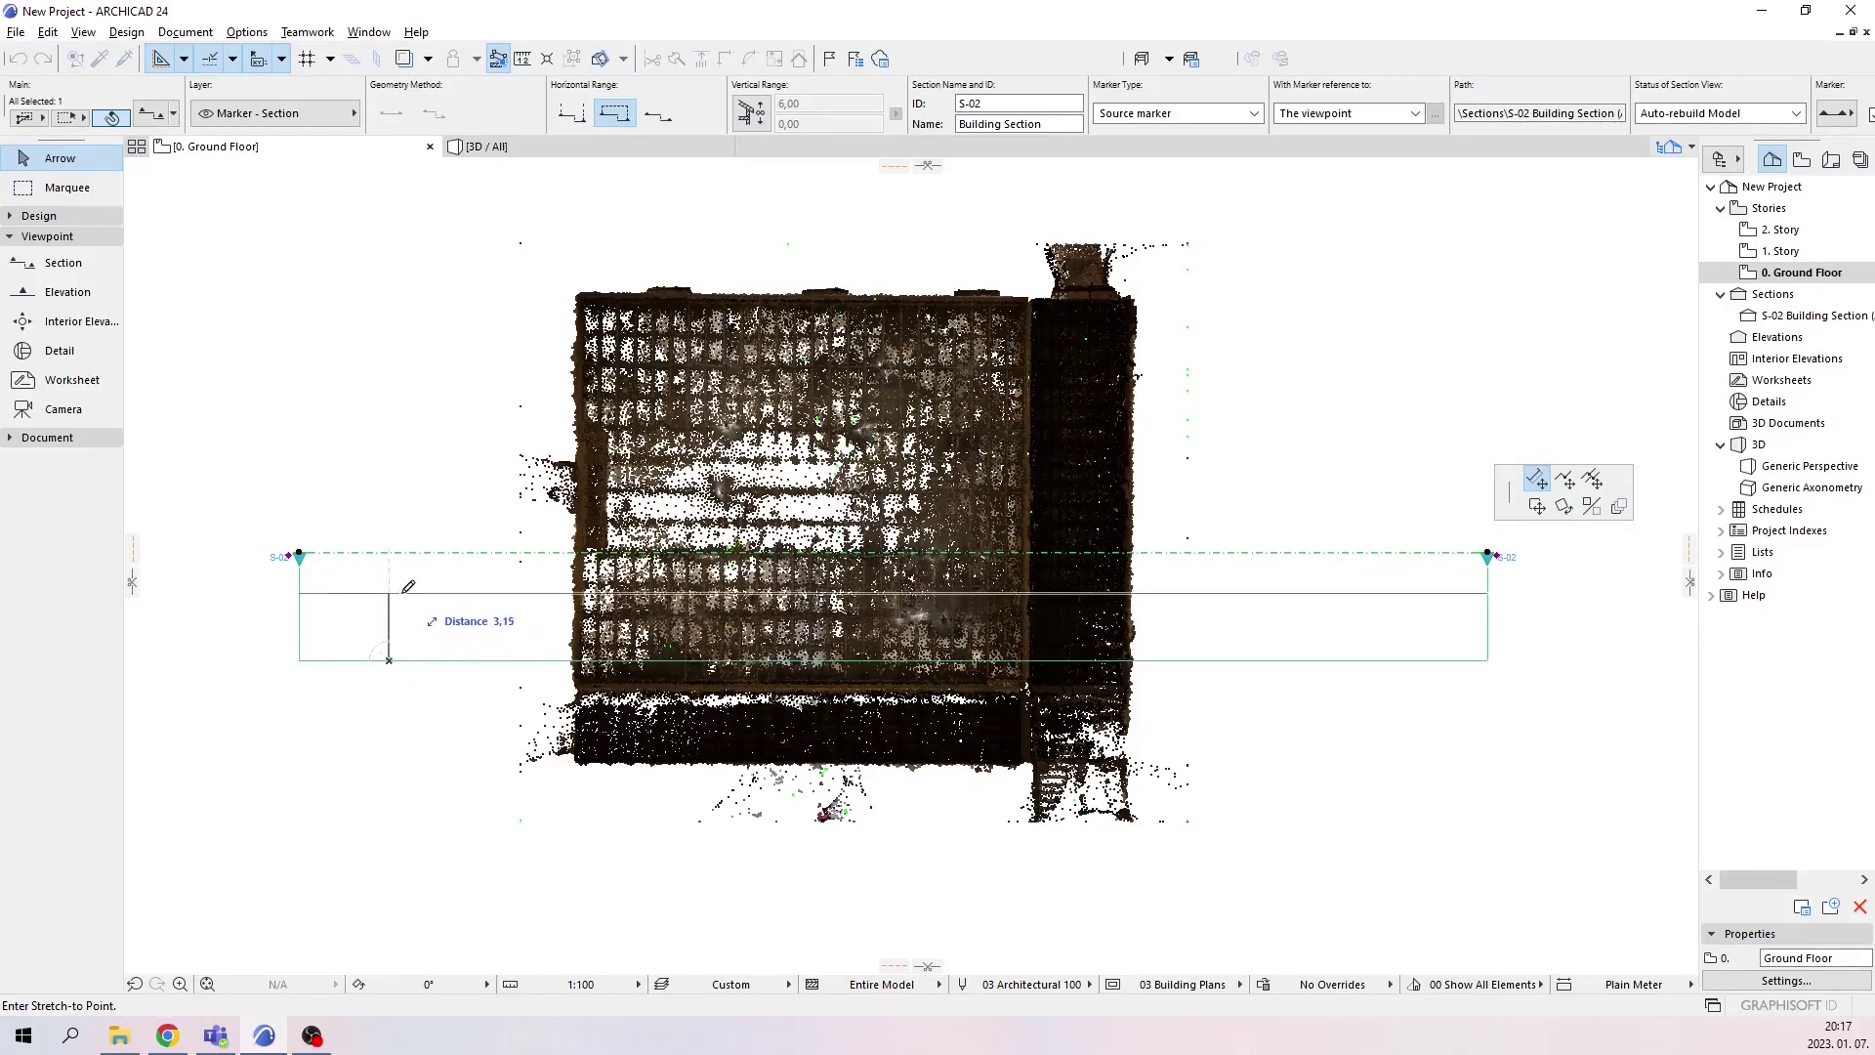
left_click(401, 654)
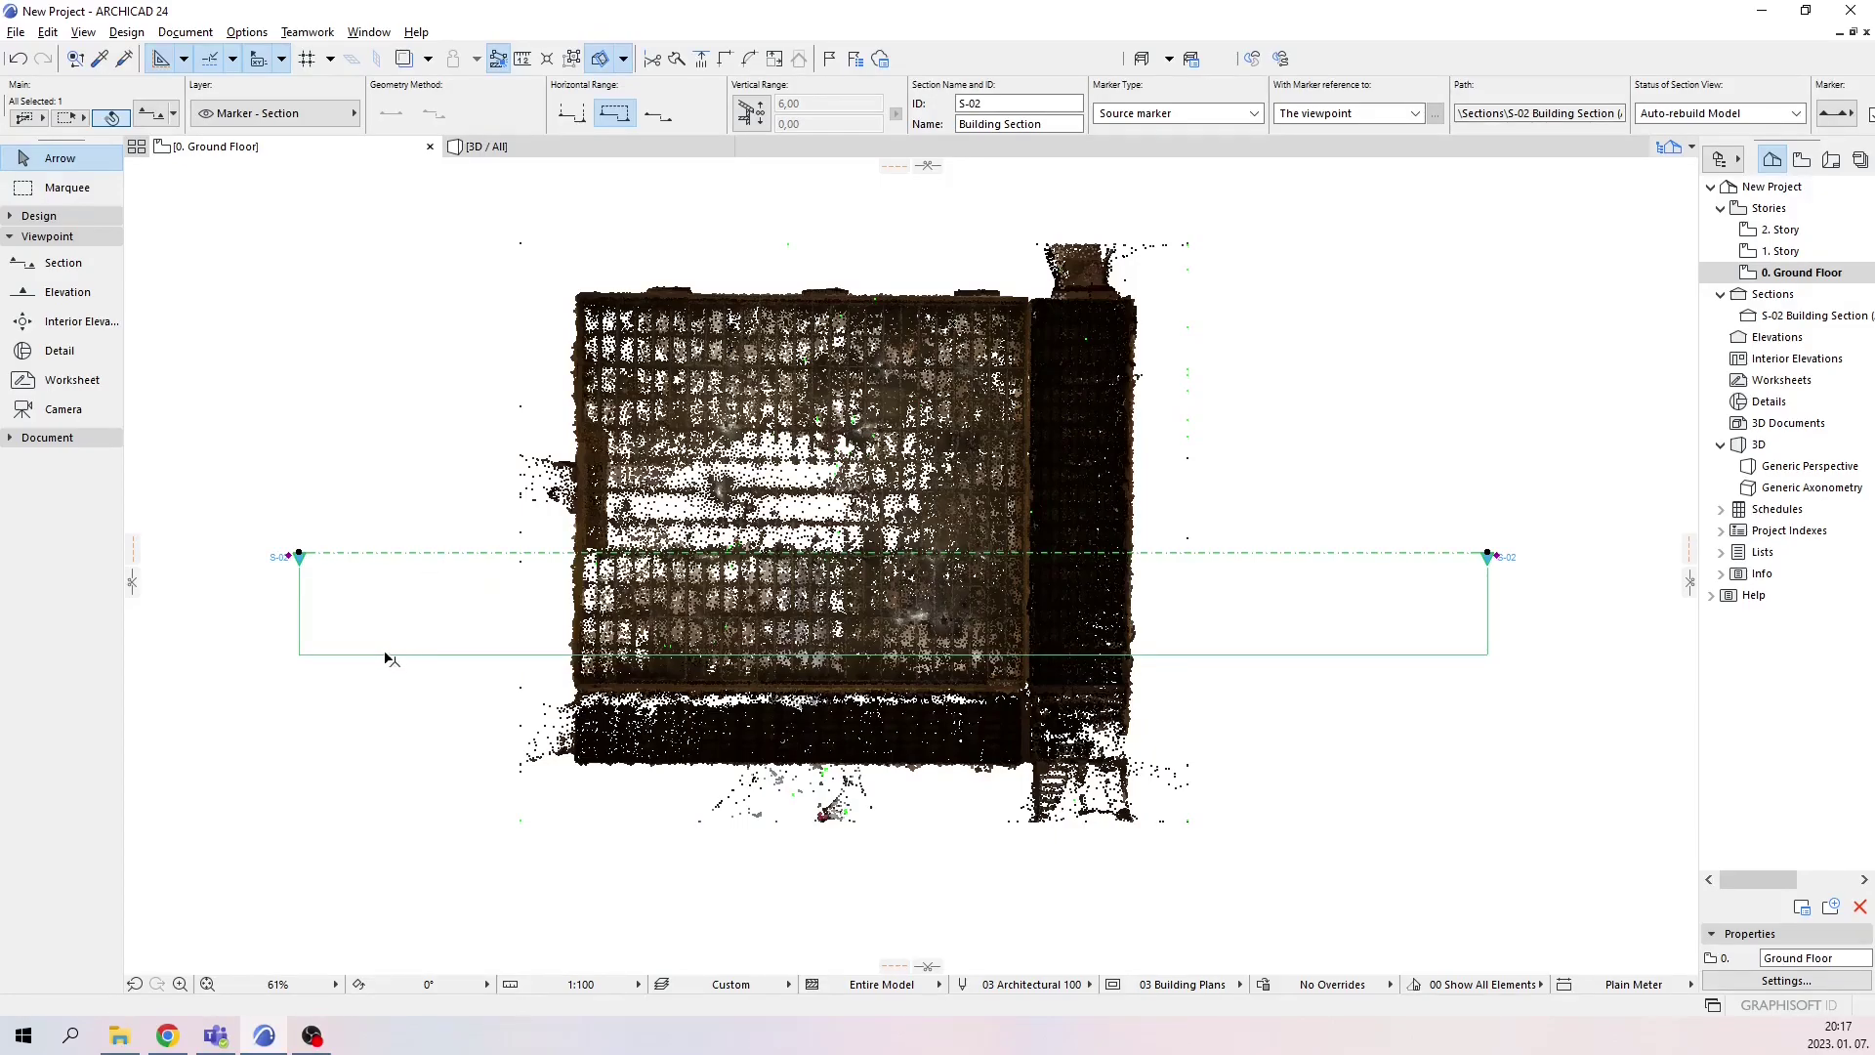
Move the section straight up to the upper part of the building and offset its depth limit farther from the section line
left_click(300, 556)
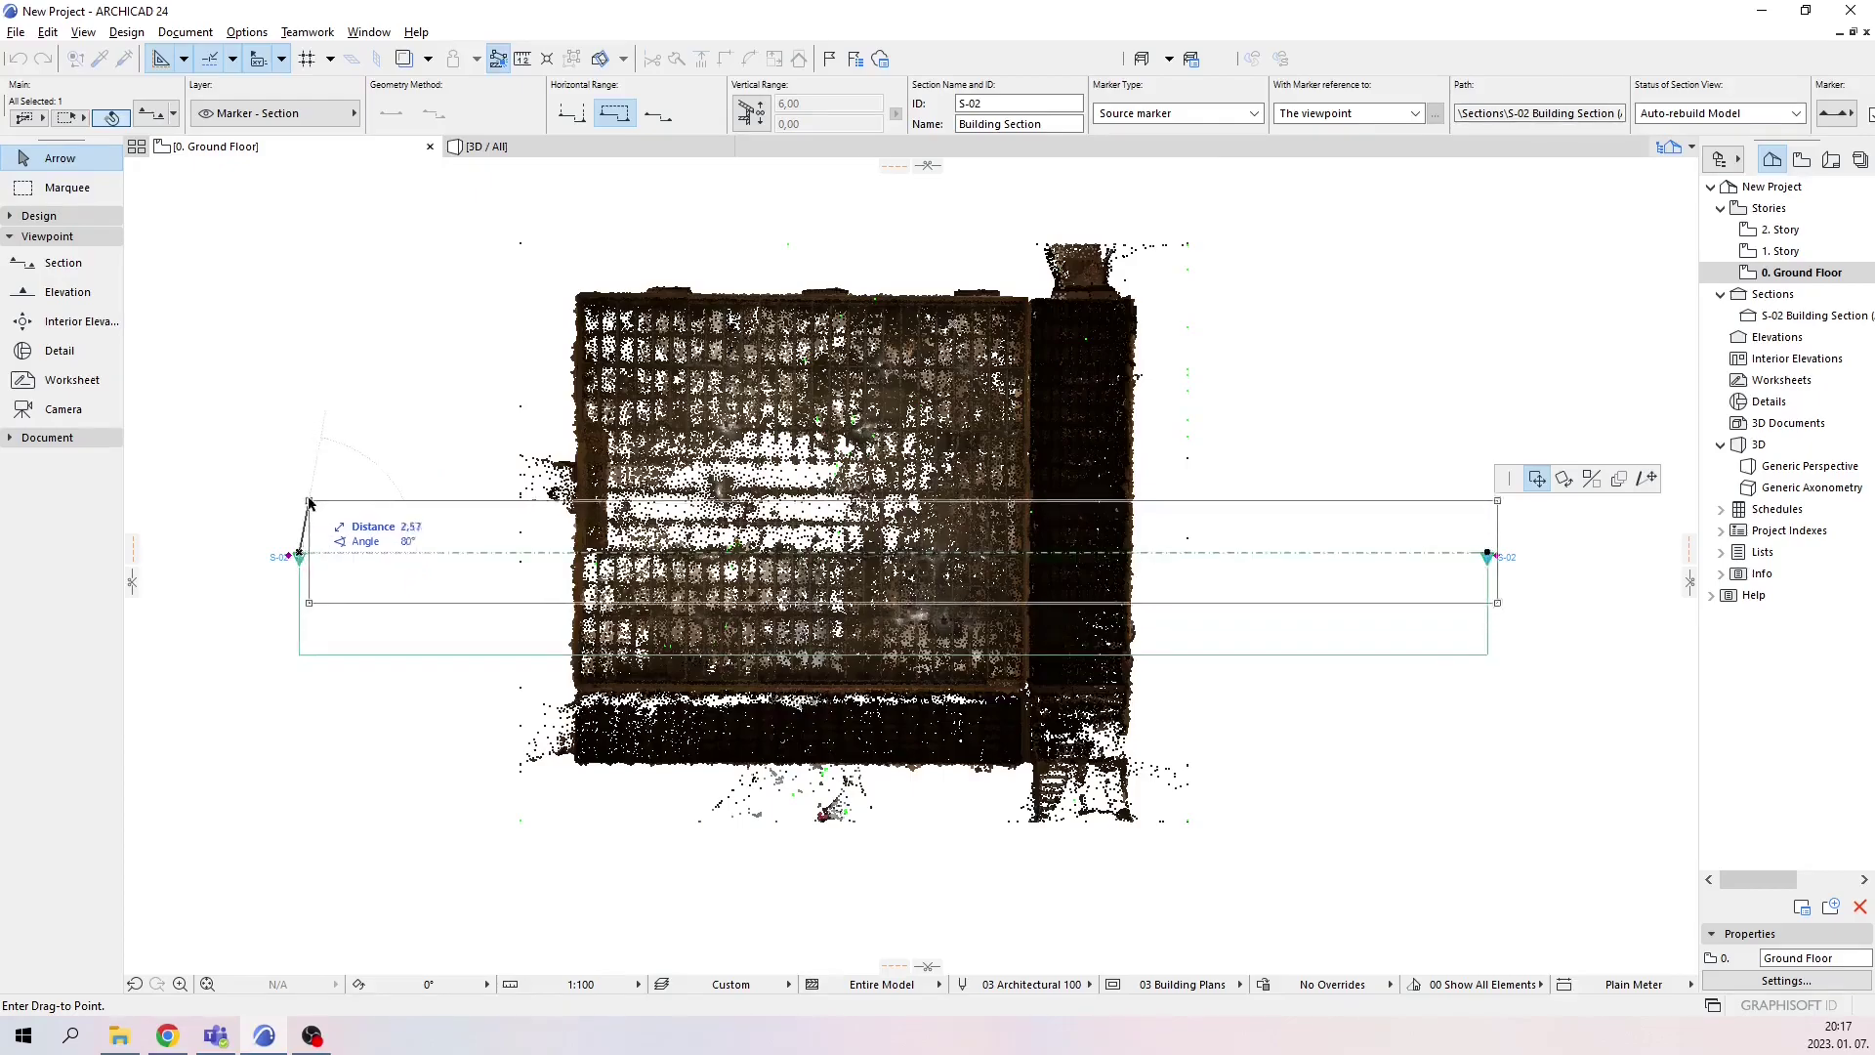
left_click(299, 433)
left_click(352, 532)
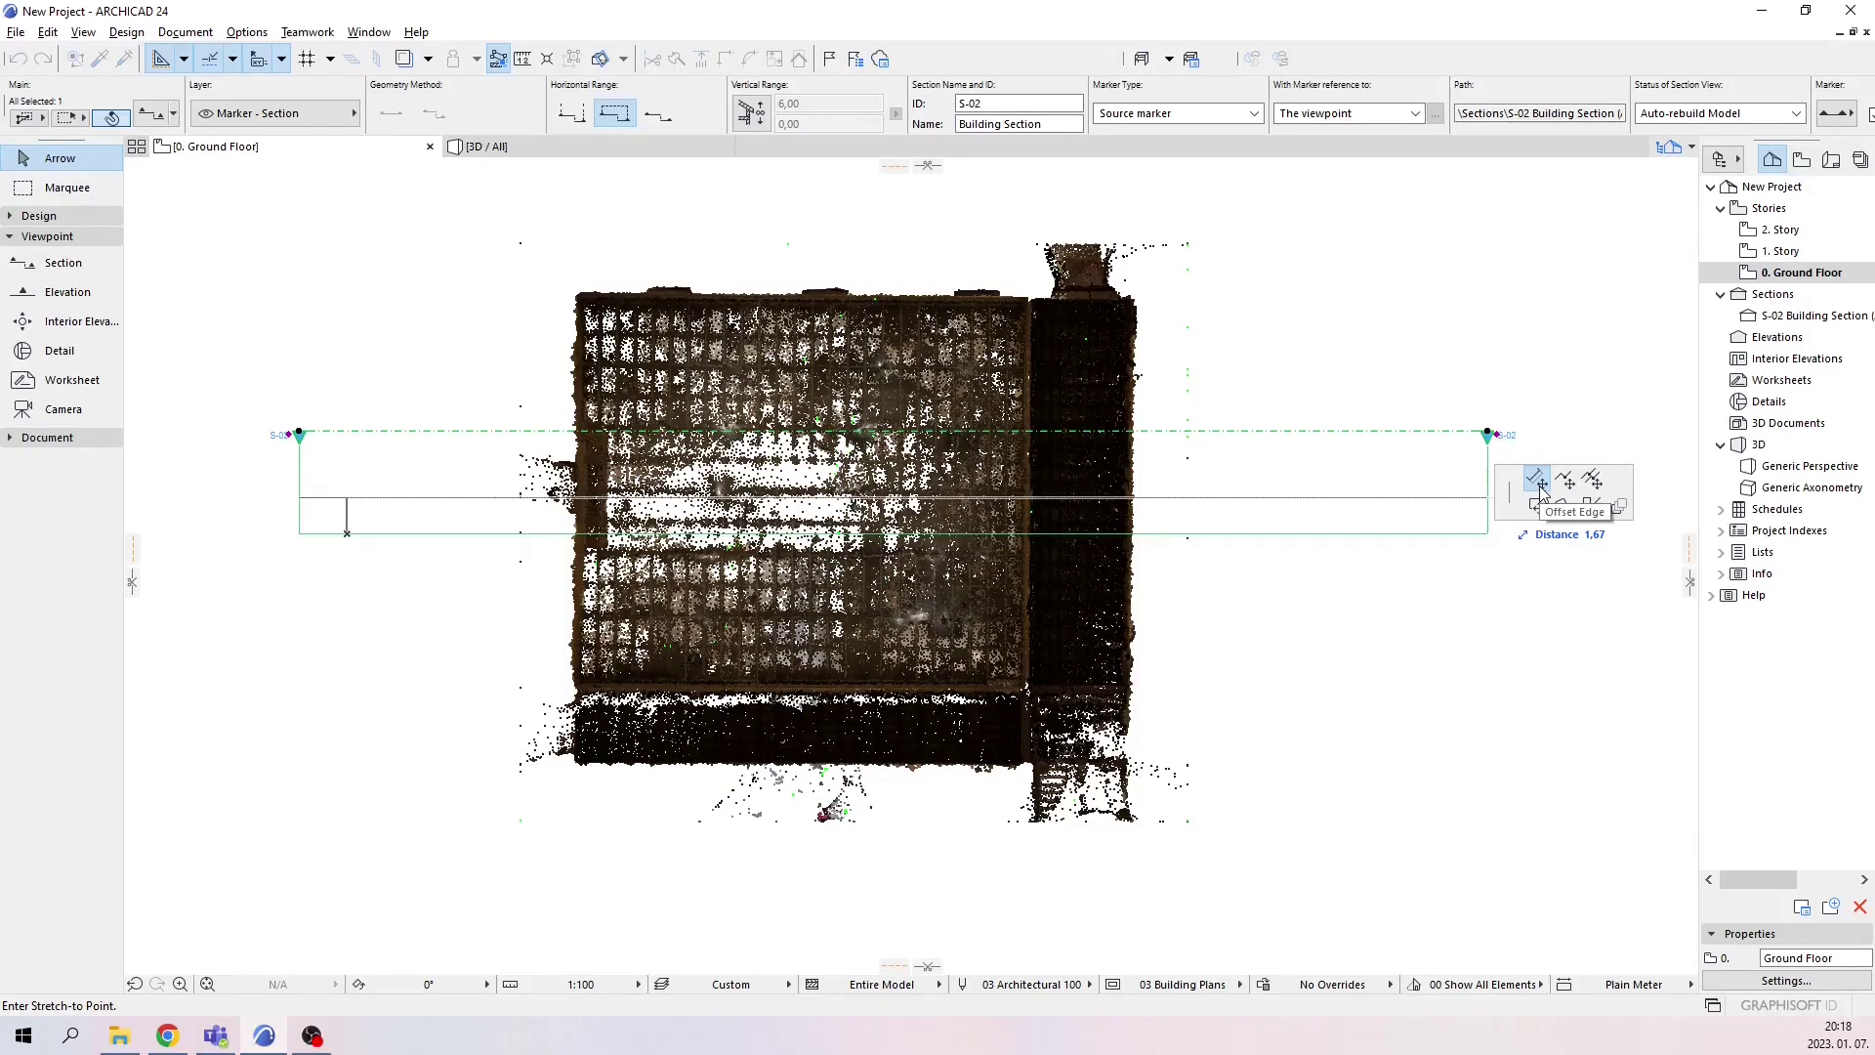
left_click(401, 635)
left_click(385, 381)
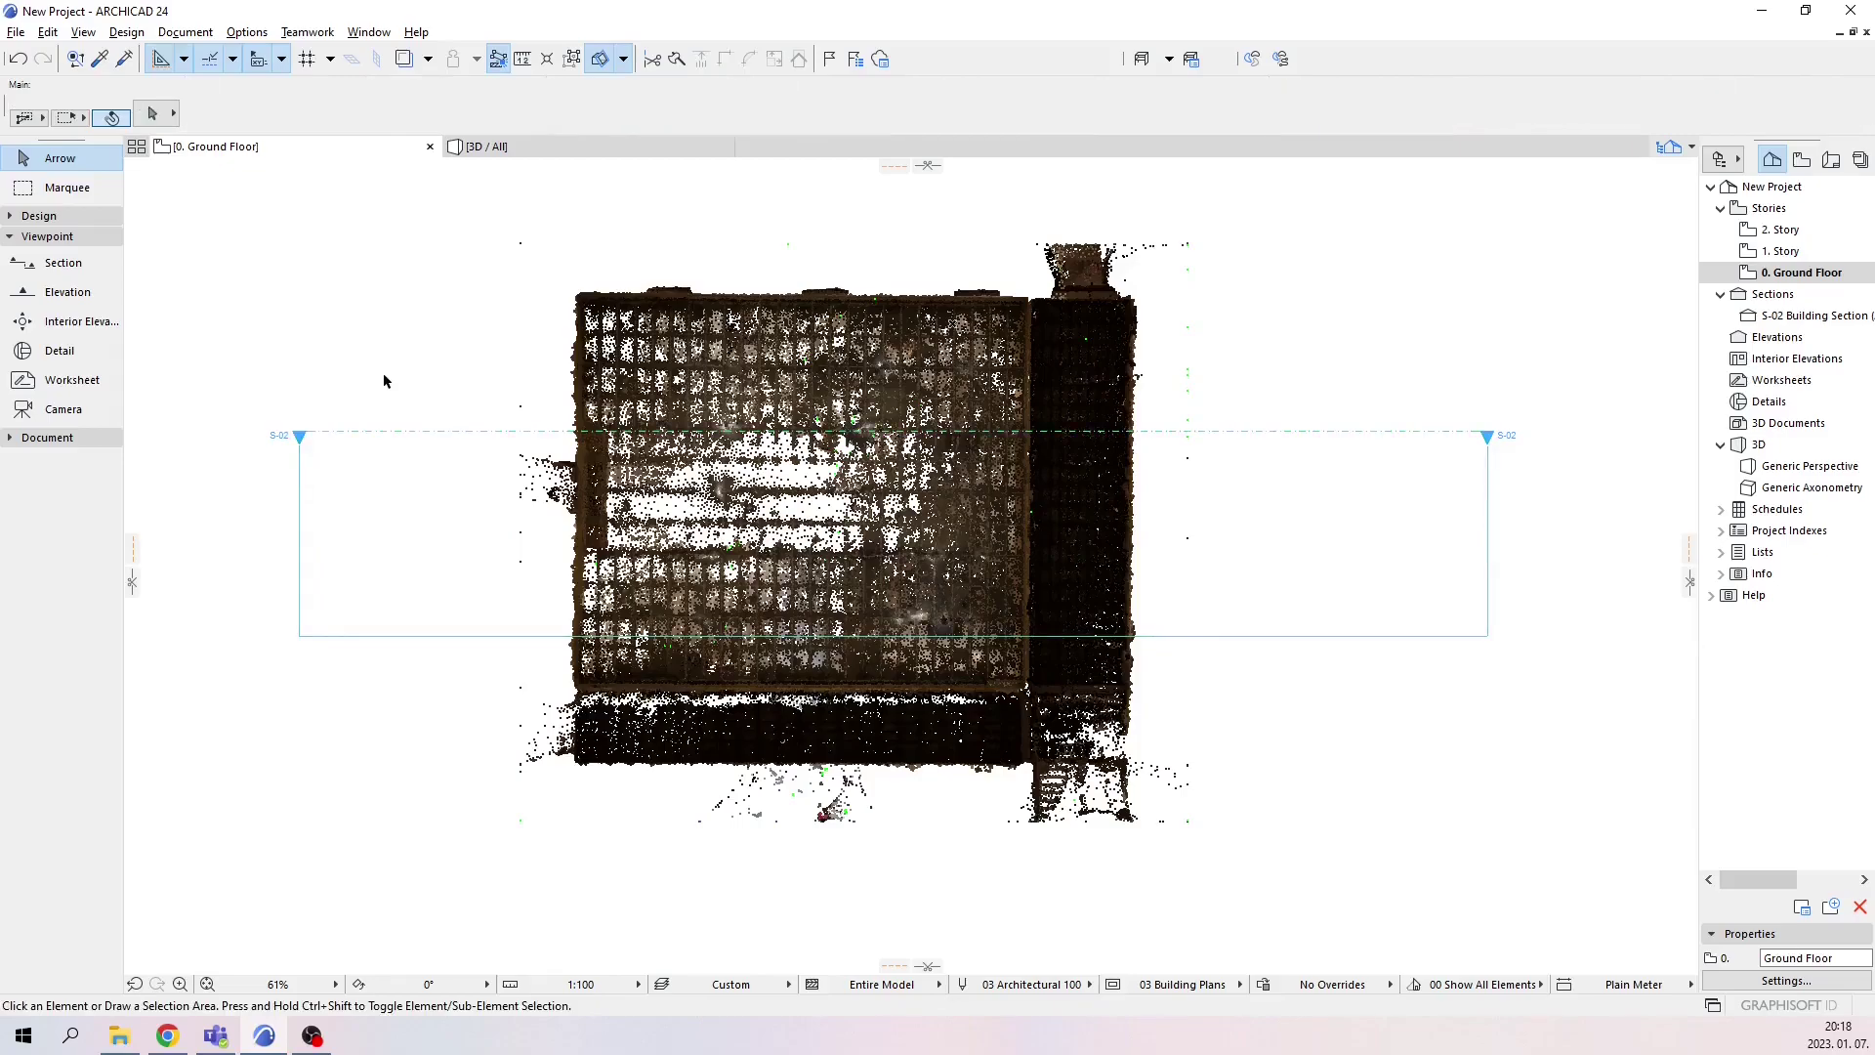
Open the S-02 Building Section and examine how the point cloud is cut within the section's depth
double_click(1793, 316)
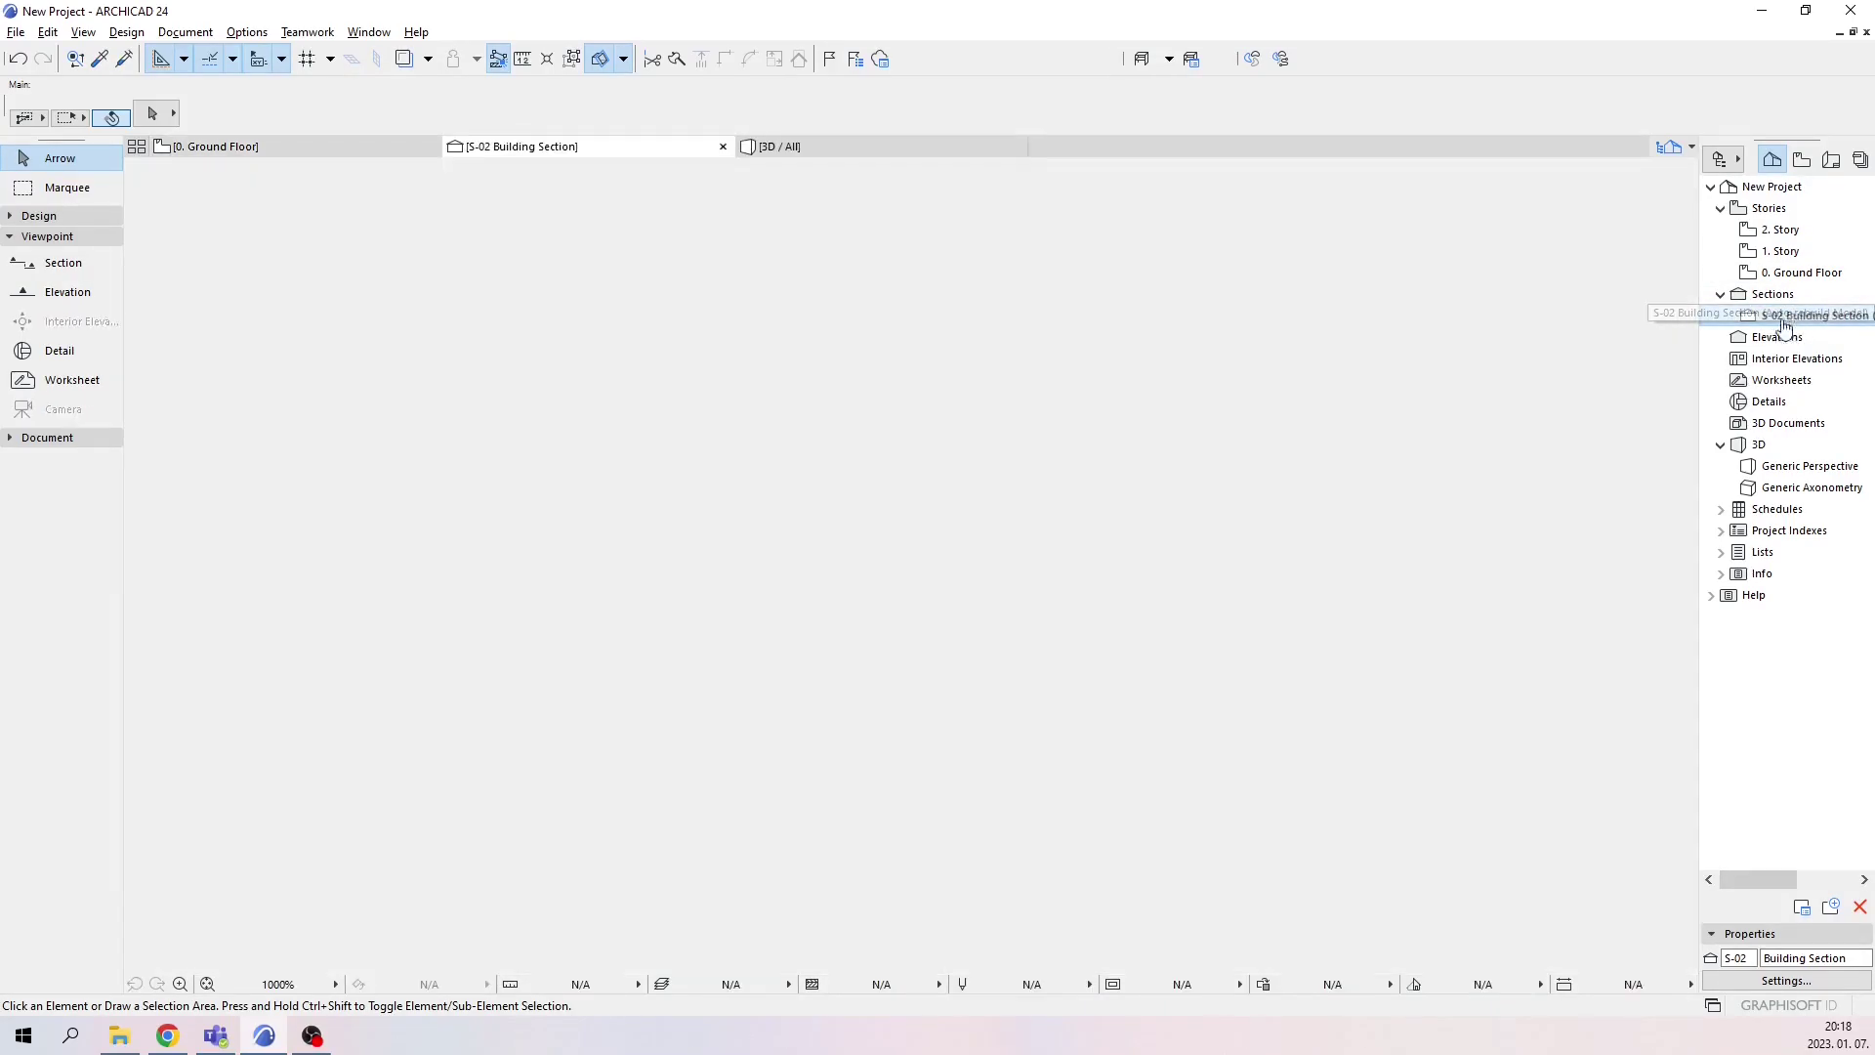
scroll(1051, 532, "down", 3)
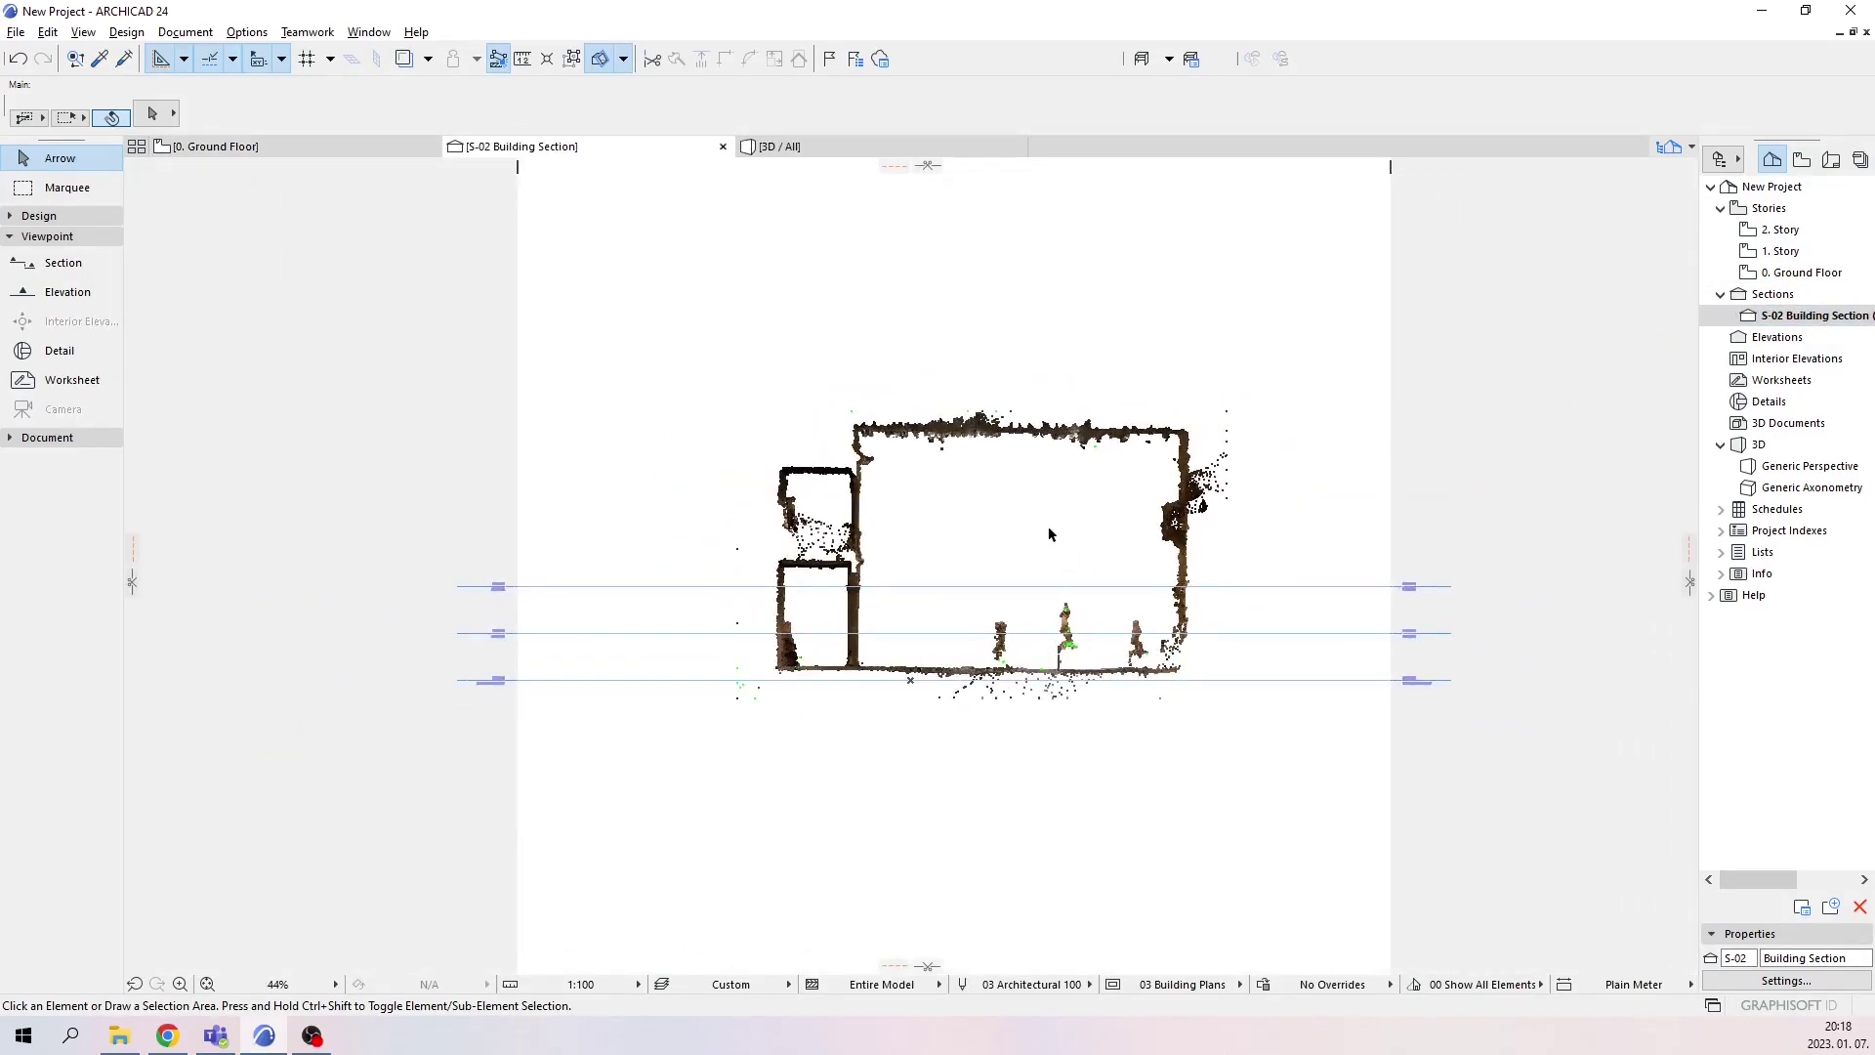
scroll(1092, 543, "up", 2)
scroll(1091, 543, "down", 3)
scroll(1092, 543, "up", 3)
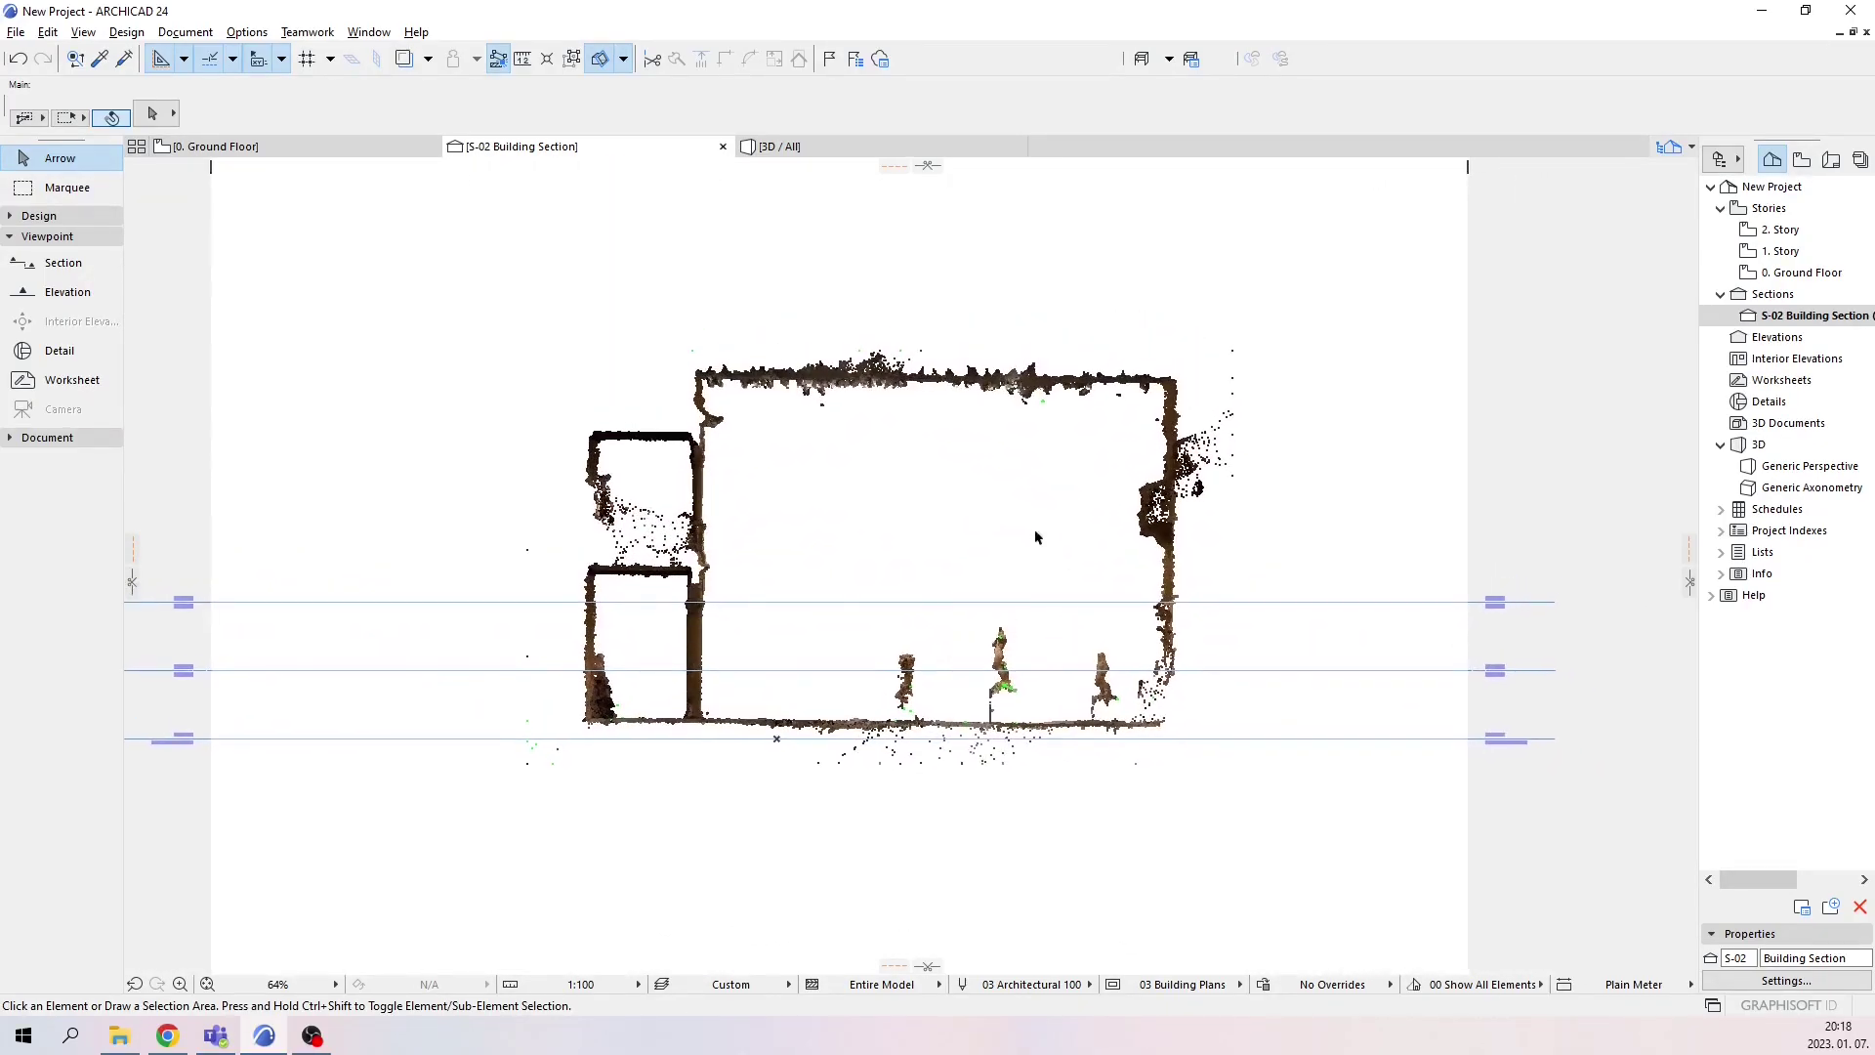
scroll(978, 506, "up", 2)
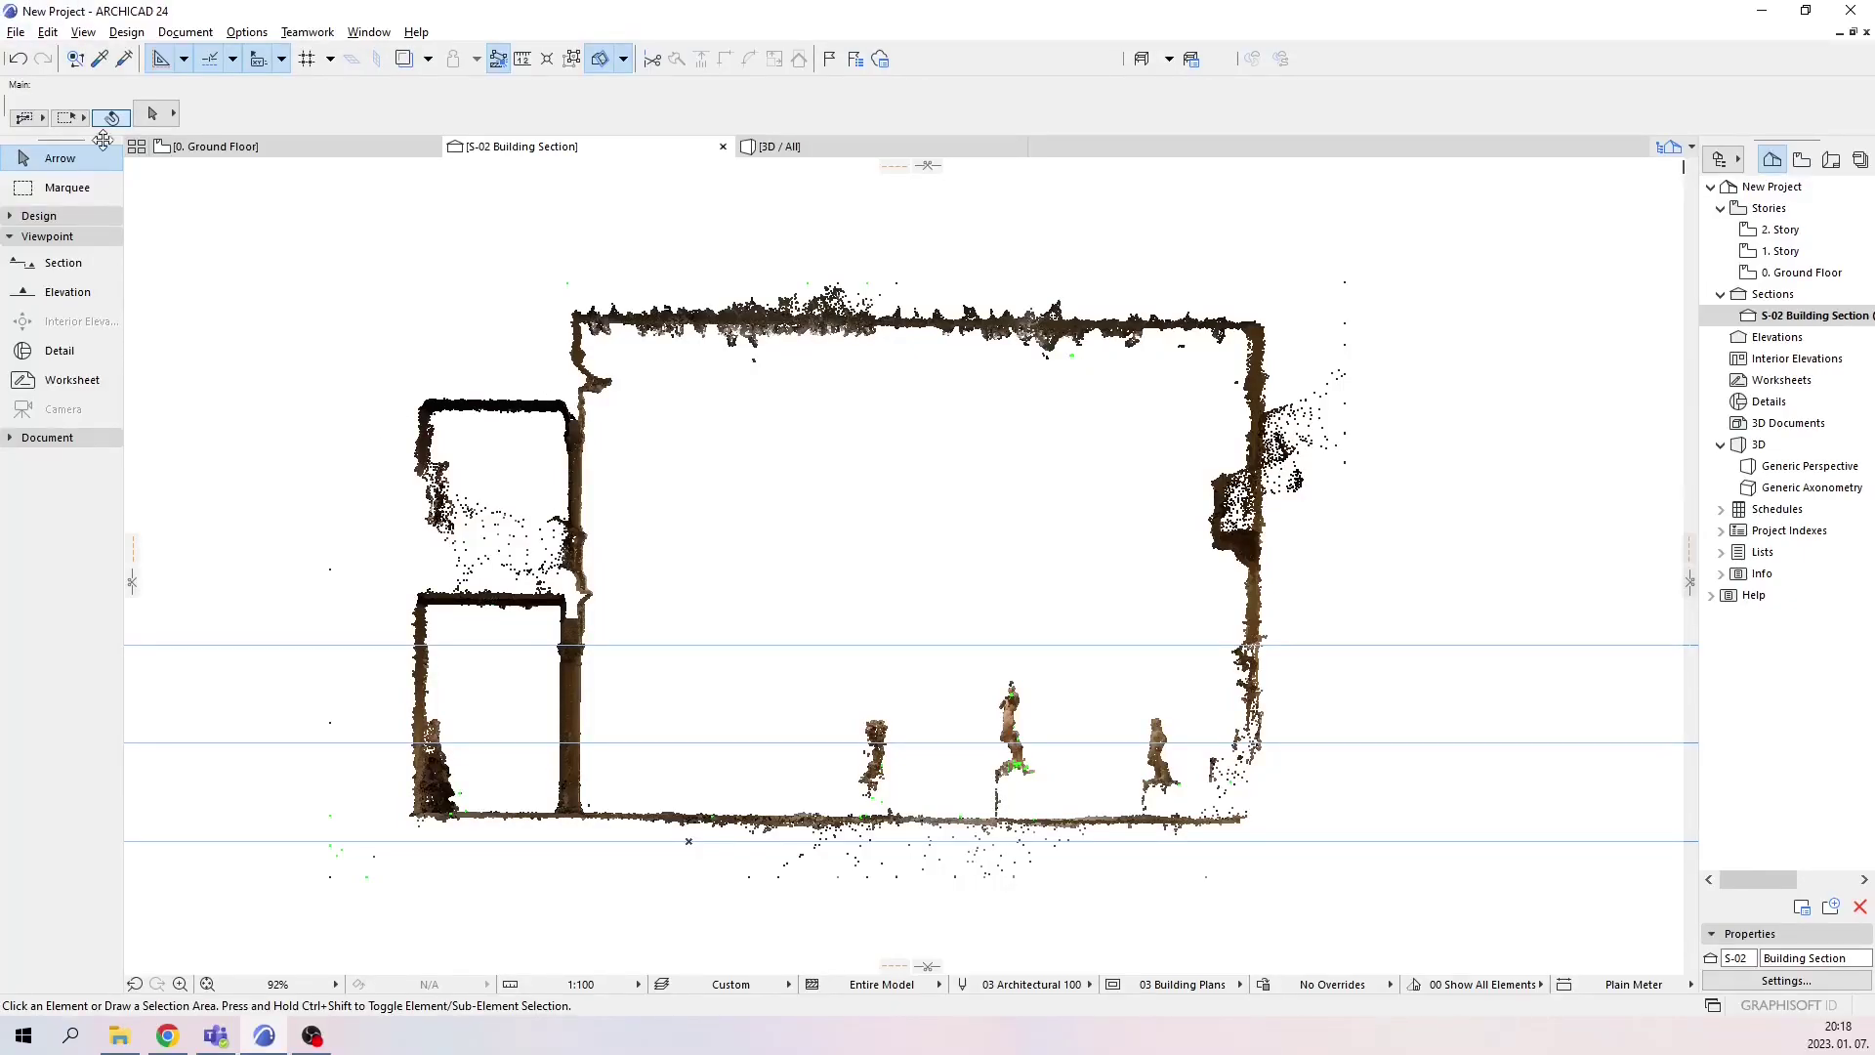
Move the section's depth limit in the Ground Floor plan to just beside the section line and display the resulting thin S-02 section
mouse_move(255, 157)
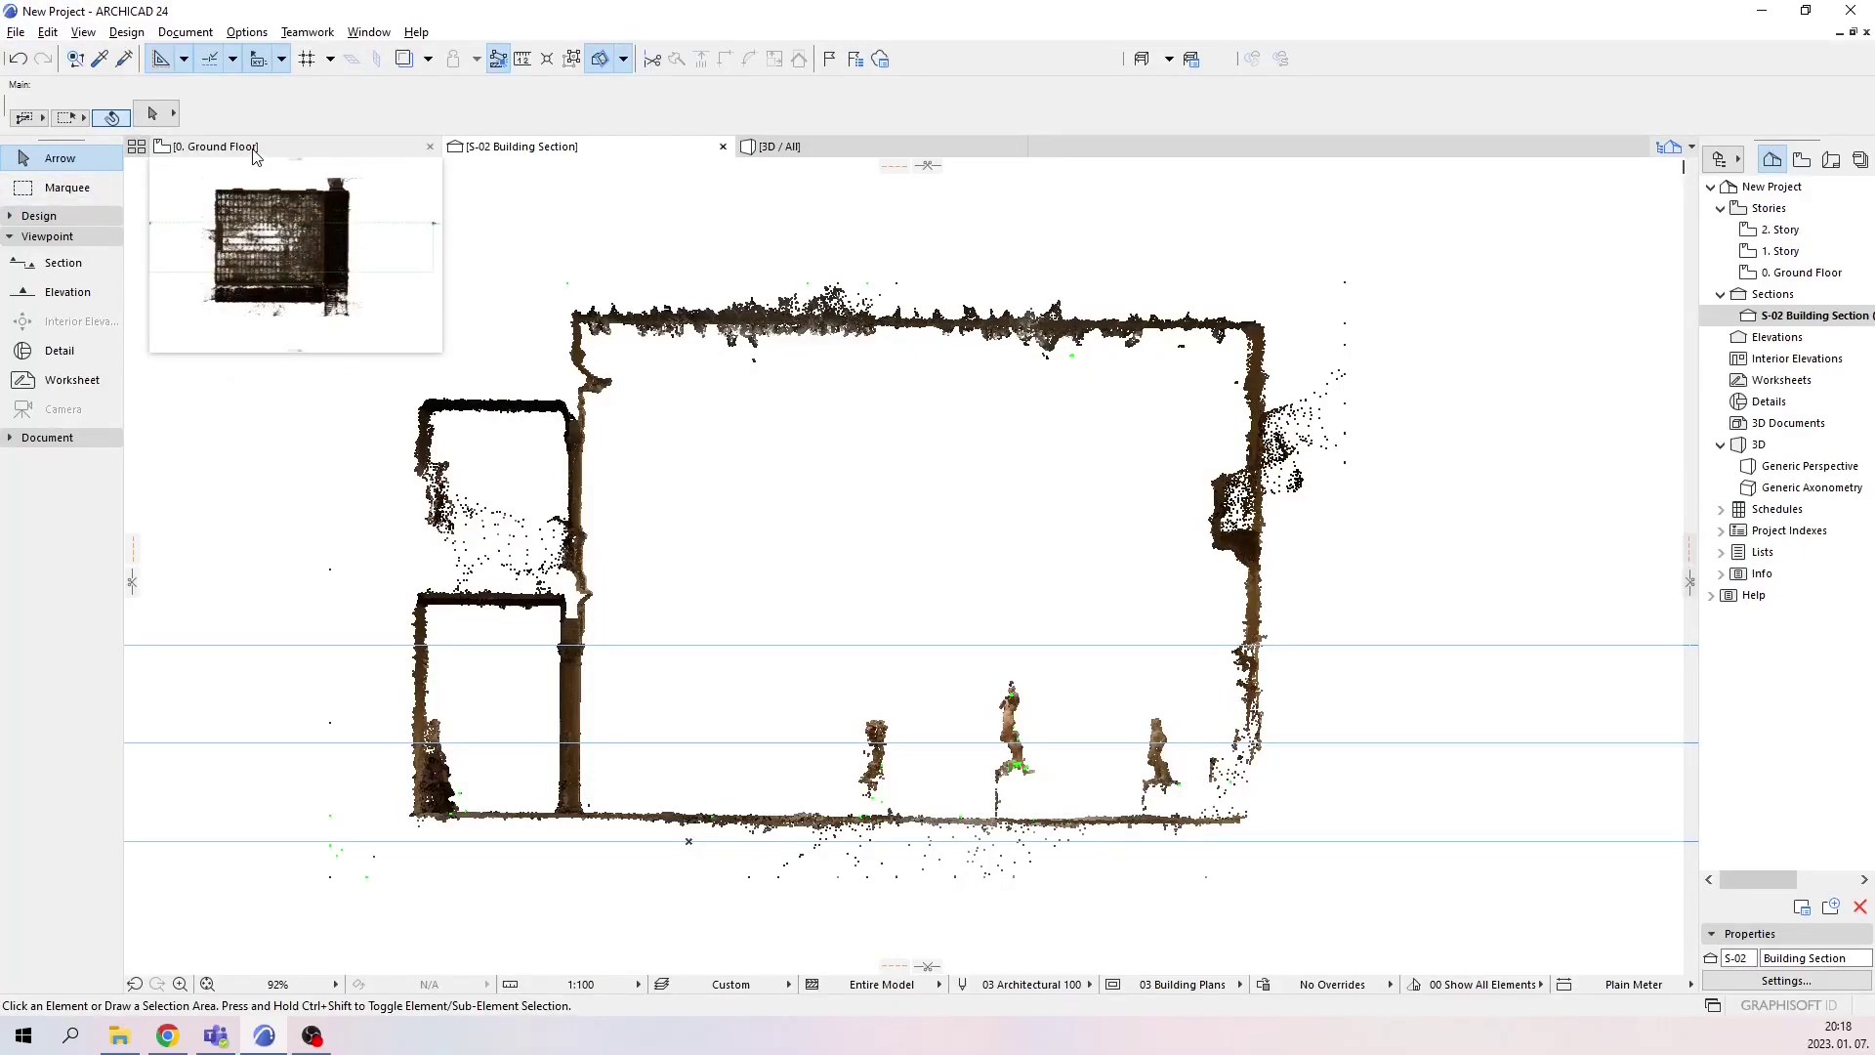
left_click(253, 151)
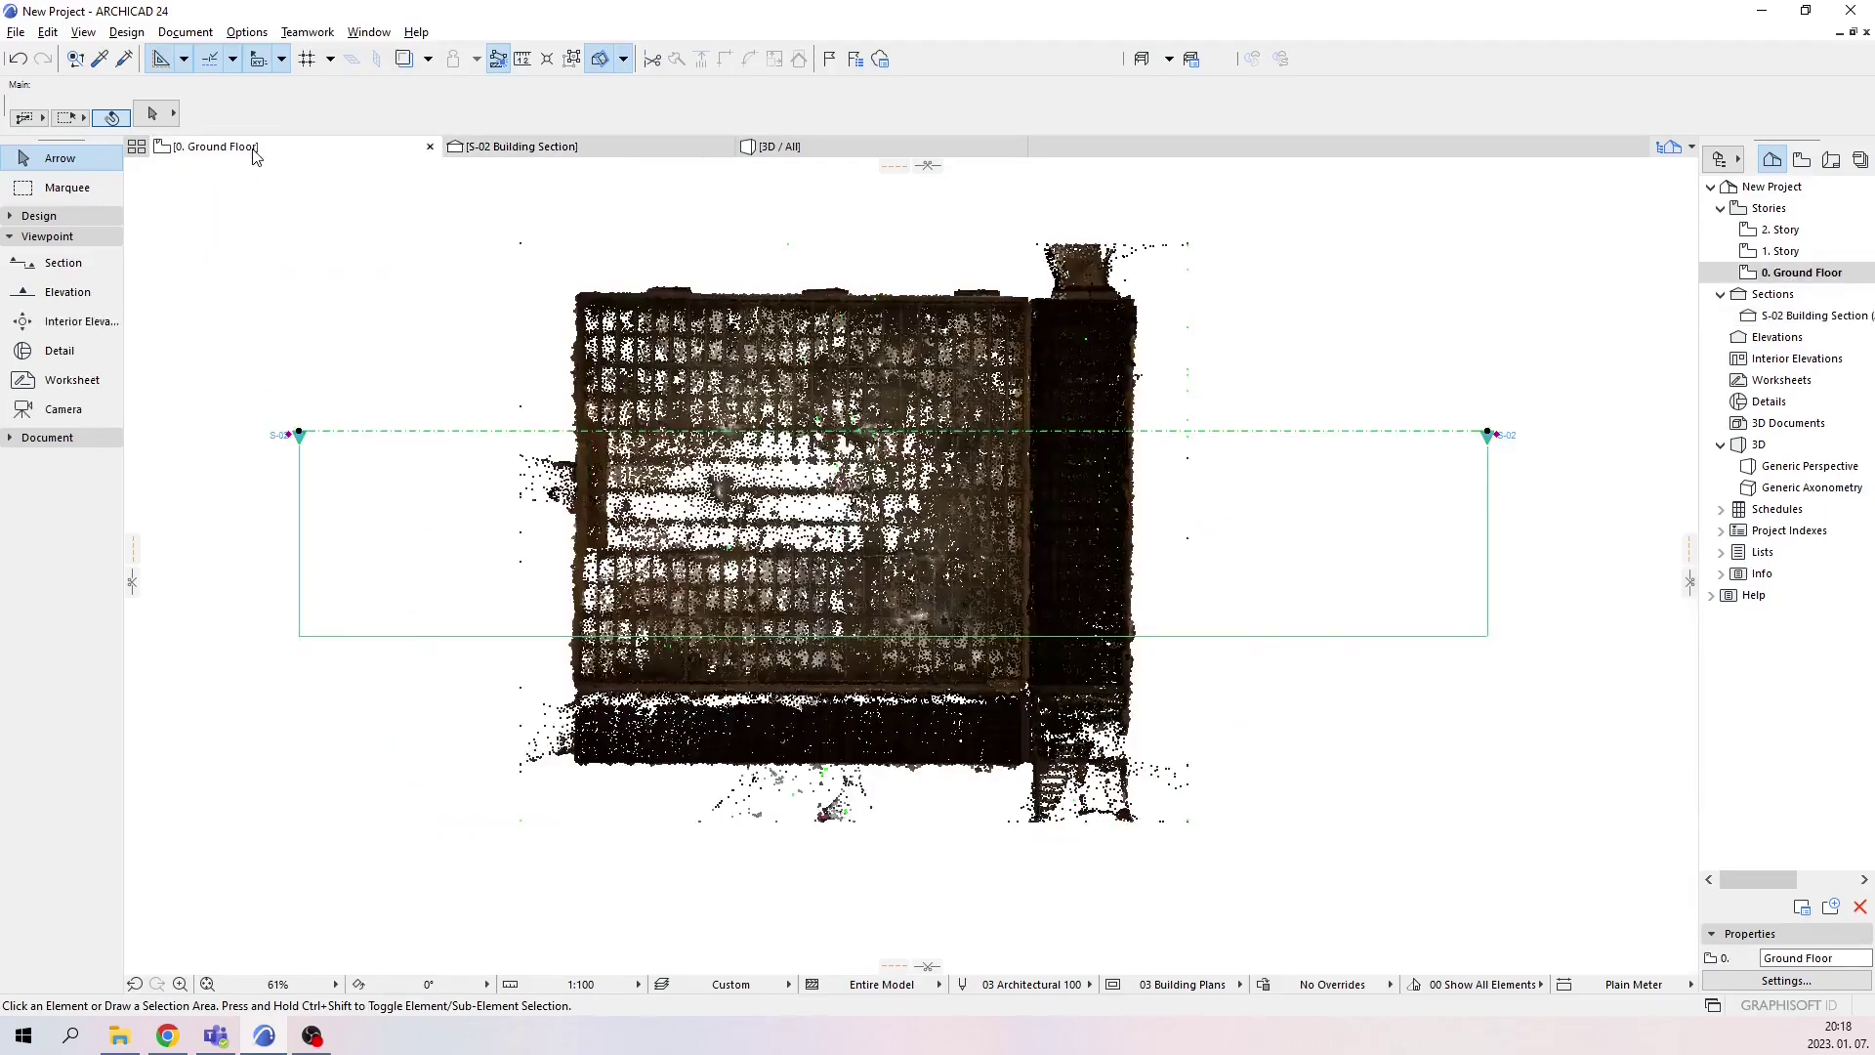
left_click(392, 636)
left_click(390, 636)
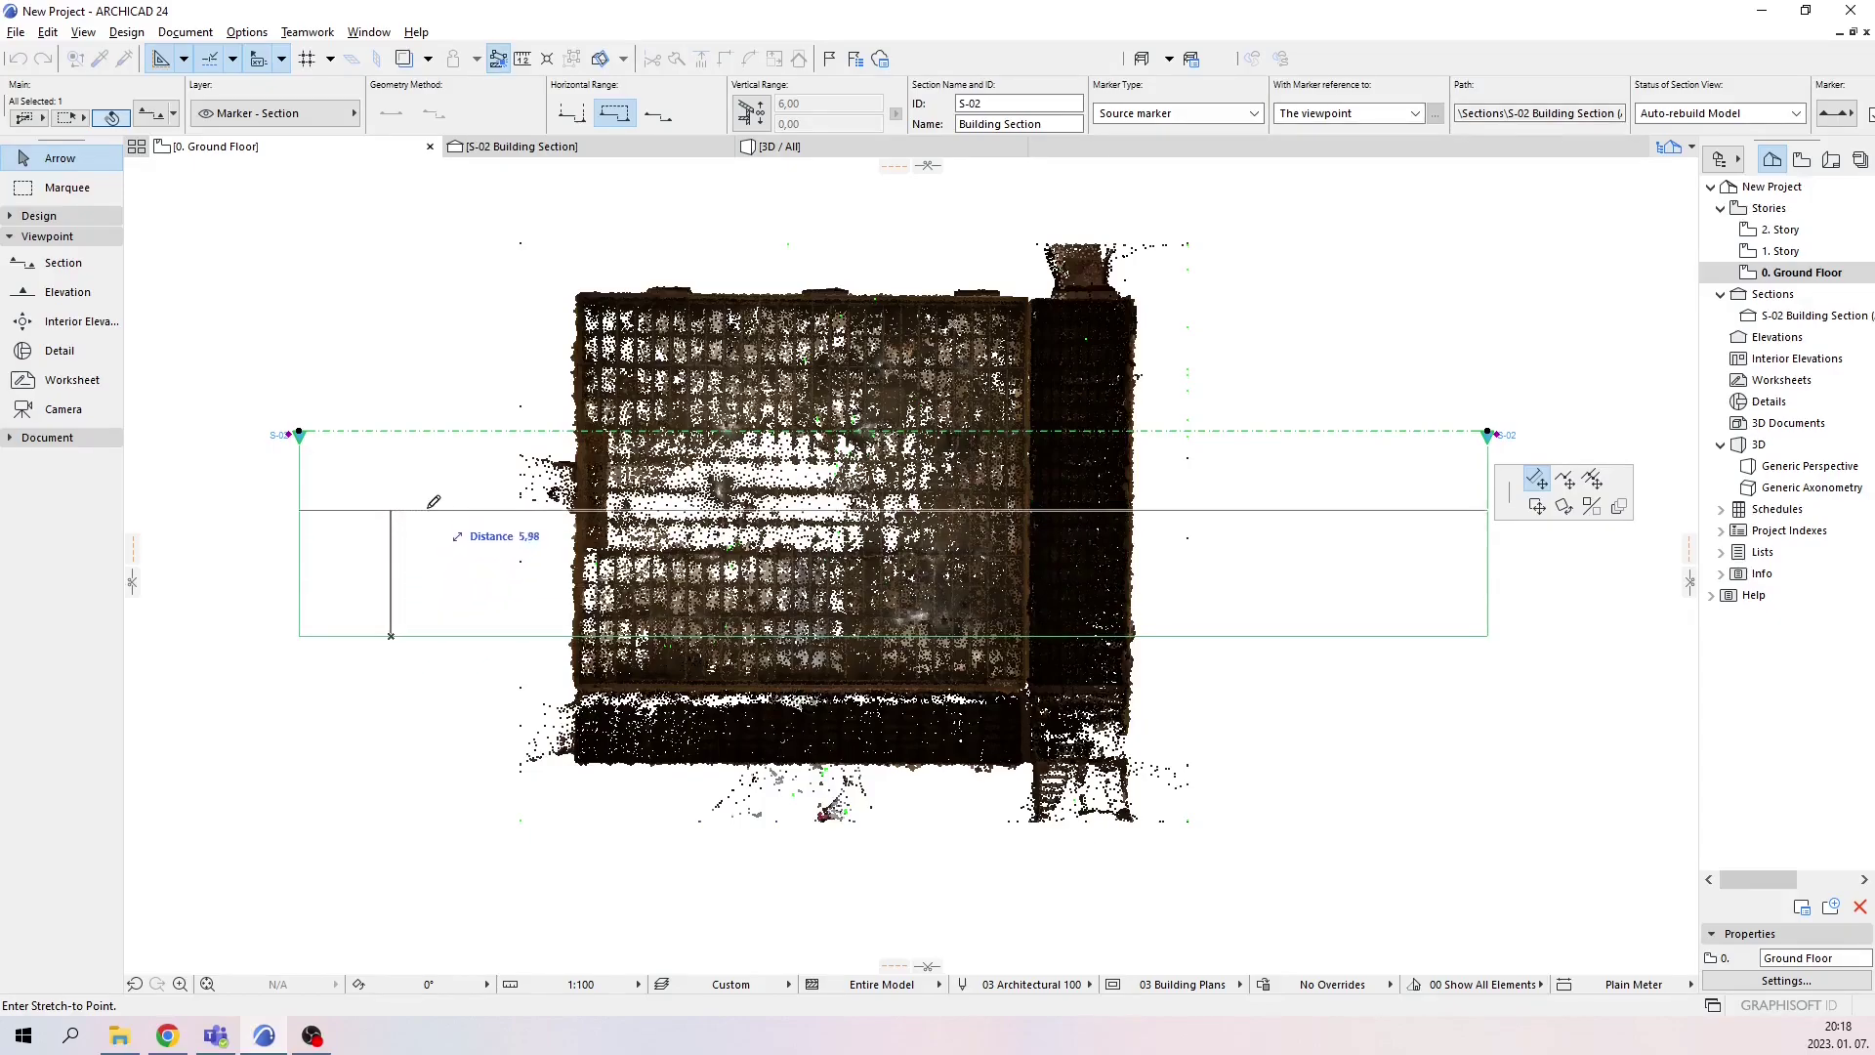
left_click(439, 435)
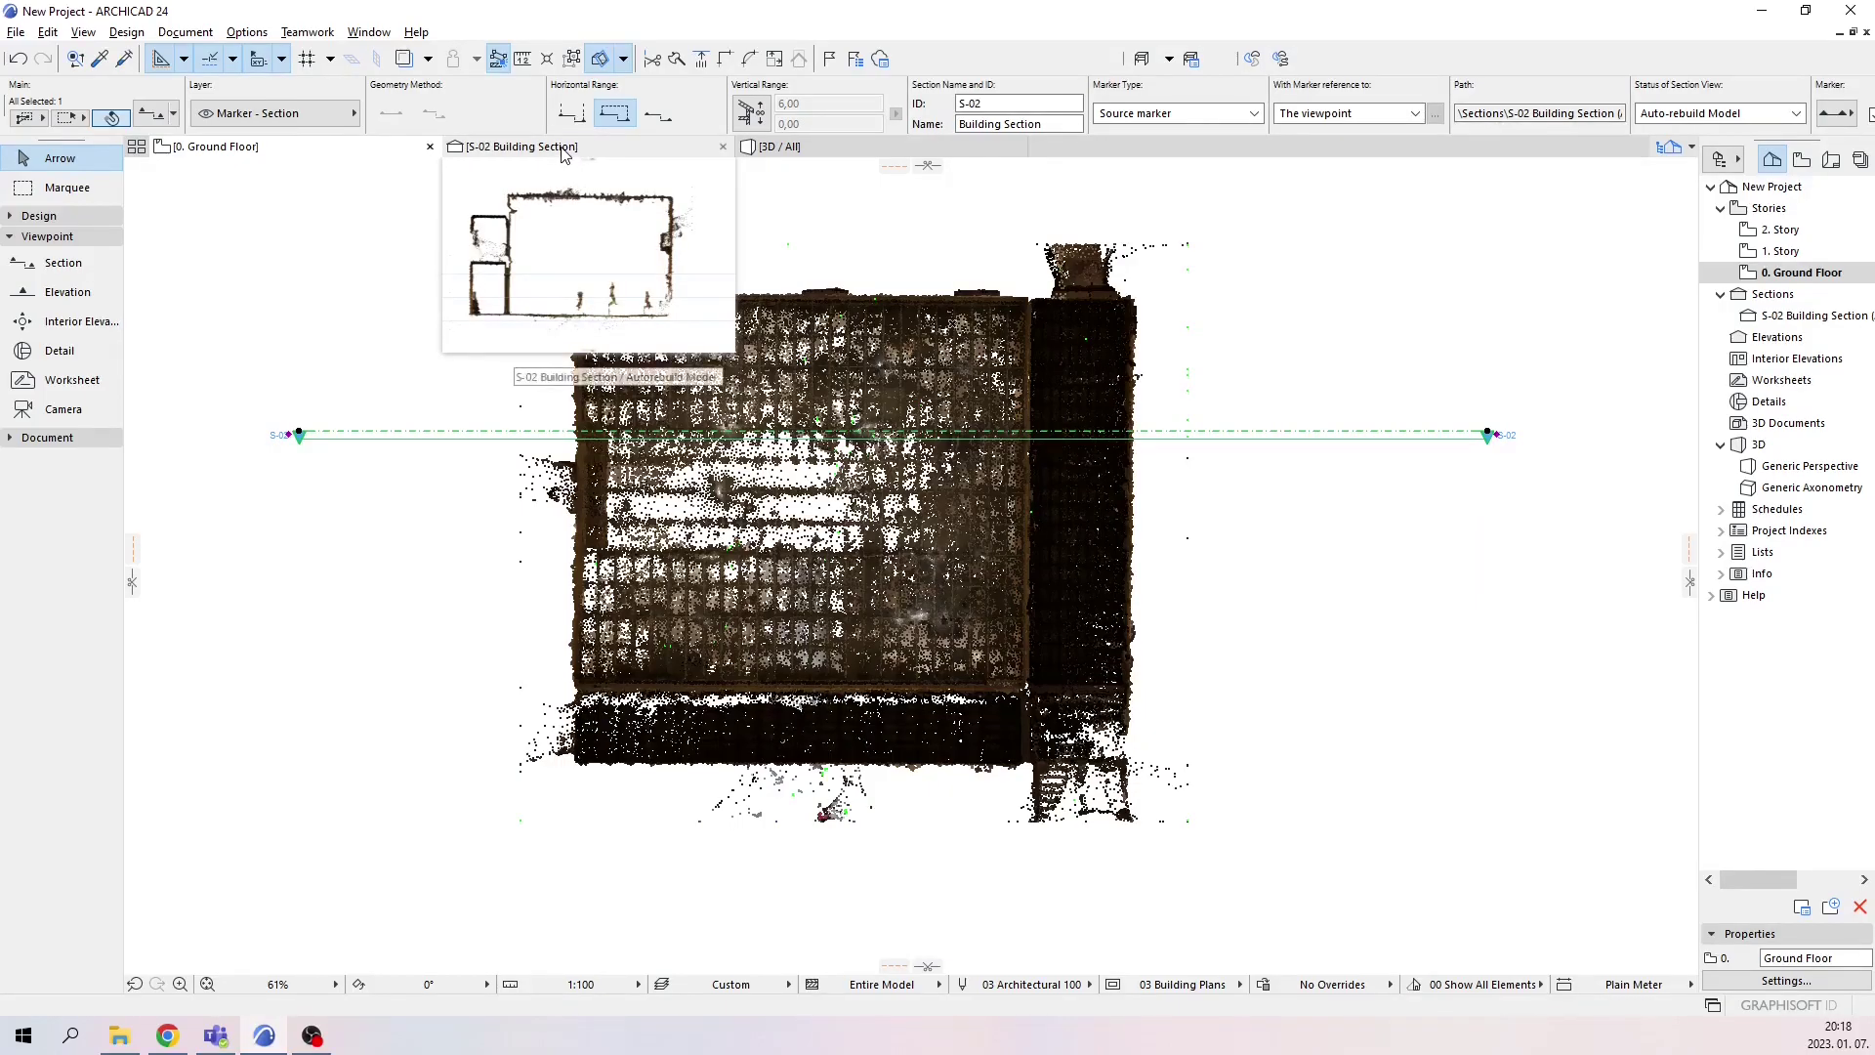
left_click(565, 148)
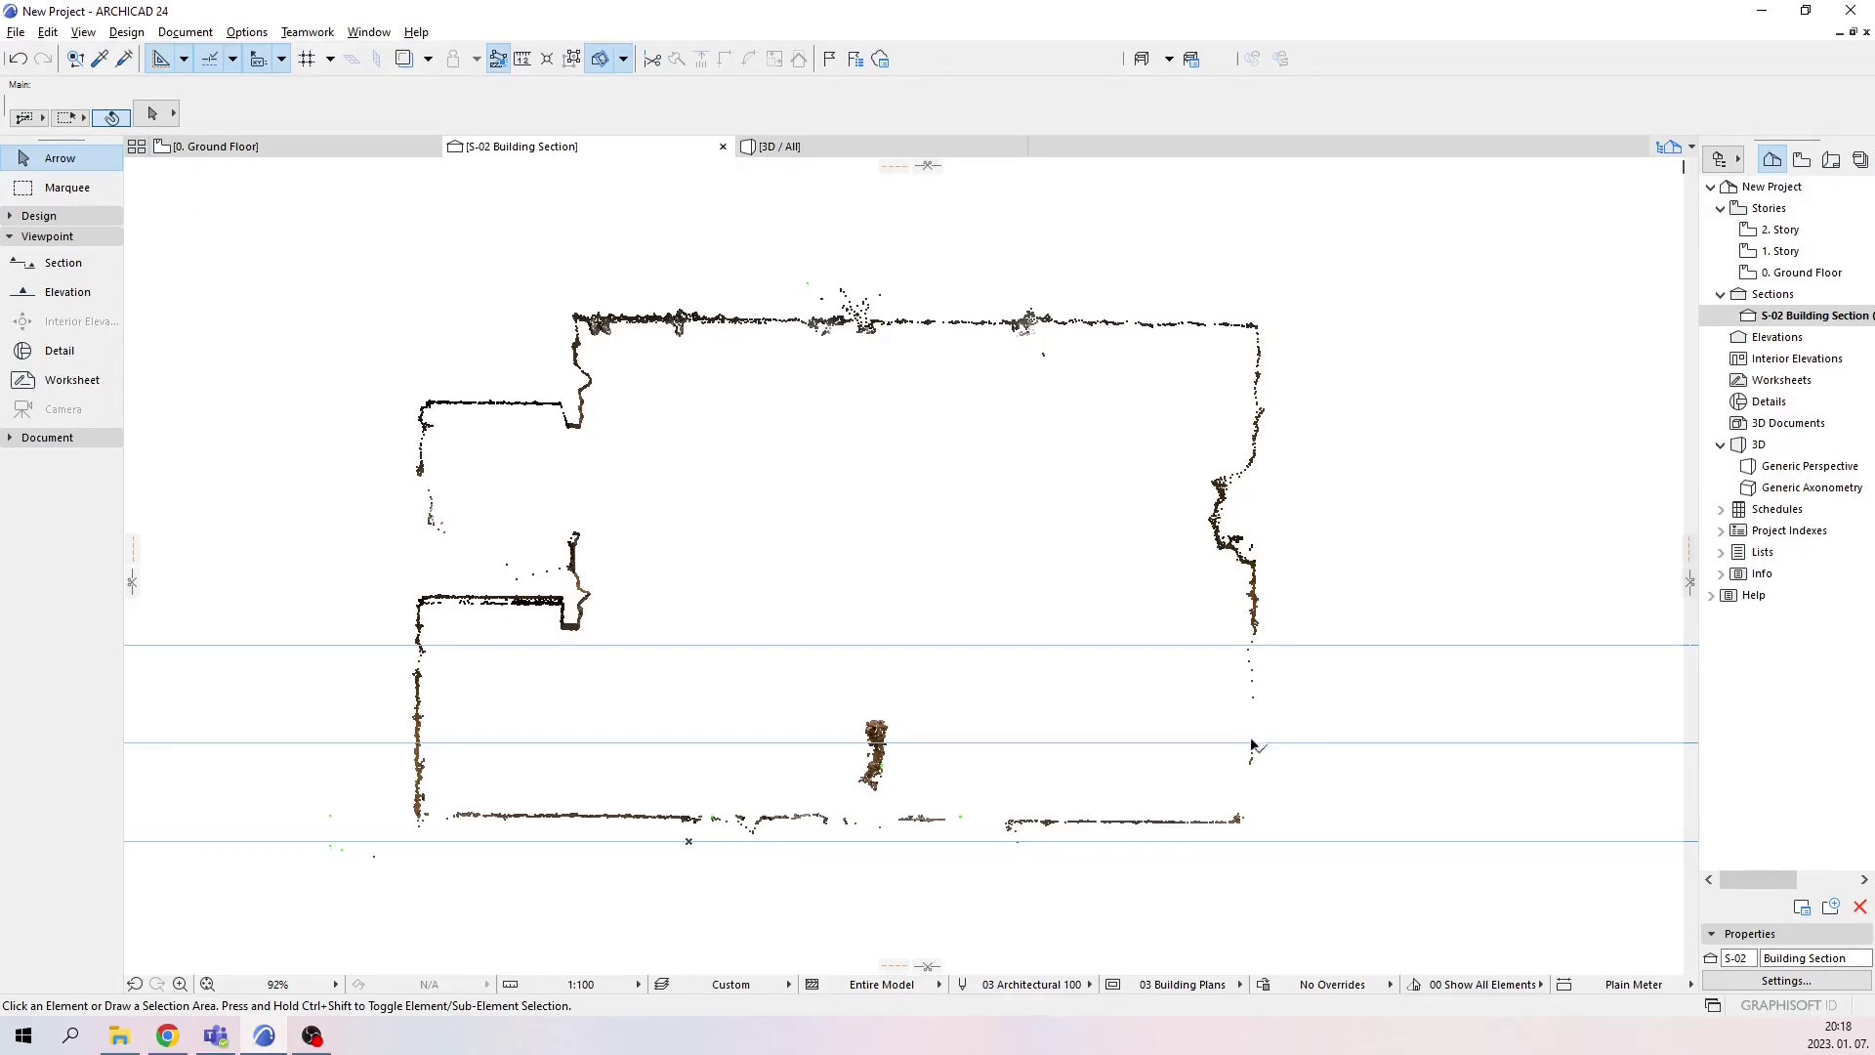
Review the section line's general settings and its horizontal and vertical range options from the Ground Floor plan, leaving them unchanged
left_click(238, 152)
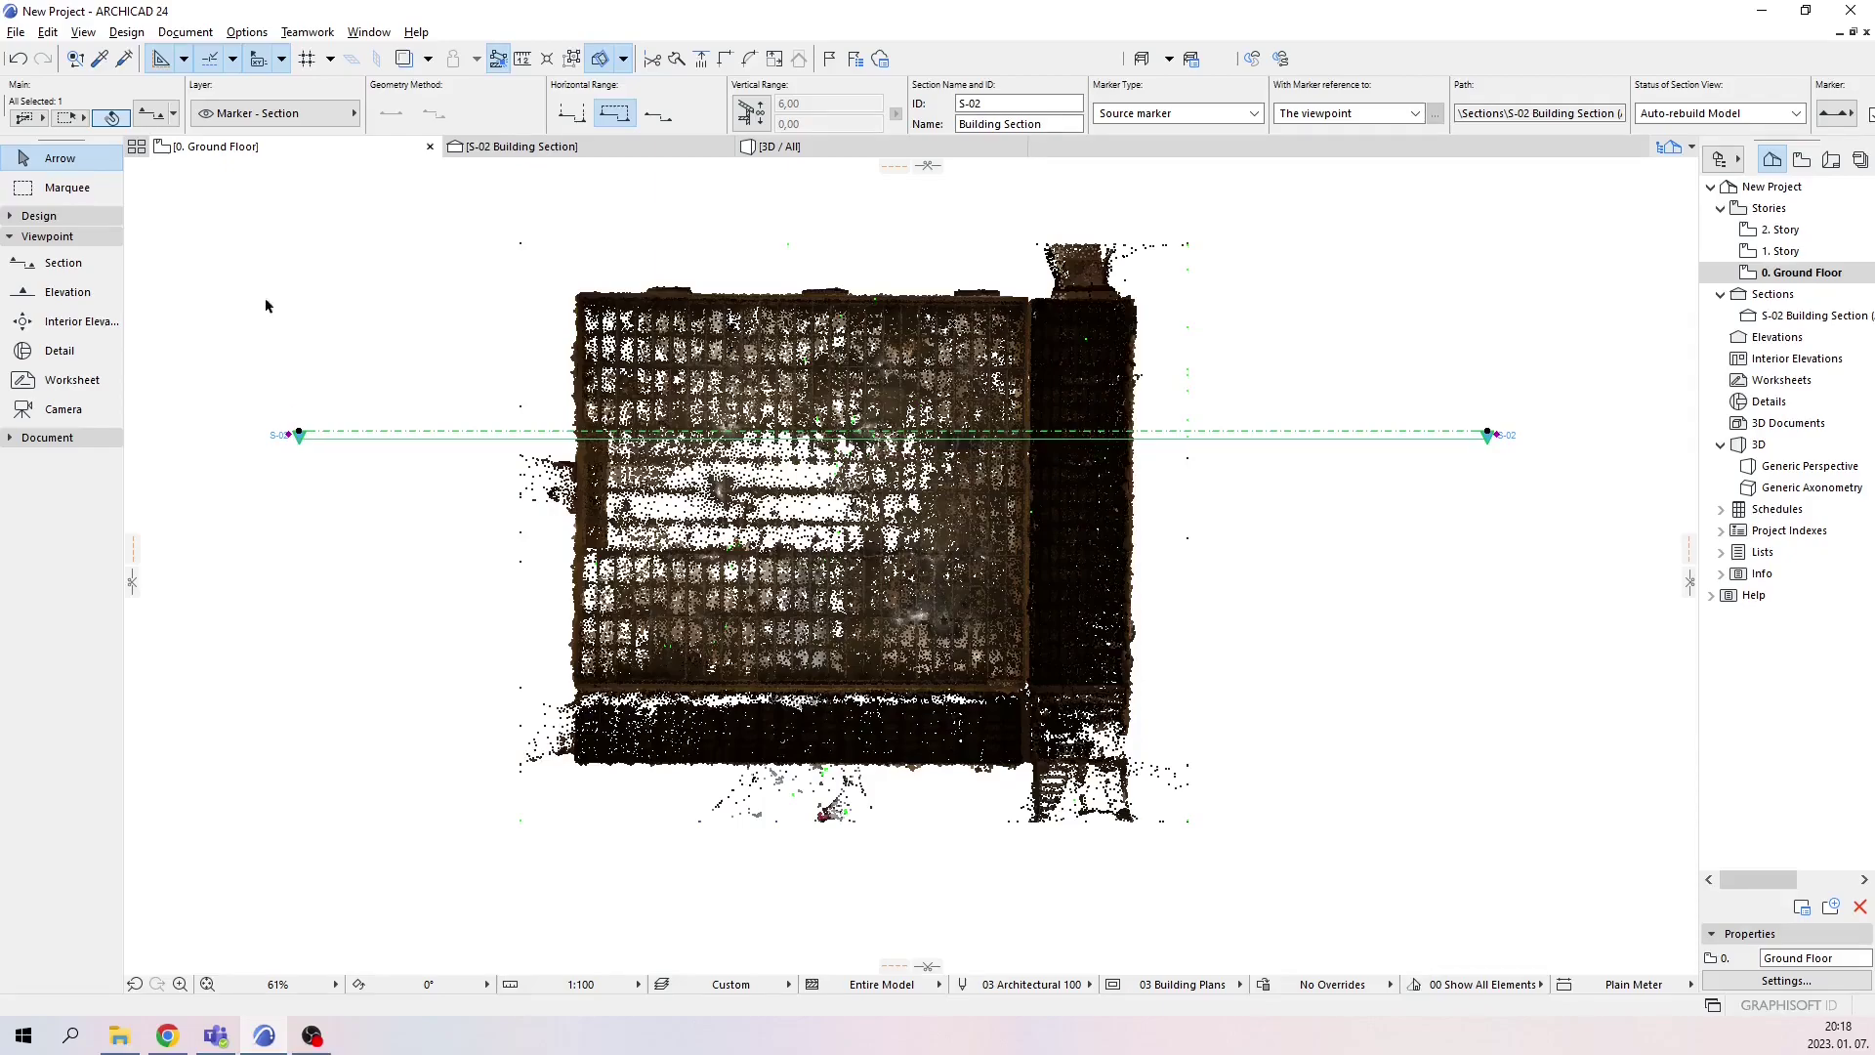
left_click(159, 115)
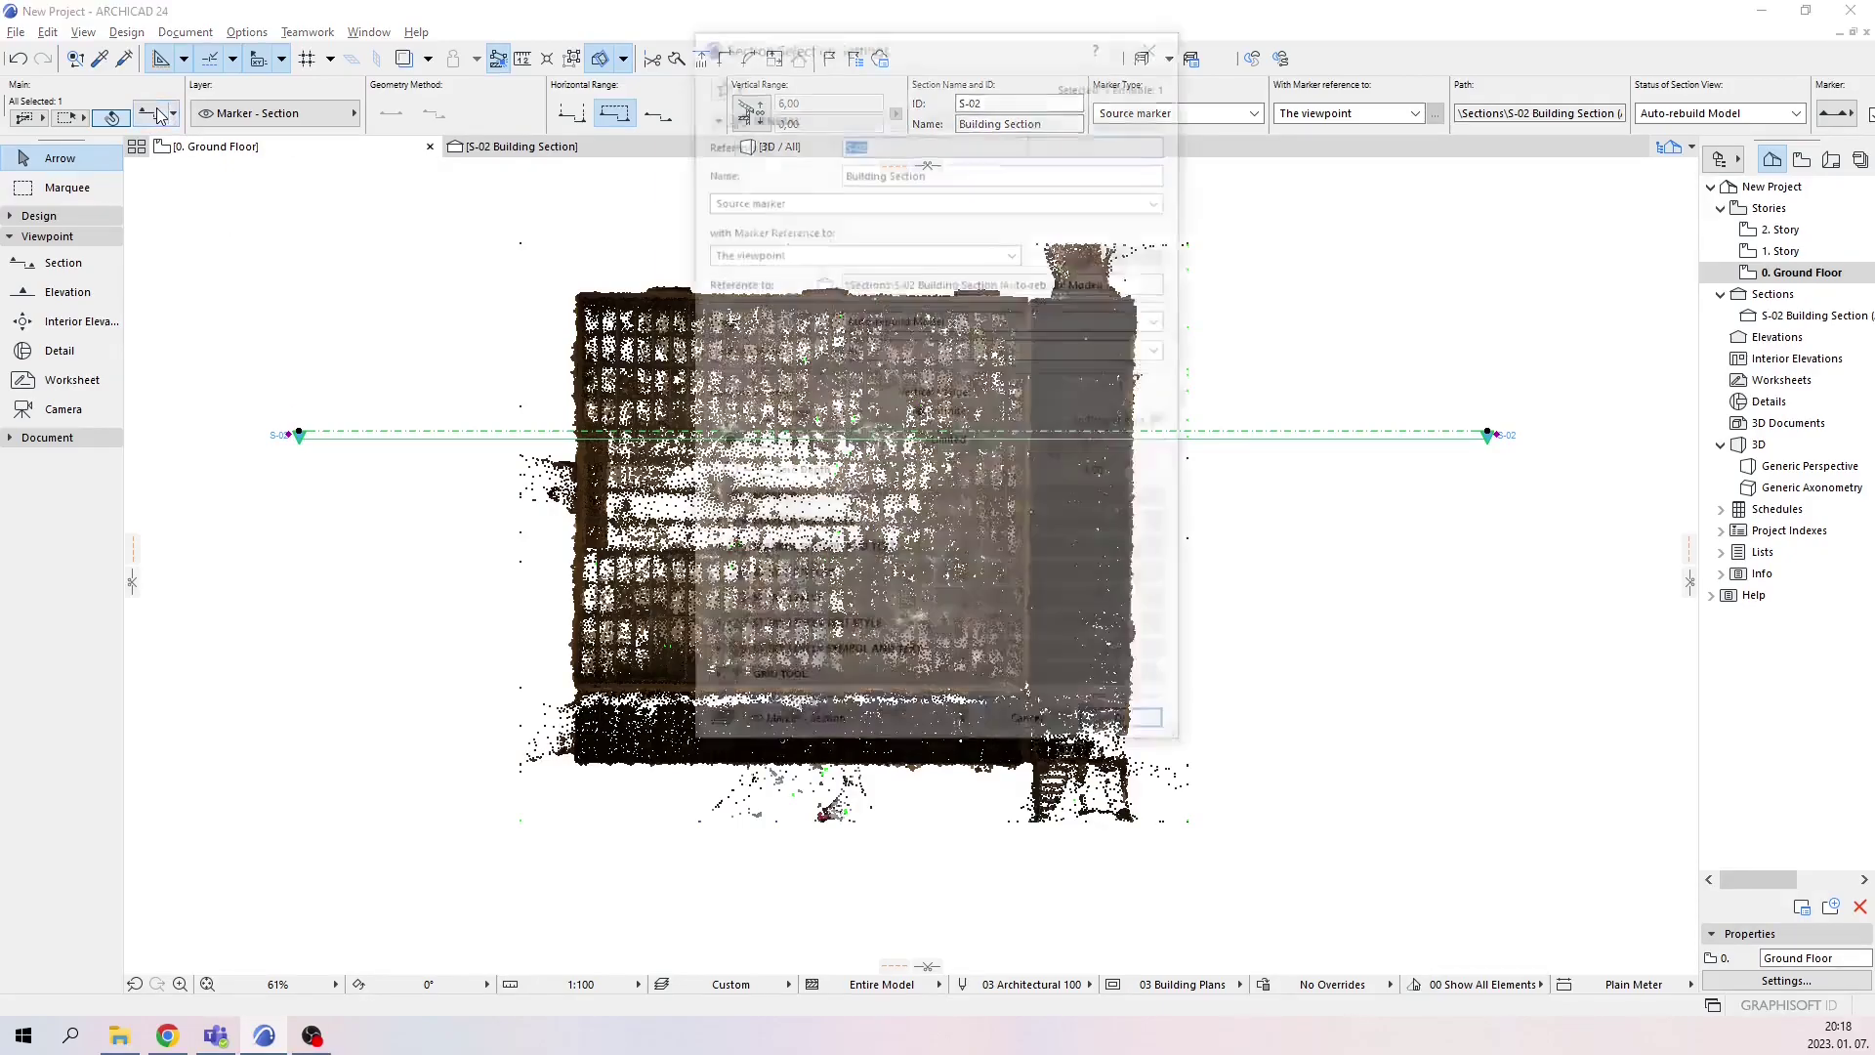
left_click_drag(868, 141, 842, 135)
left_click(873, 137)
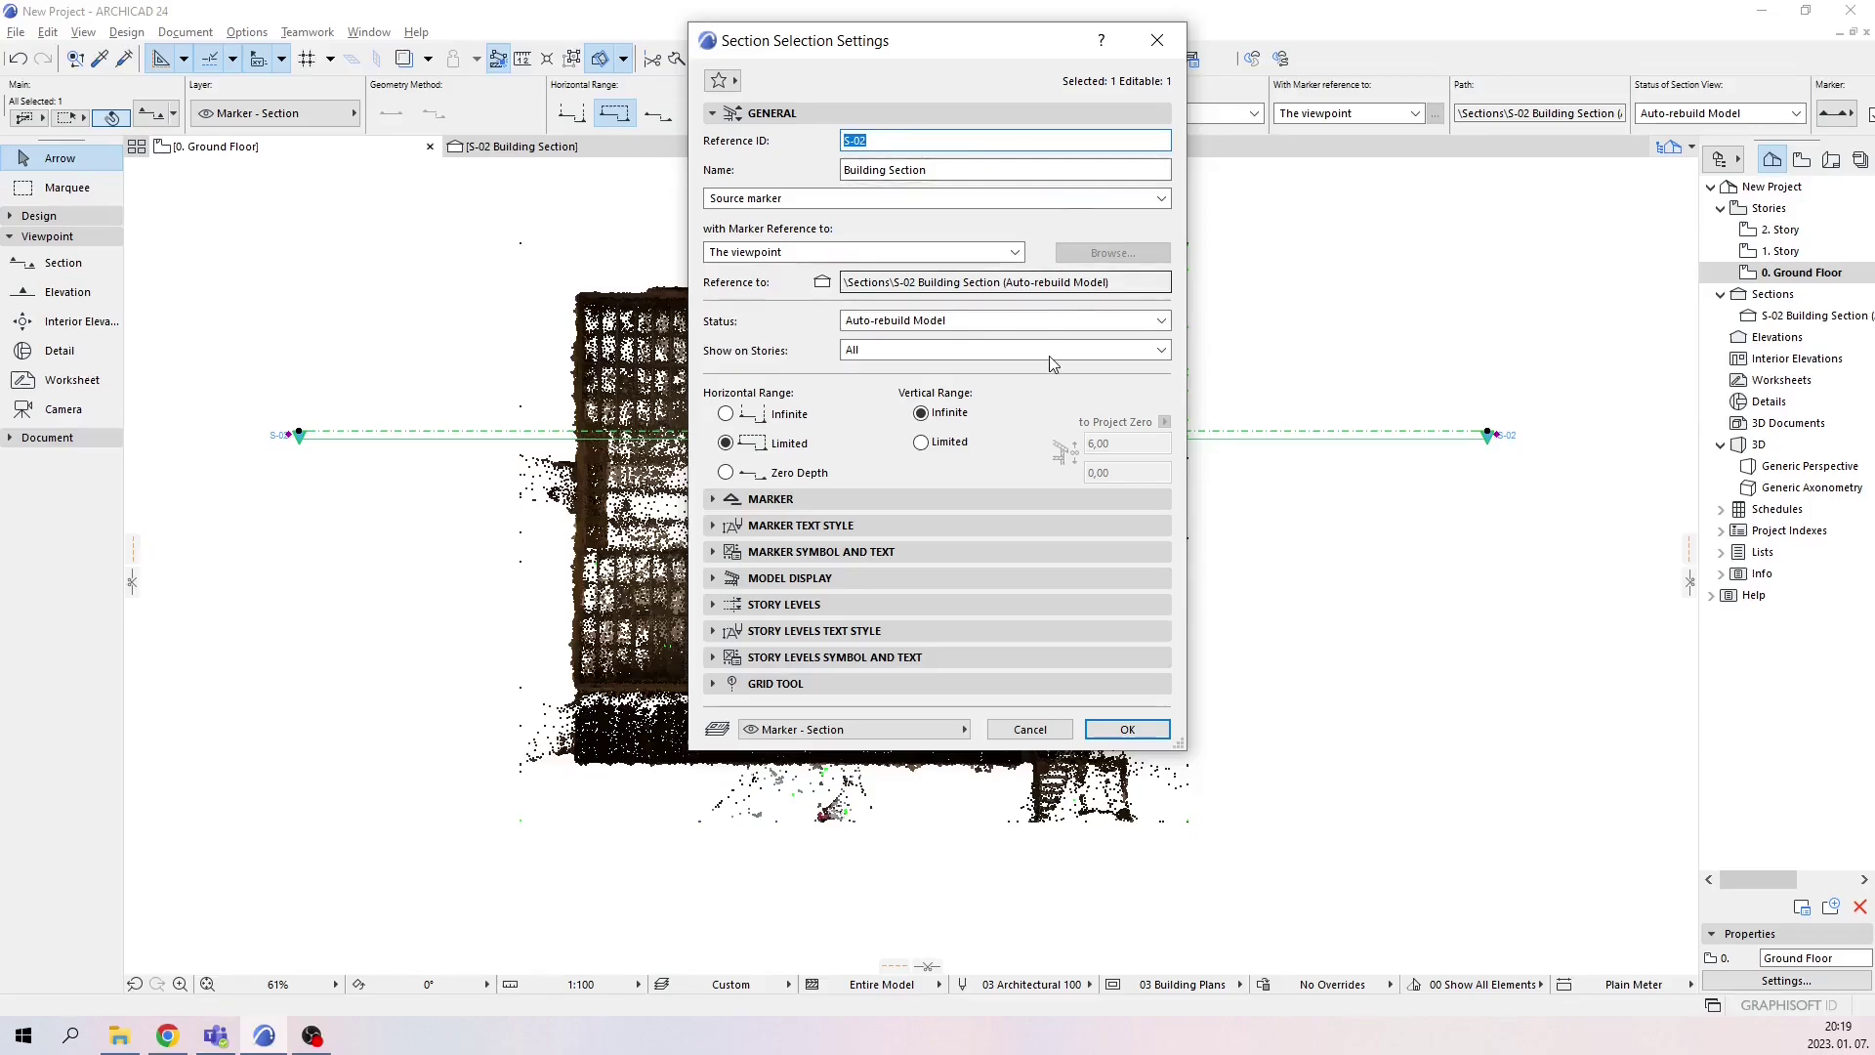
left_click(1164, 46)
key("Escape")
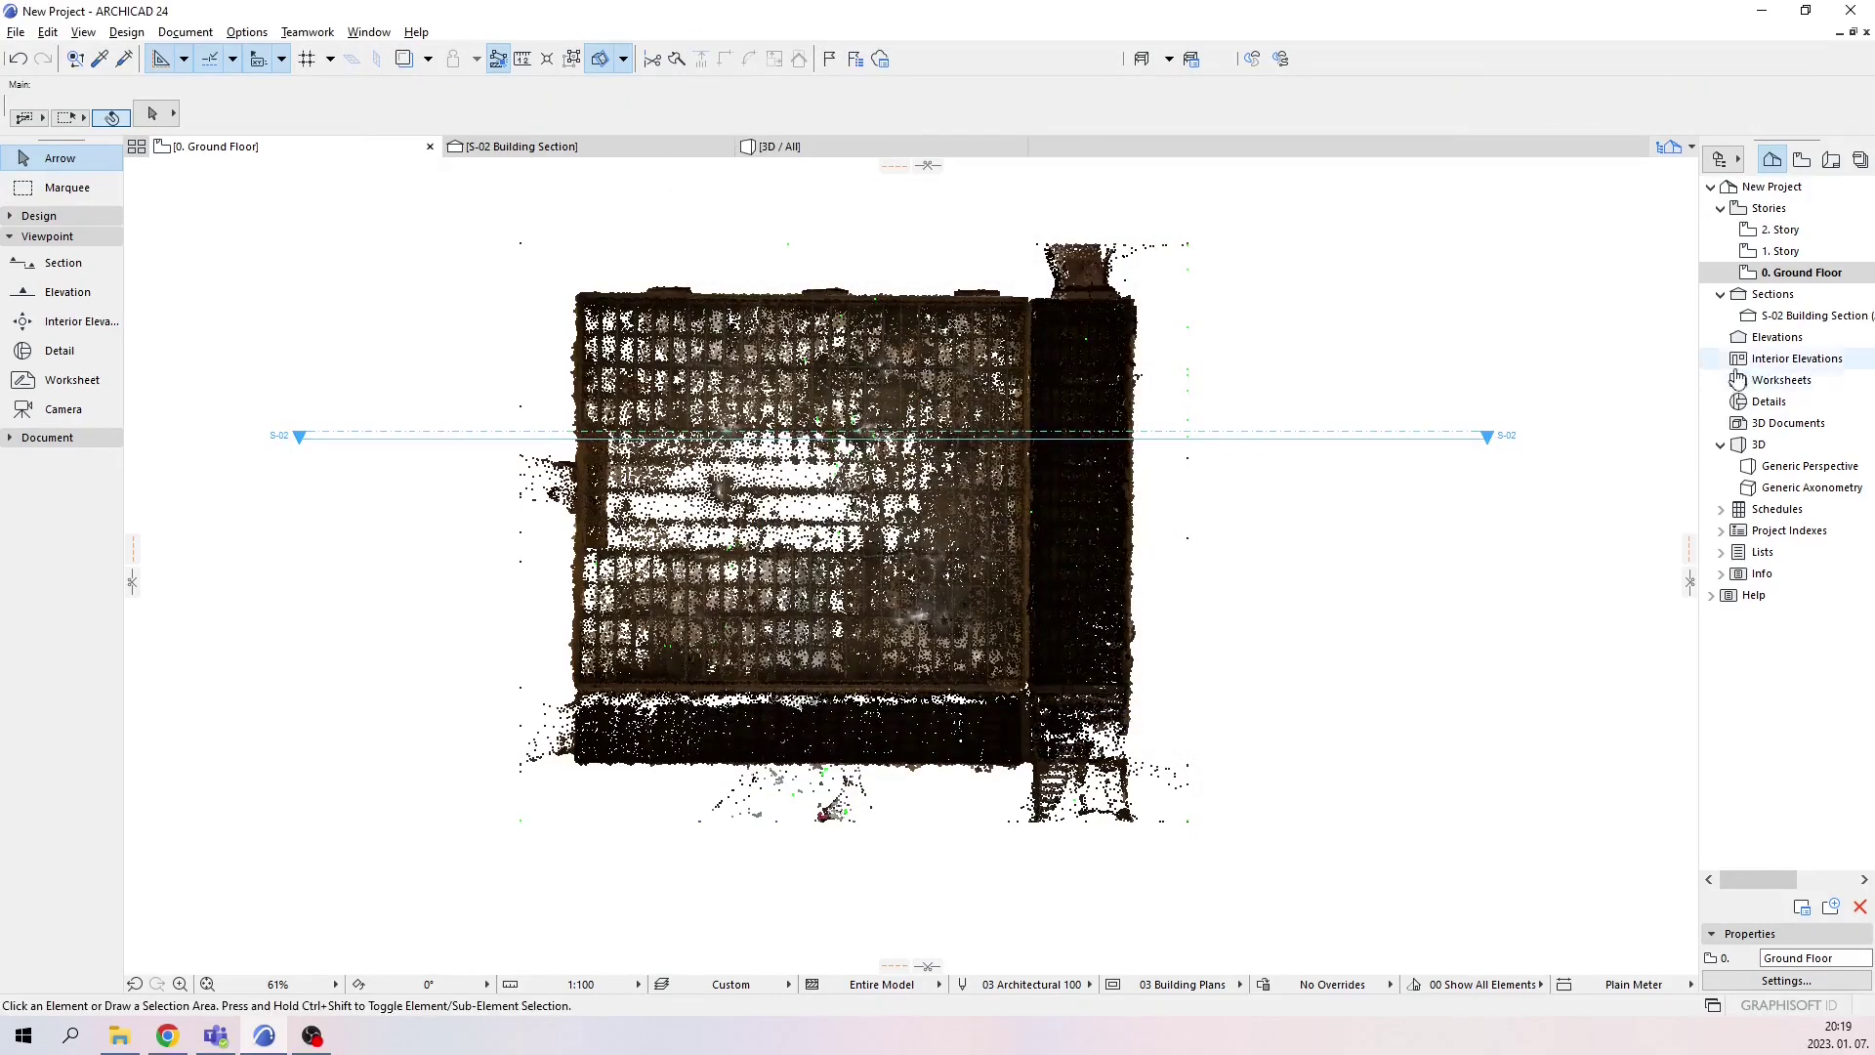
Open the building section and select the point cloud to inspect its floor against the story level lines
double_click(1803, 315)
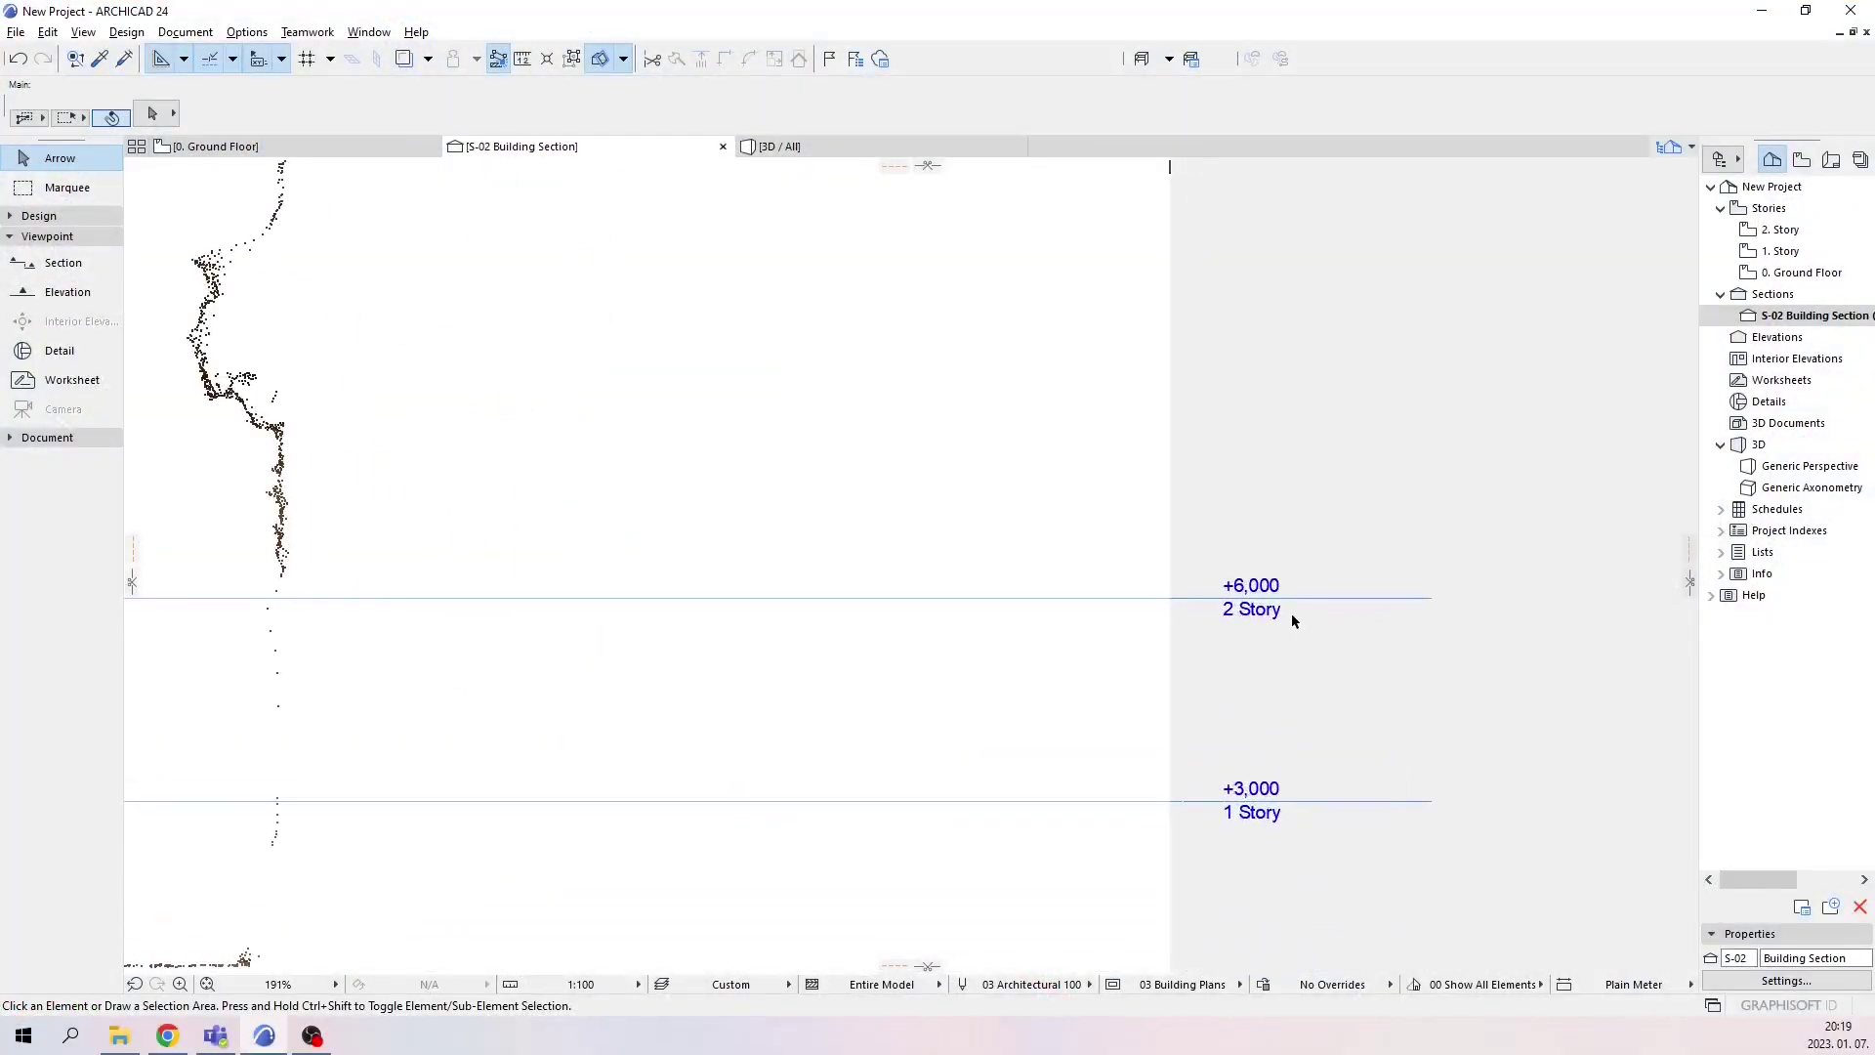
scroll(1252, 772, "down", 3)
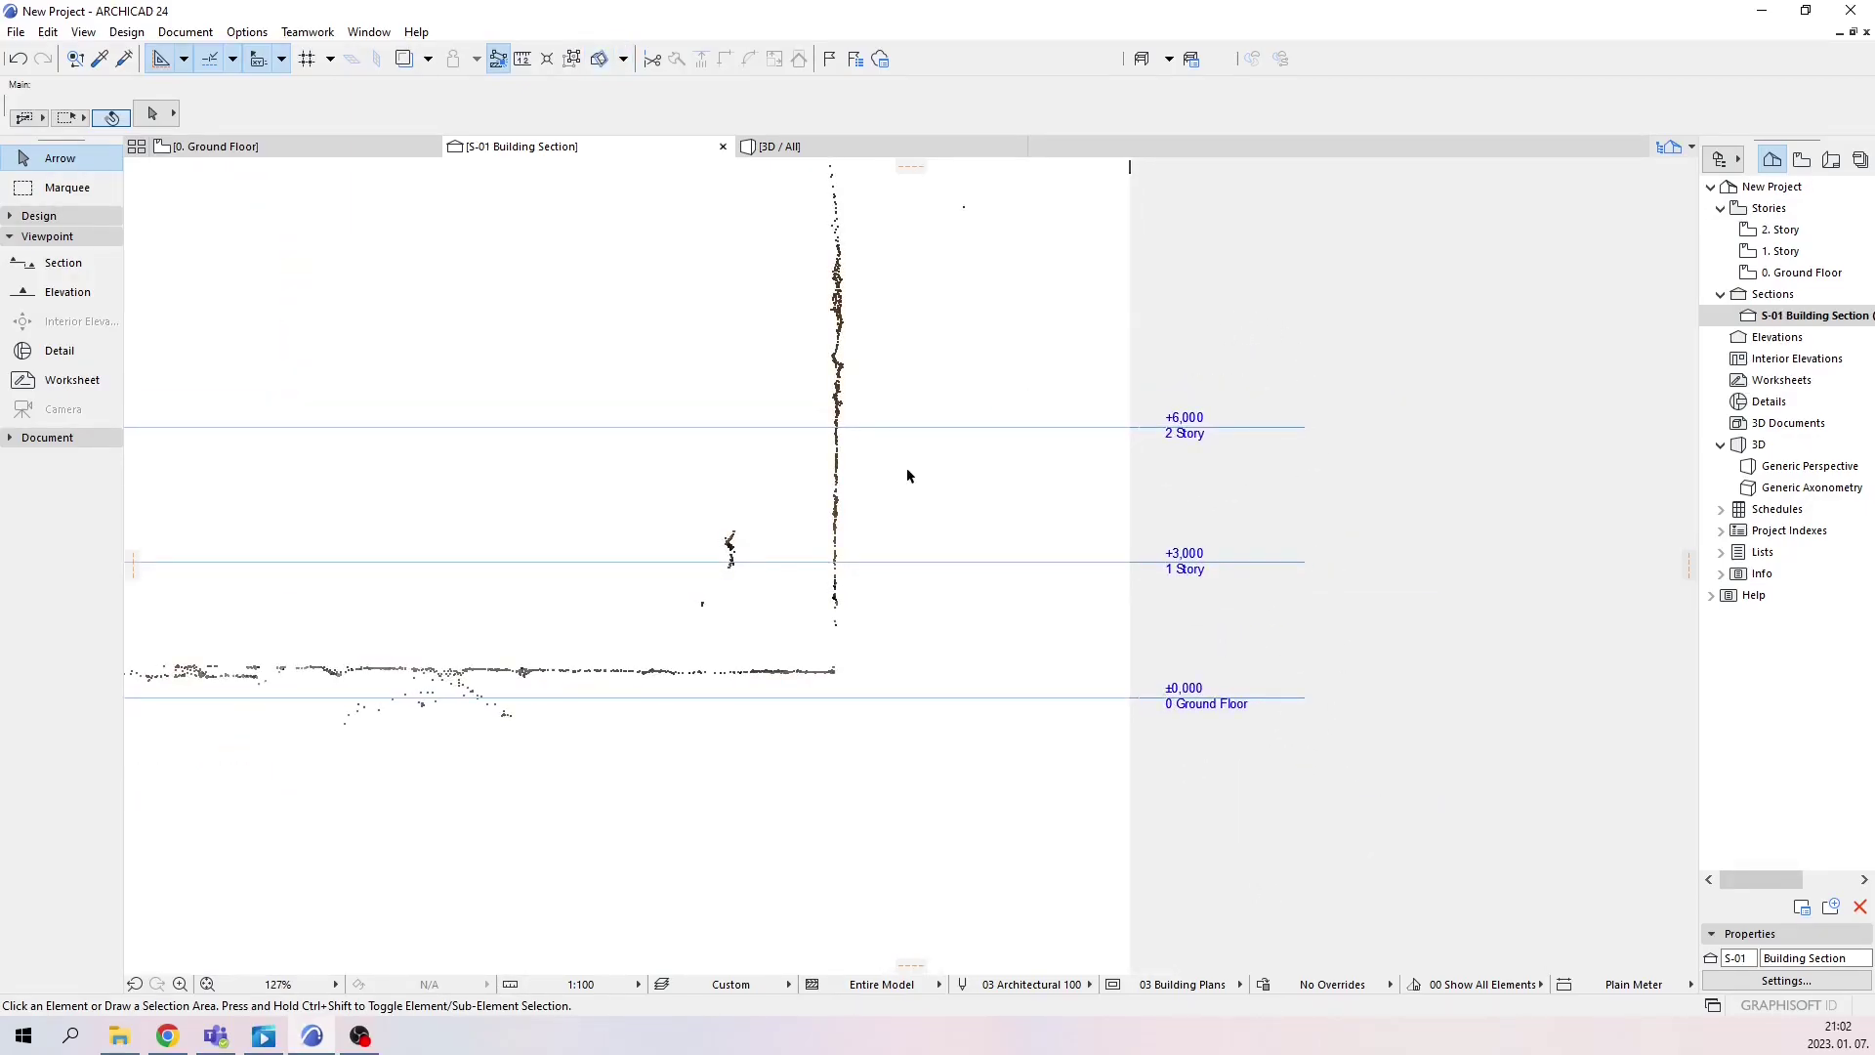
middle_click_drag(894, 448, 1214, 669)
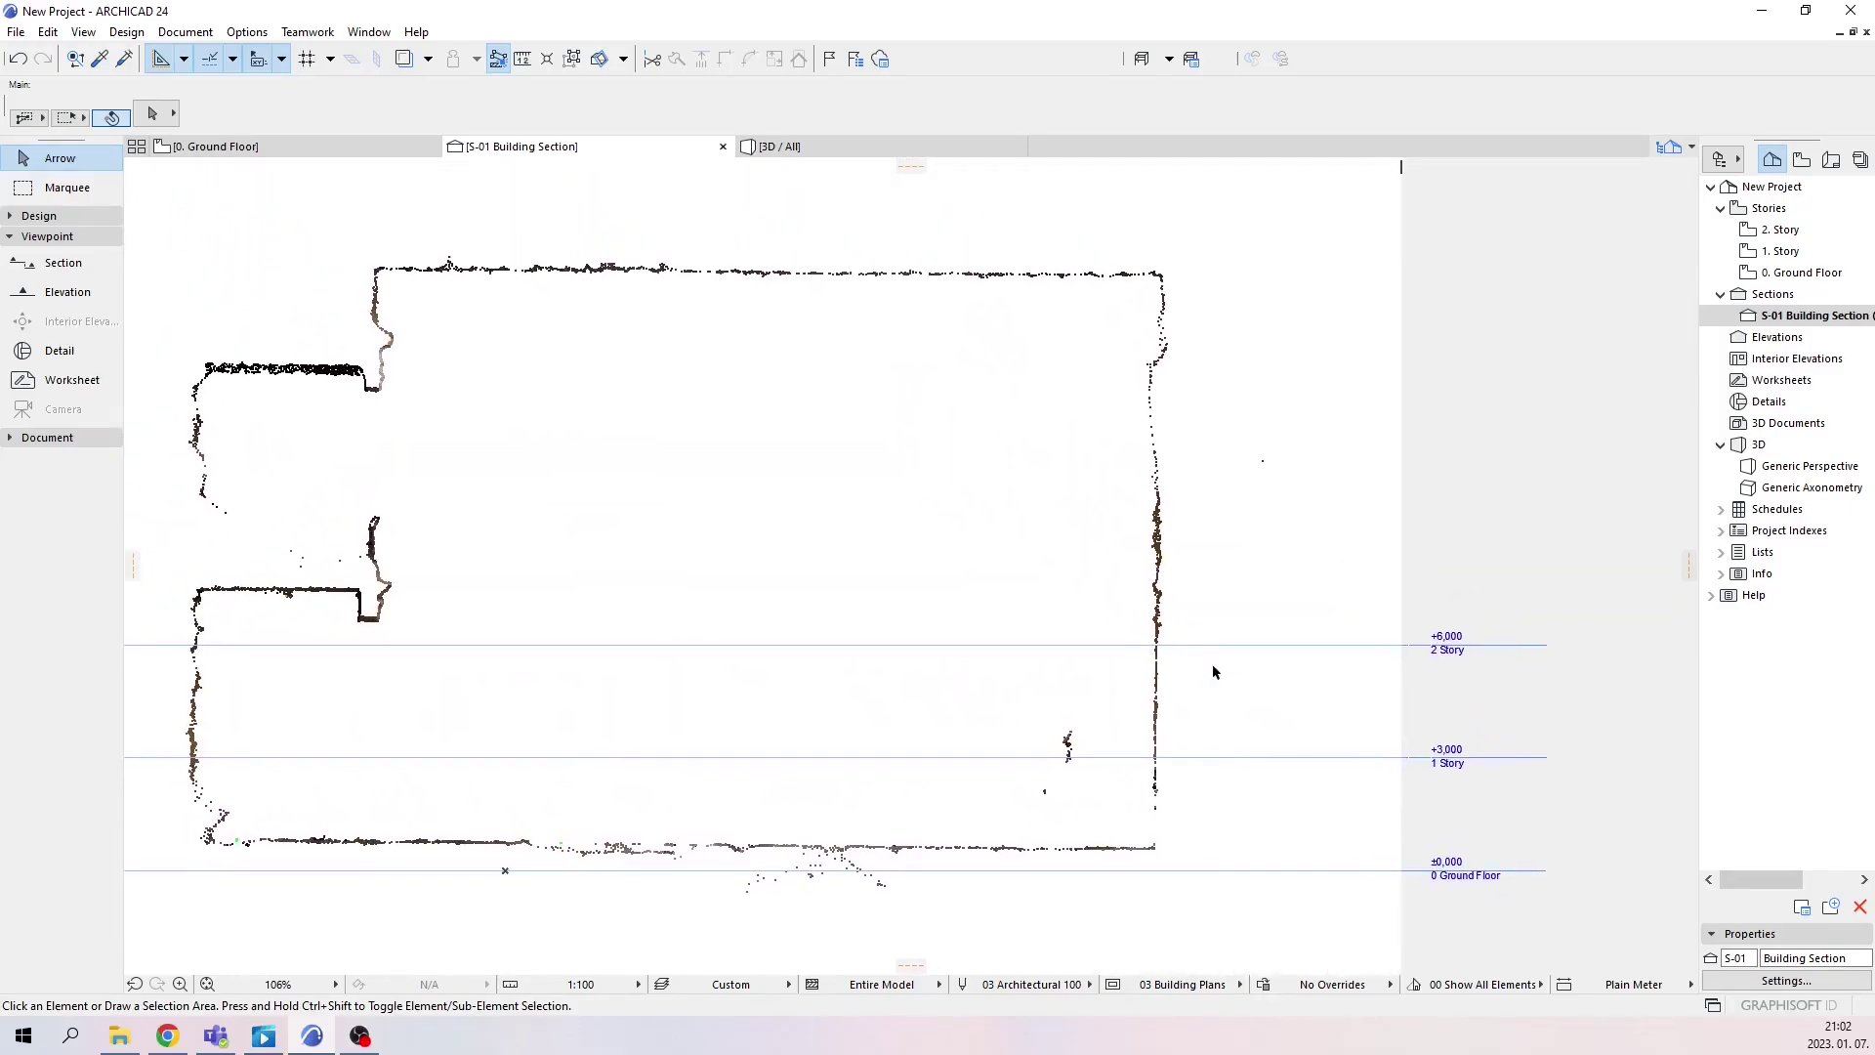
left_click(1160, 535)
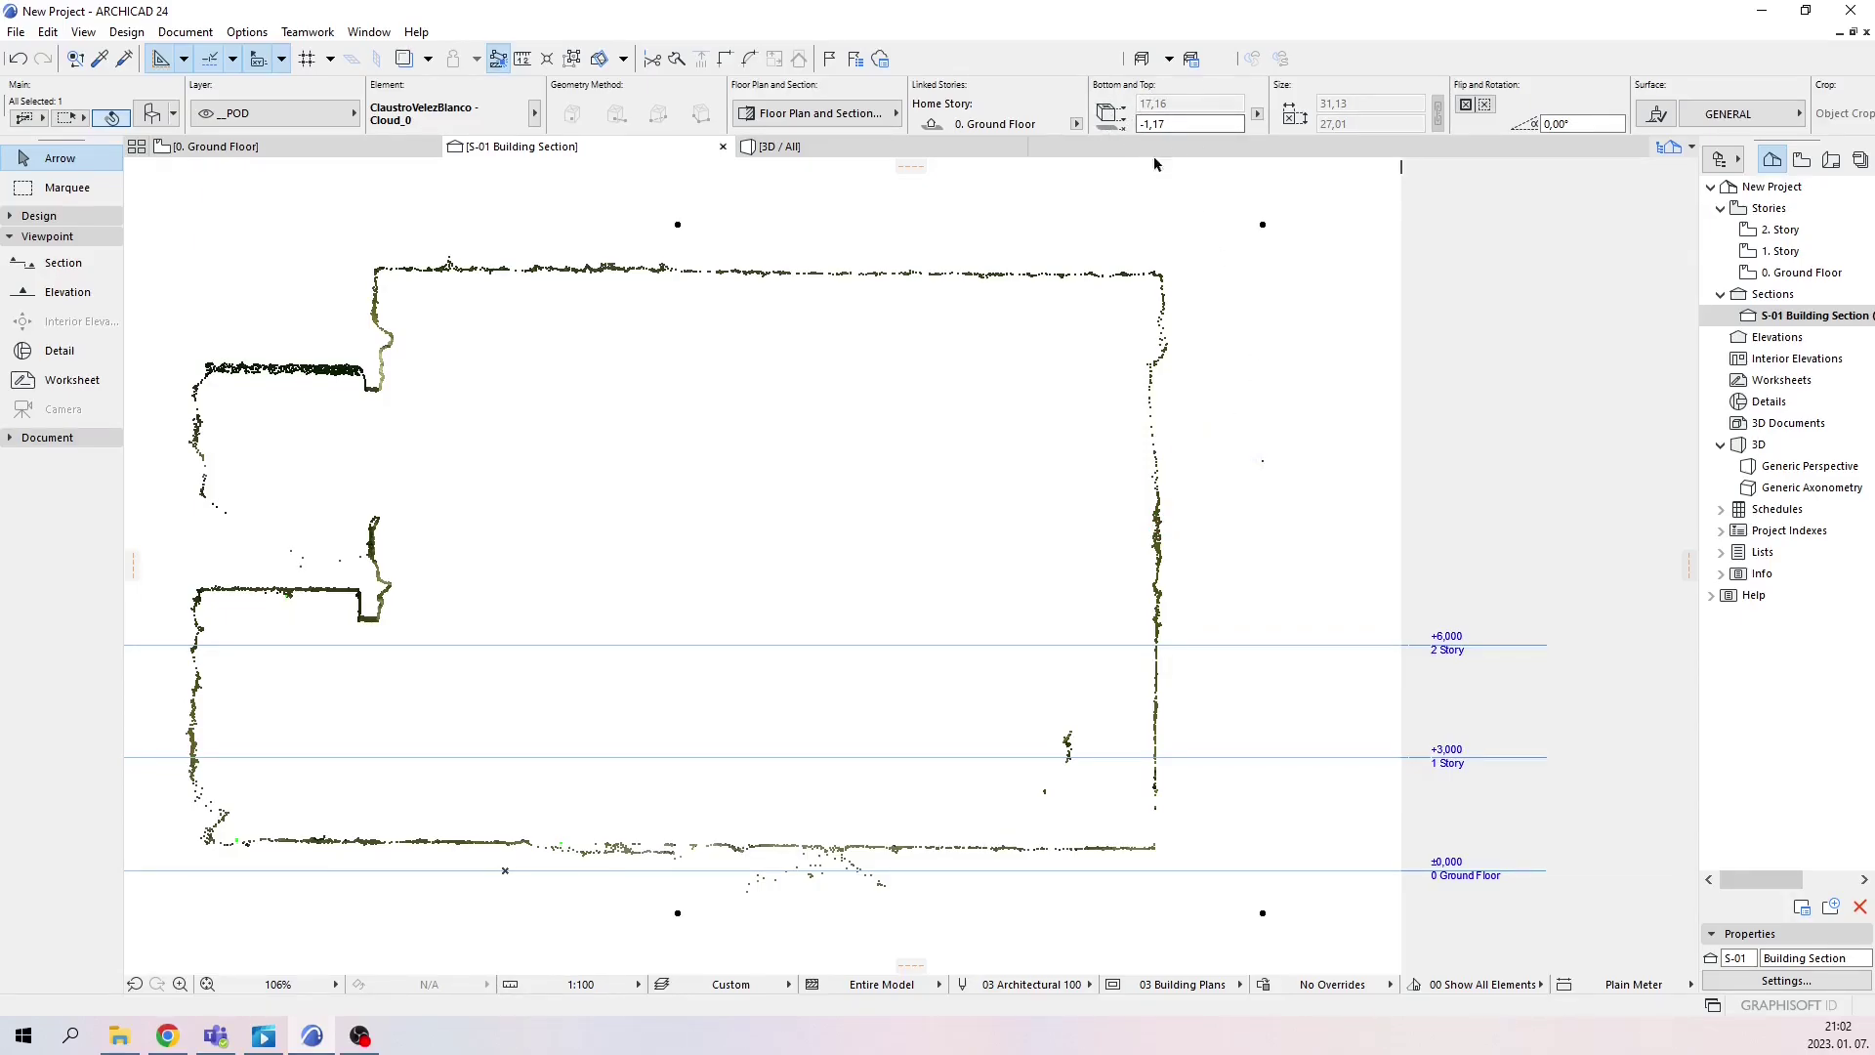
middle_click_drag(822, 846, 863, 731)
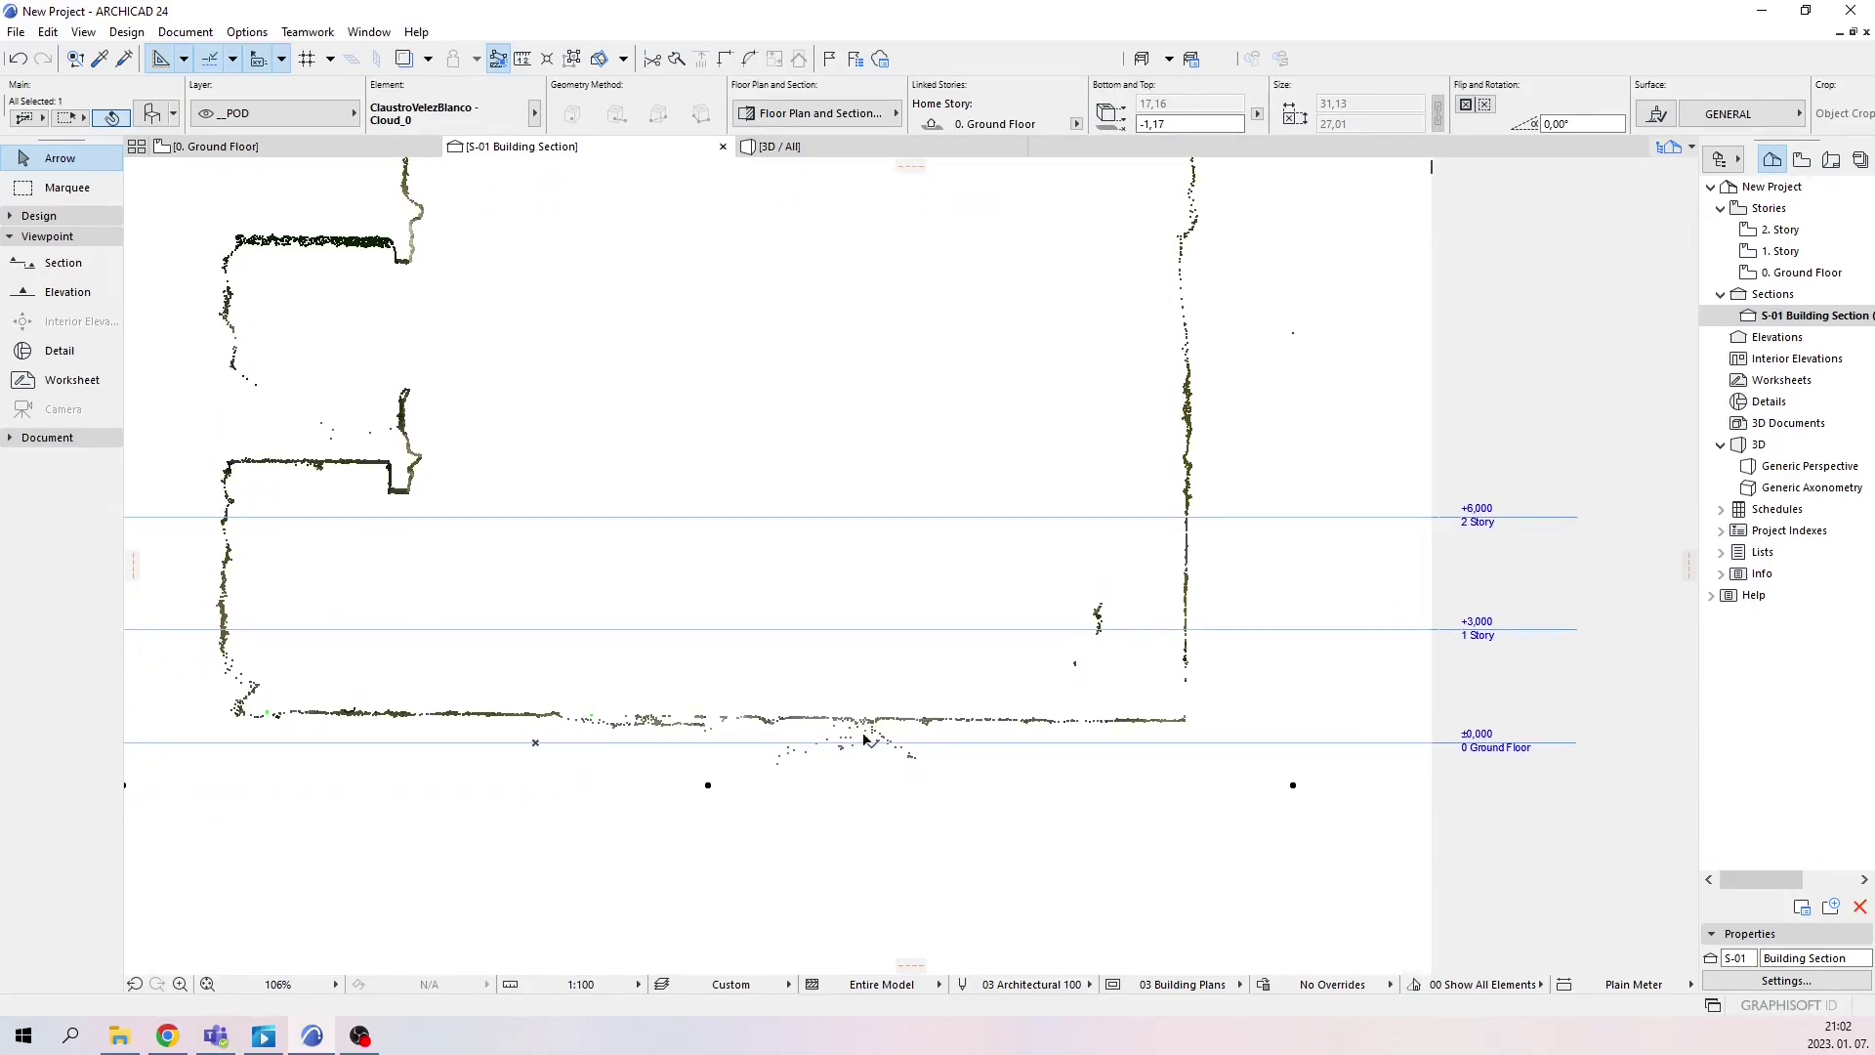
scroll(825, 796, "up", 4)
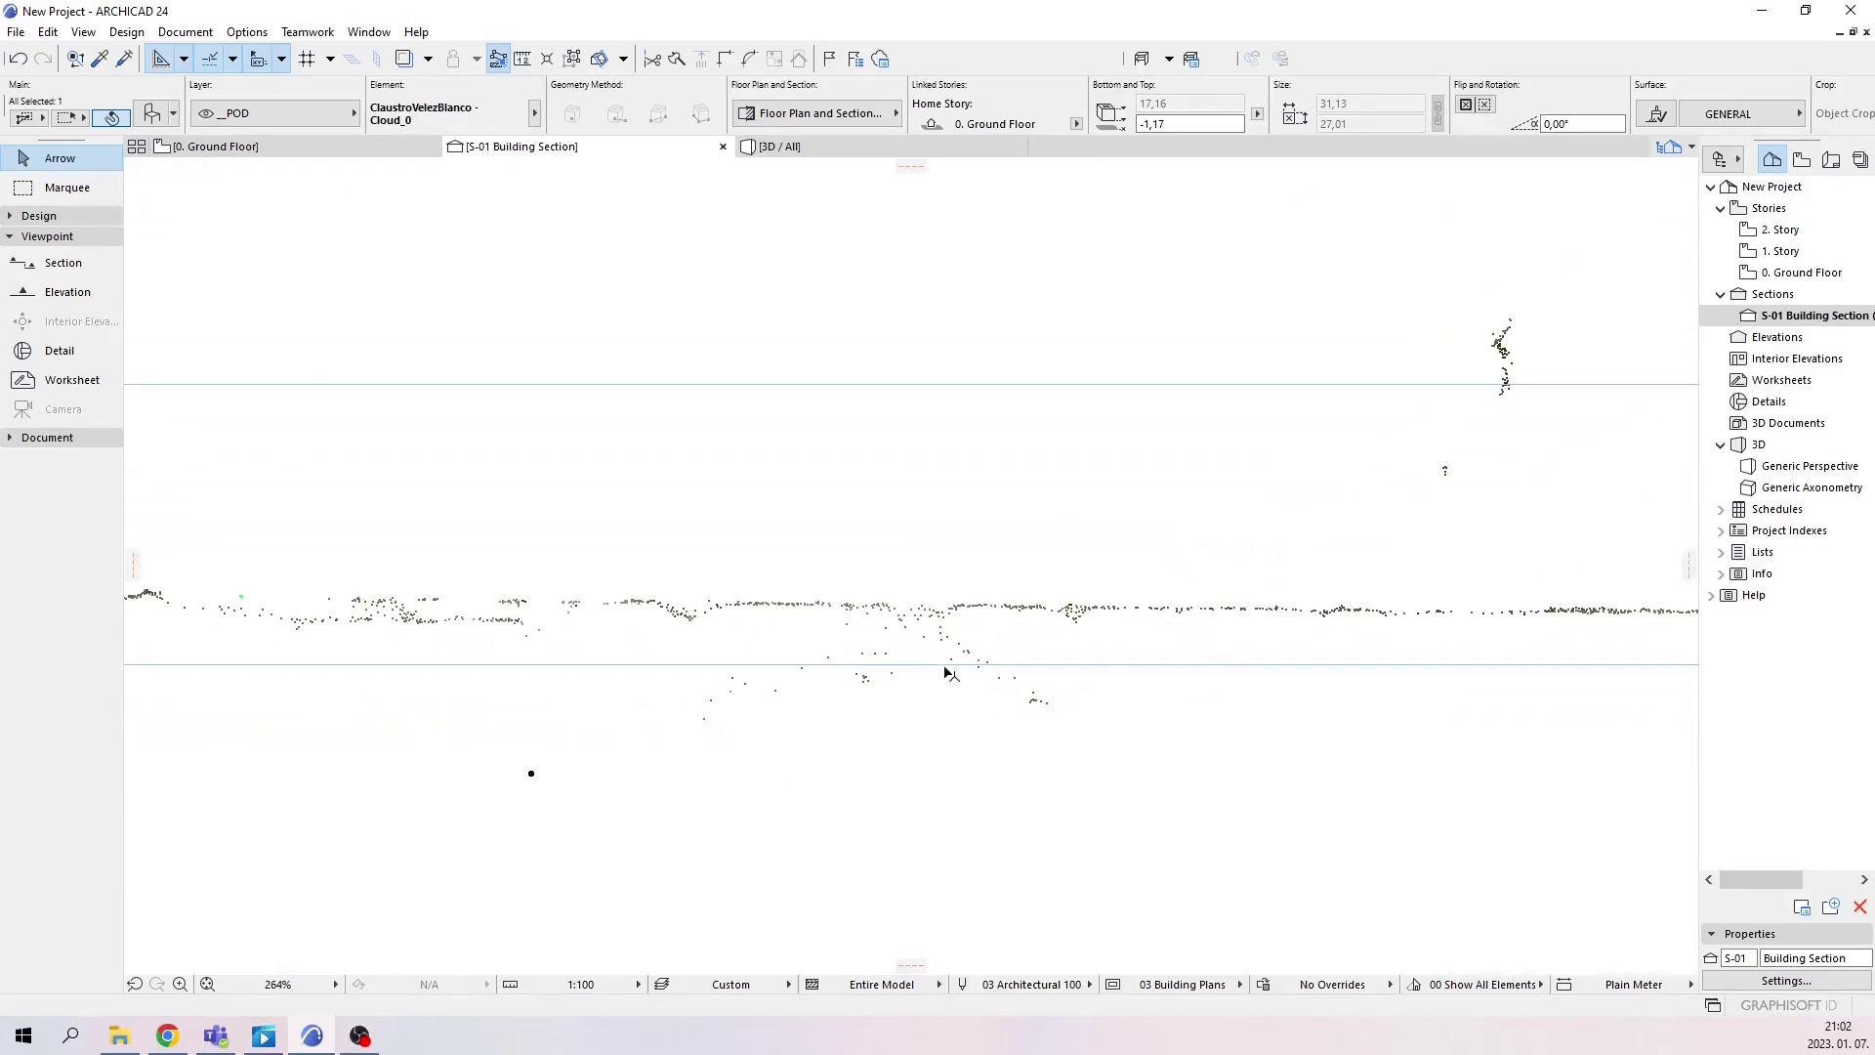
scroll(944, 737, "down", 1)
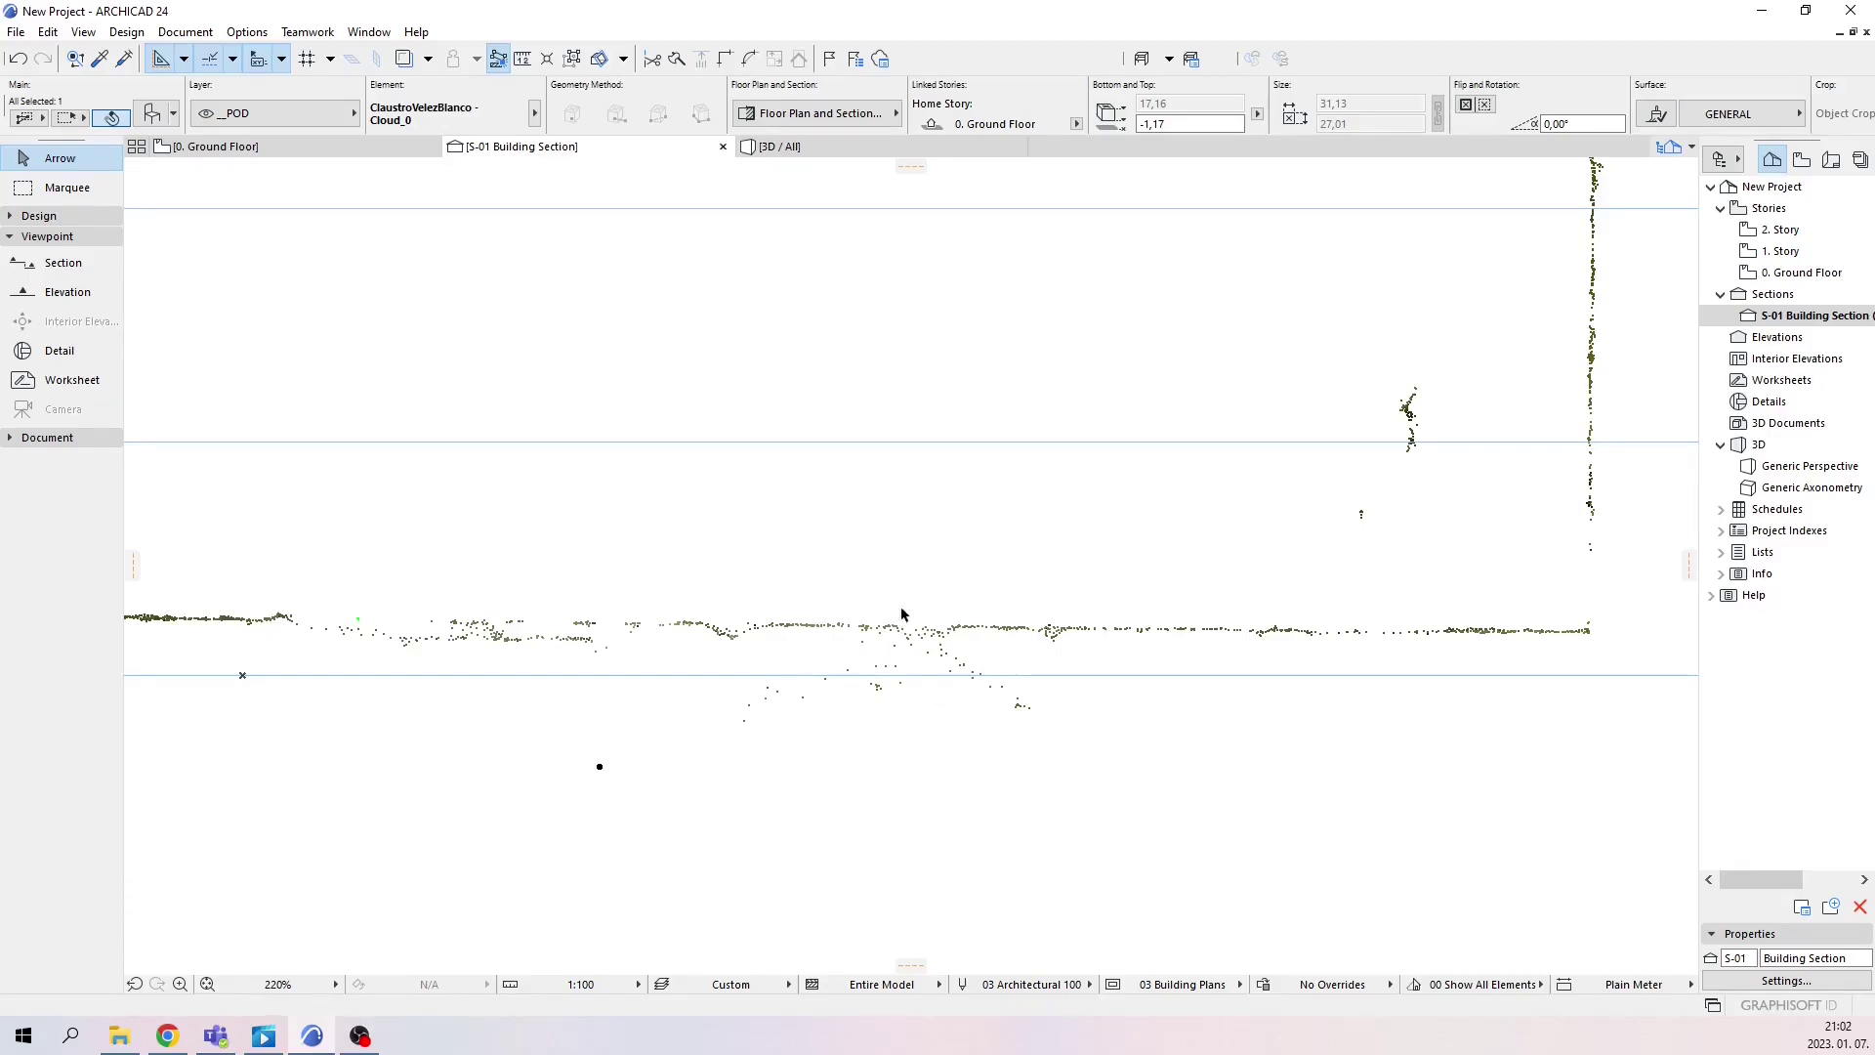
Measure the vertical distance from the 0 Ground Floor level line down to the point cloud's bottom edge
left_click(520, 60)
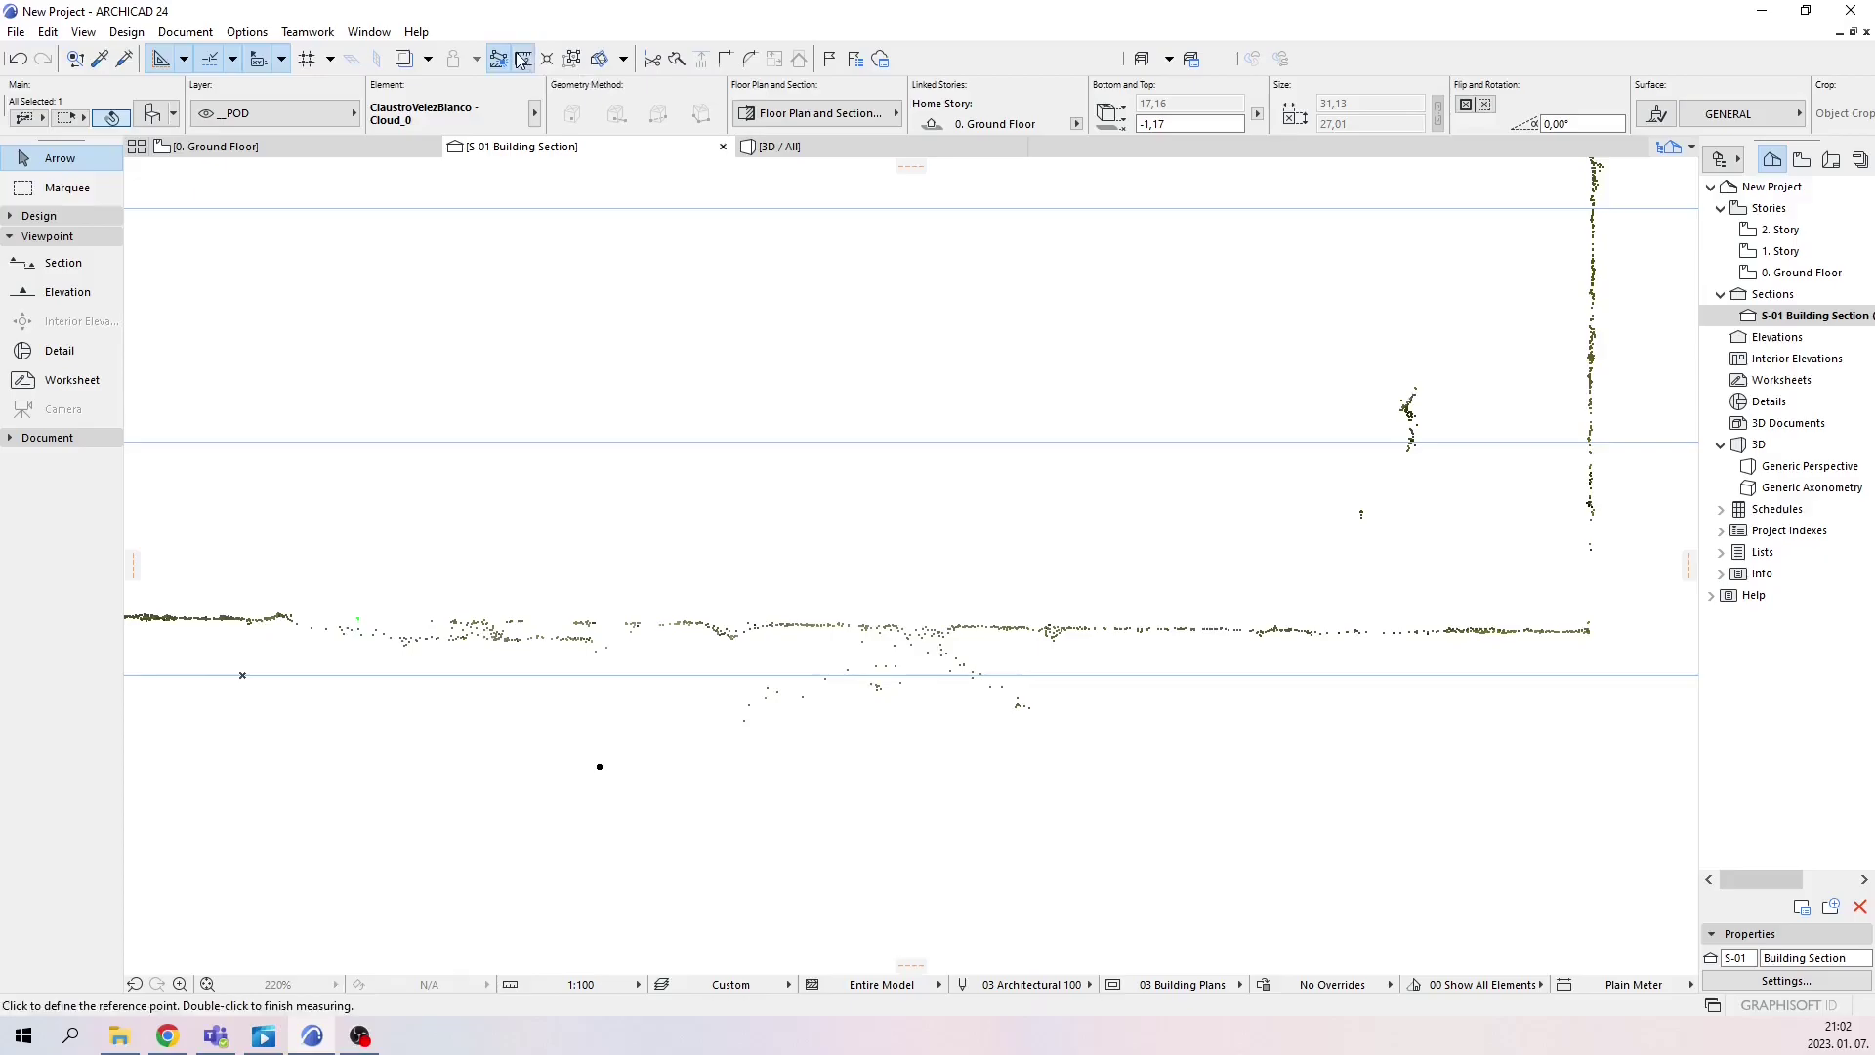
left_click(952, 671)
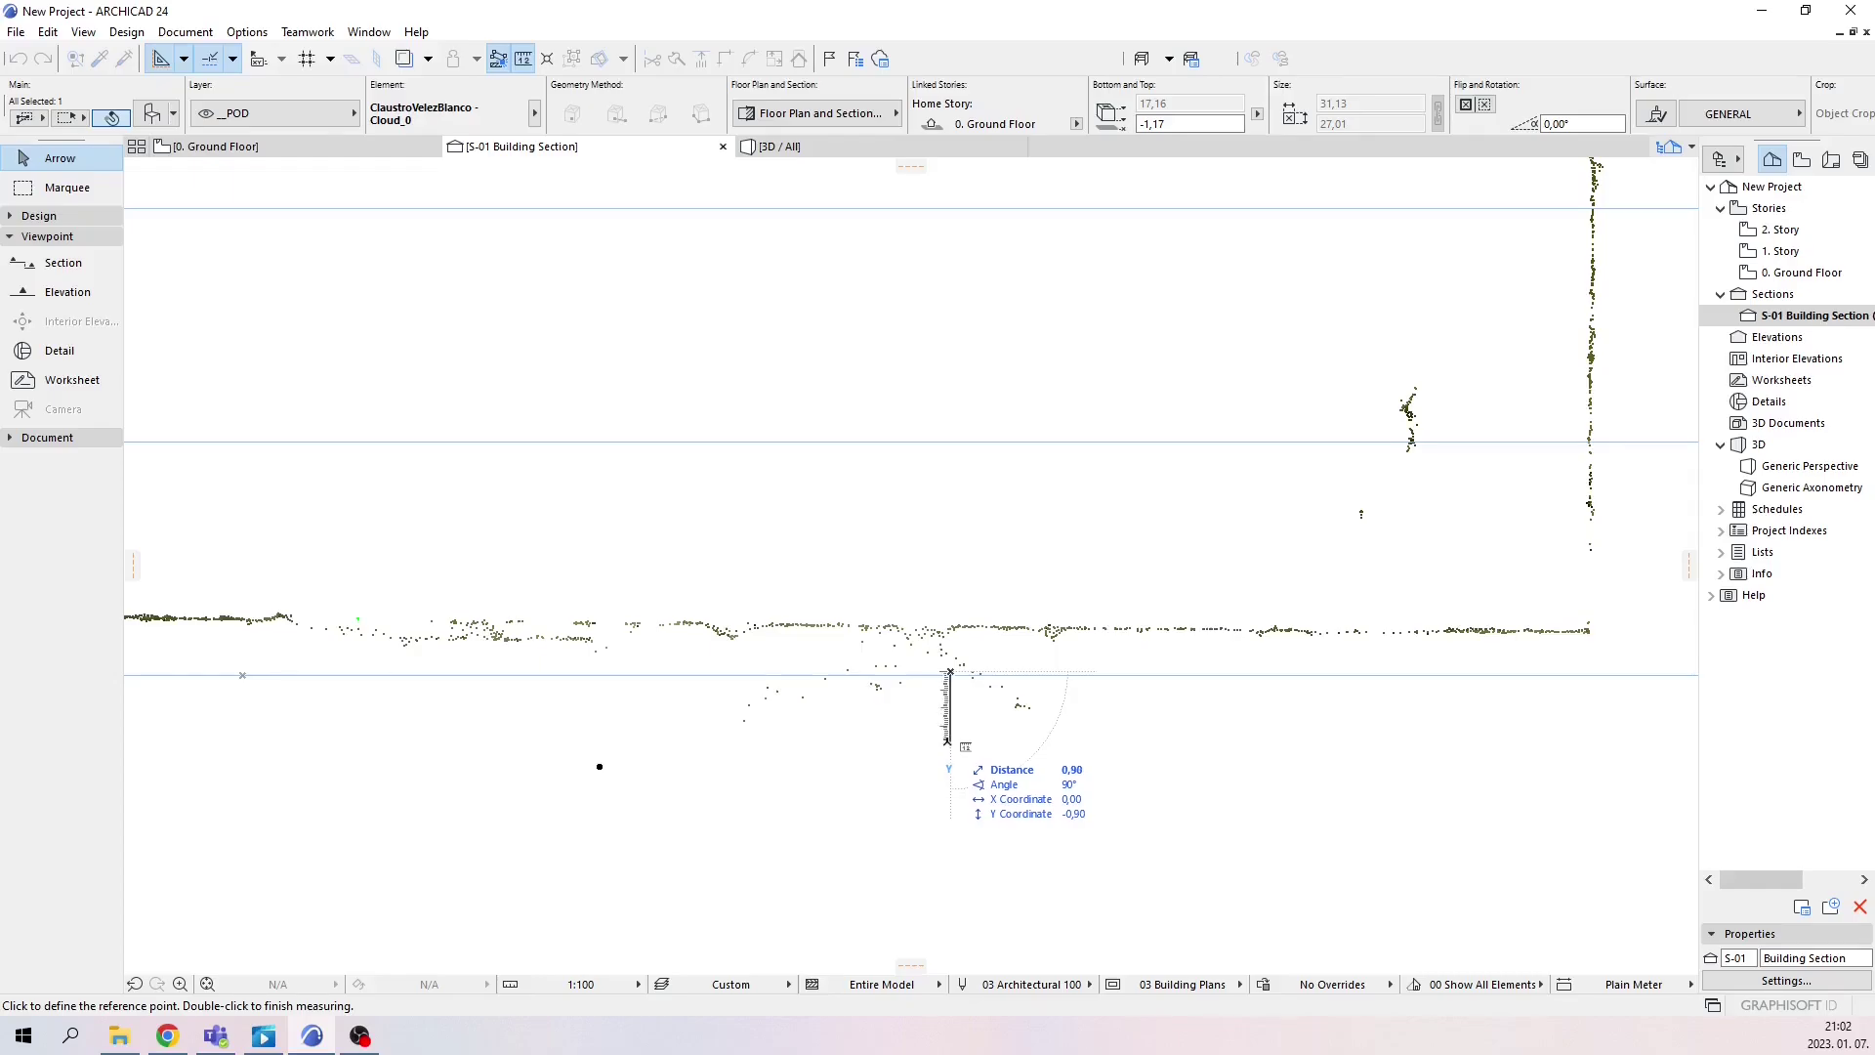
scroll(947, 742, "down", 5)
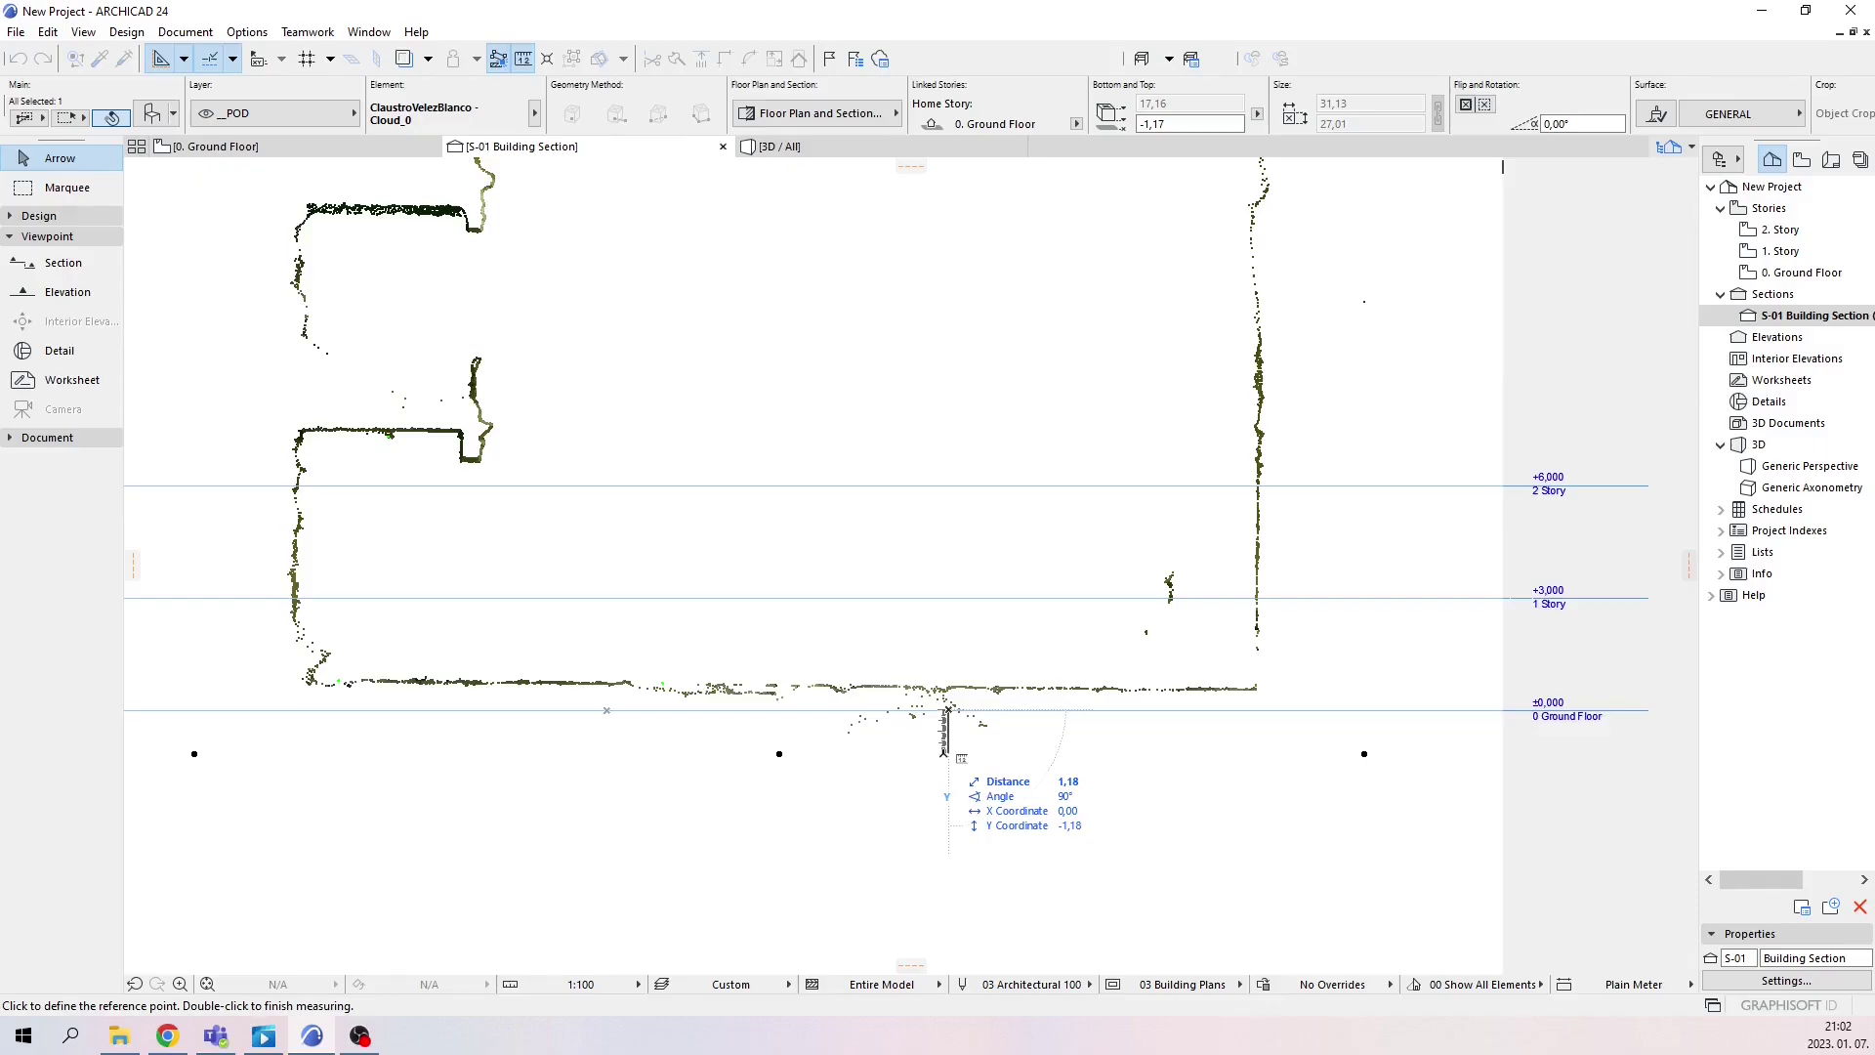
right_click(944, 753)
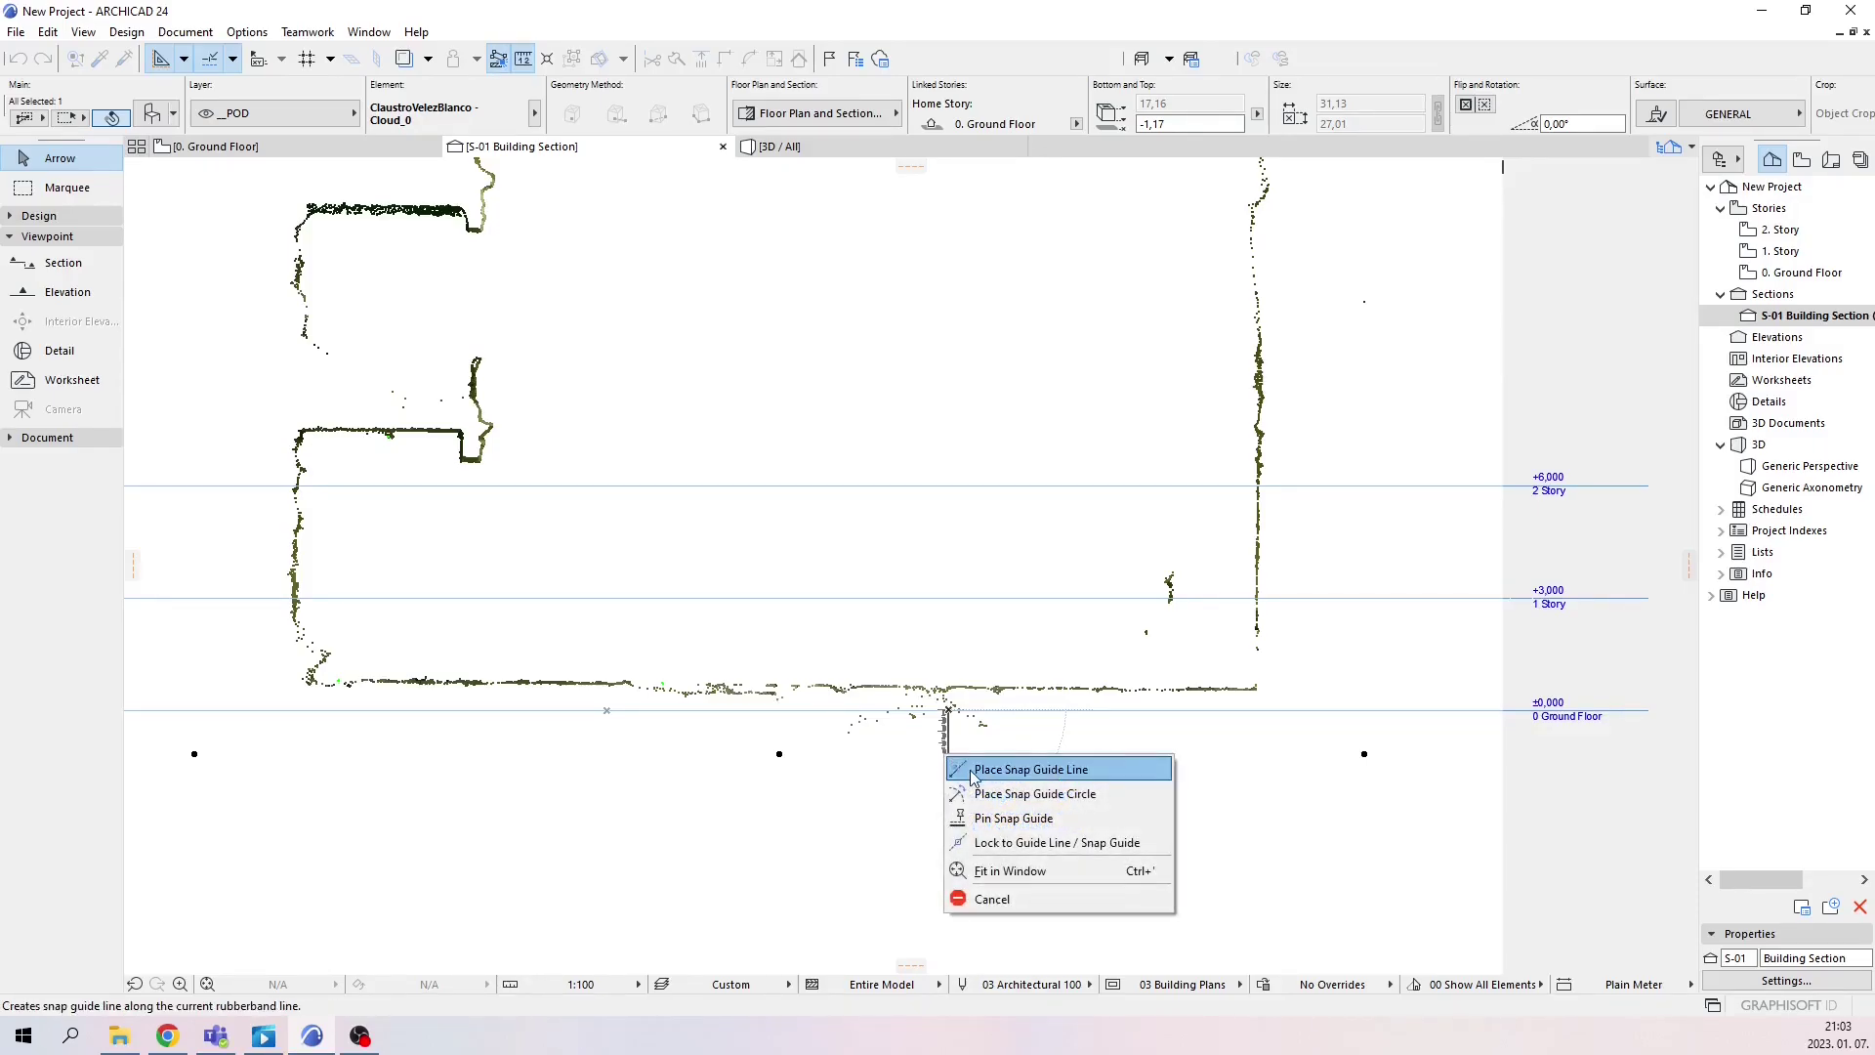
left_click(1006, 897)
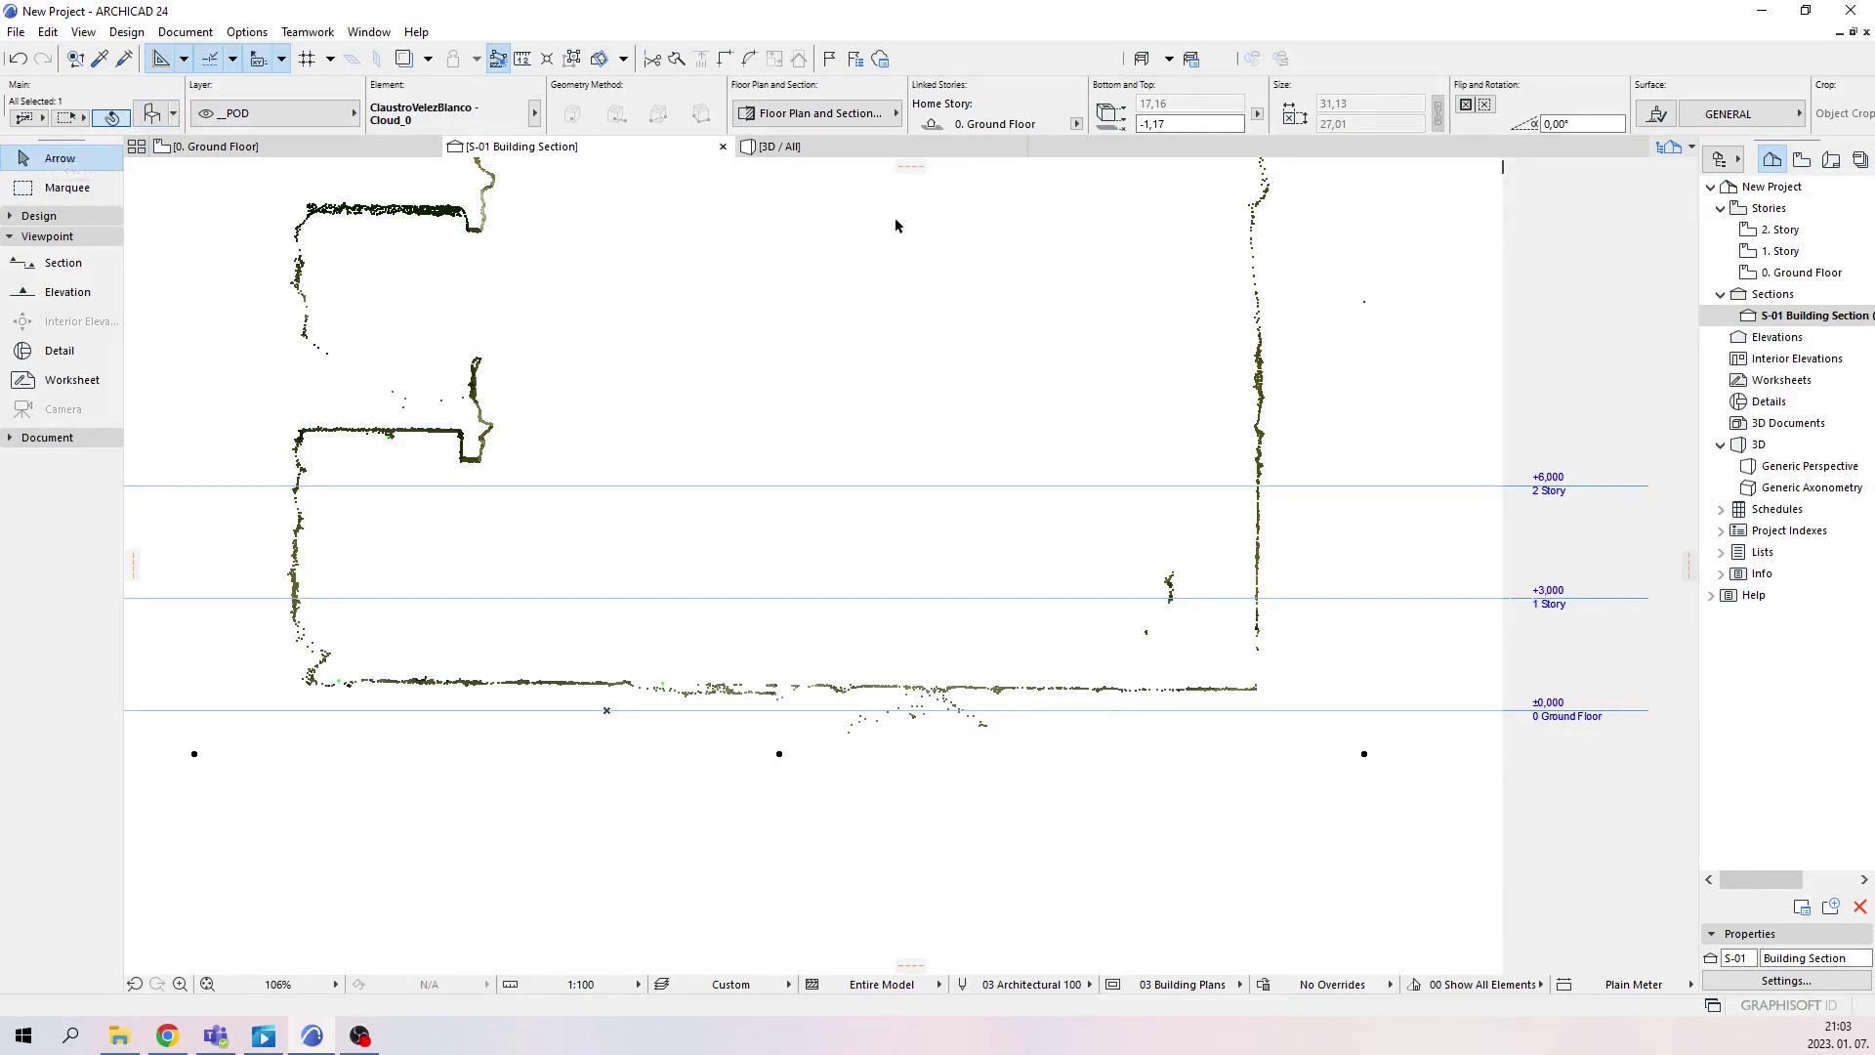
left_click(964, 250)
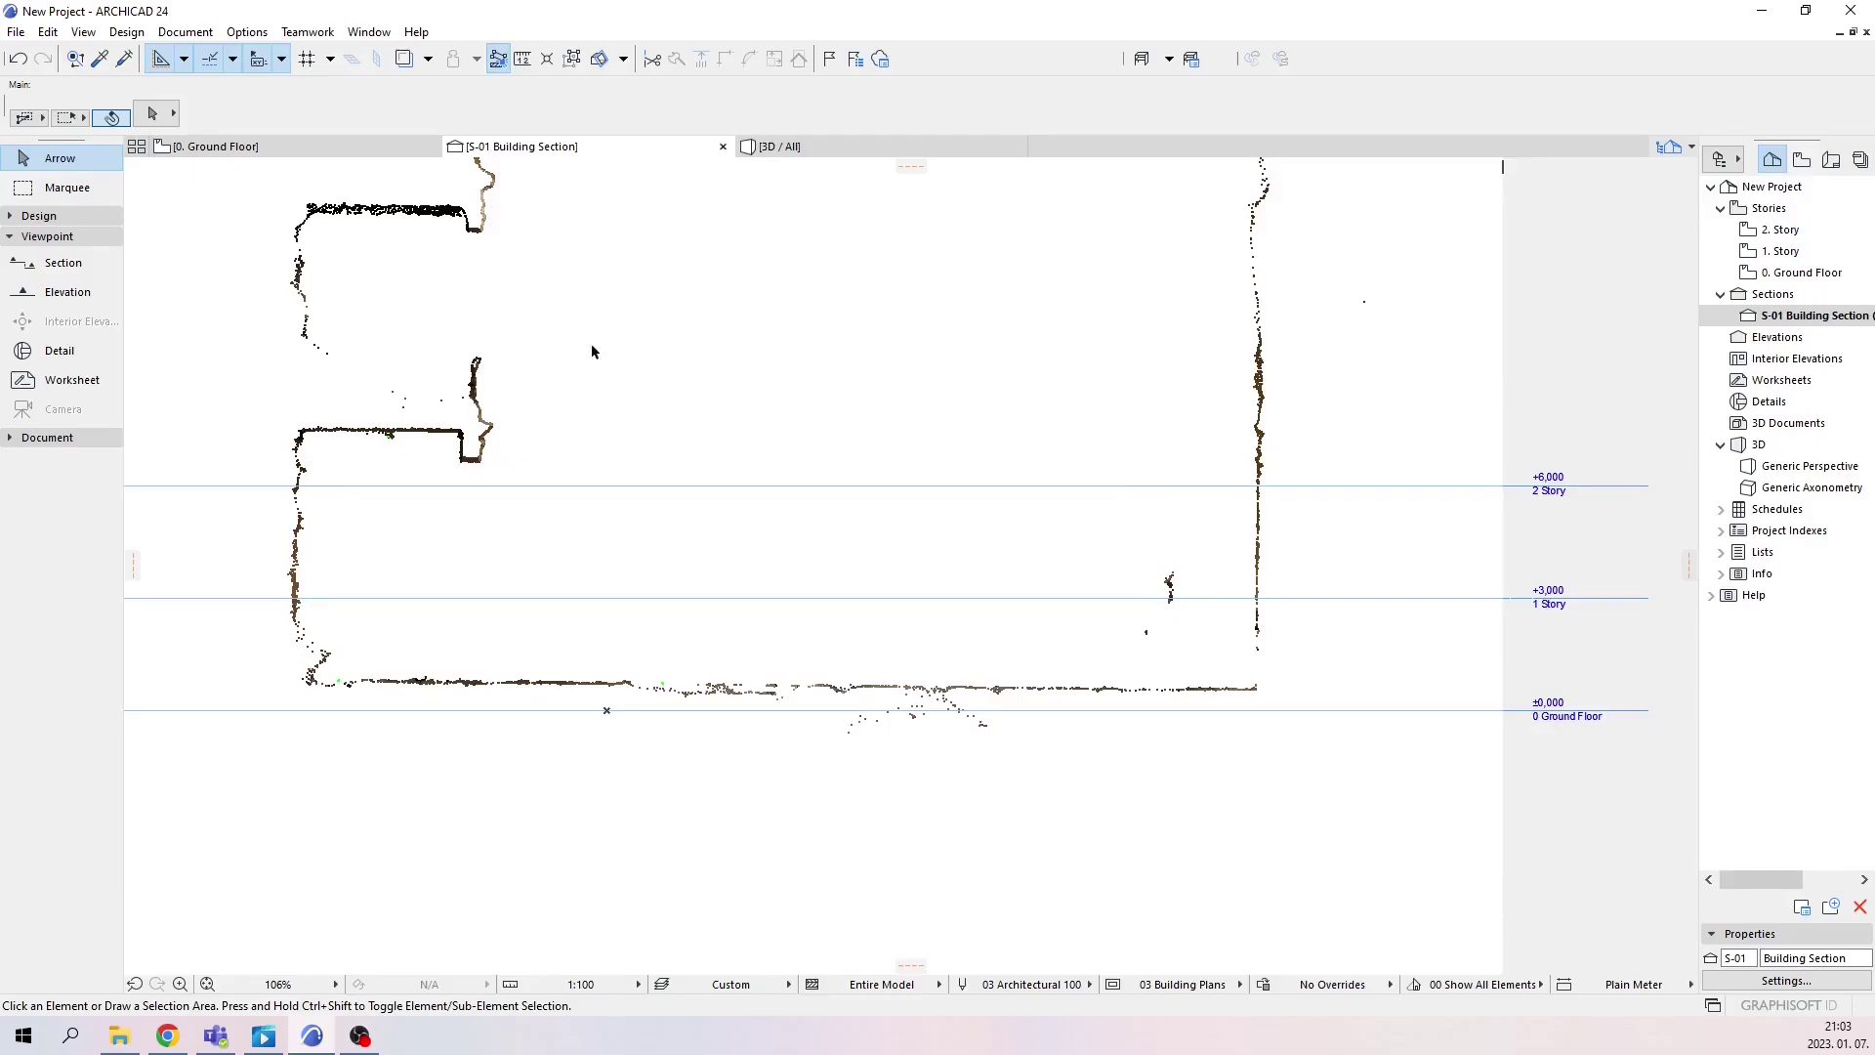
Set the point cloud's bottom elevation to -2,00 in the section
left_click(461, 212)
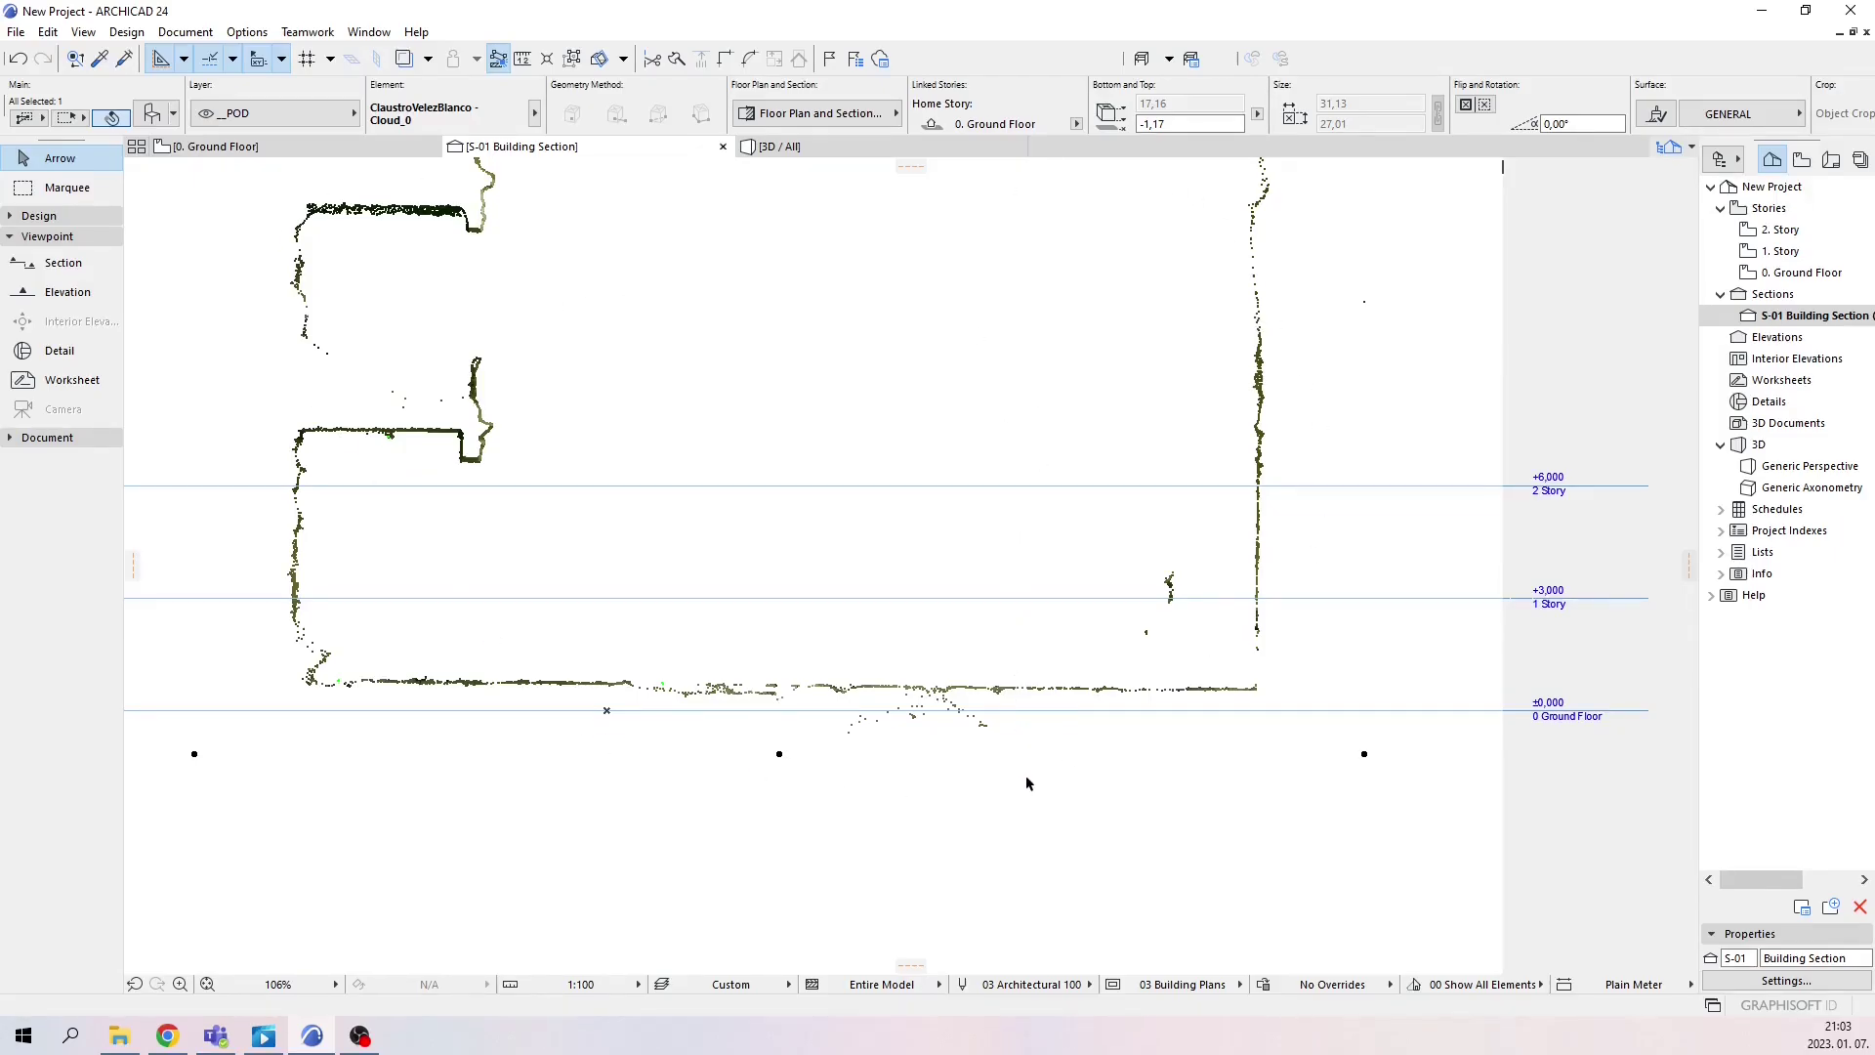
left_click(1175, 124)
type("2")
key("Return")
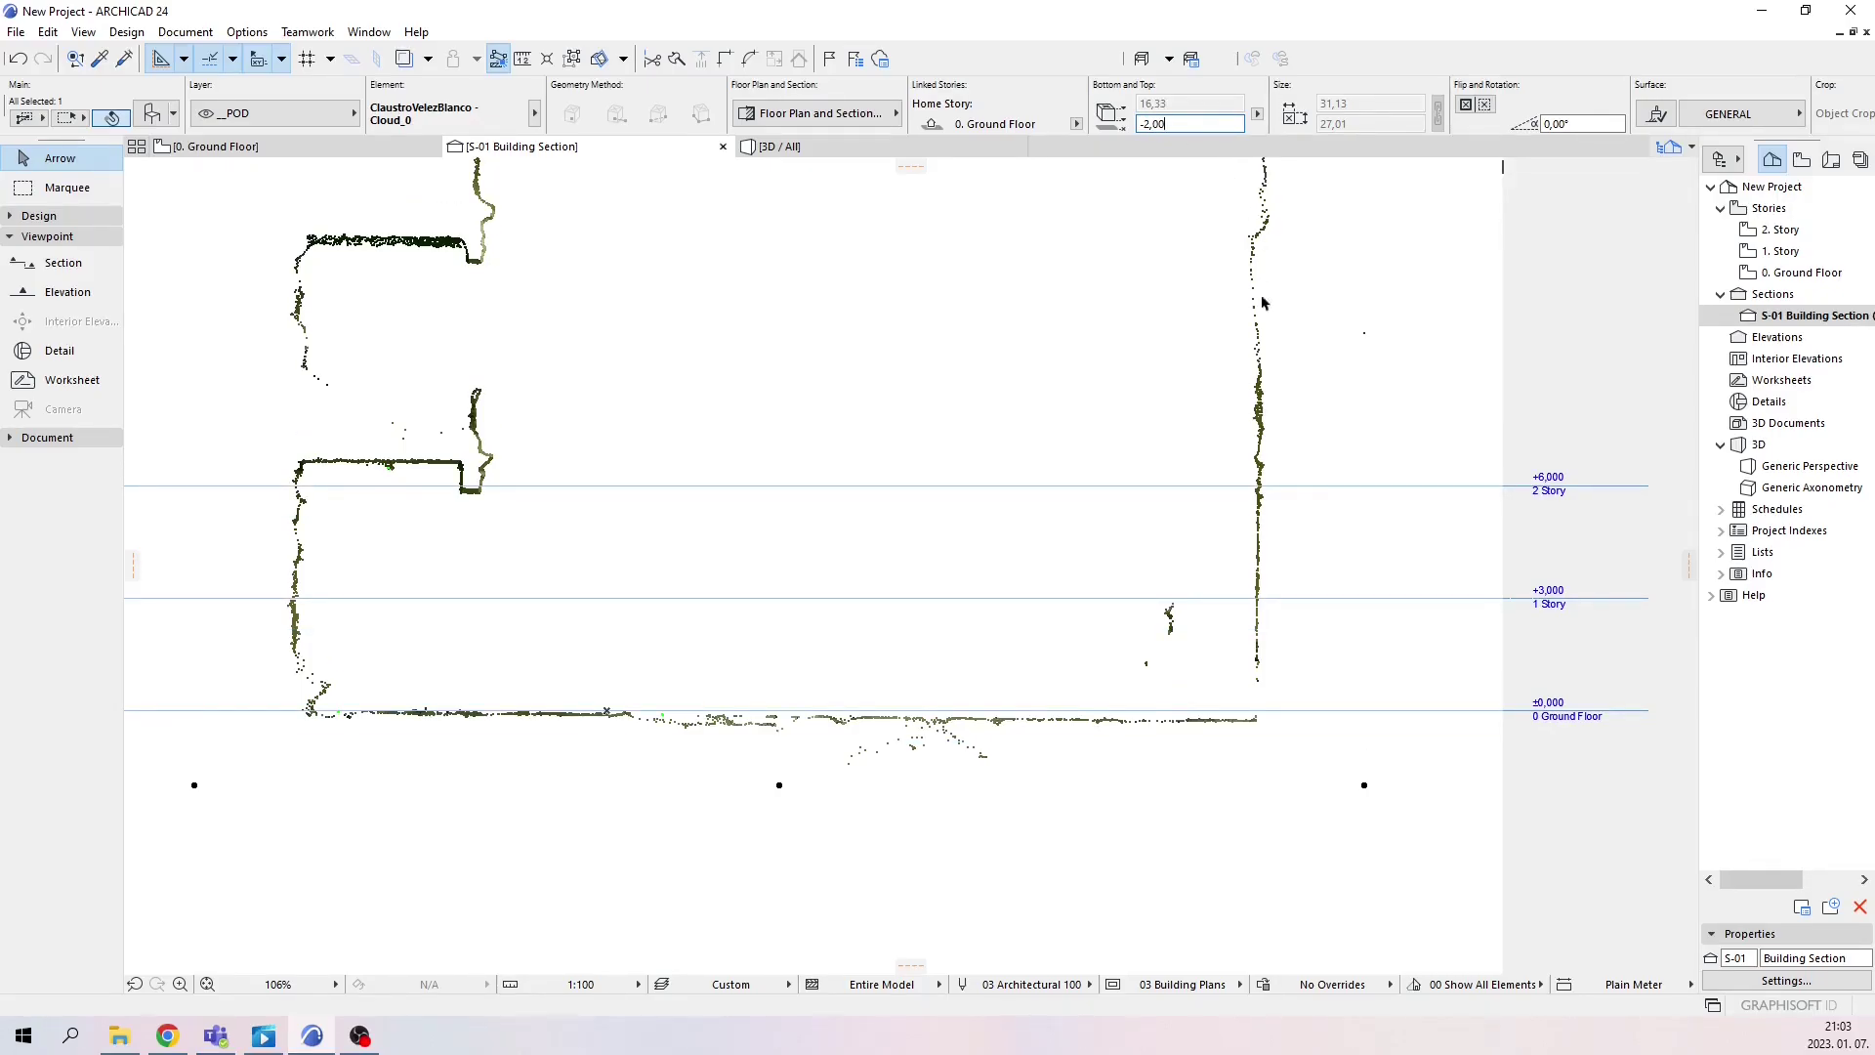
Fine-tune the point cloud's bottom elevation to -1,90 so its floor sits closer to the 0 Ground Floor level line
scroll(1102, 724, "up", 3)
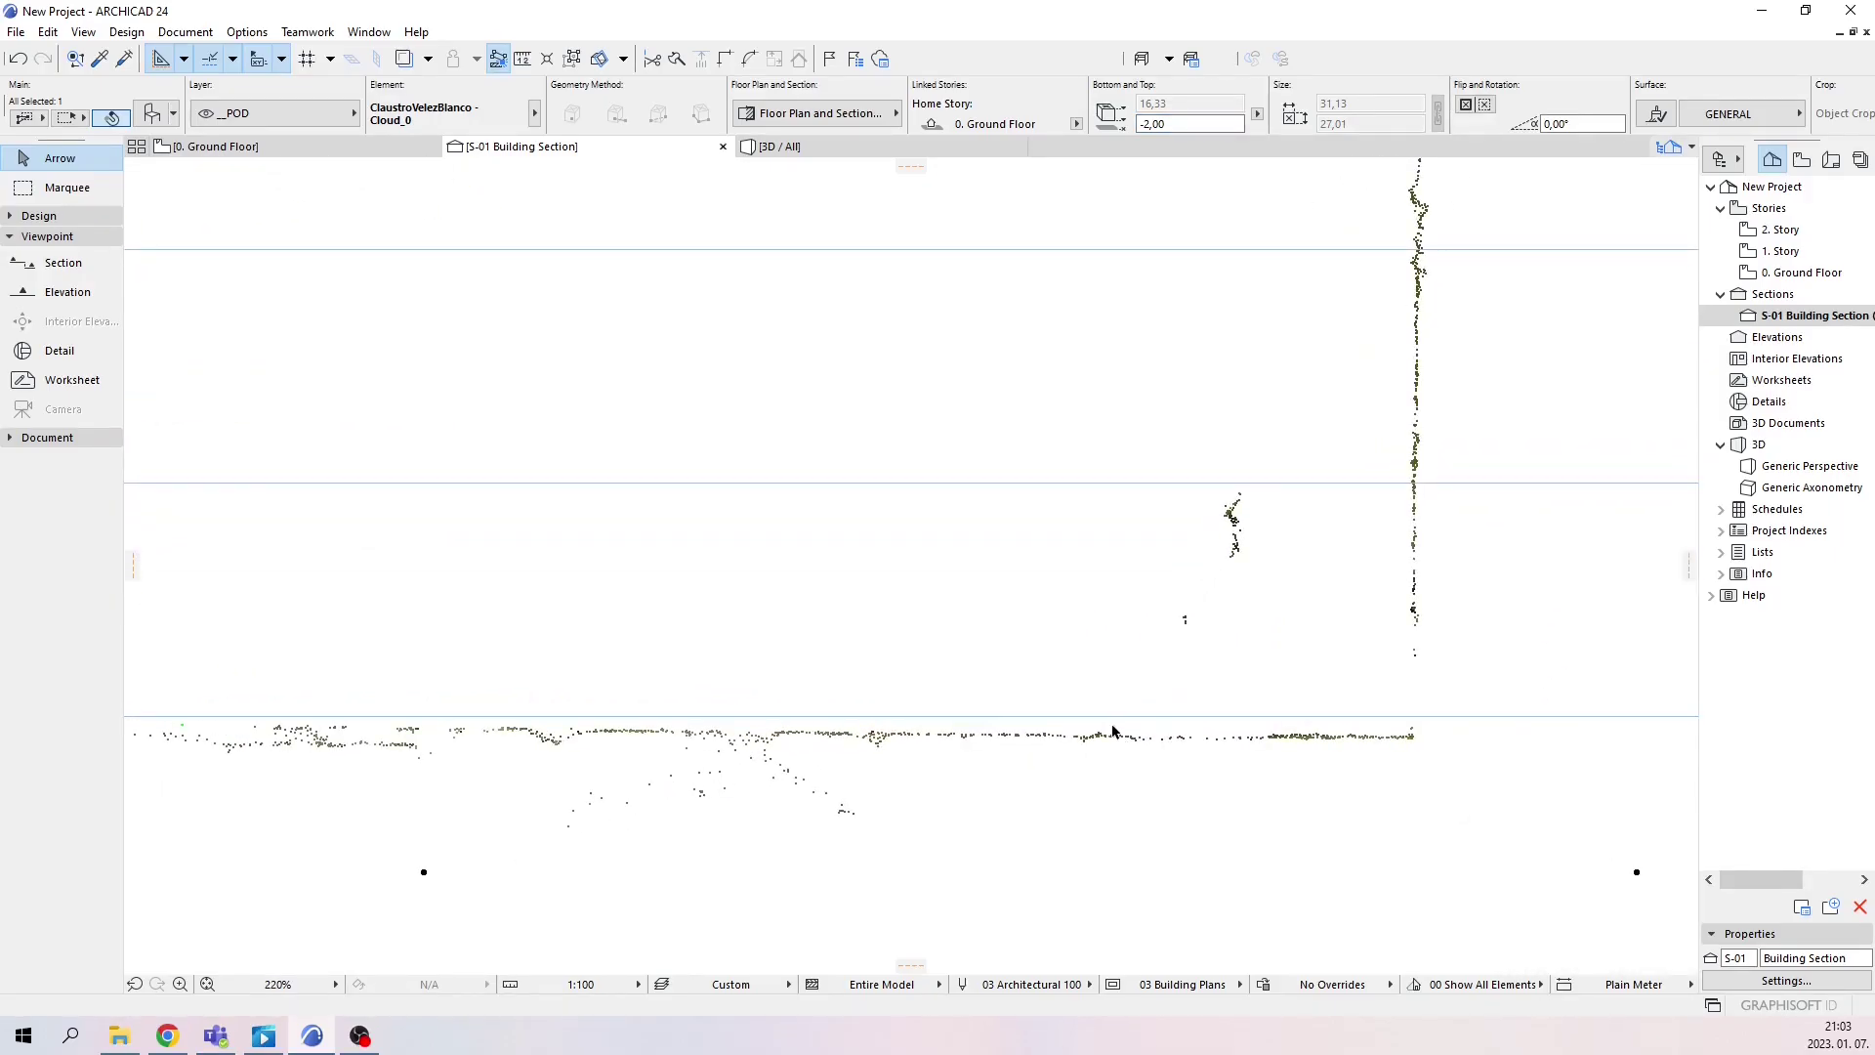
left_click(1170, 127)
left_click_drag(1169, 123, 1139, 121)
type("1")
key("Return")
Examine how the point cloud's floor lines up with the story level lines at both ends of the section
scroll(1248, 694, "down", 6)
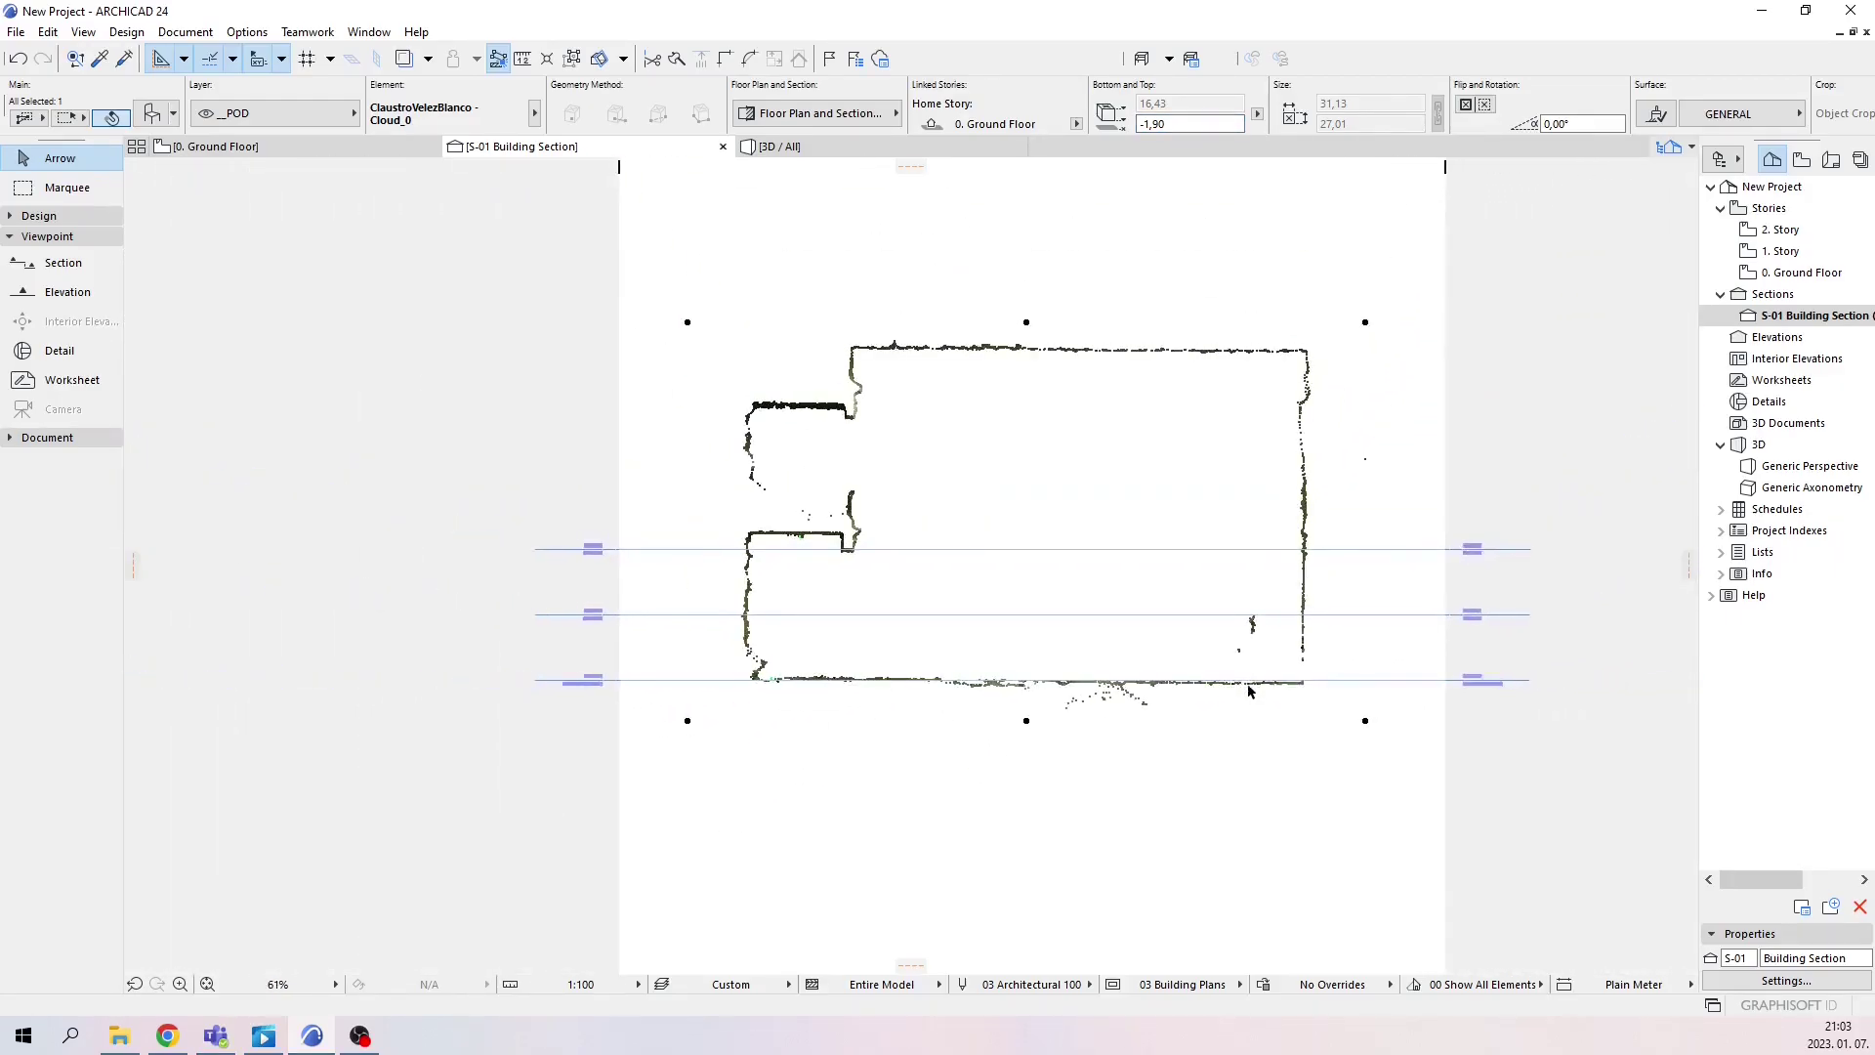
scroll(1255, 689, "up", 2)
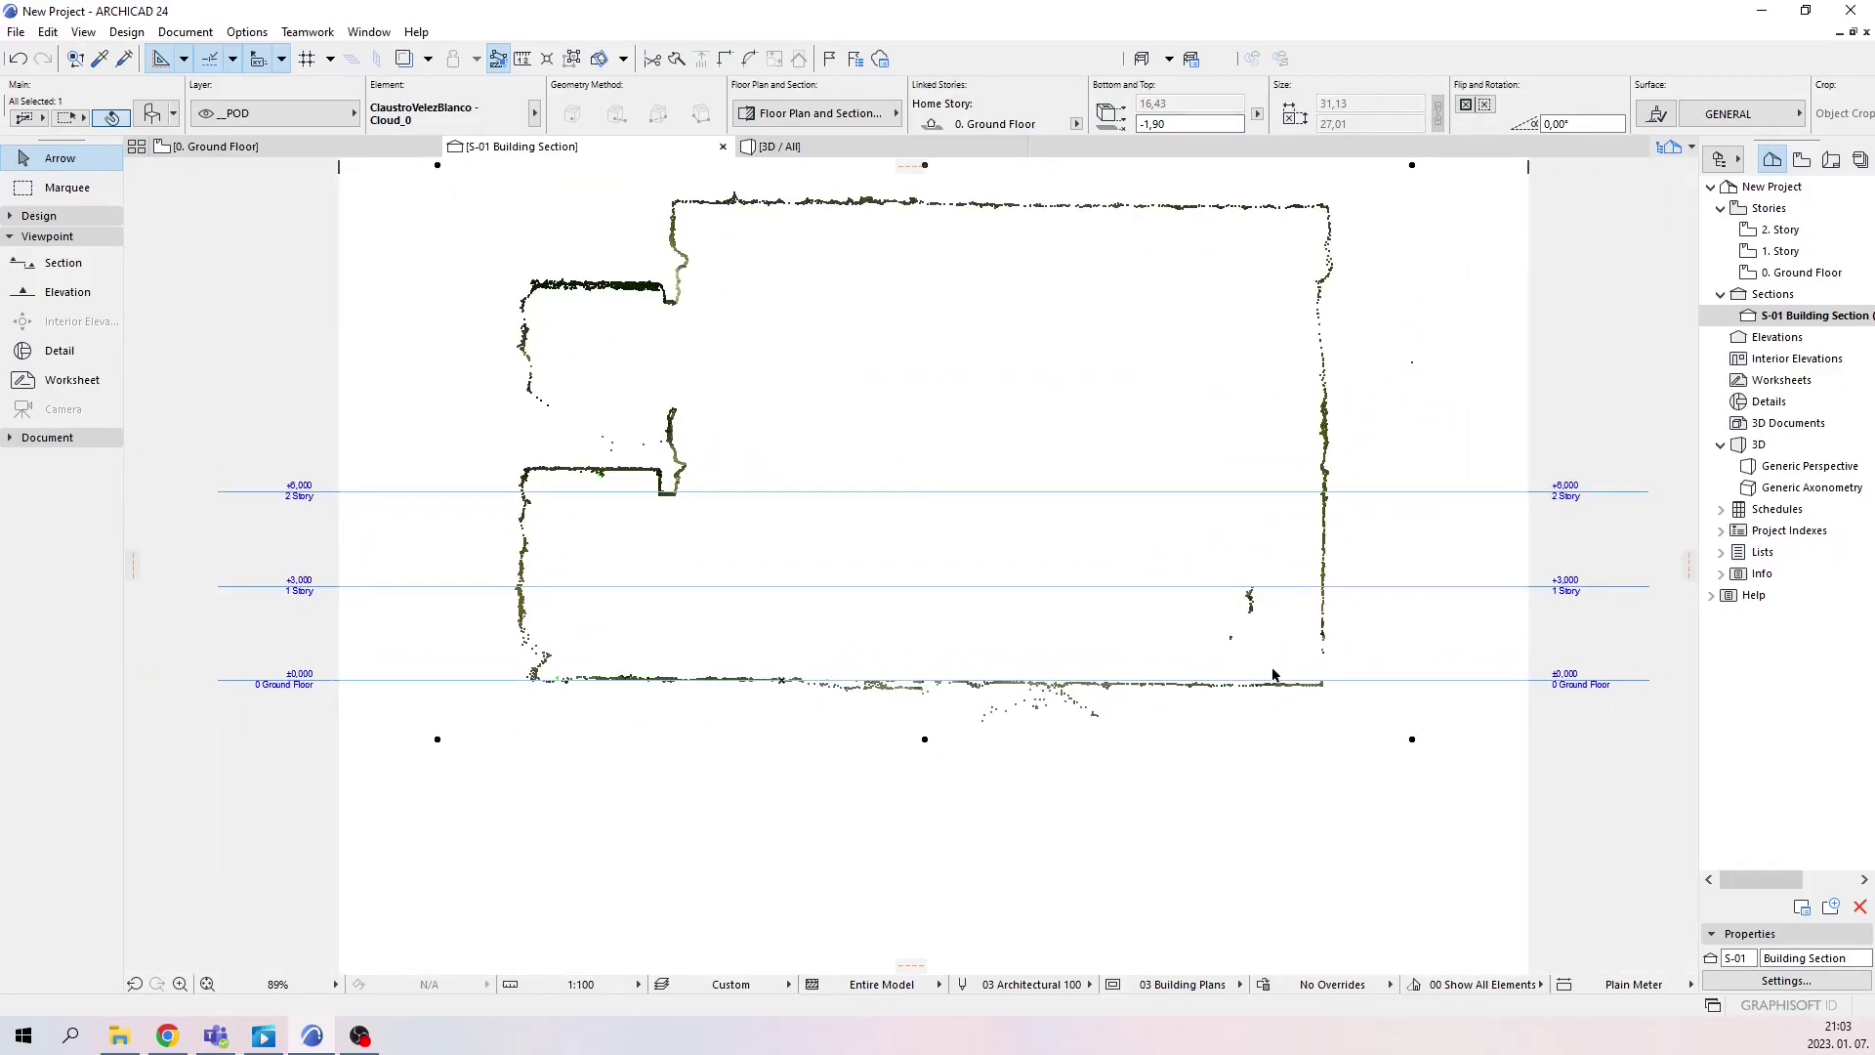
middle_click_drag(1527, 732, 1367, 759)
scroll(1393, 699, "up", 4)
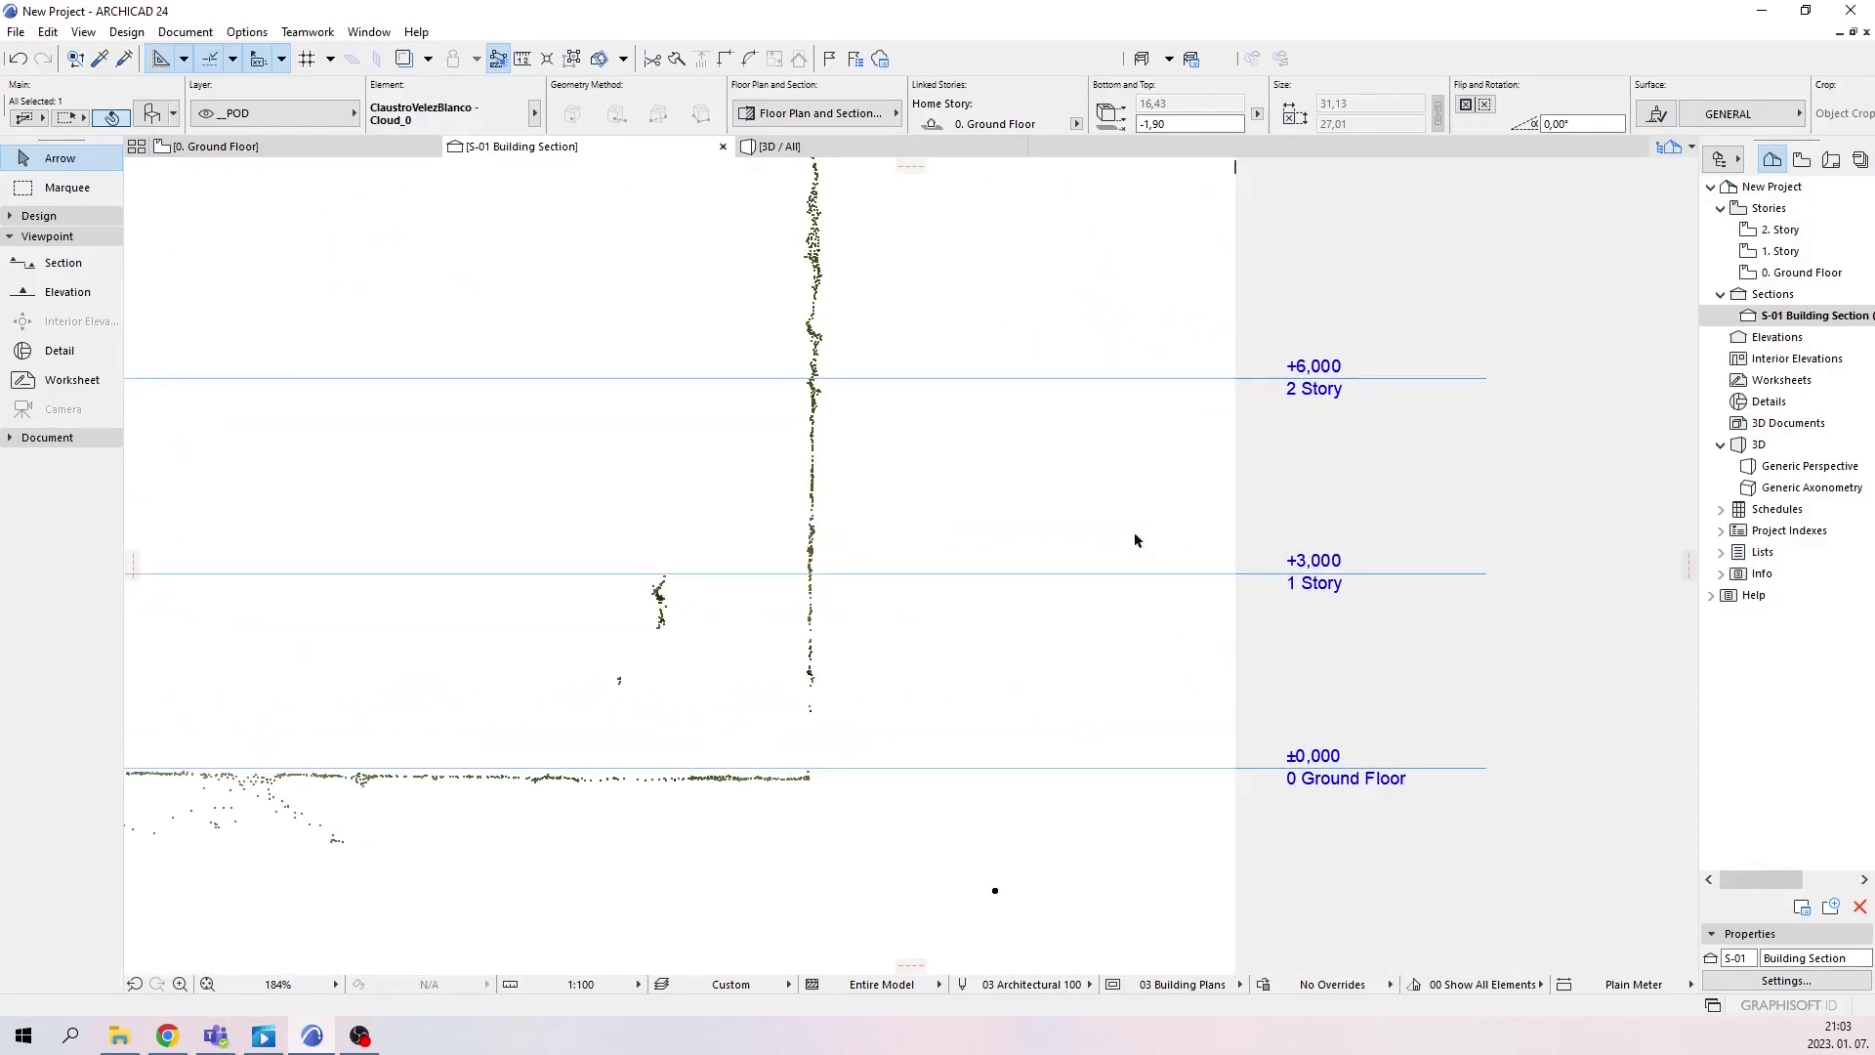
scroll(1177, 534, "down", 5)
middle_click_drag(625, 539, 860, 591)
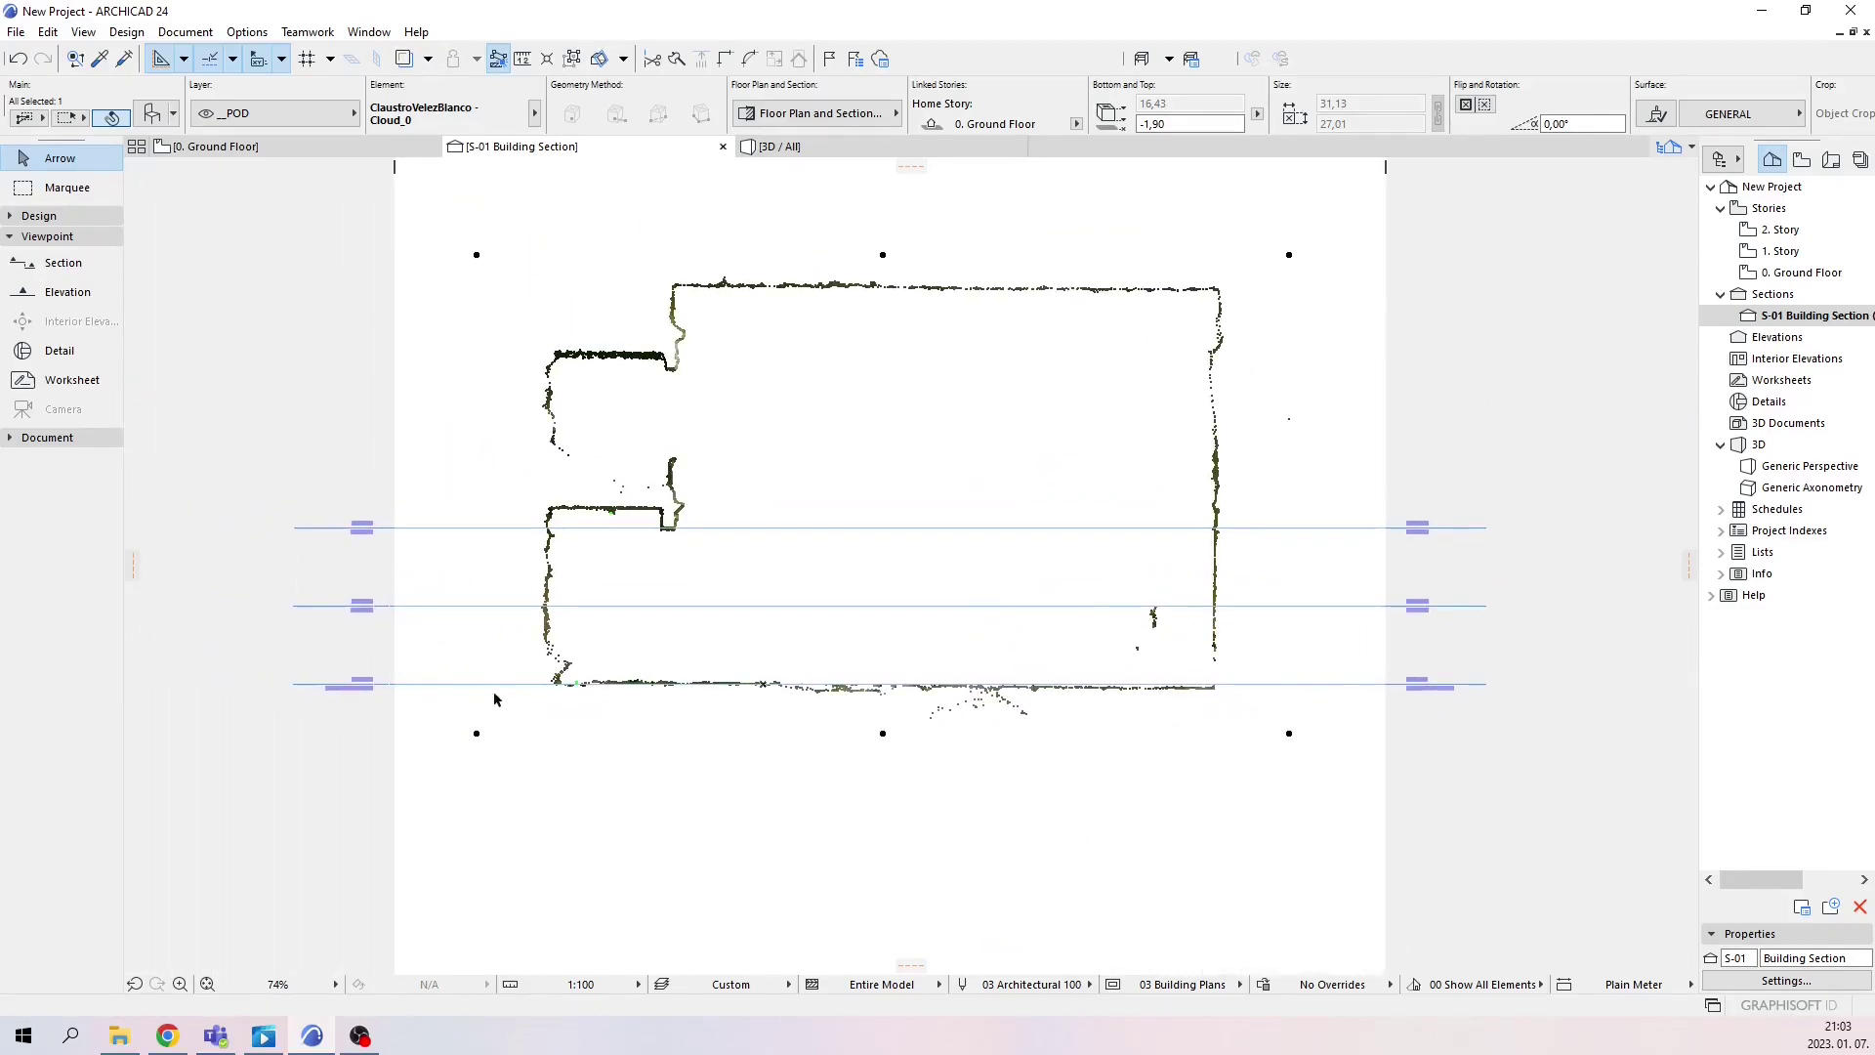
scroll(364, 695, "up", 5)
scroll(366, 689, "up", 1)
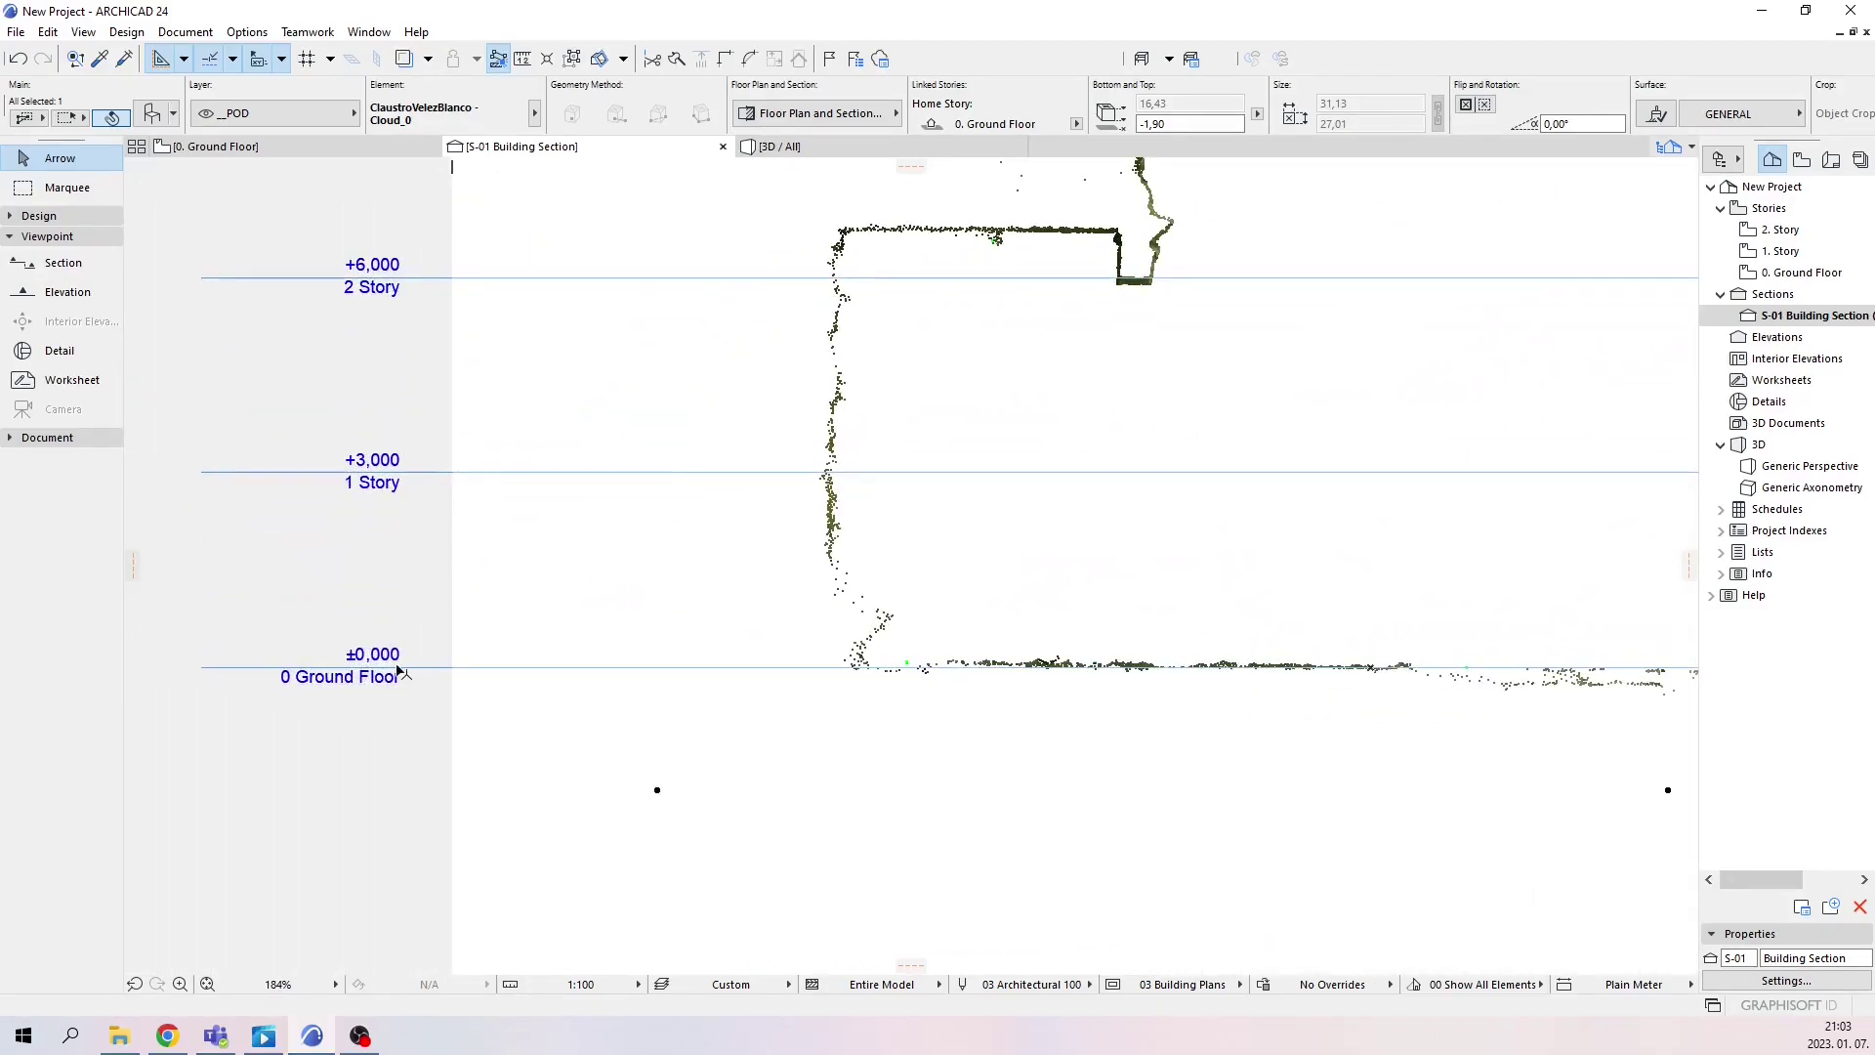
key("Escape")
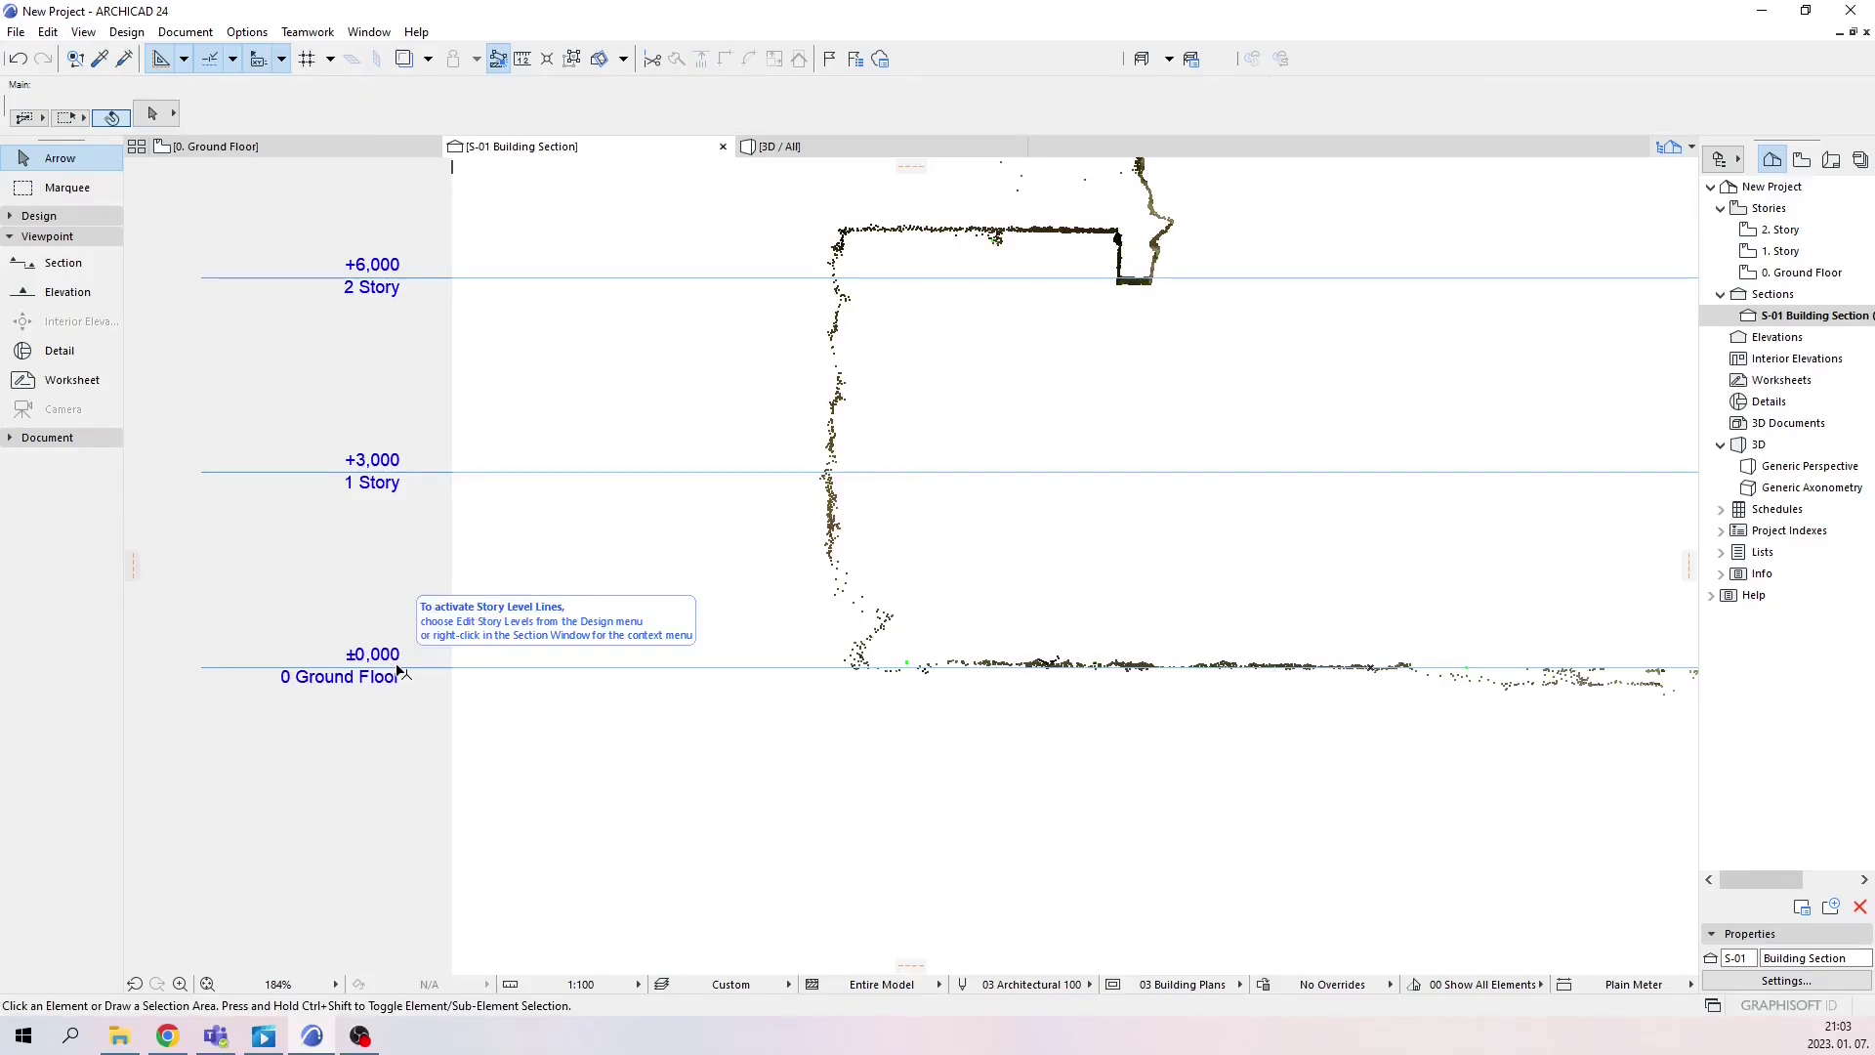
Edit the story levels in the section and raise the 2 Story line to the point cloud's uppermost ceiling, at about +15,33
right_click(400, 671)
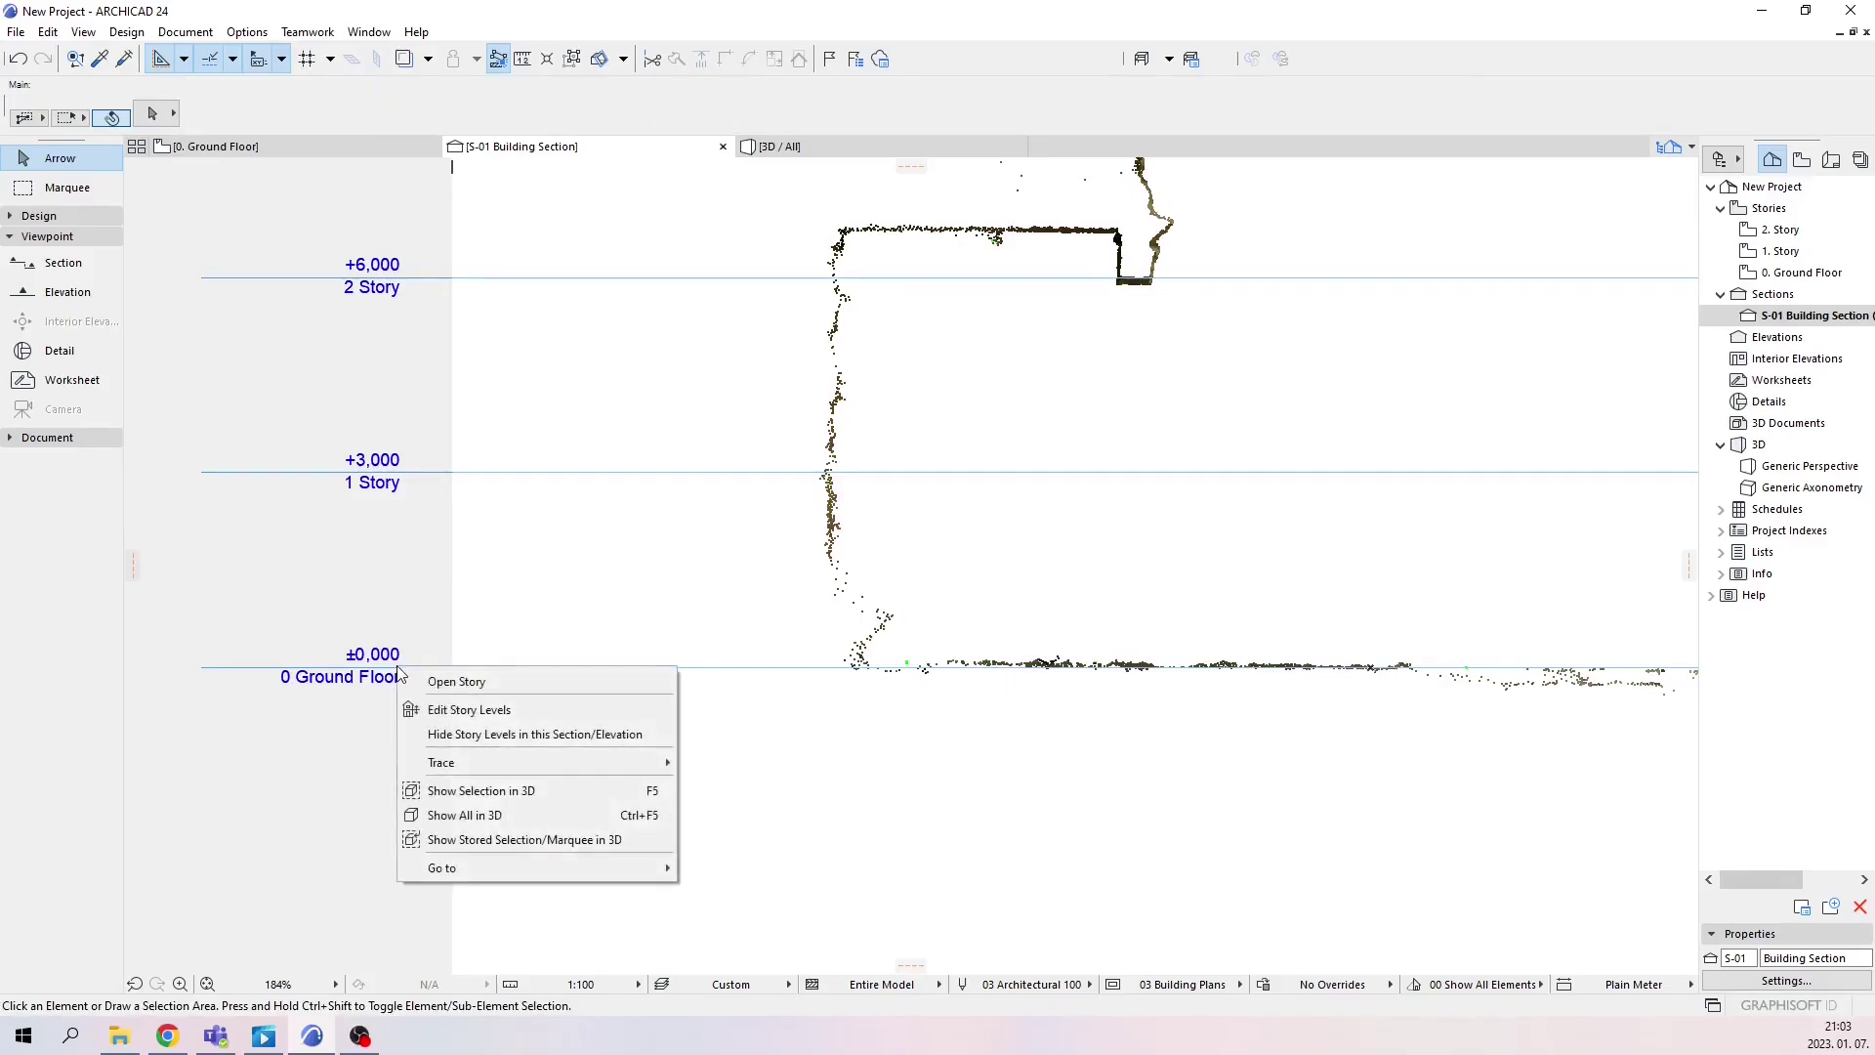
left_click(426, 712)
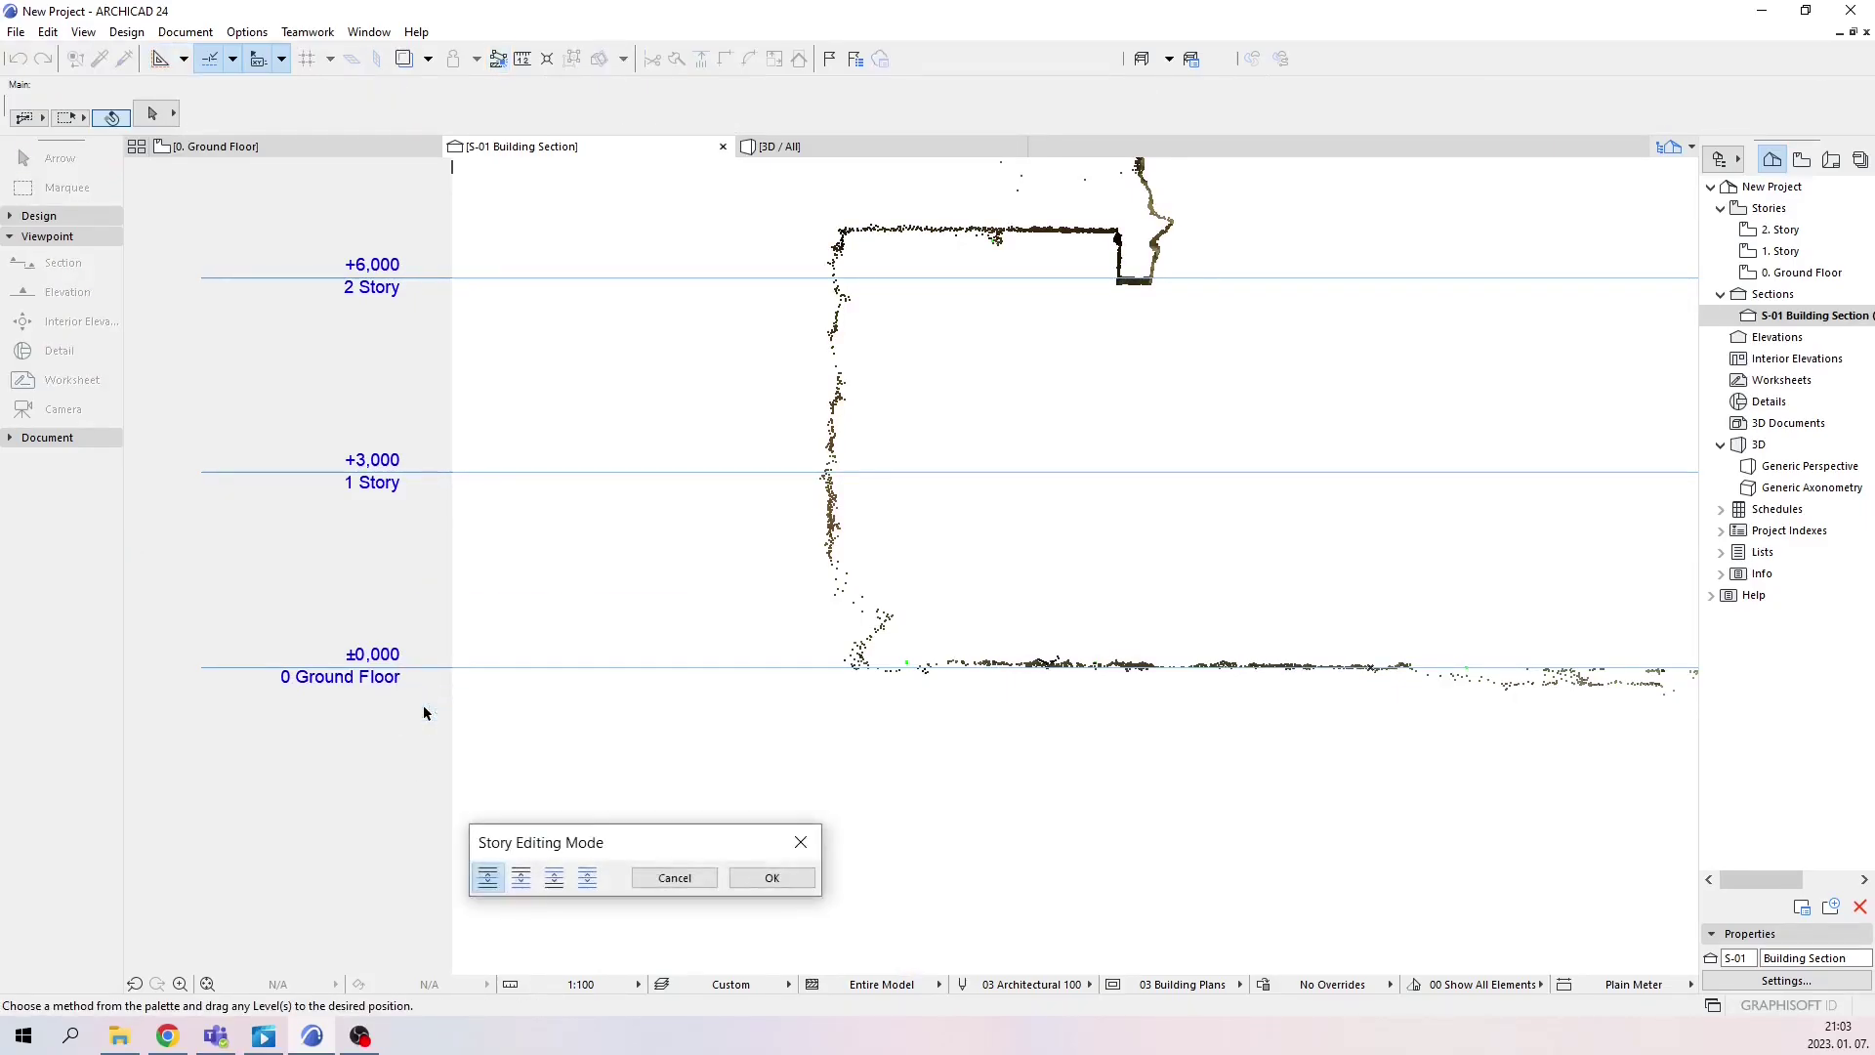
left_click_drag(584, 848, 361, 566)
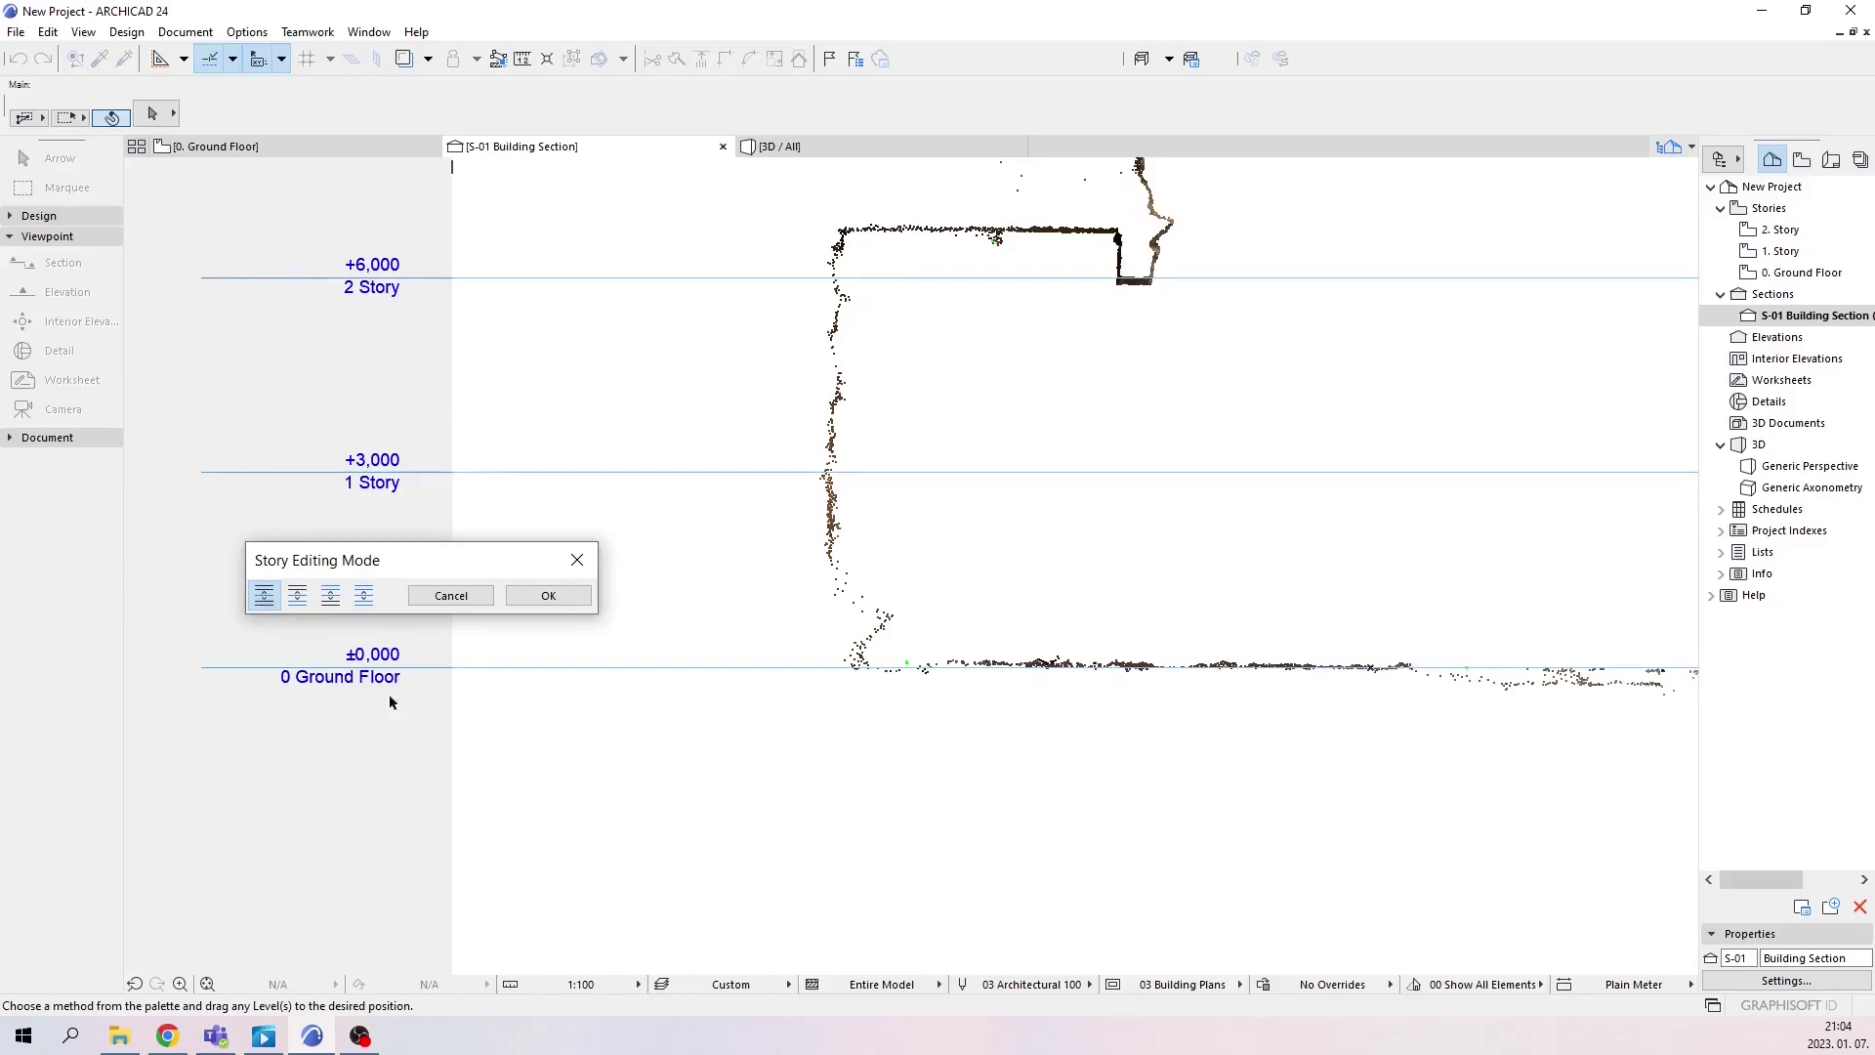
scroll(1084, 598, "down", 3)
middle_click_drag(1052, 572, 1013, 671)
left_click(933, 595)
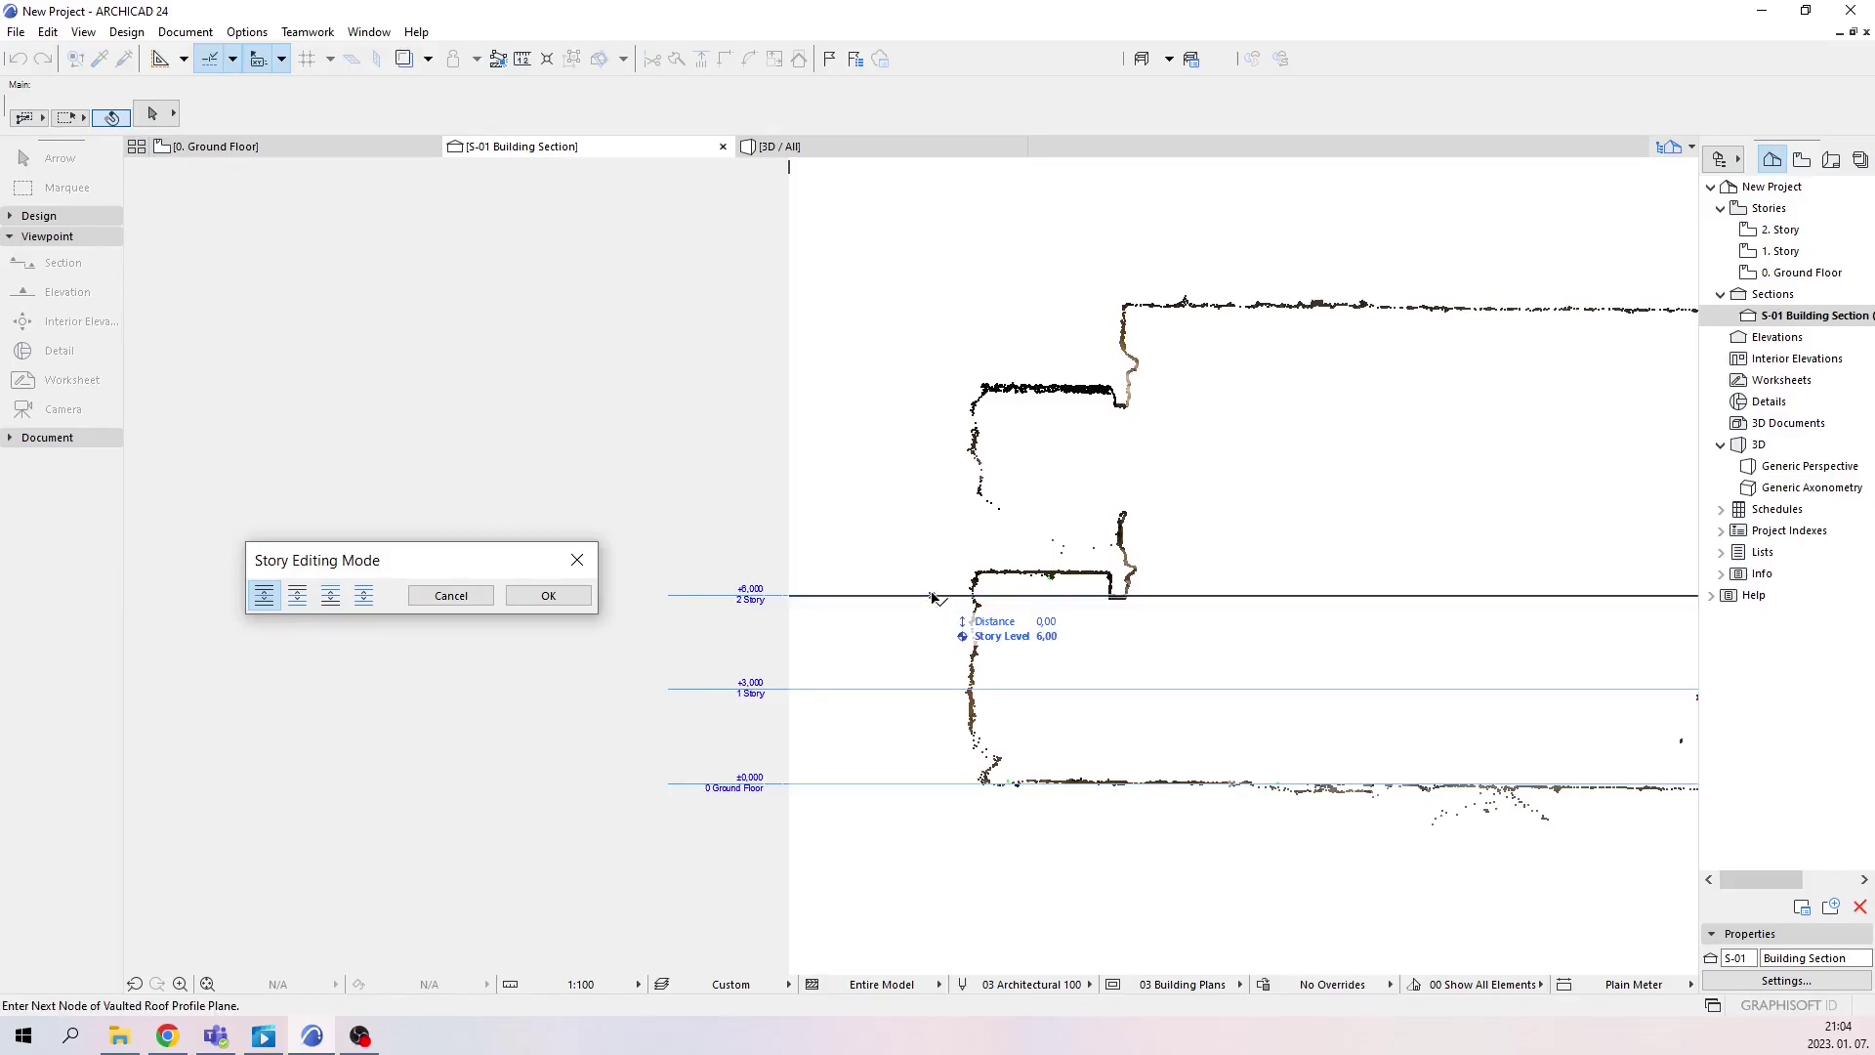
left_click(943, 309)
scroll(897, 420, "down", 3)
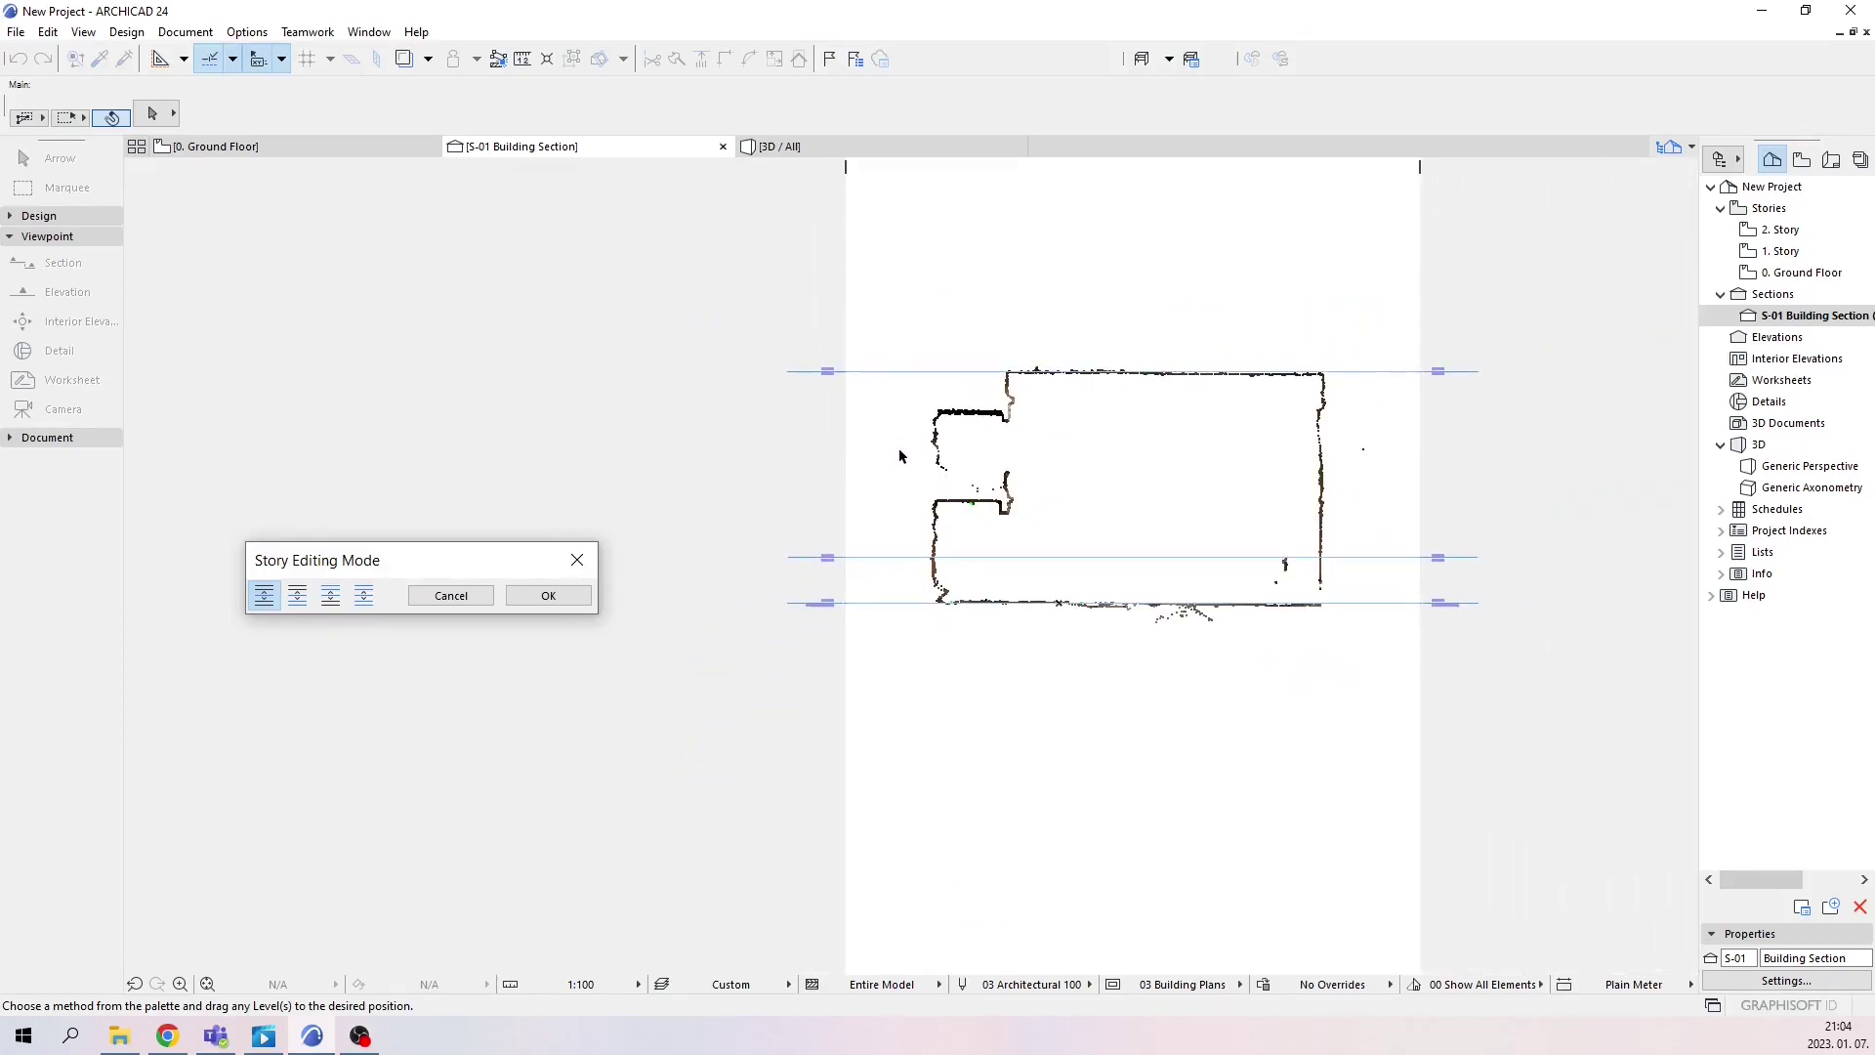
Raise the 1 Story line to the ceiling of the point cloud's lower side room, at about +6,69, and apply the story edits
scroll(888, 503, "up", 2)
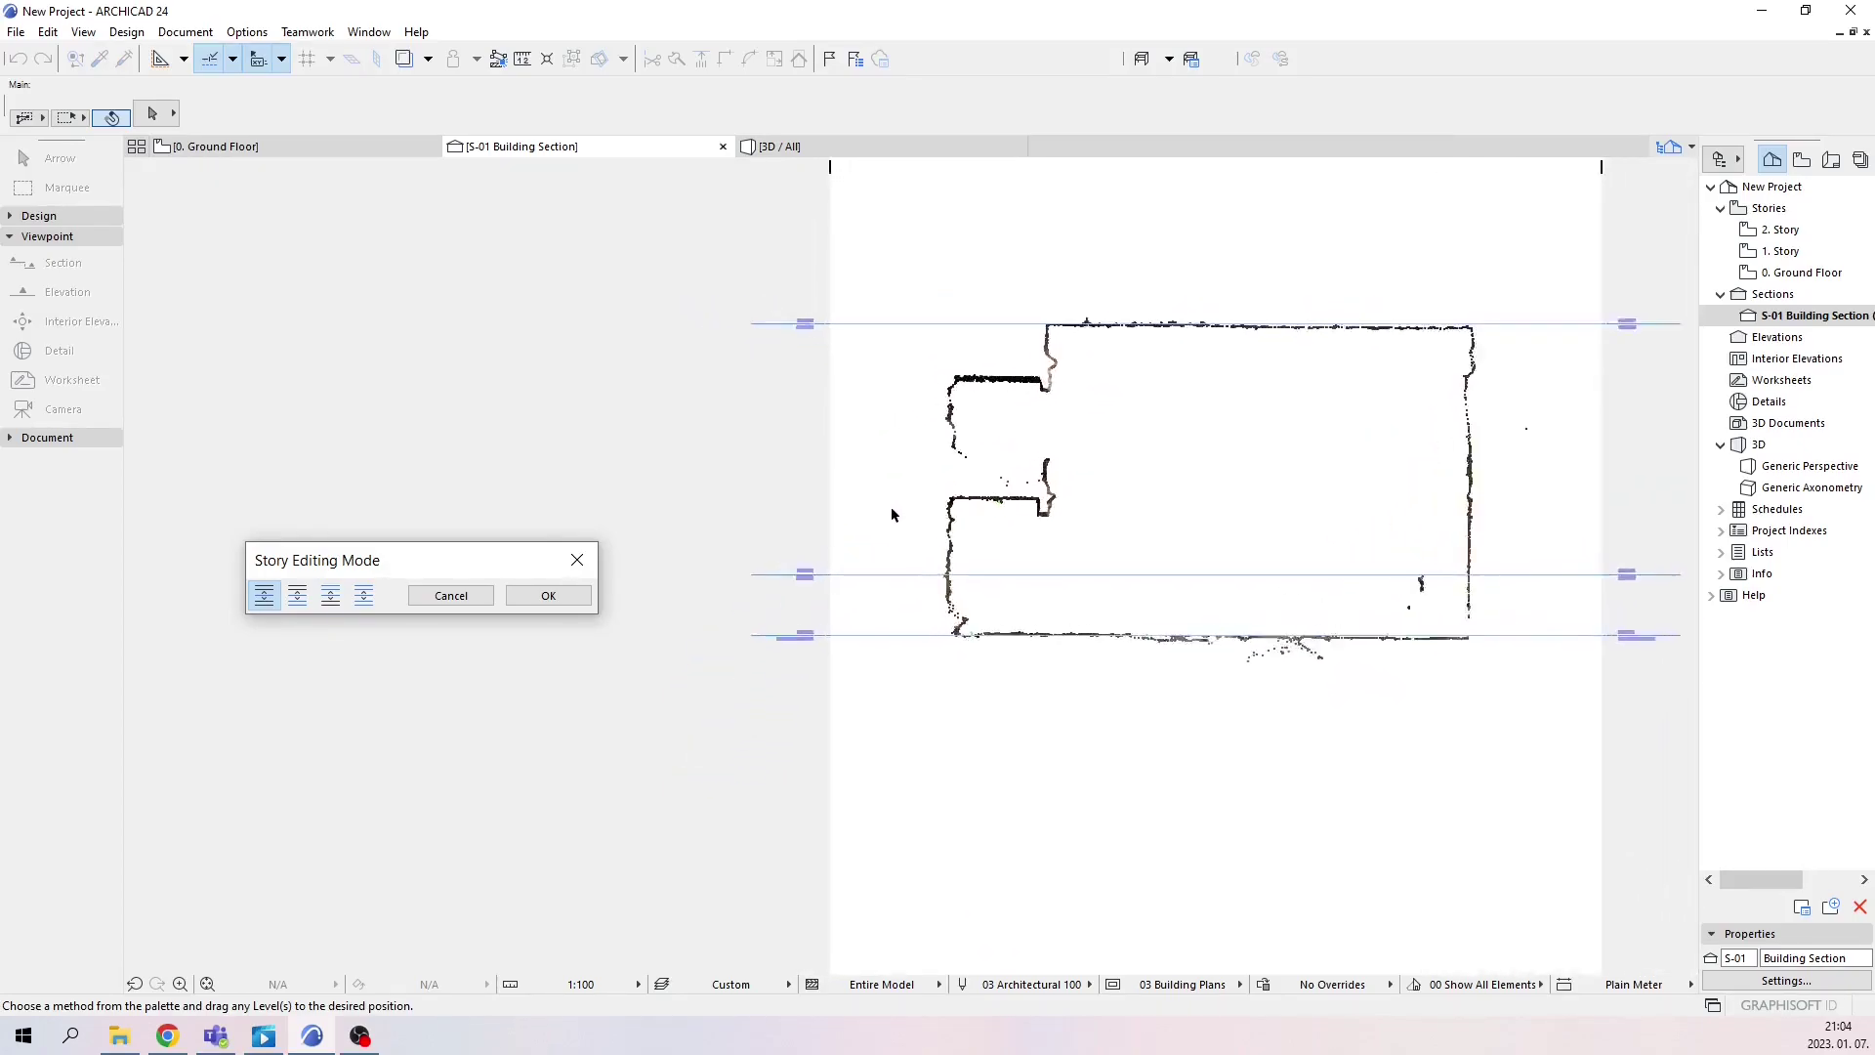
left_click(857, 580)
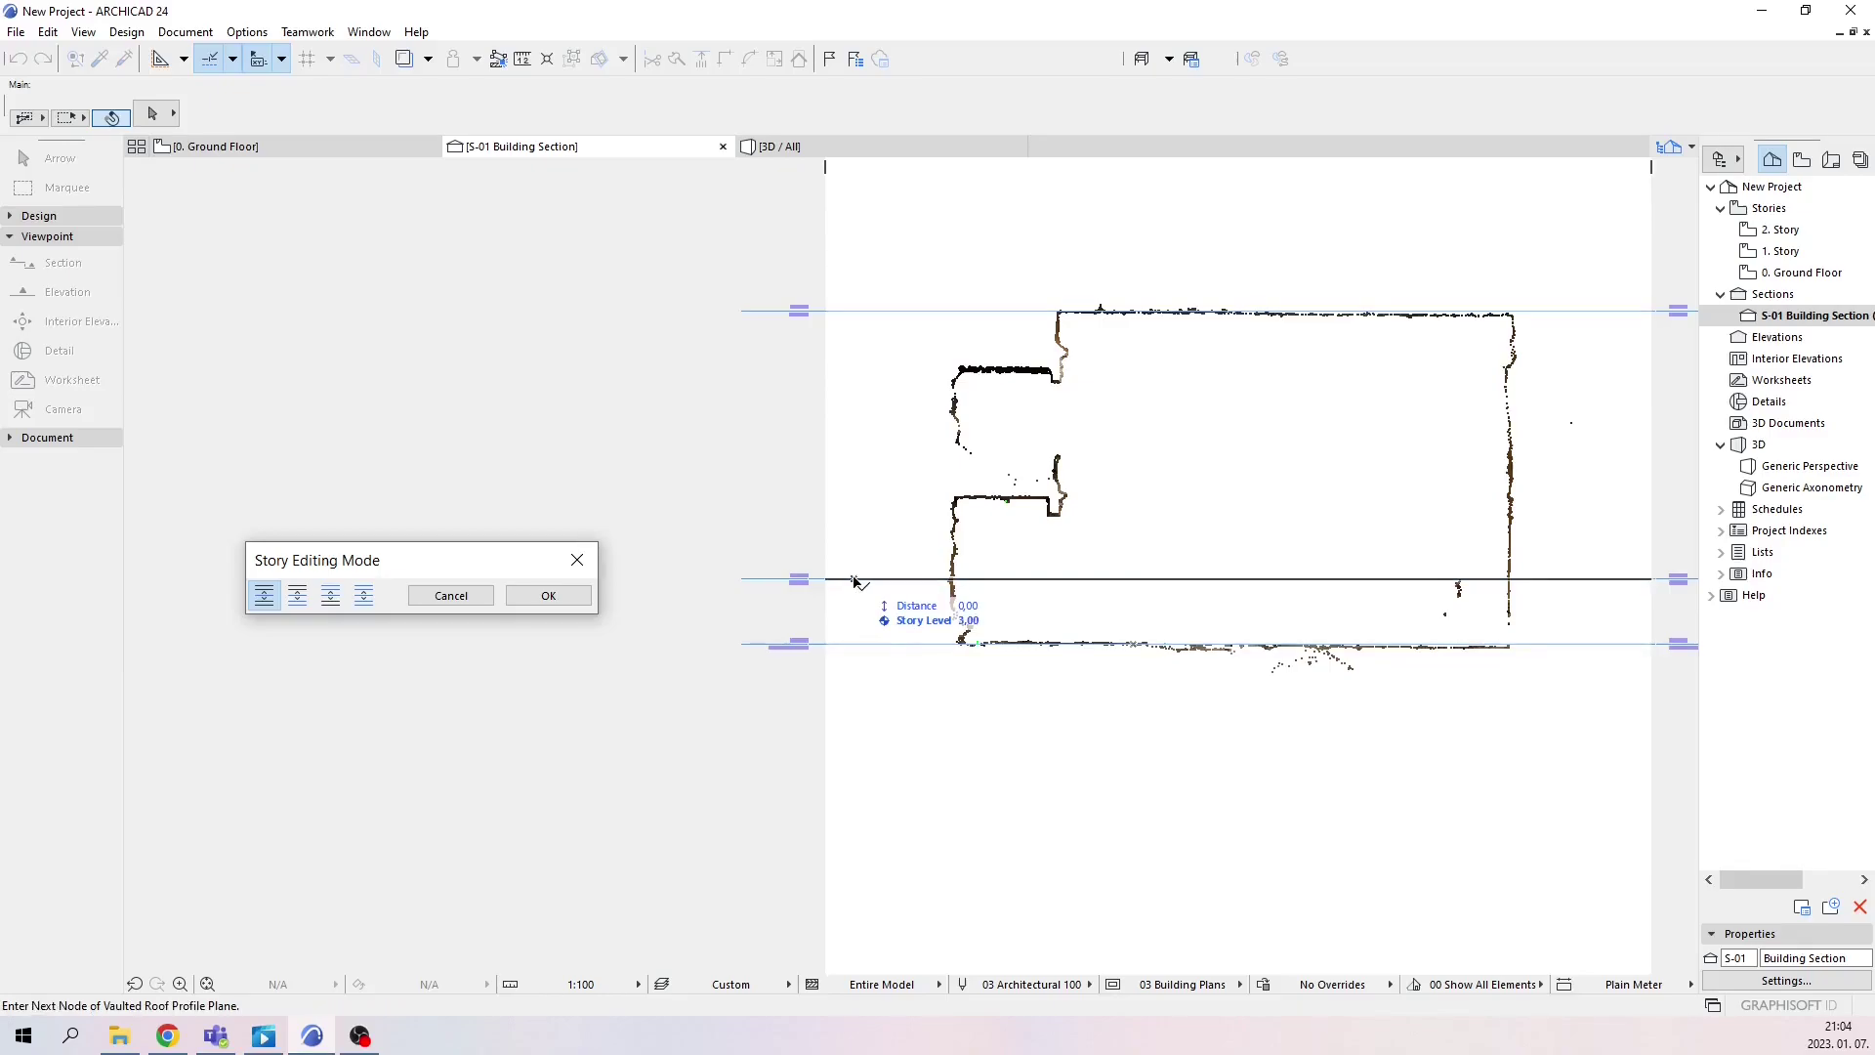
left_click(822, 497)
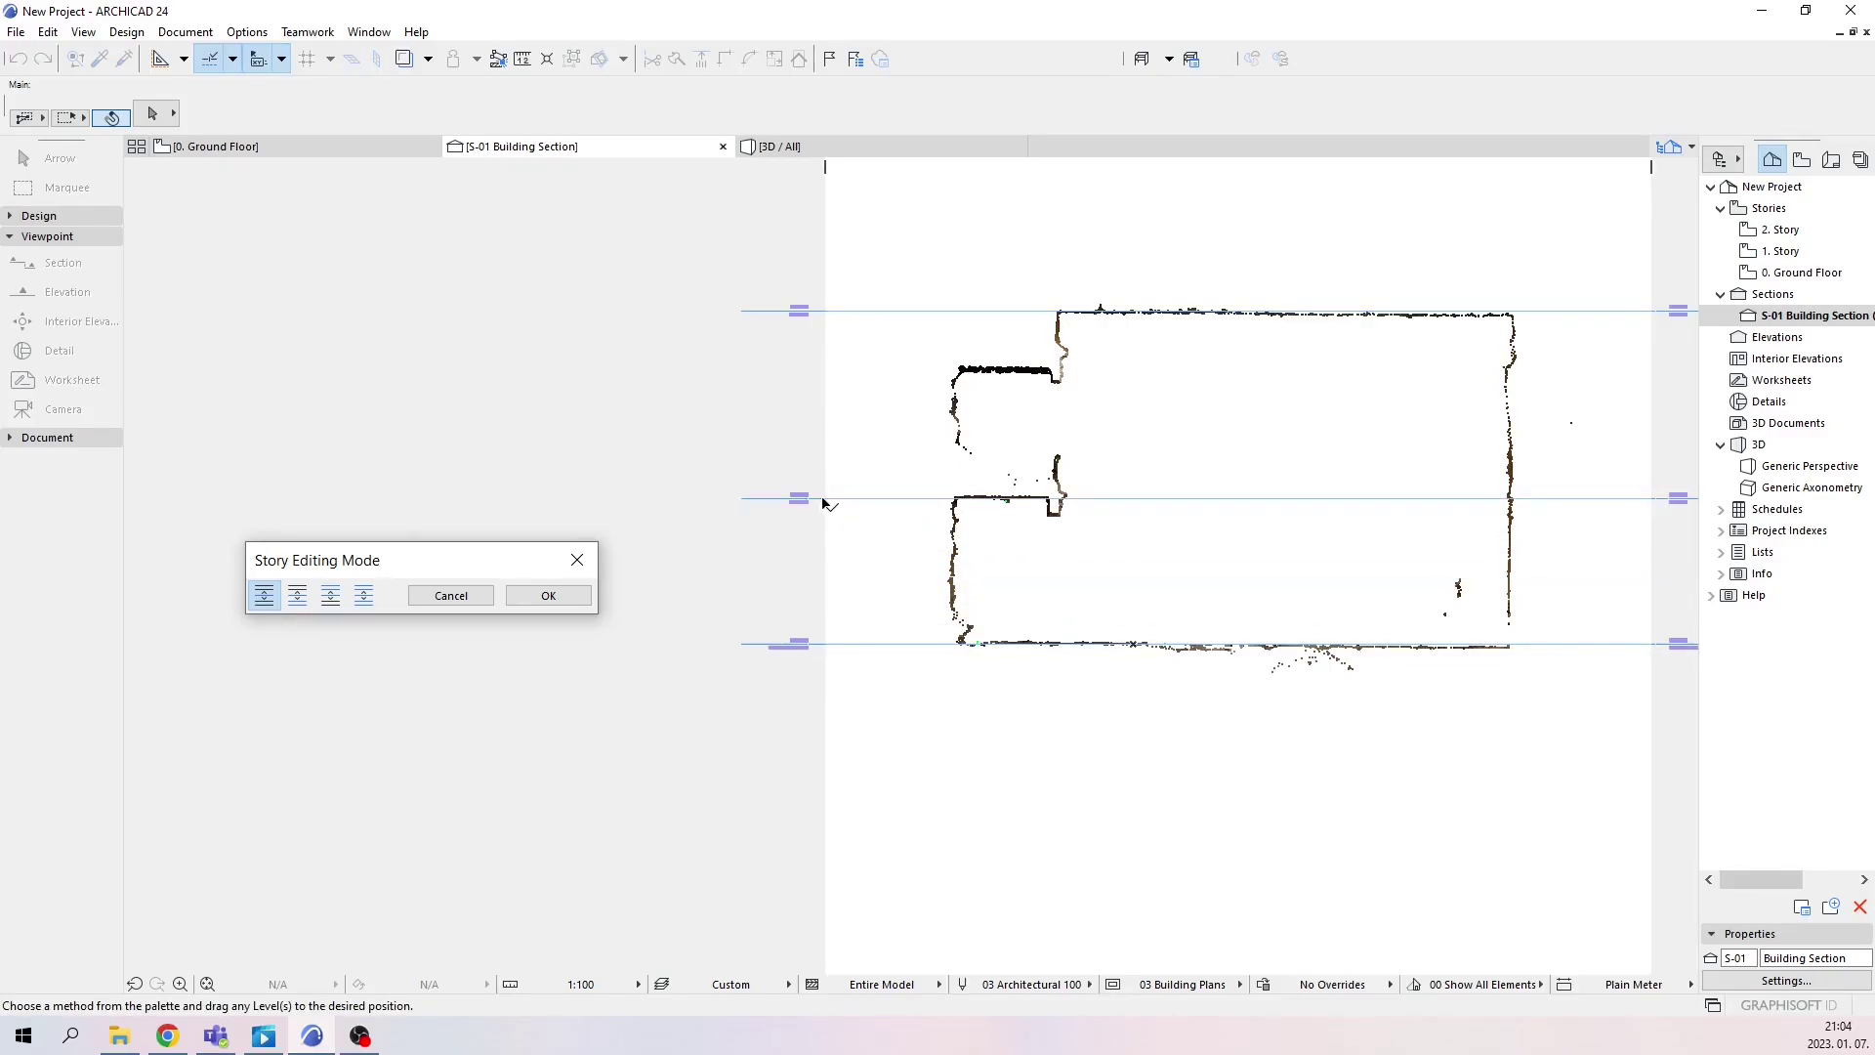
left_click(548, 596)
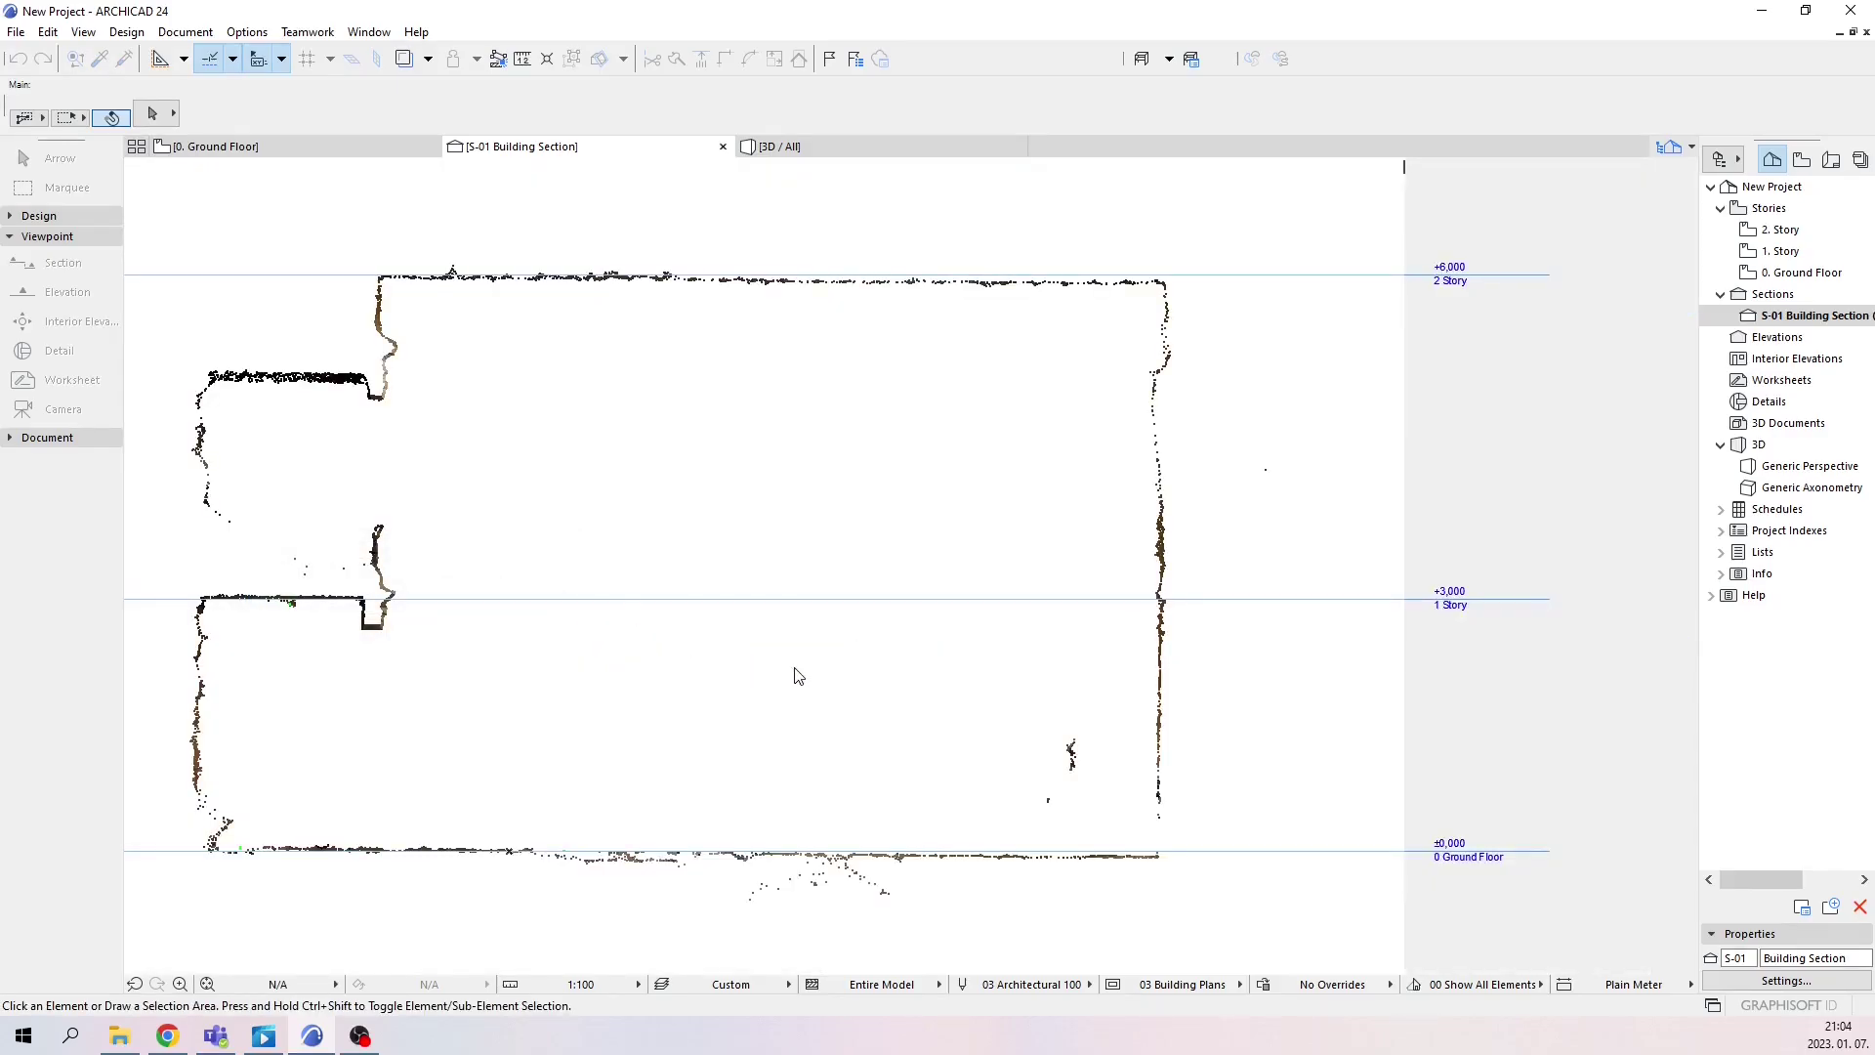
Examine how the edited story level lines match the point cloud across the whole section
scroll(810, 652, "down", 5)
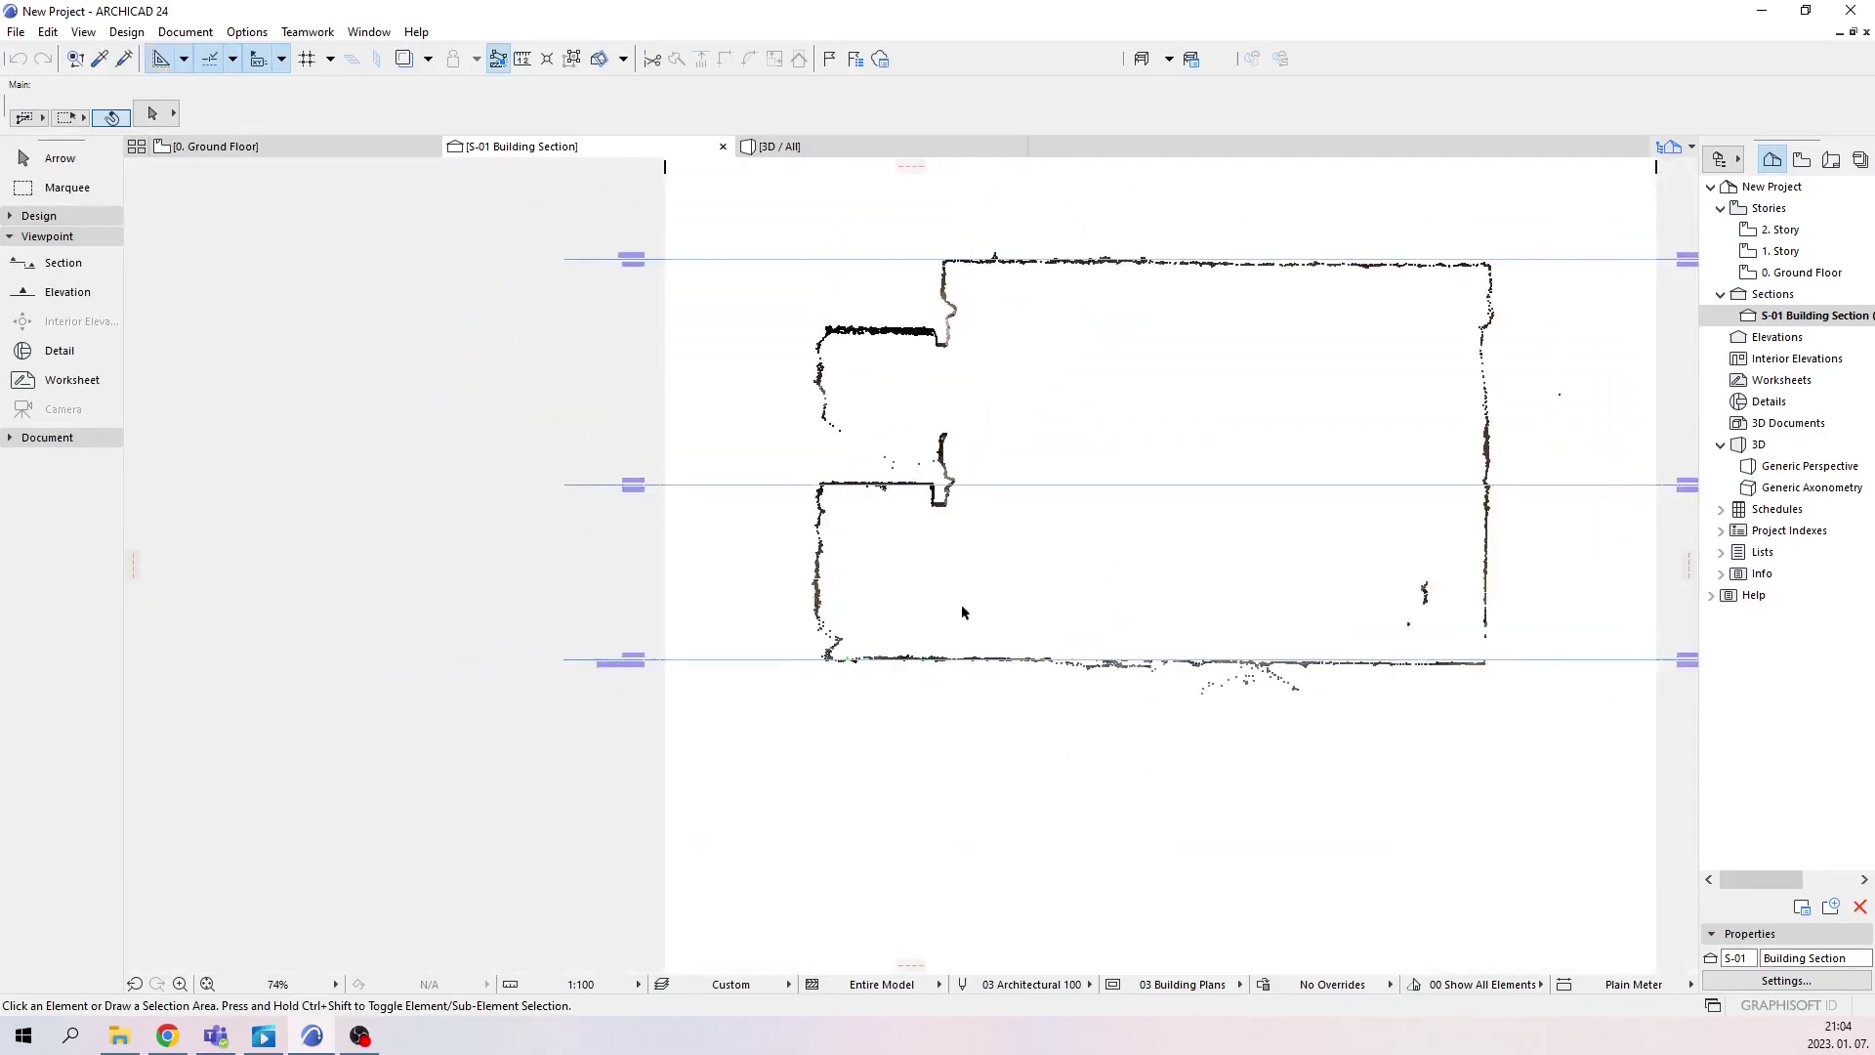
middle_click_drag(1480, 443, 1354, 523)
scroll(1543, 401, "up", 5)
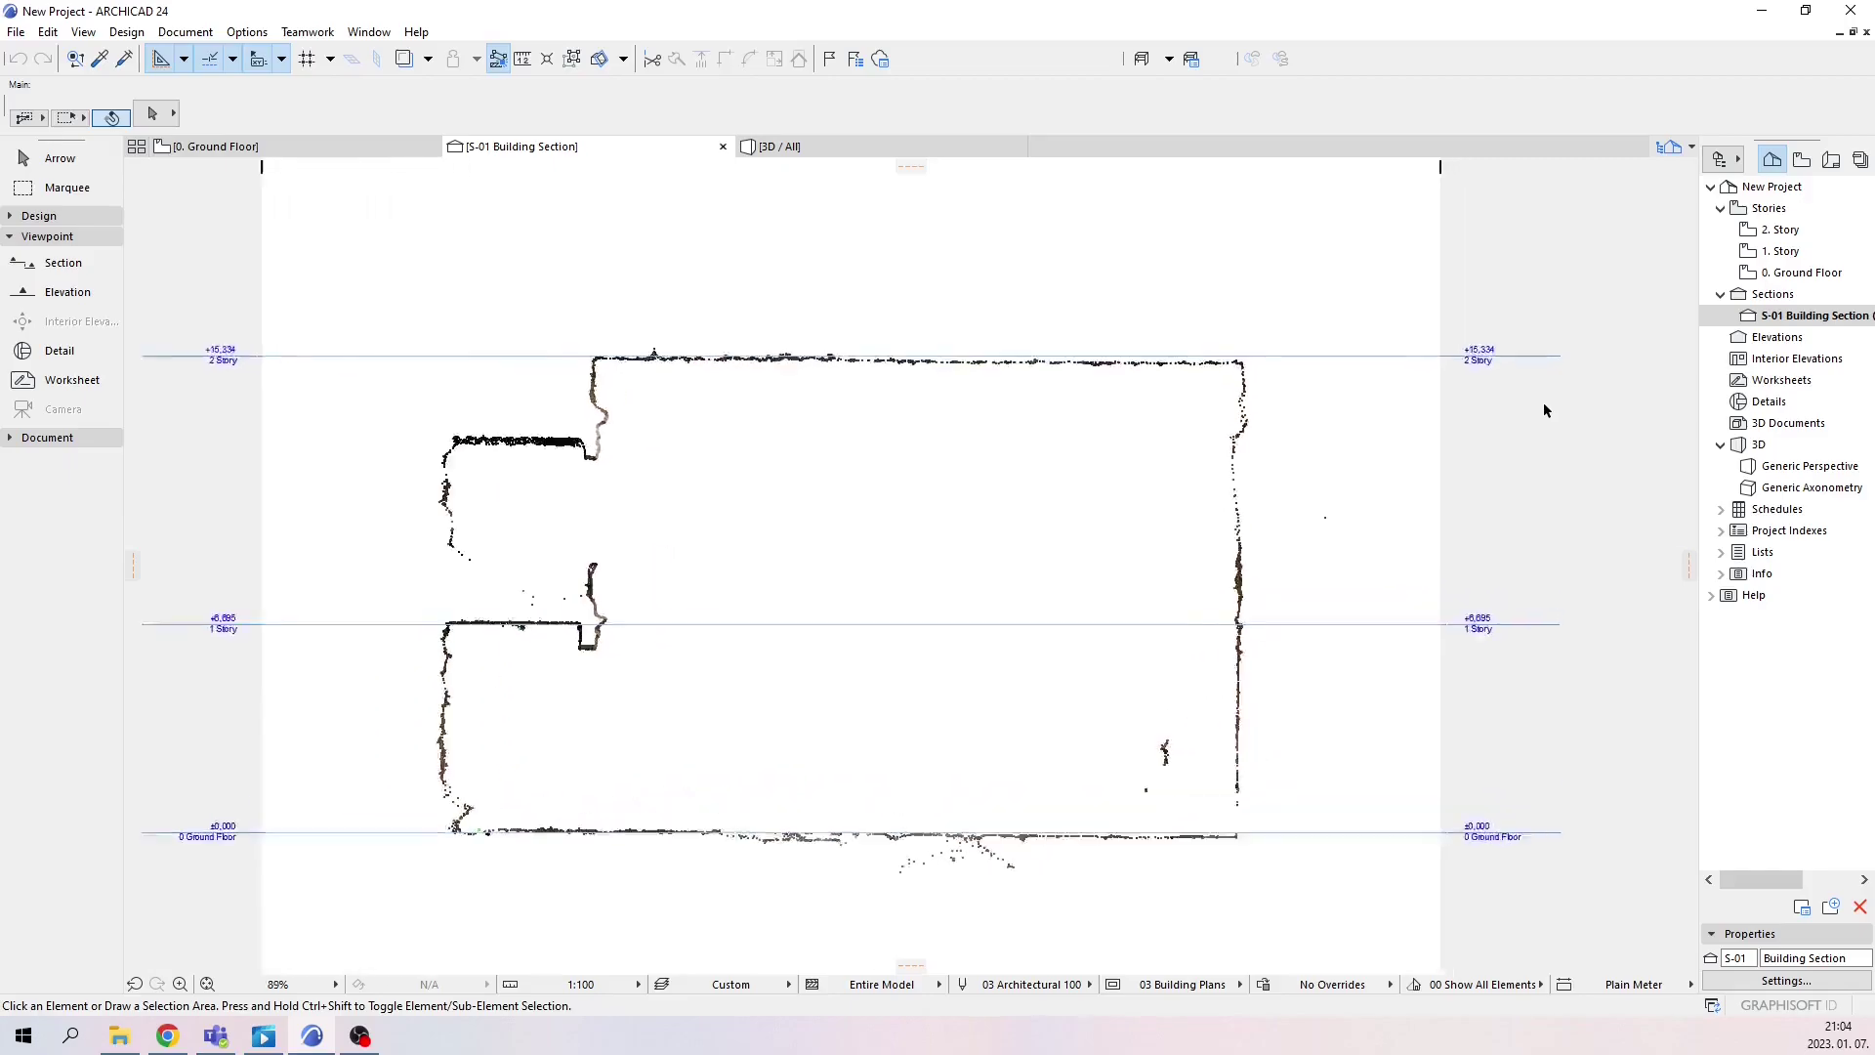
middle_click_drag(1504, 542, 1445, 418)
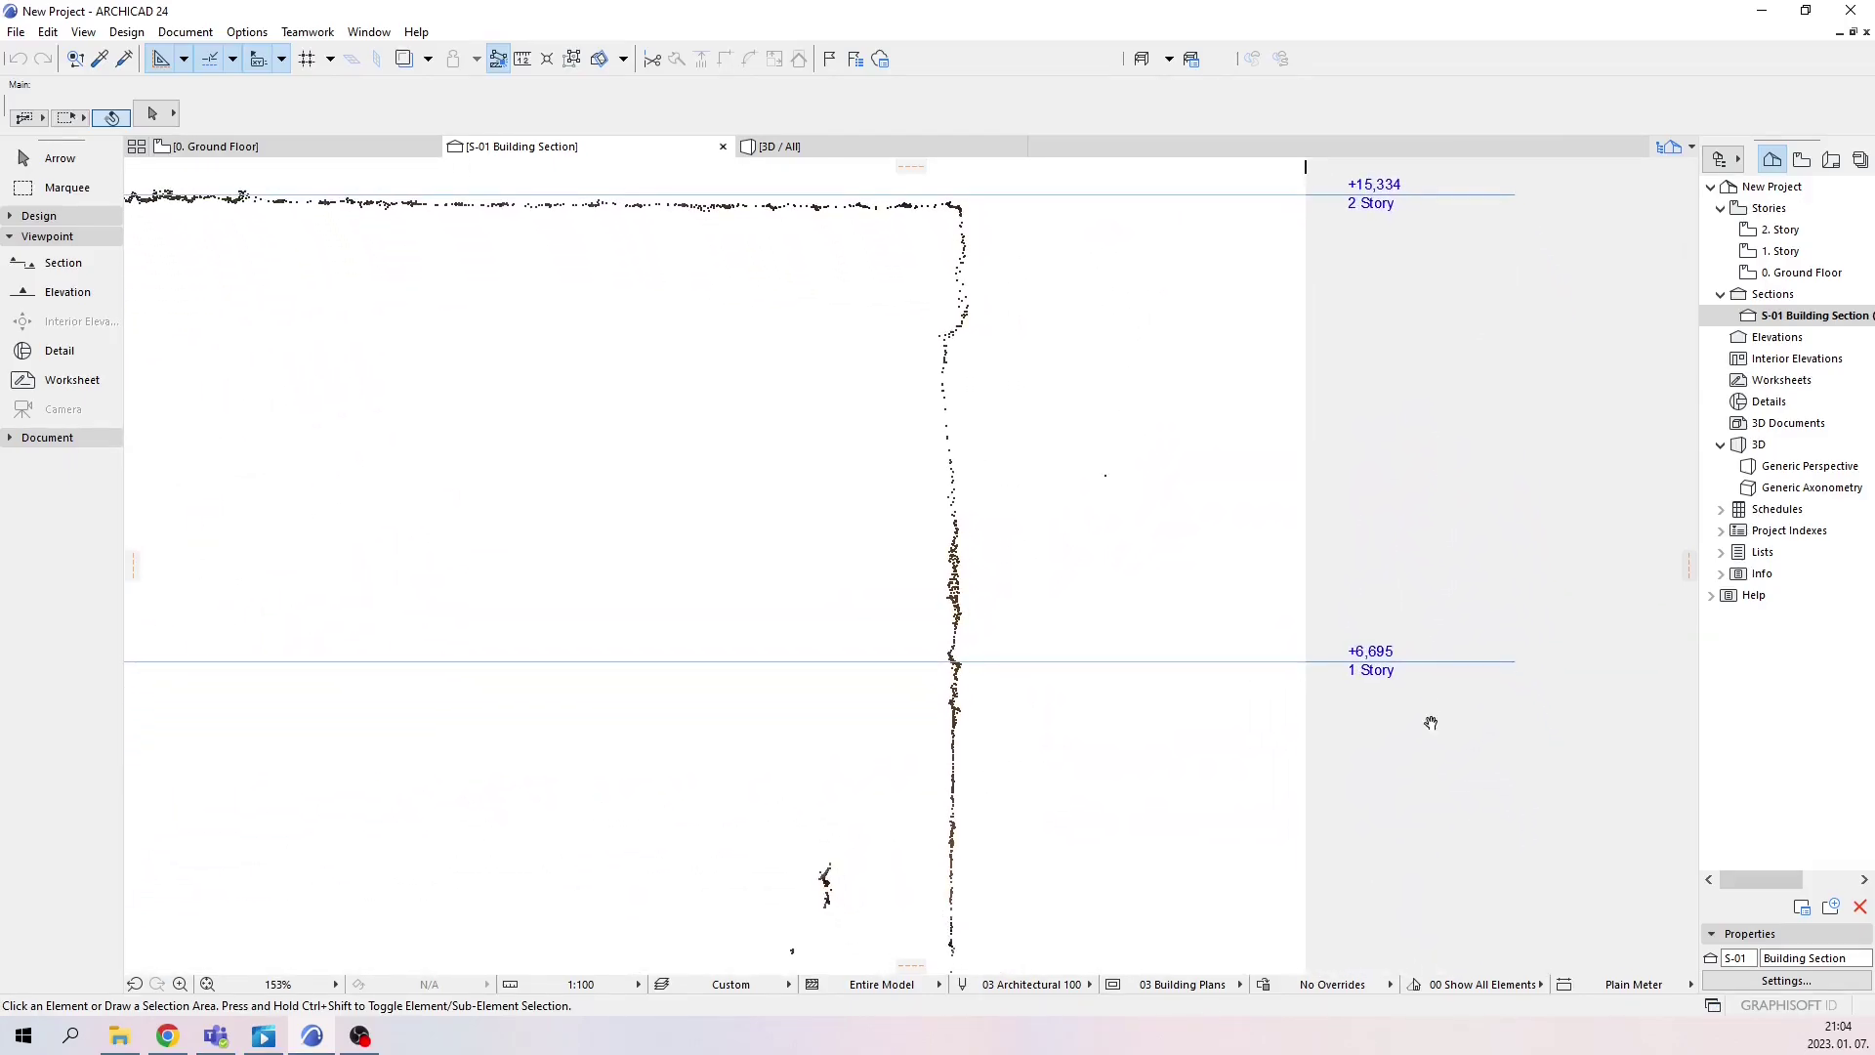
middle_click_drag(1427, 720, 1377, 524)
scroll(1482, 338, "down", 7)
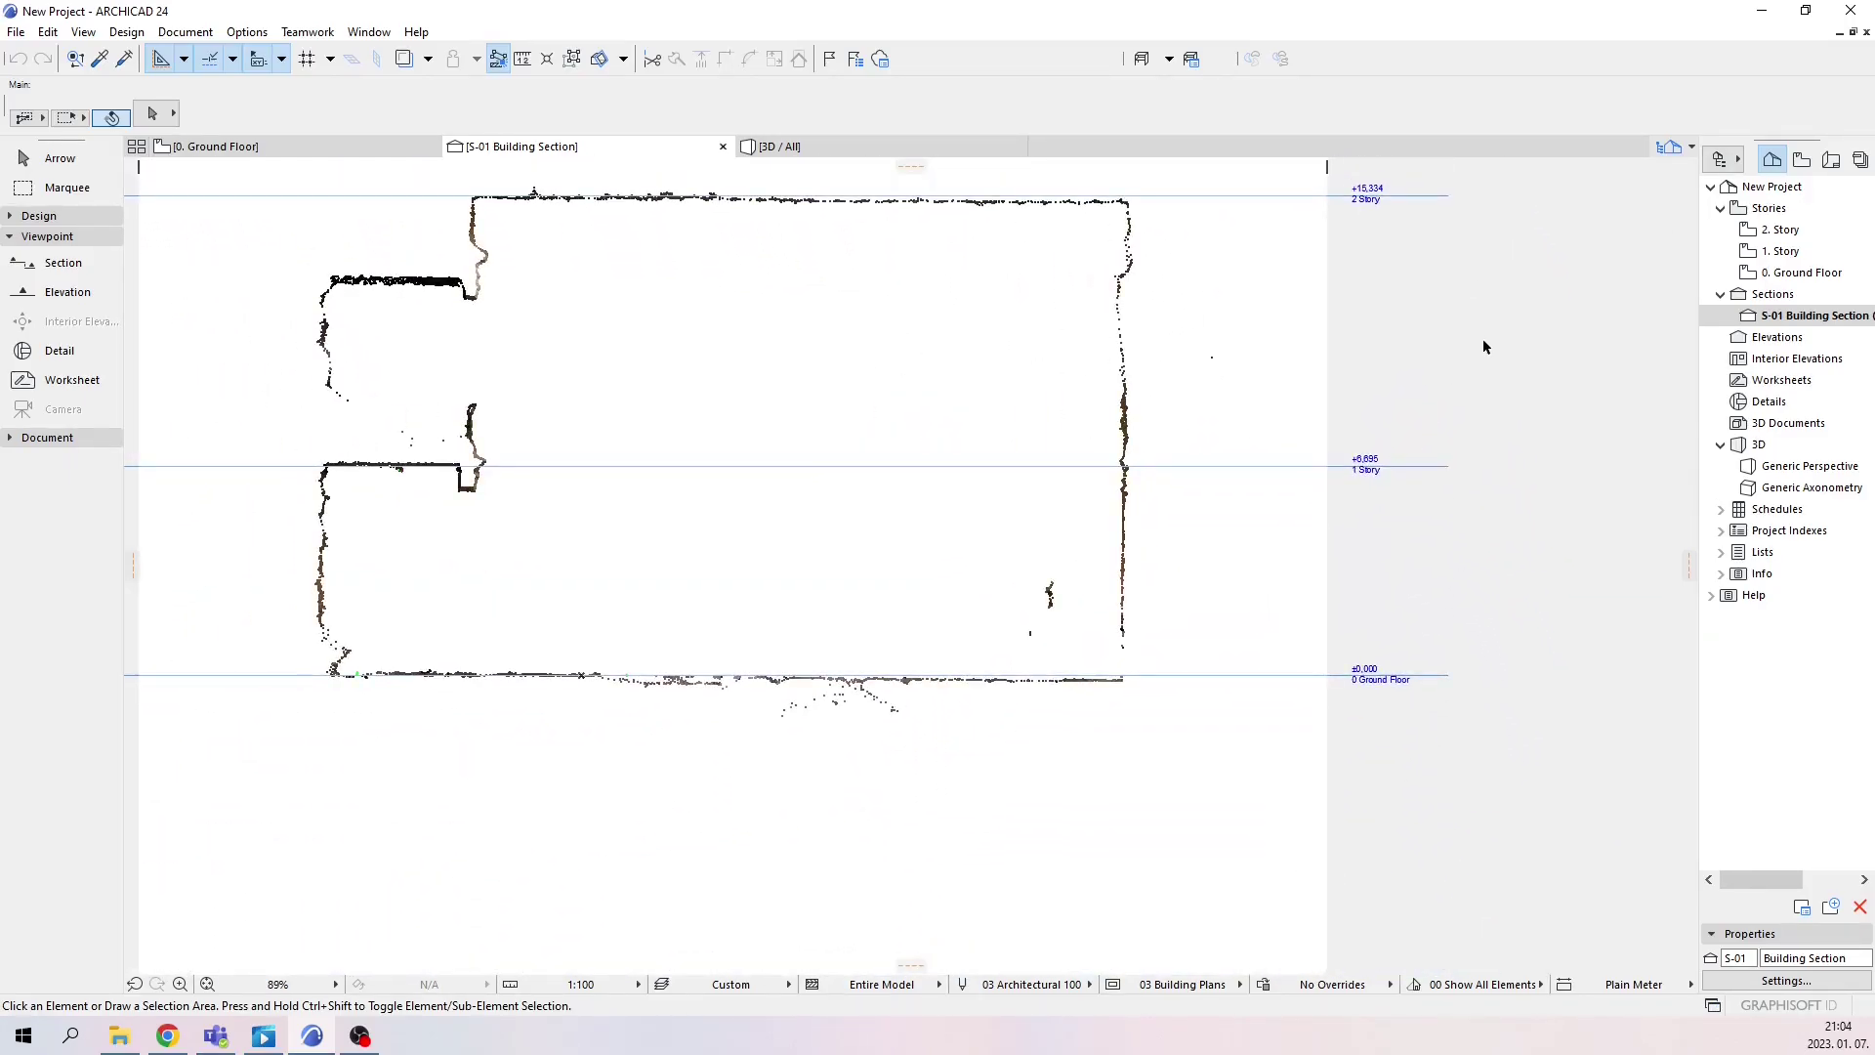
middle_click_drag(1480, 336, 1238, 498)
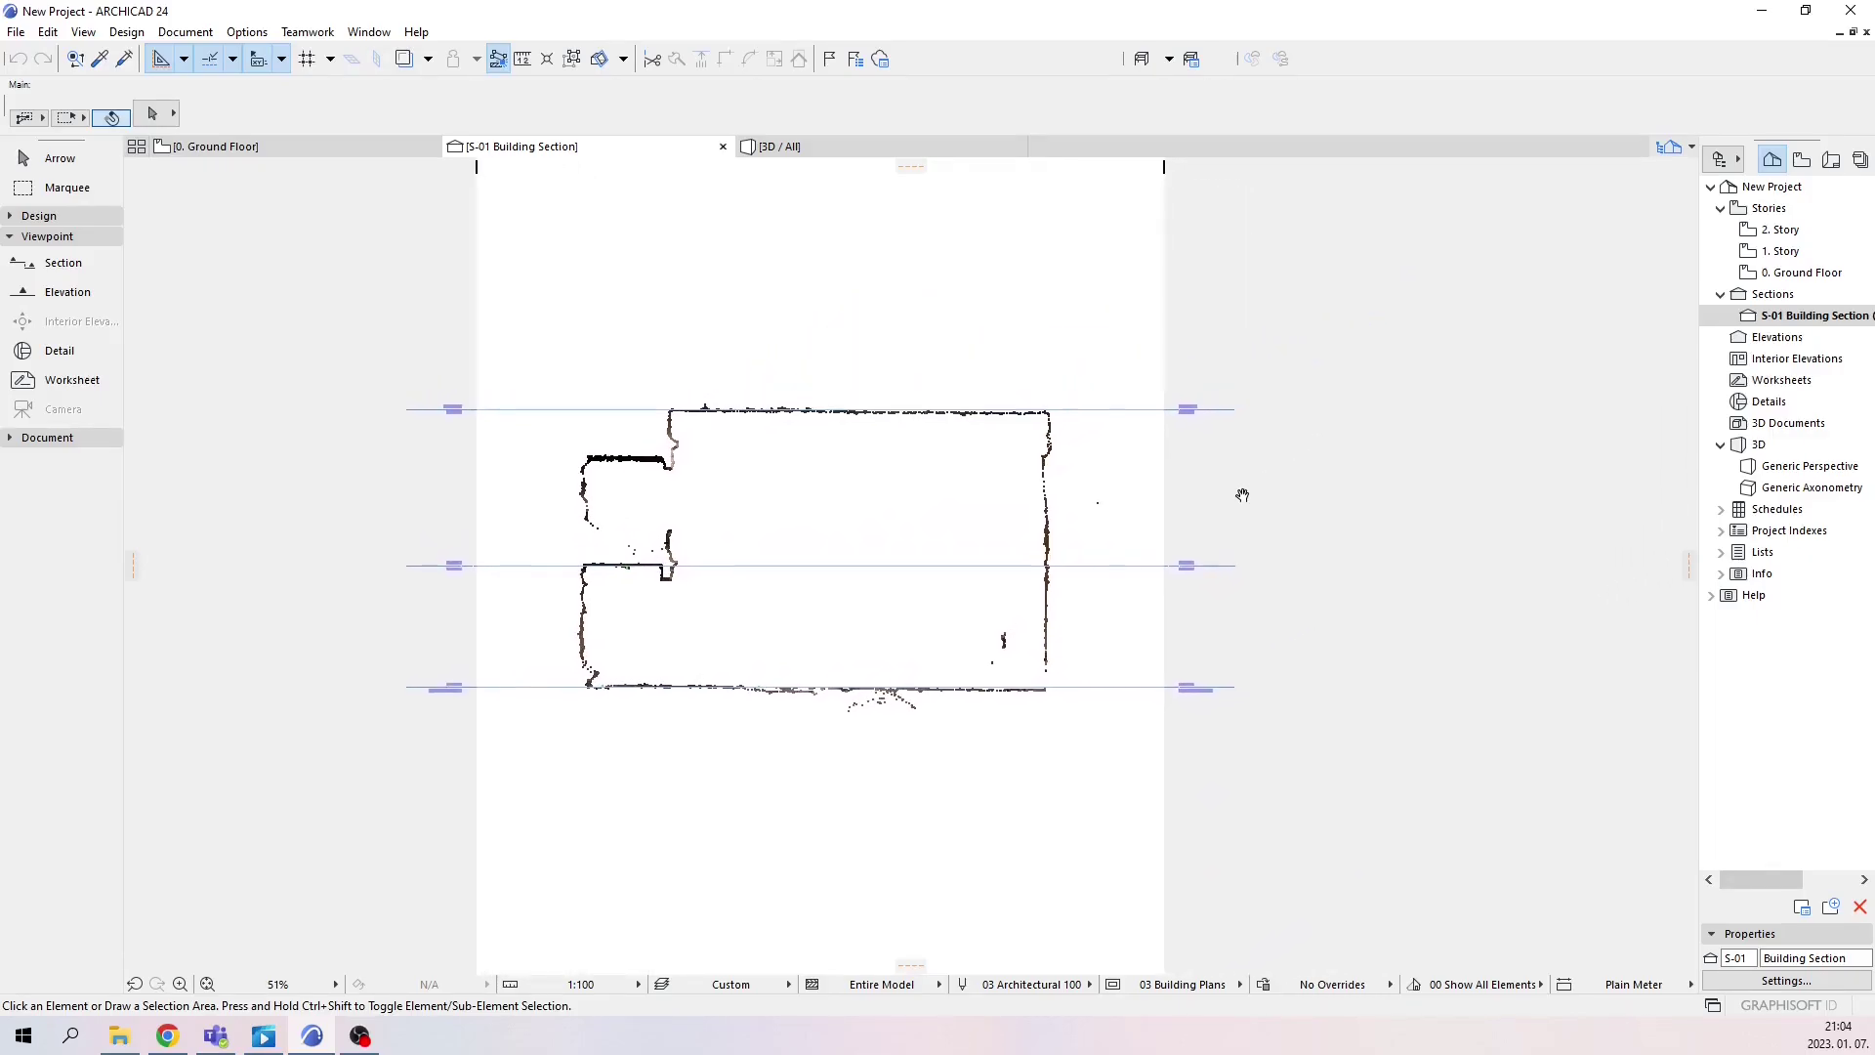
scroll(1339, 400, "up", 2)
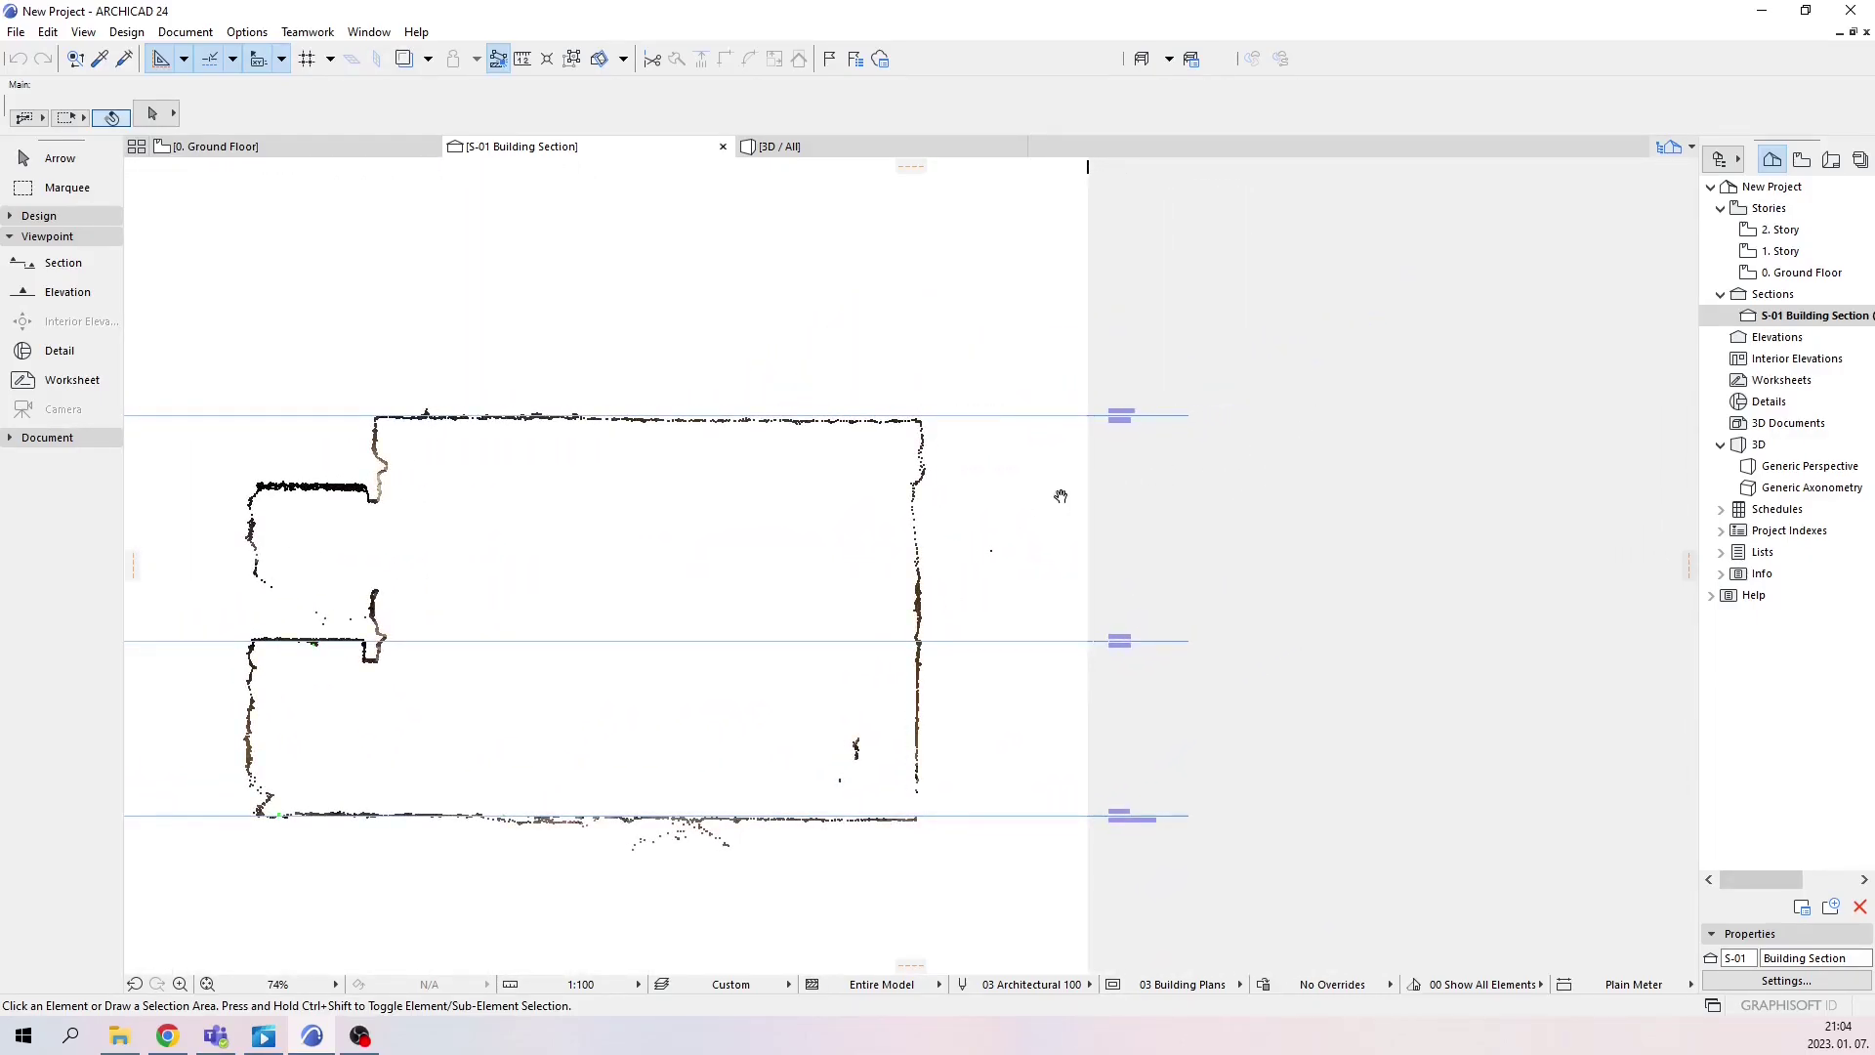
middle_click_drag(1057, 488, 1135, 454)
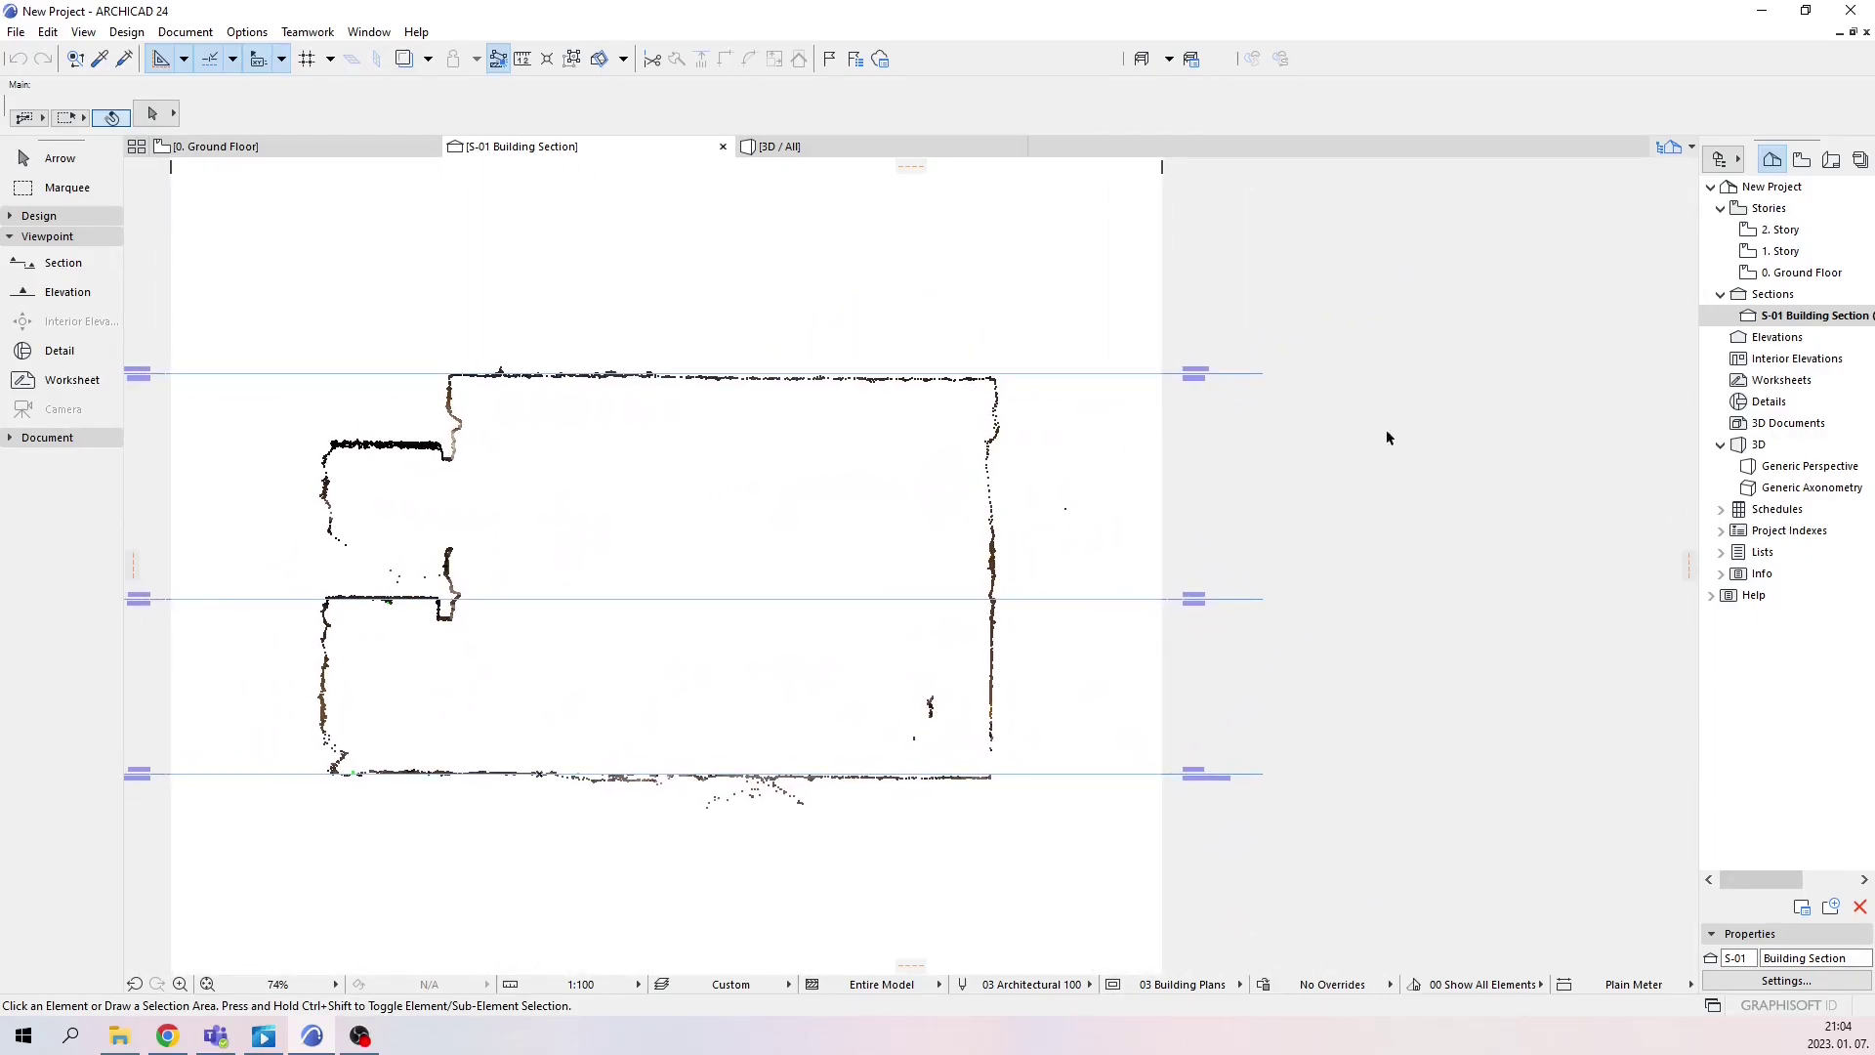
Review the elevations and heights to next of all stories in Story Settings
right_click(1781, 216)
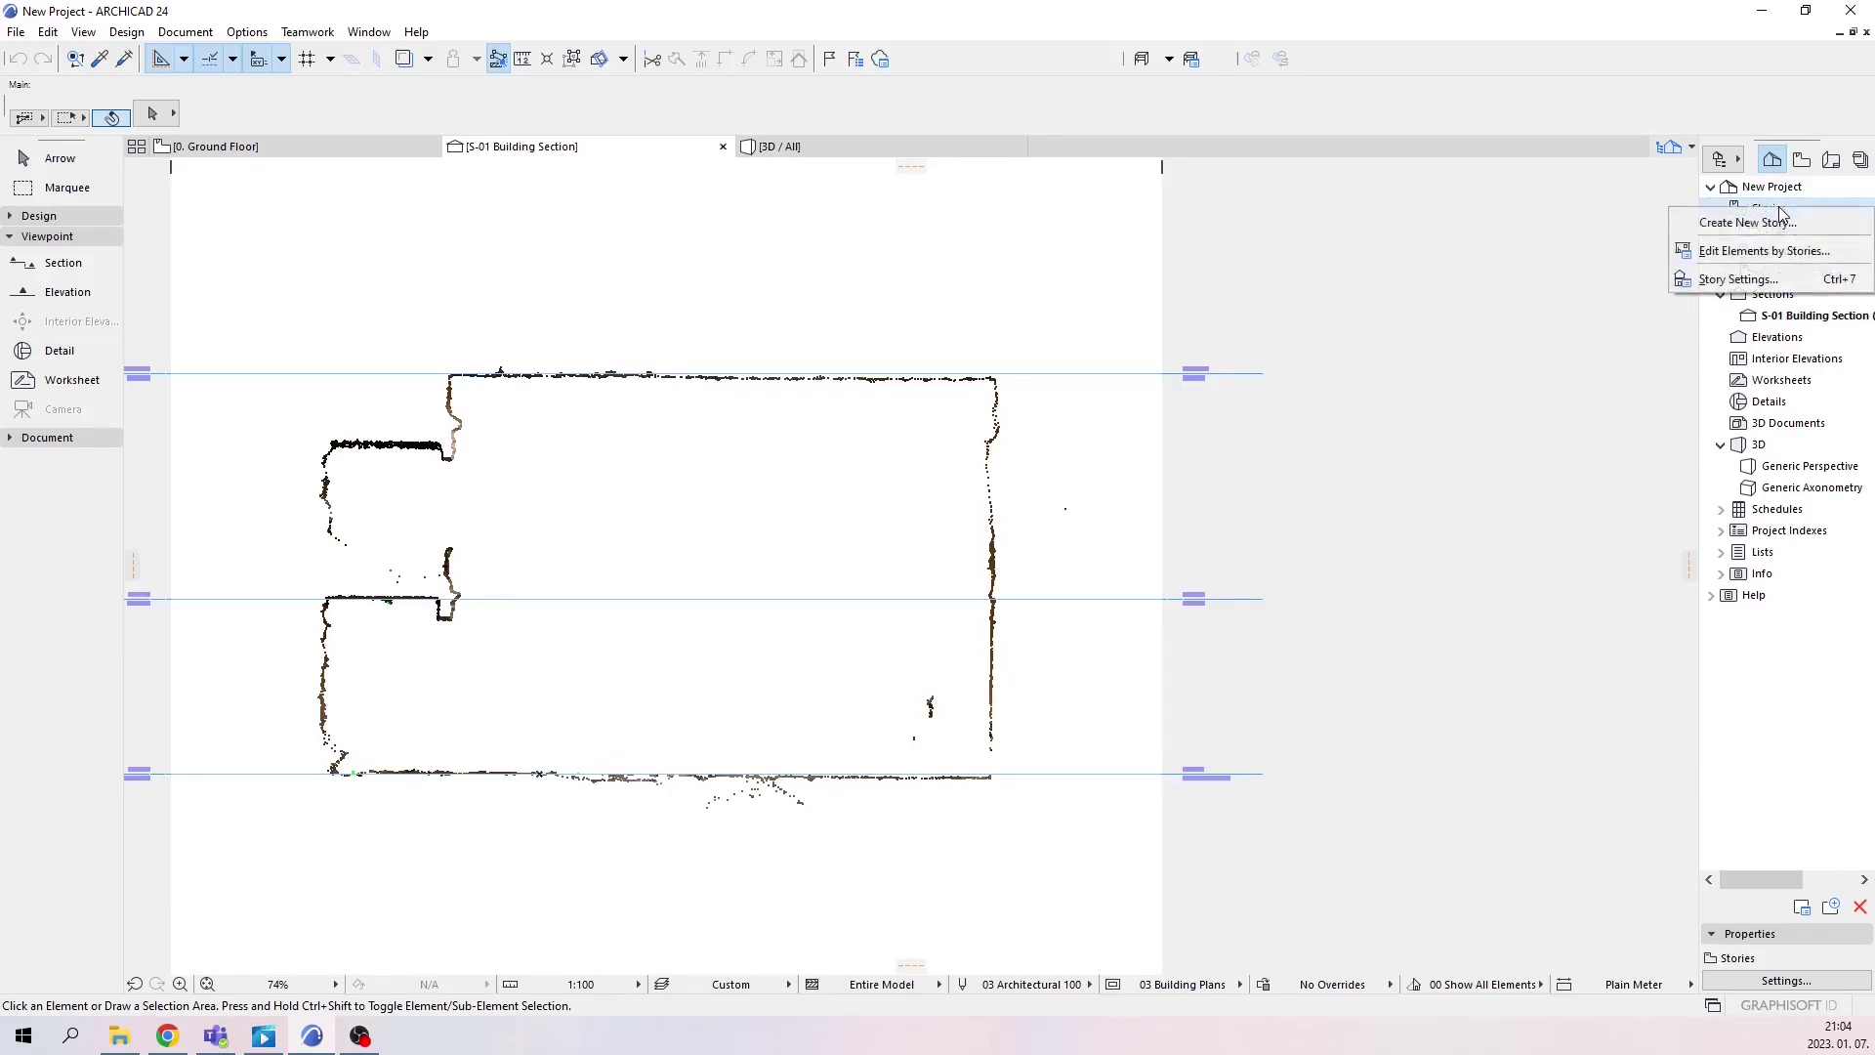
left_click(1743, 284)
left_click_drag(1276, 216, 1387, 195)
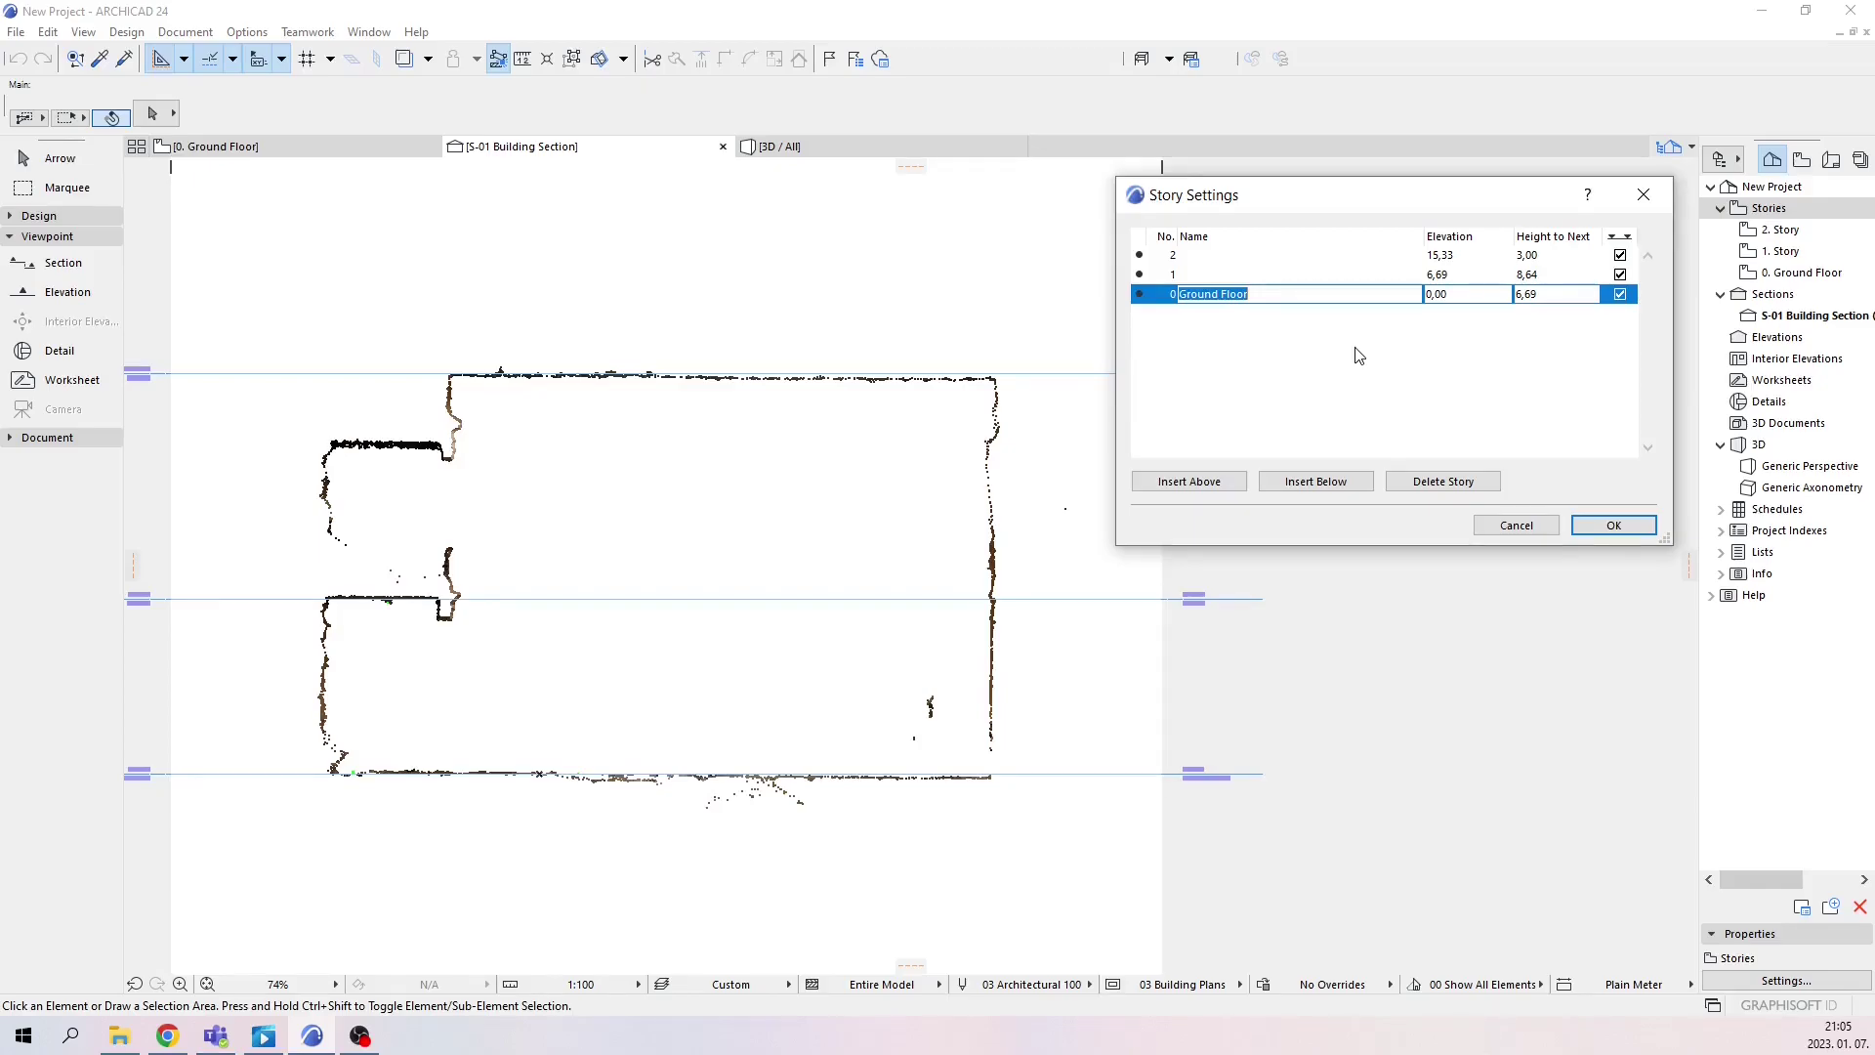
left_click(1610, 527)
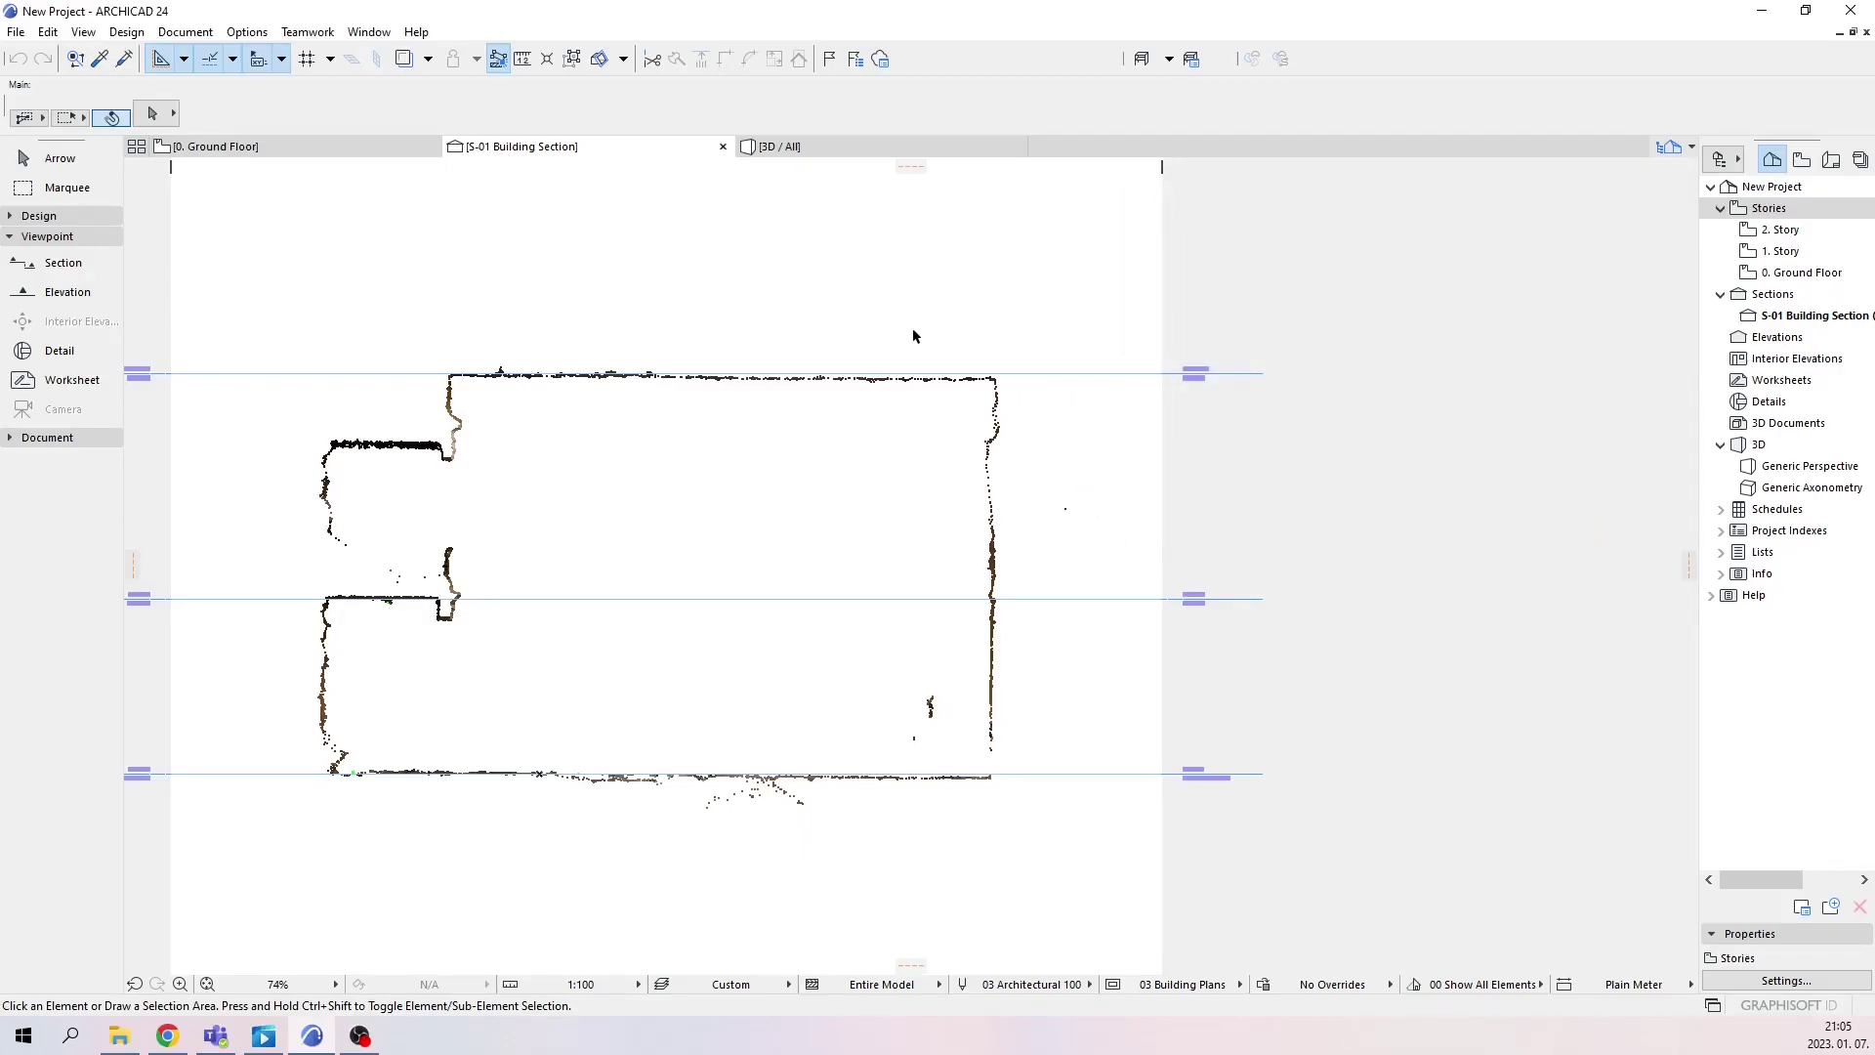
Draw a horizontal elevation line just outside the building's south wall on the ground floor plan, looking away from the building
left_click(324, 148)
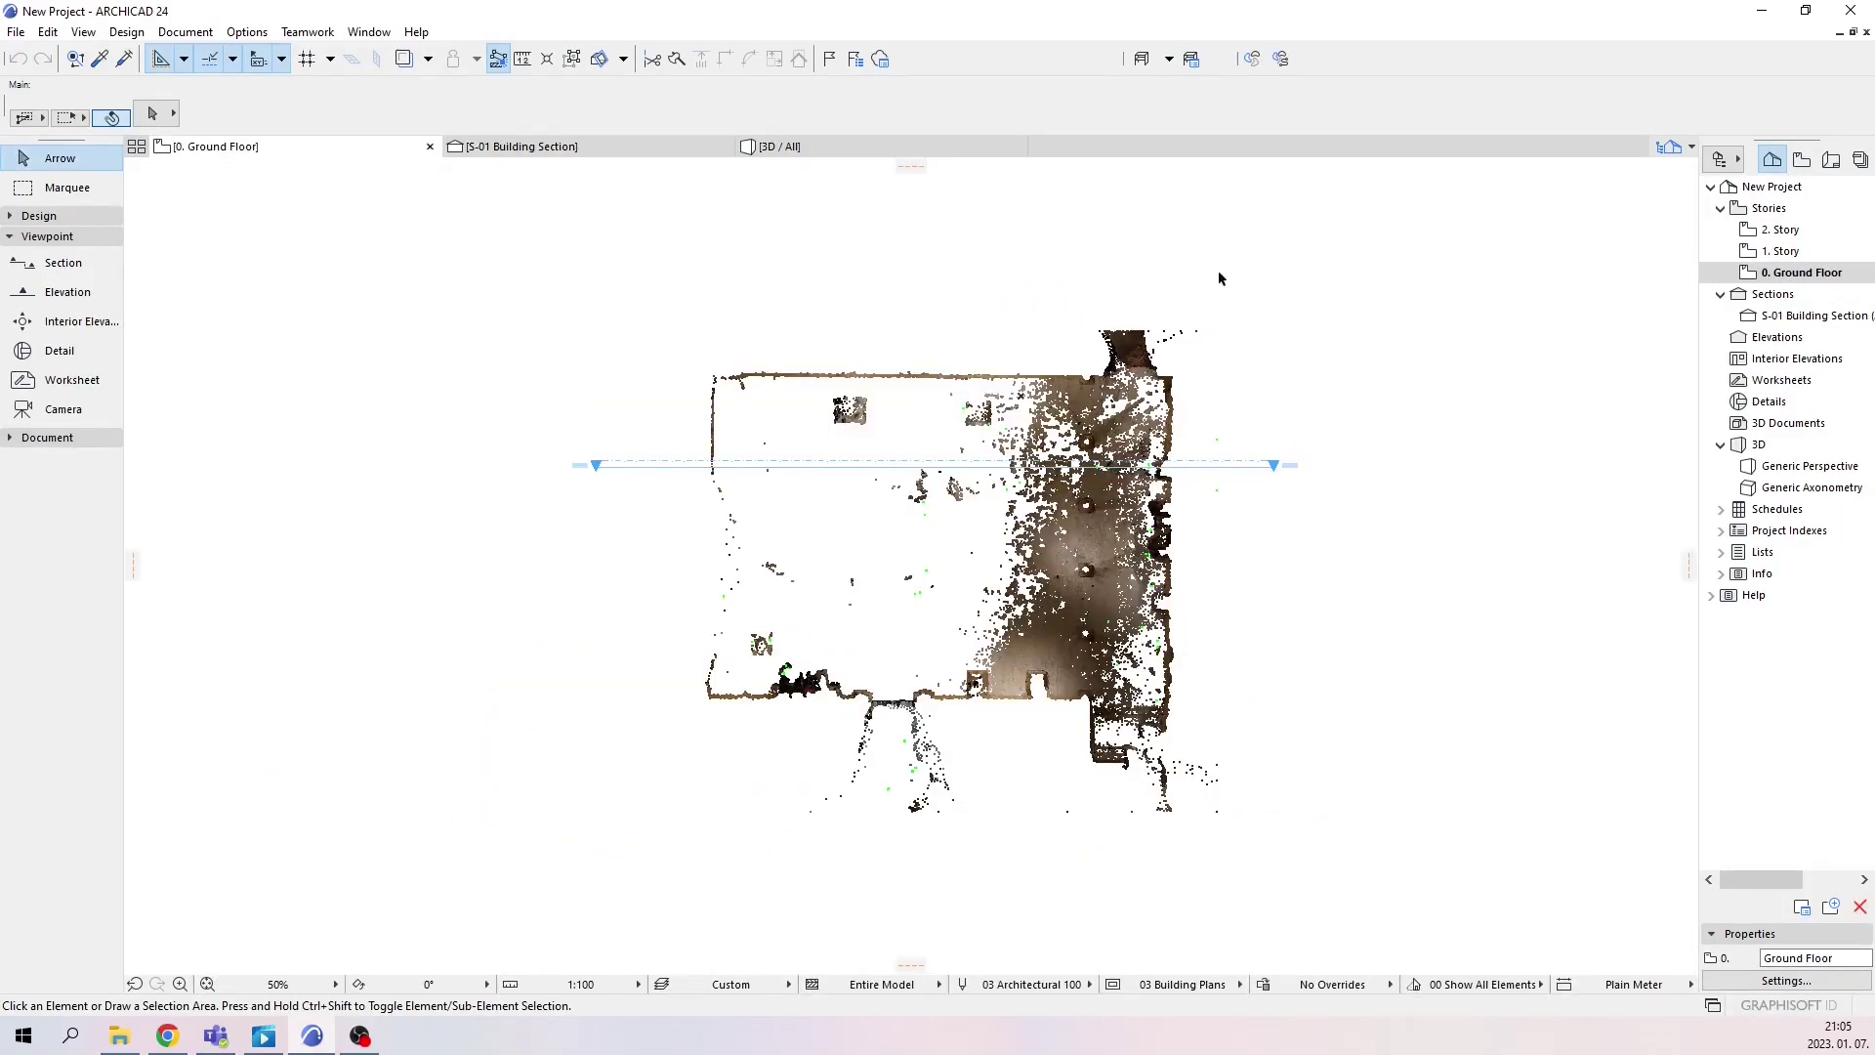
left_click(73, 293)
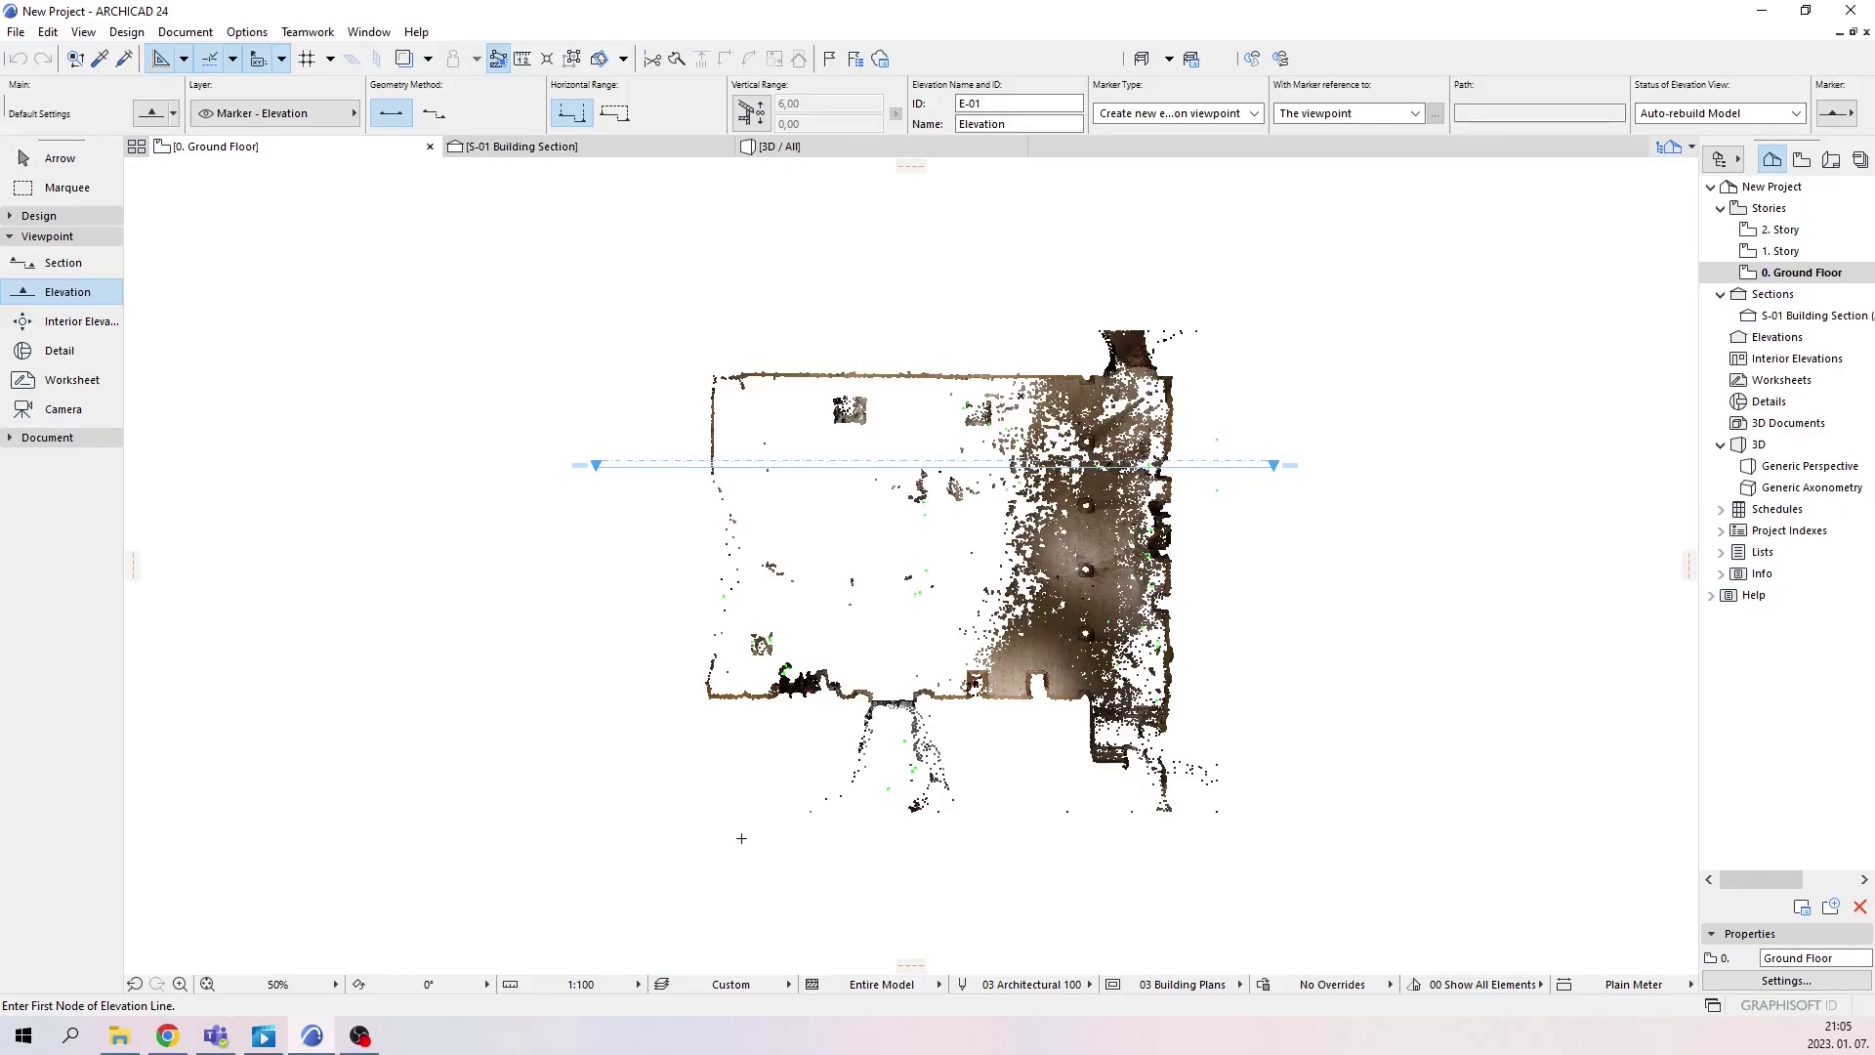
left_click(616, 772)
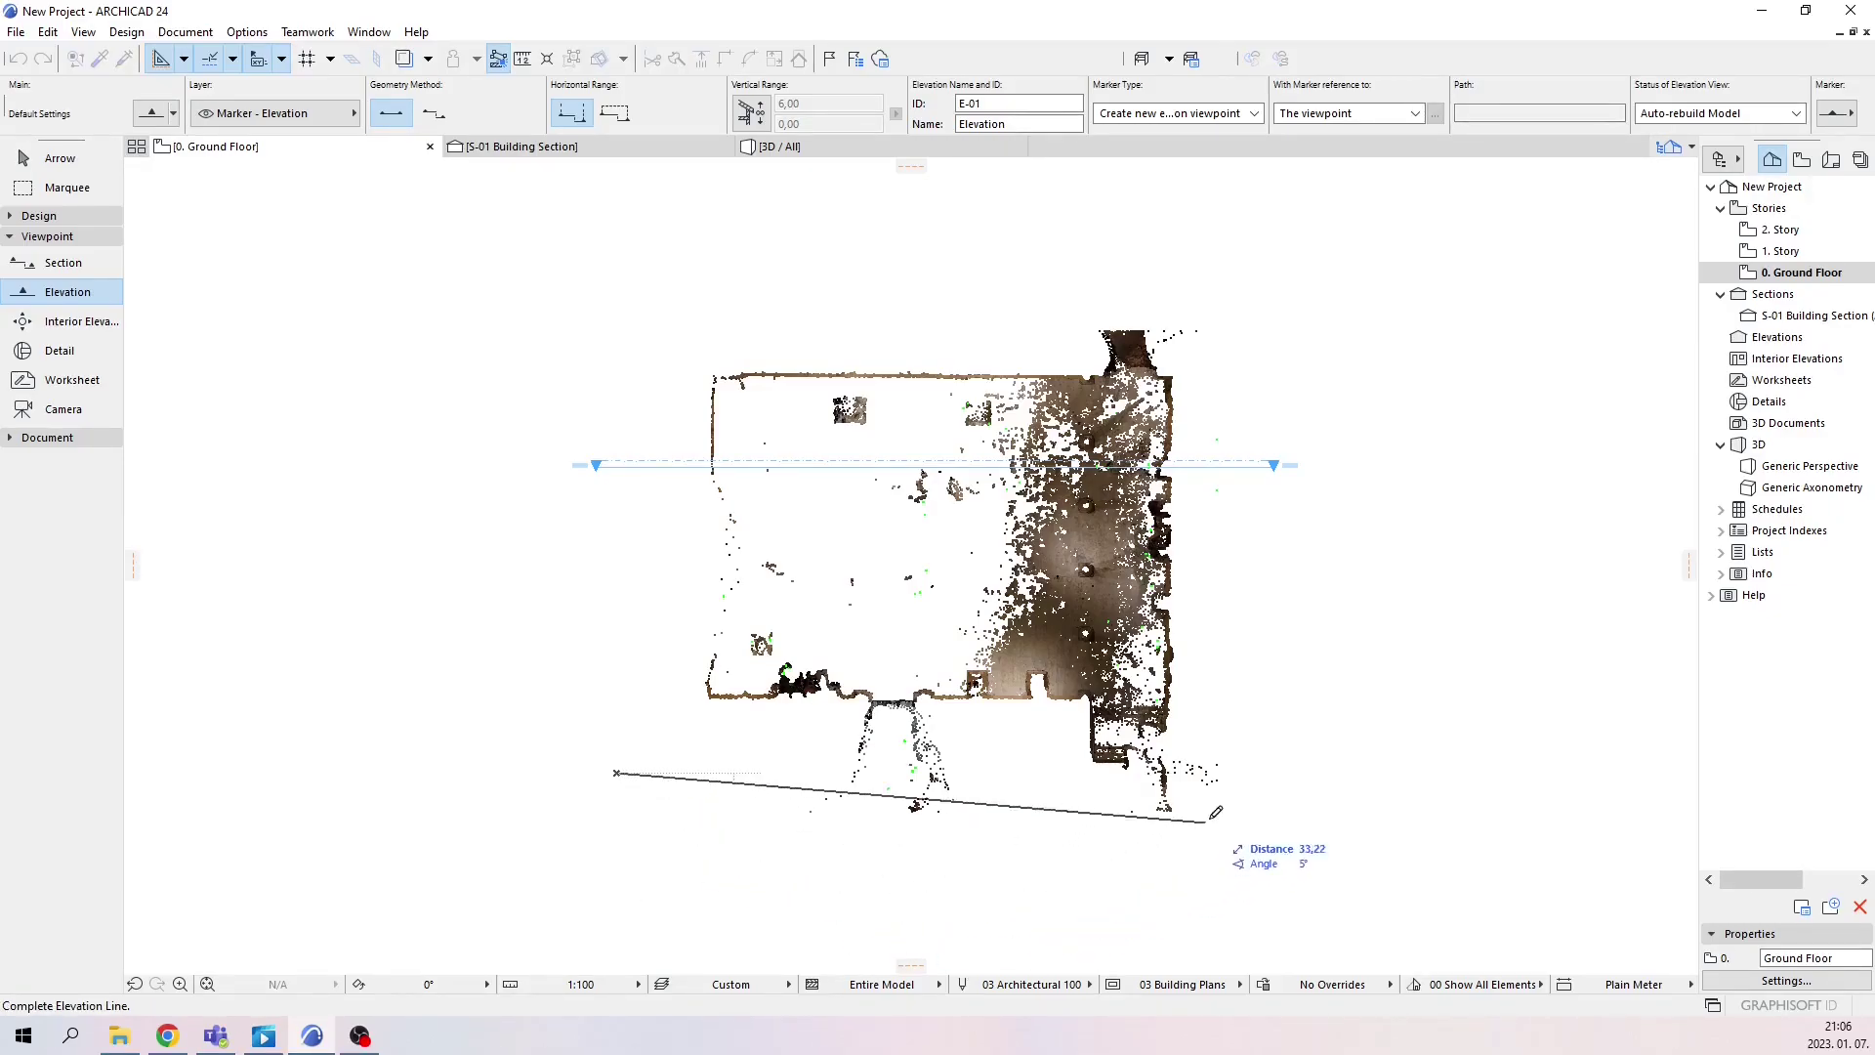
left_click(1311, 771)
left_click(1280, 802)
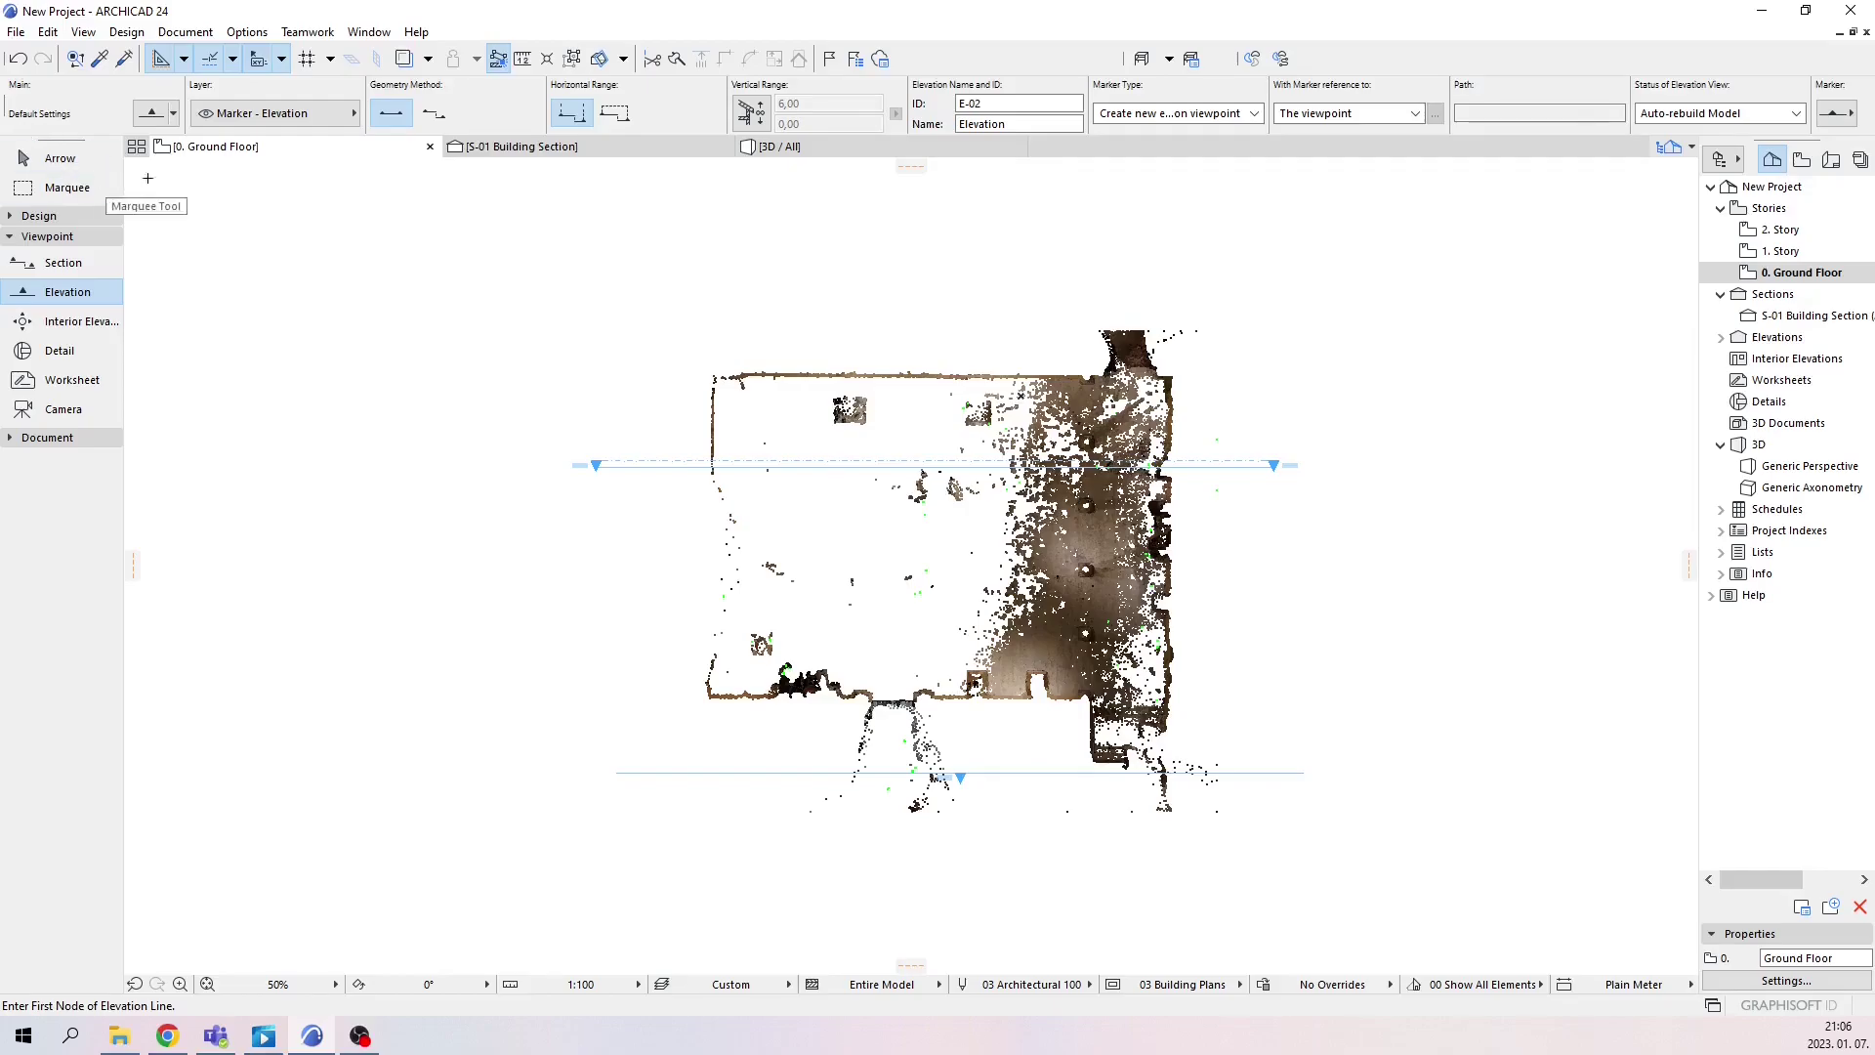
Set the new elevation marker's reference ID to South Elevation
left_click(58, 158)
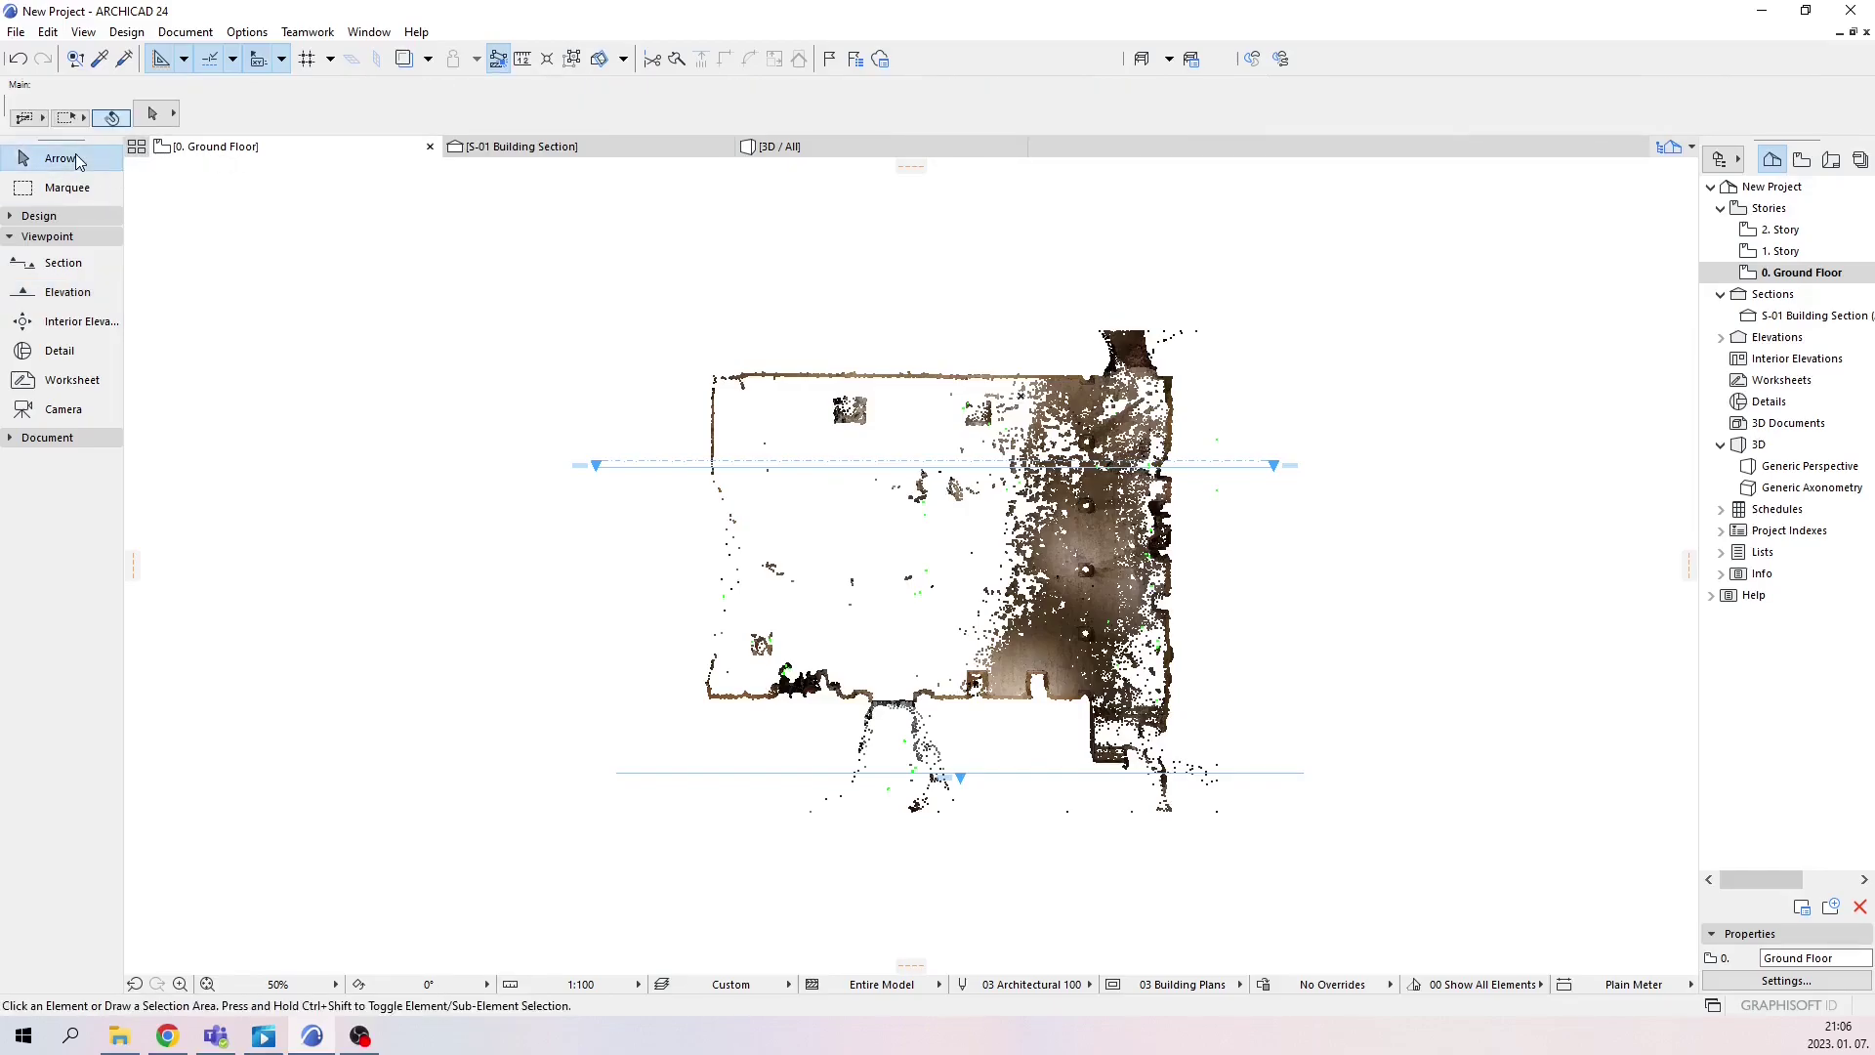
left_click(813, 773)
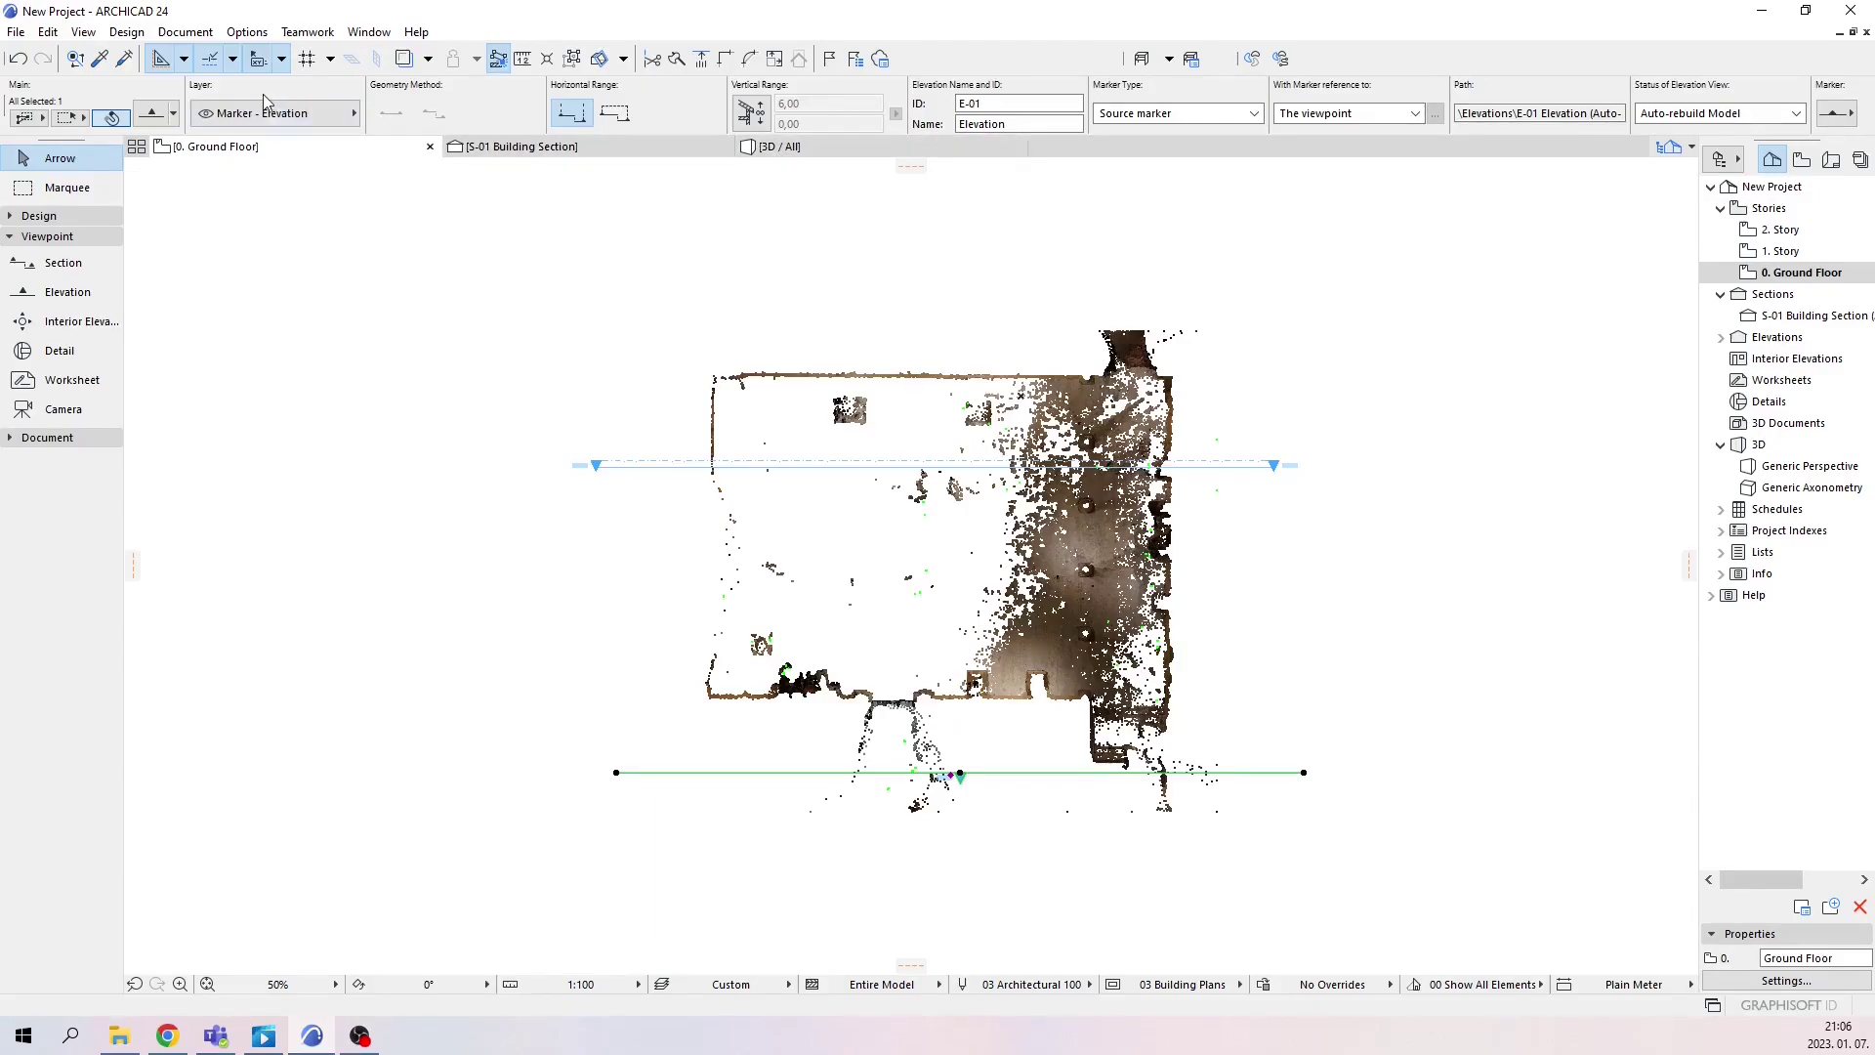
left_click(161, 119)
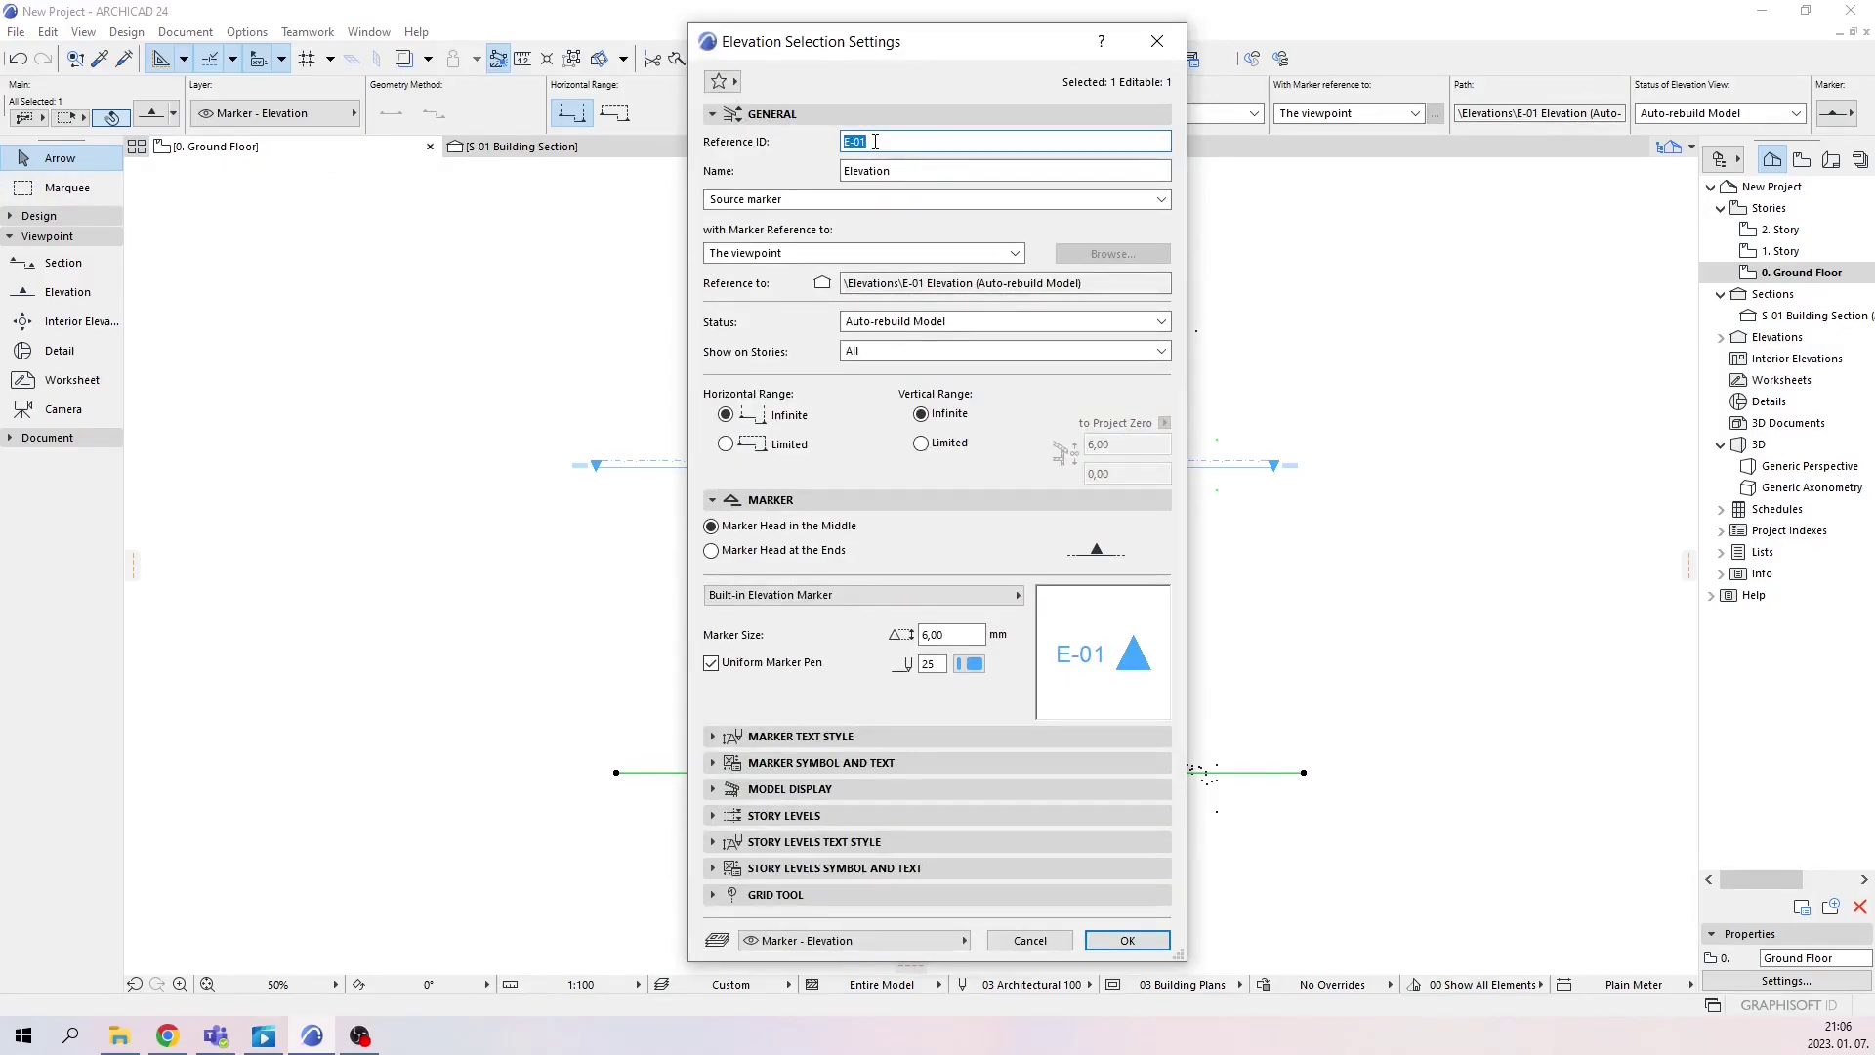
type("South Eleva")
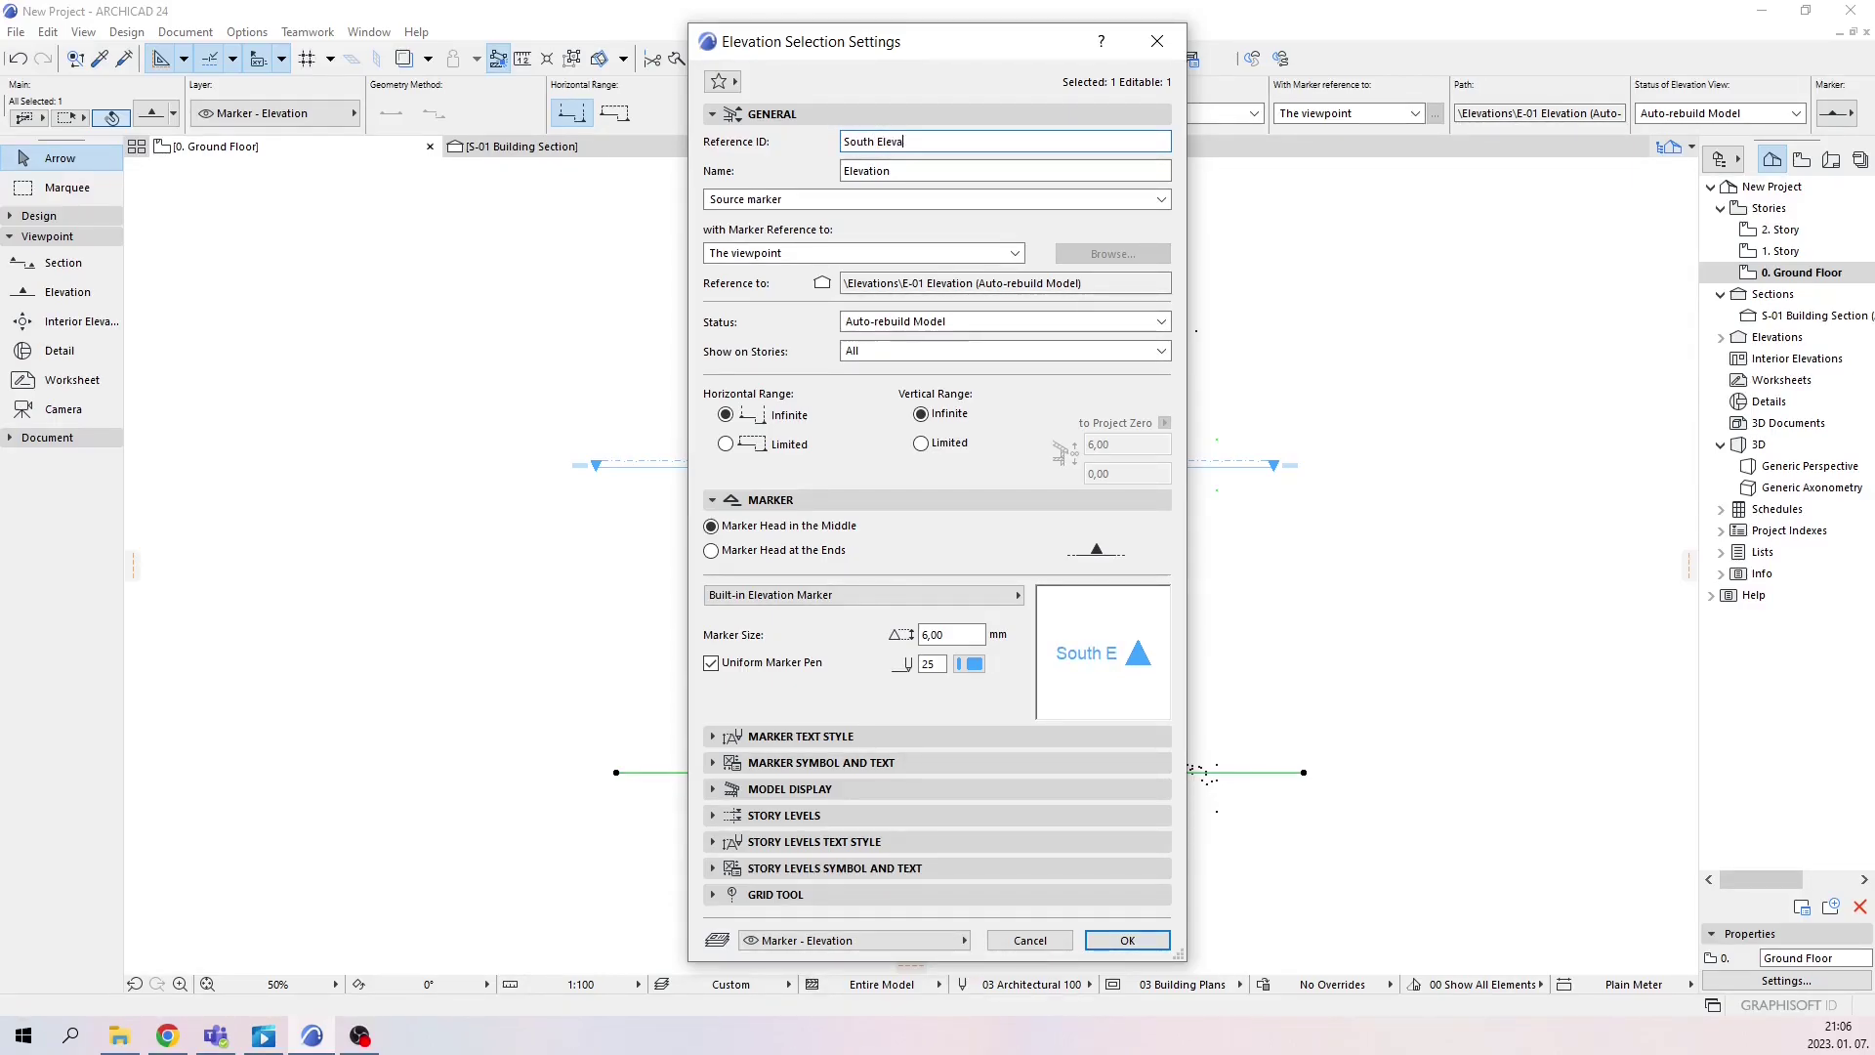
type("tion")
key("Return")
Deselect the elevation marker and open the South Elevation view to check which part of the point cloud it shows
mouse_move(873, 147)
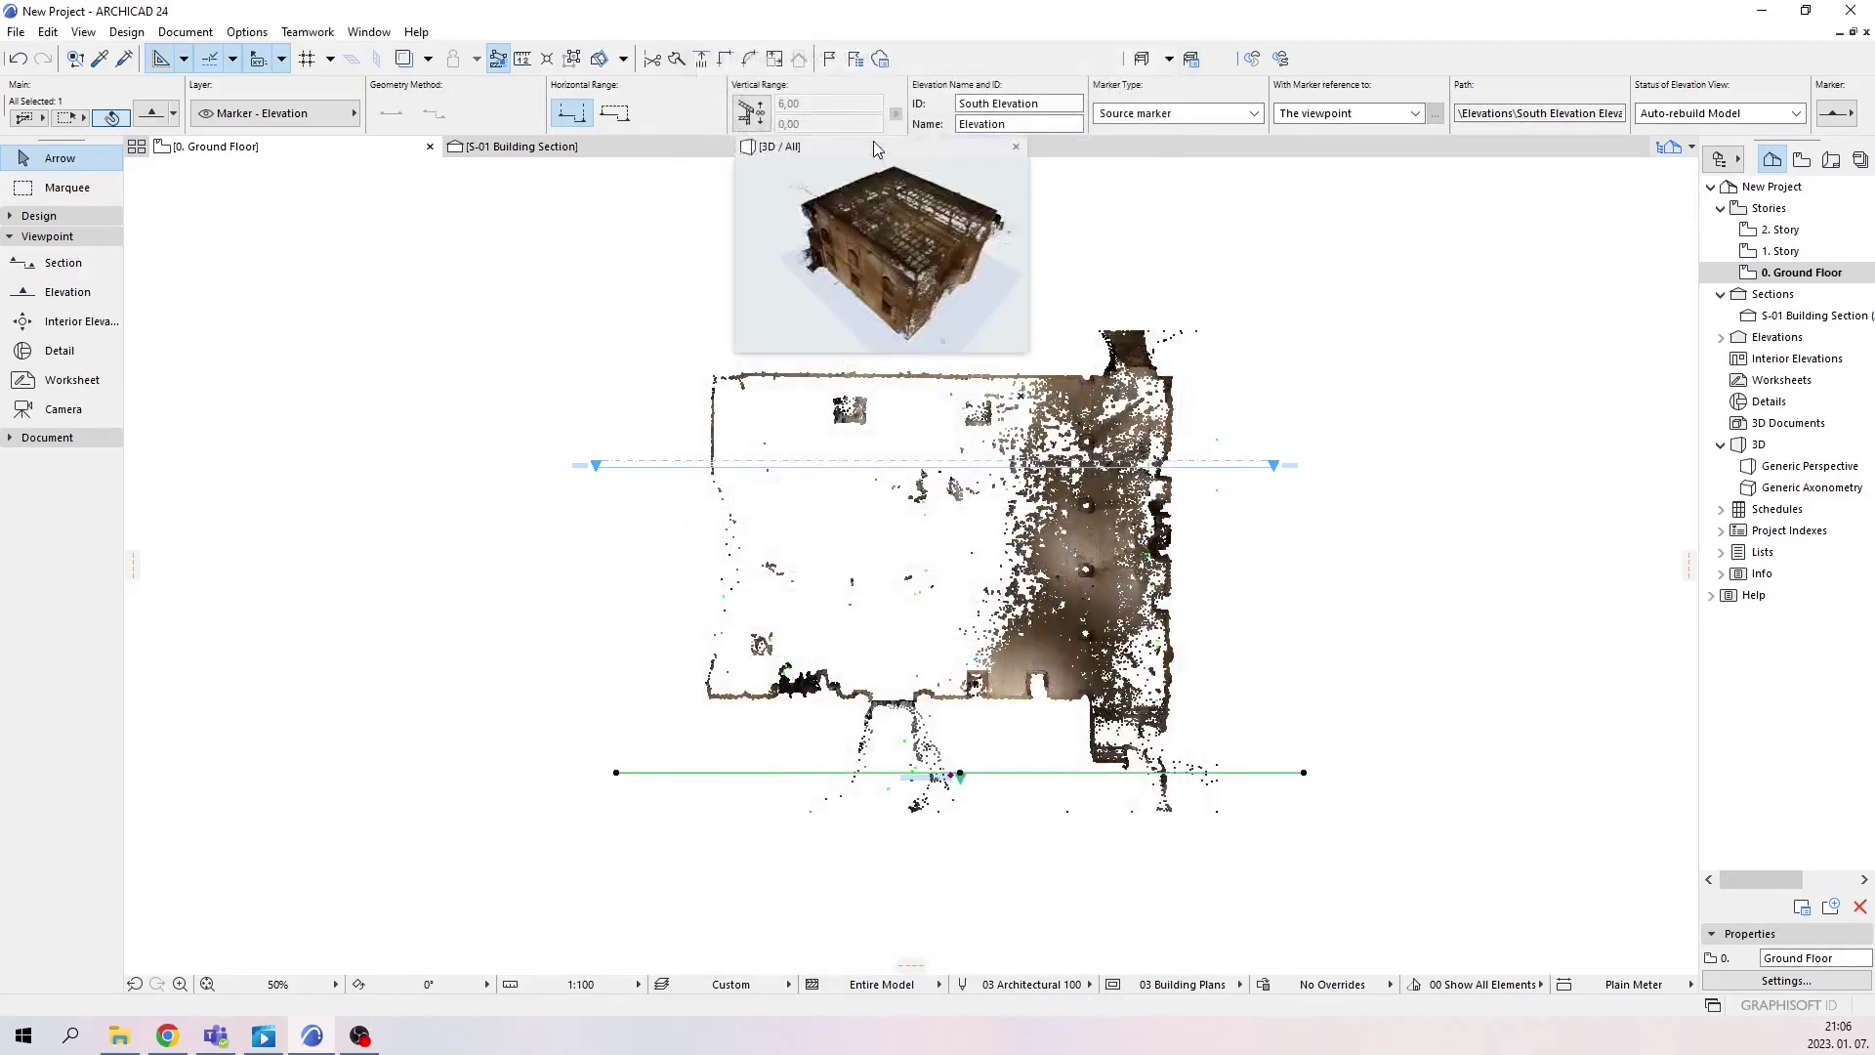
scroll(976, 801, "up", 3)
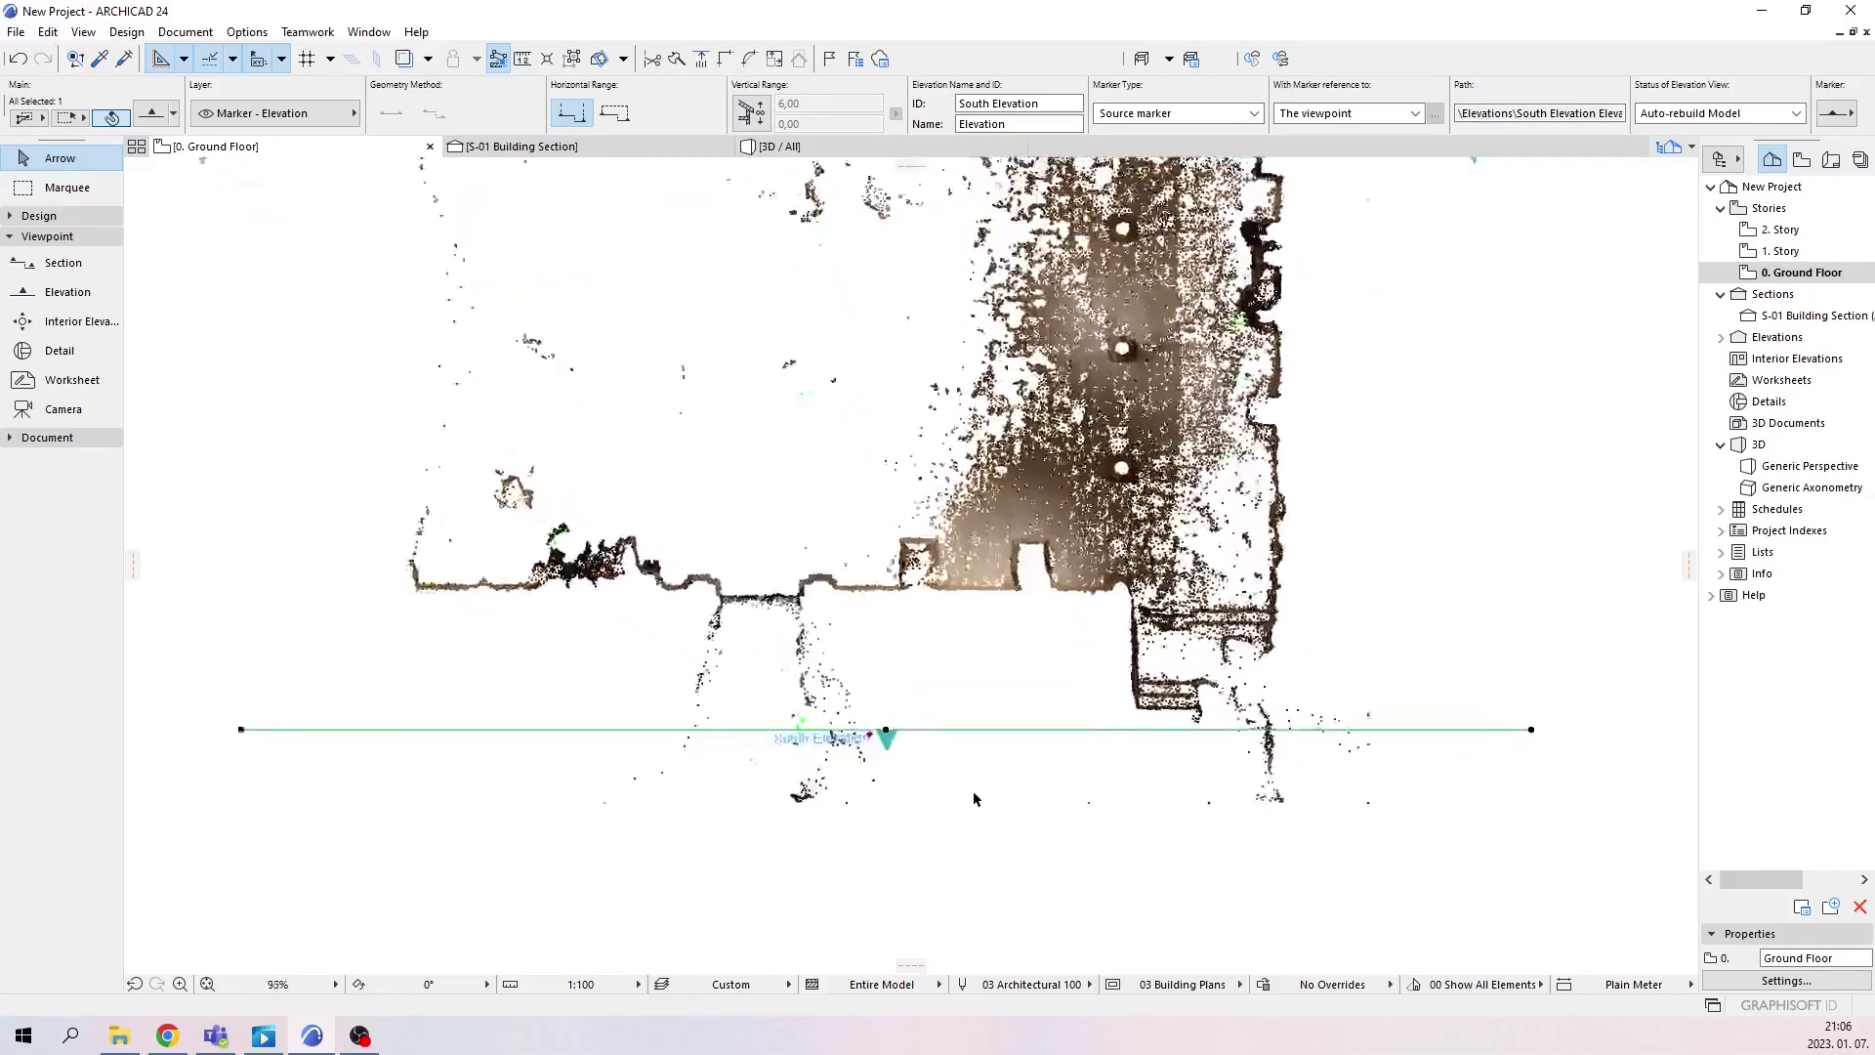
scroll(969, 775, "down", 3)
scroll(968, 778, "down", 2)
scroll(1211, 672, "up", 3)
left_click(1203, 691)
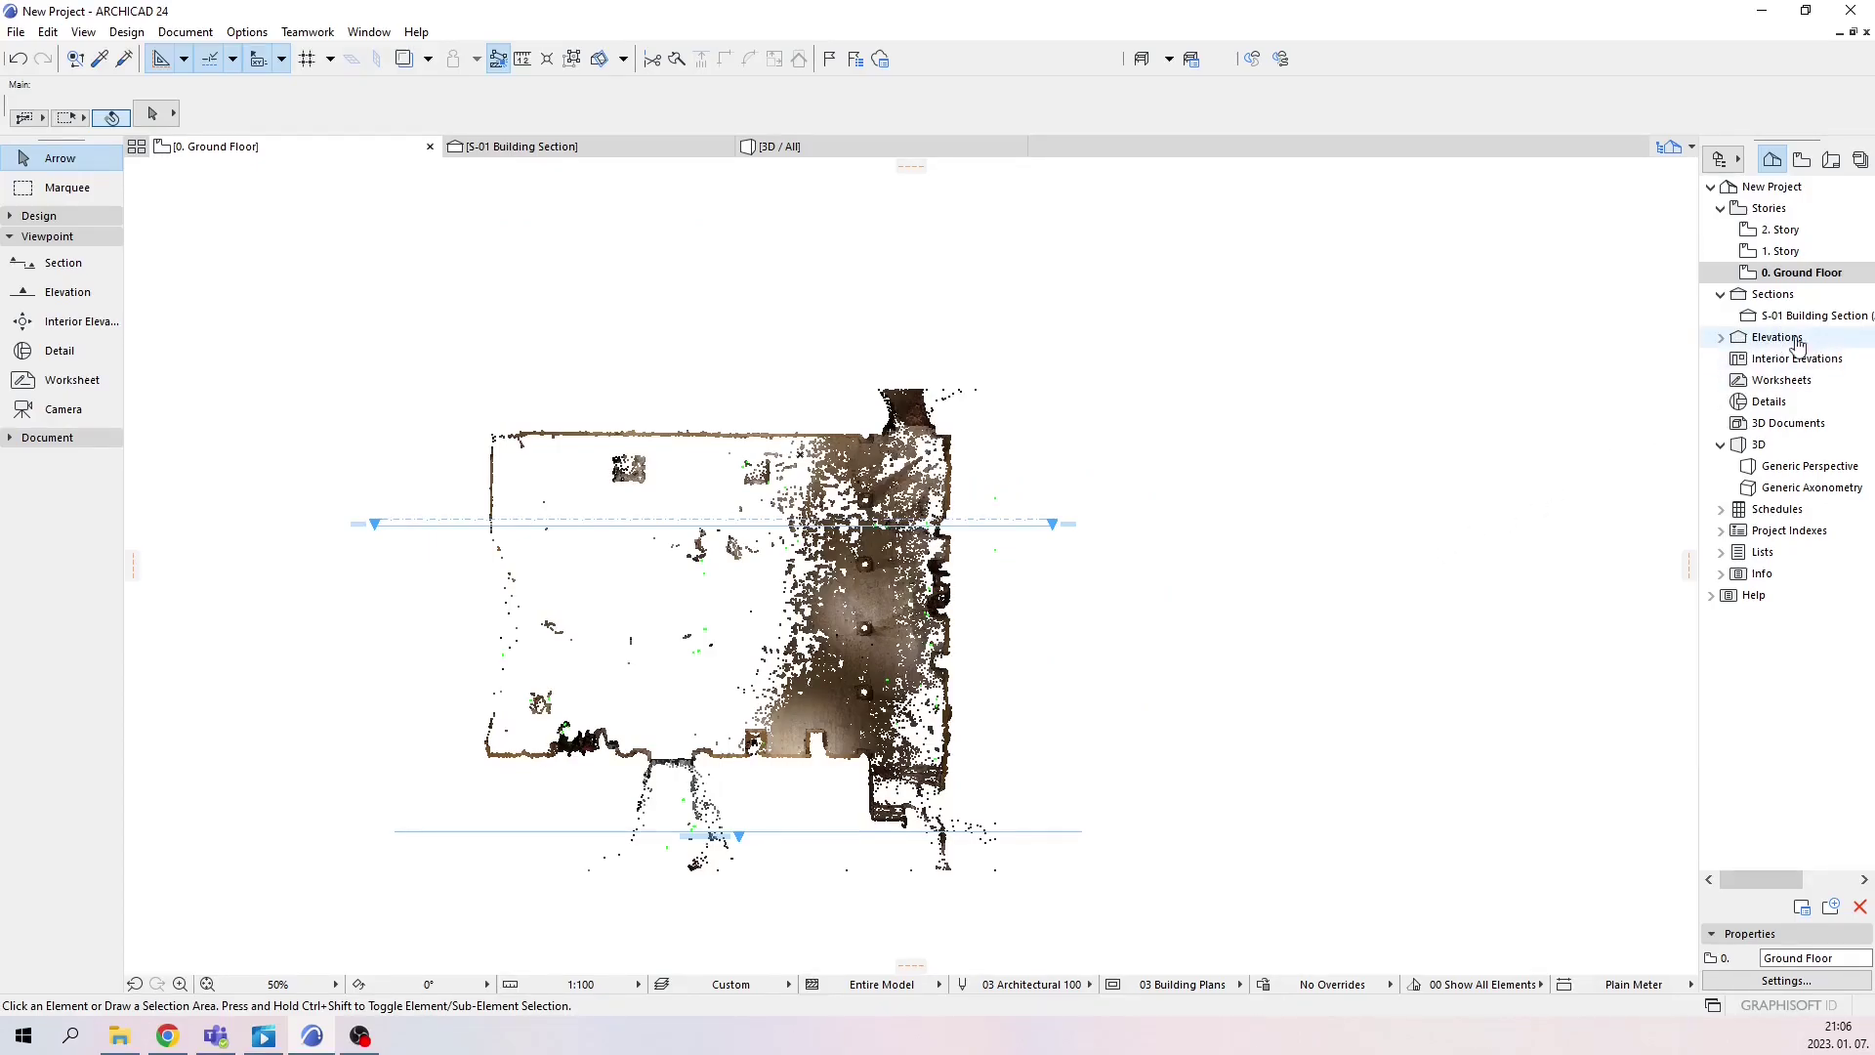
left_click(1723, 337)
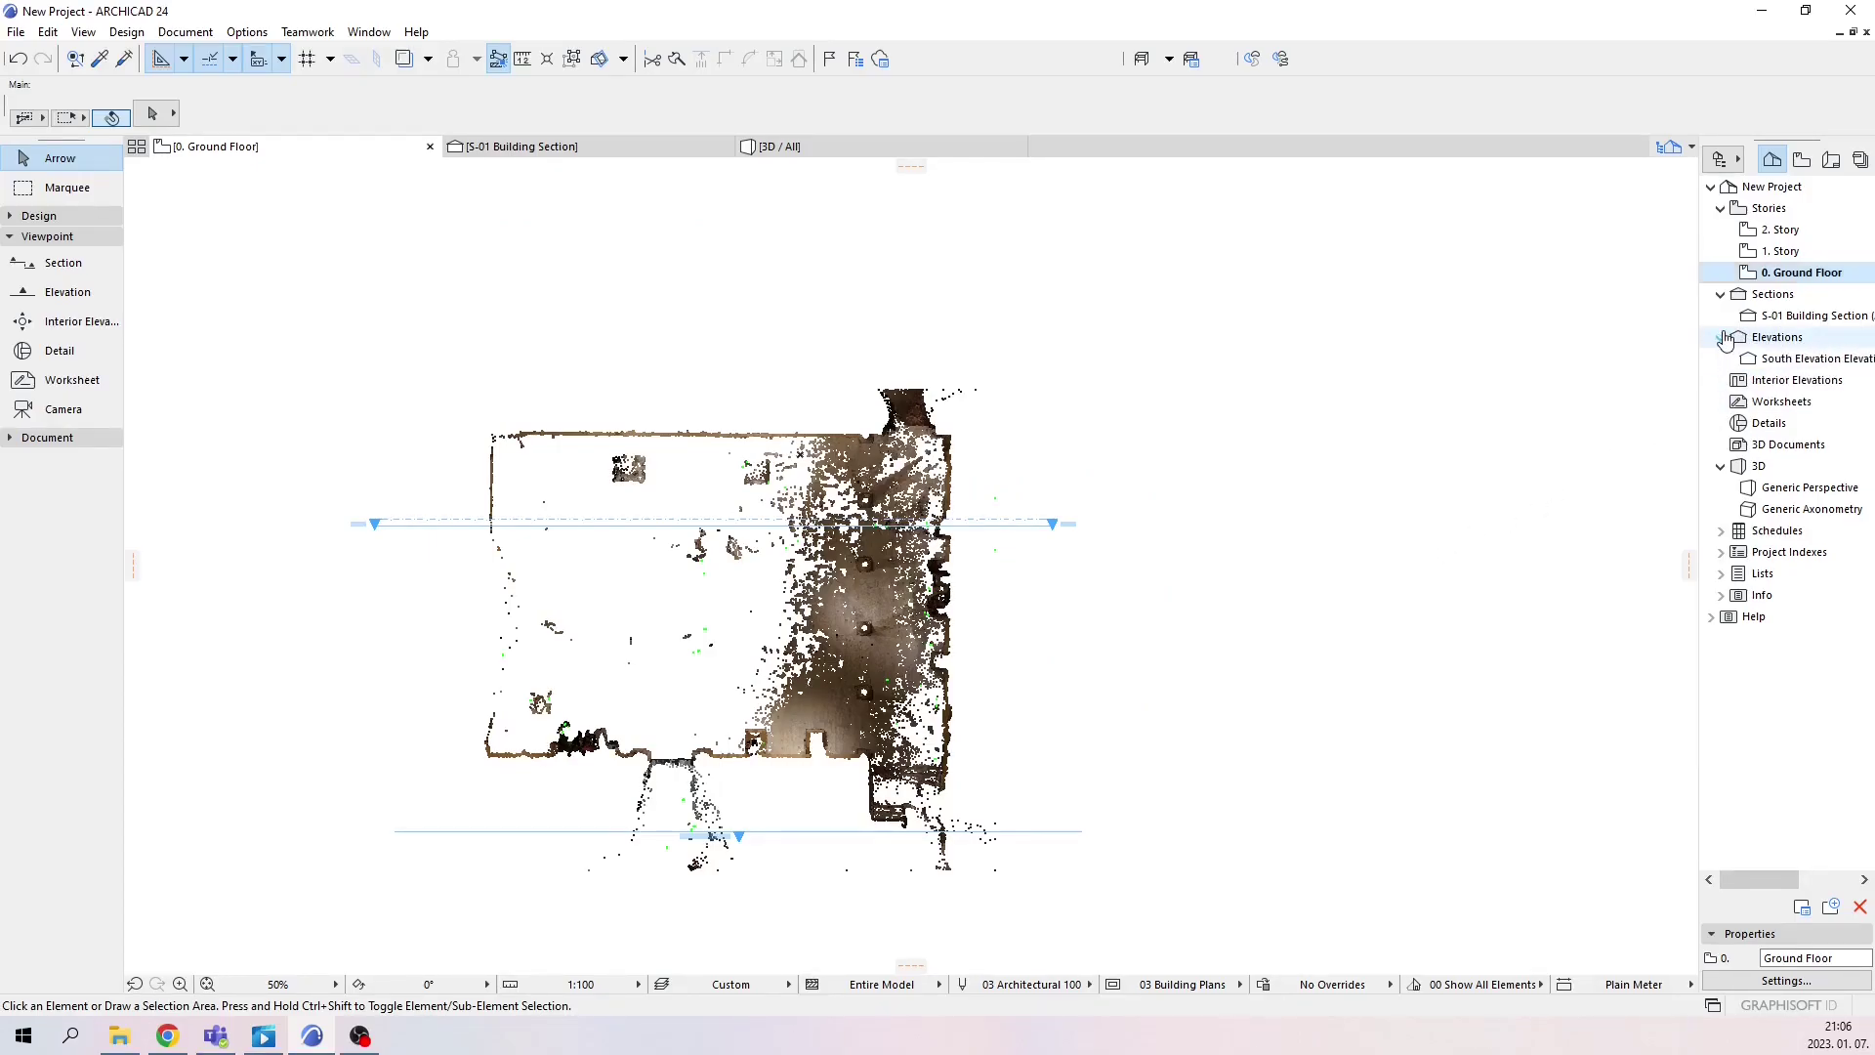
double_click(1790, 360)
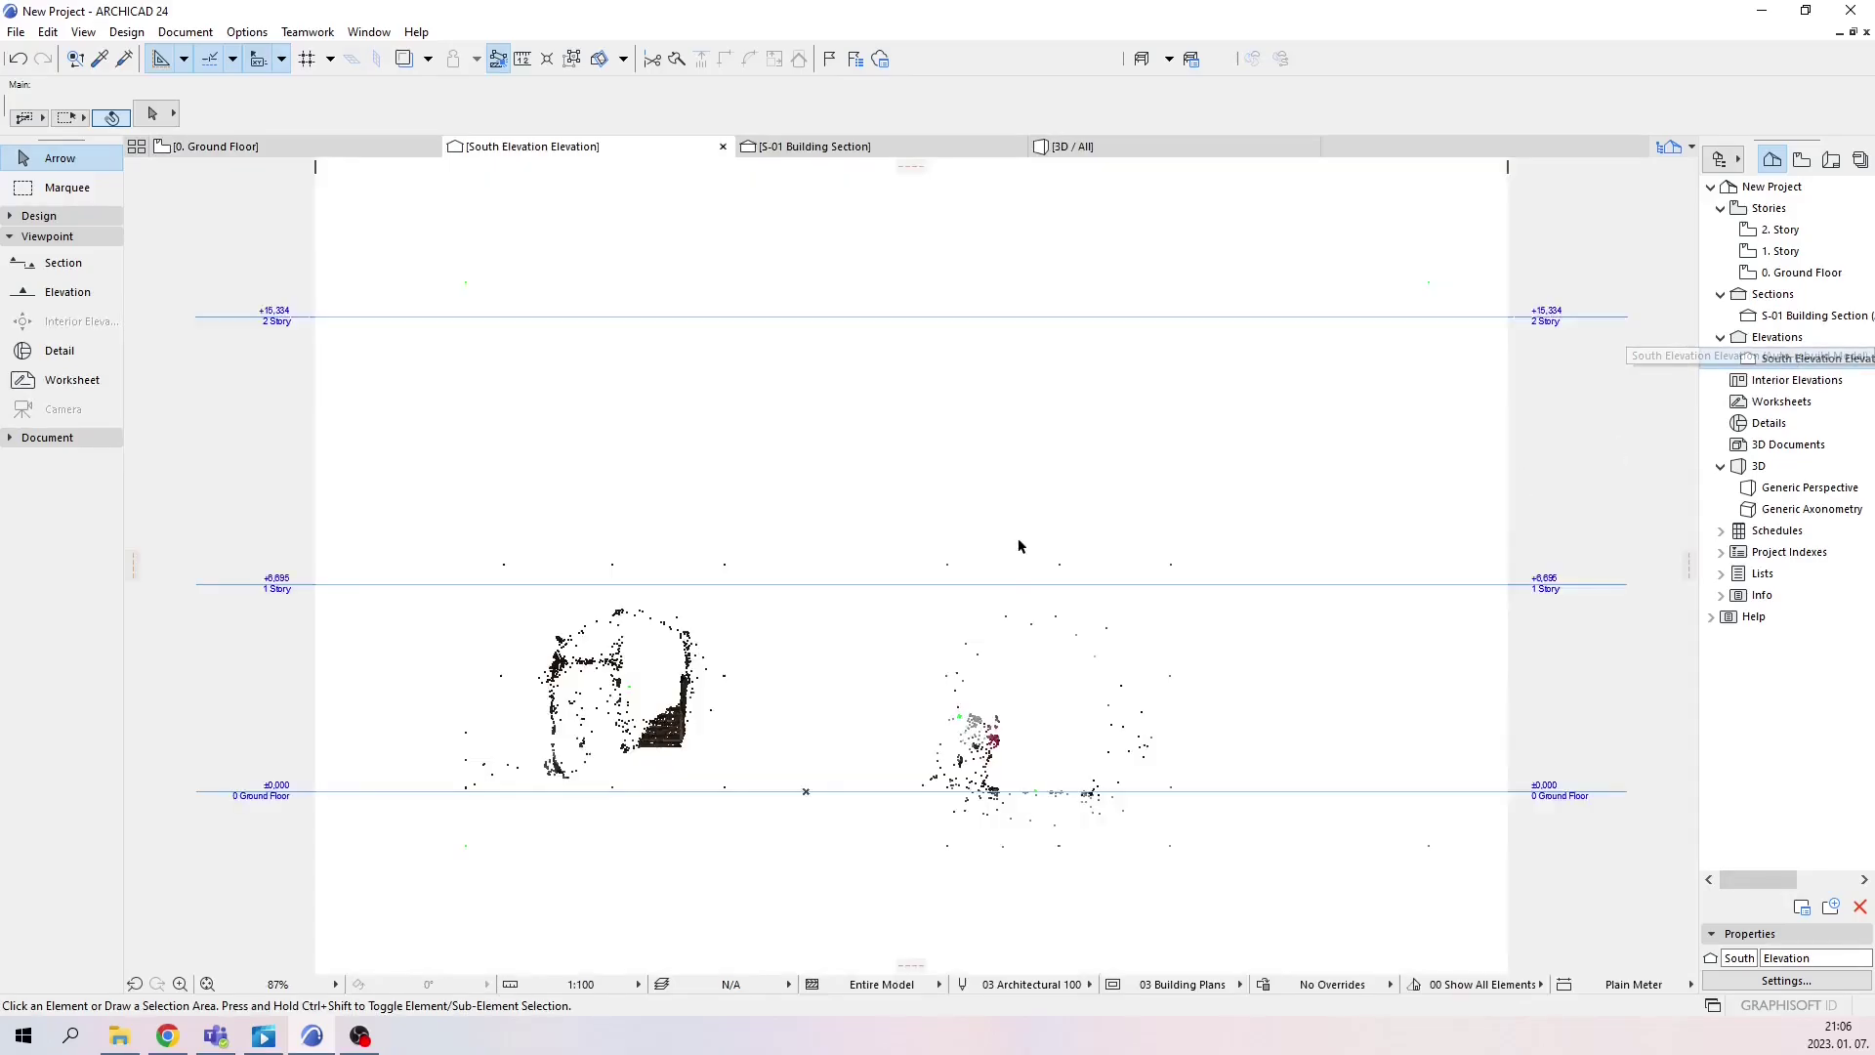
mouse_move(244, 154)
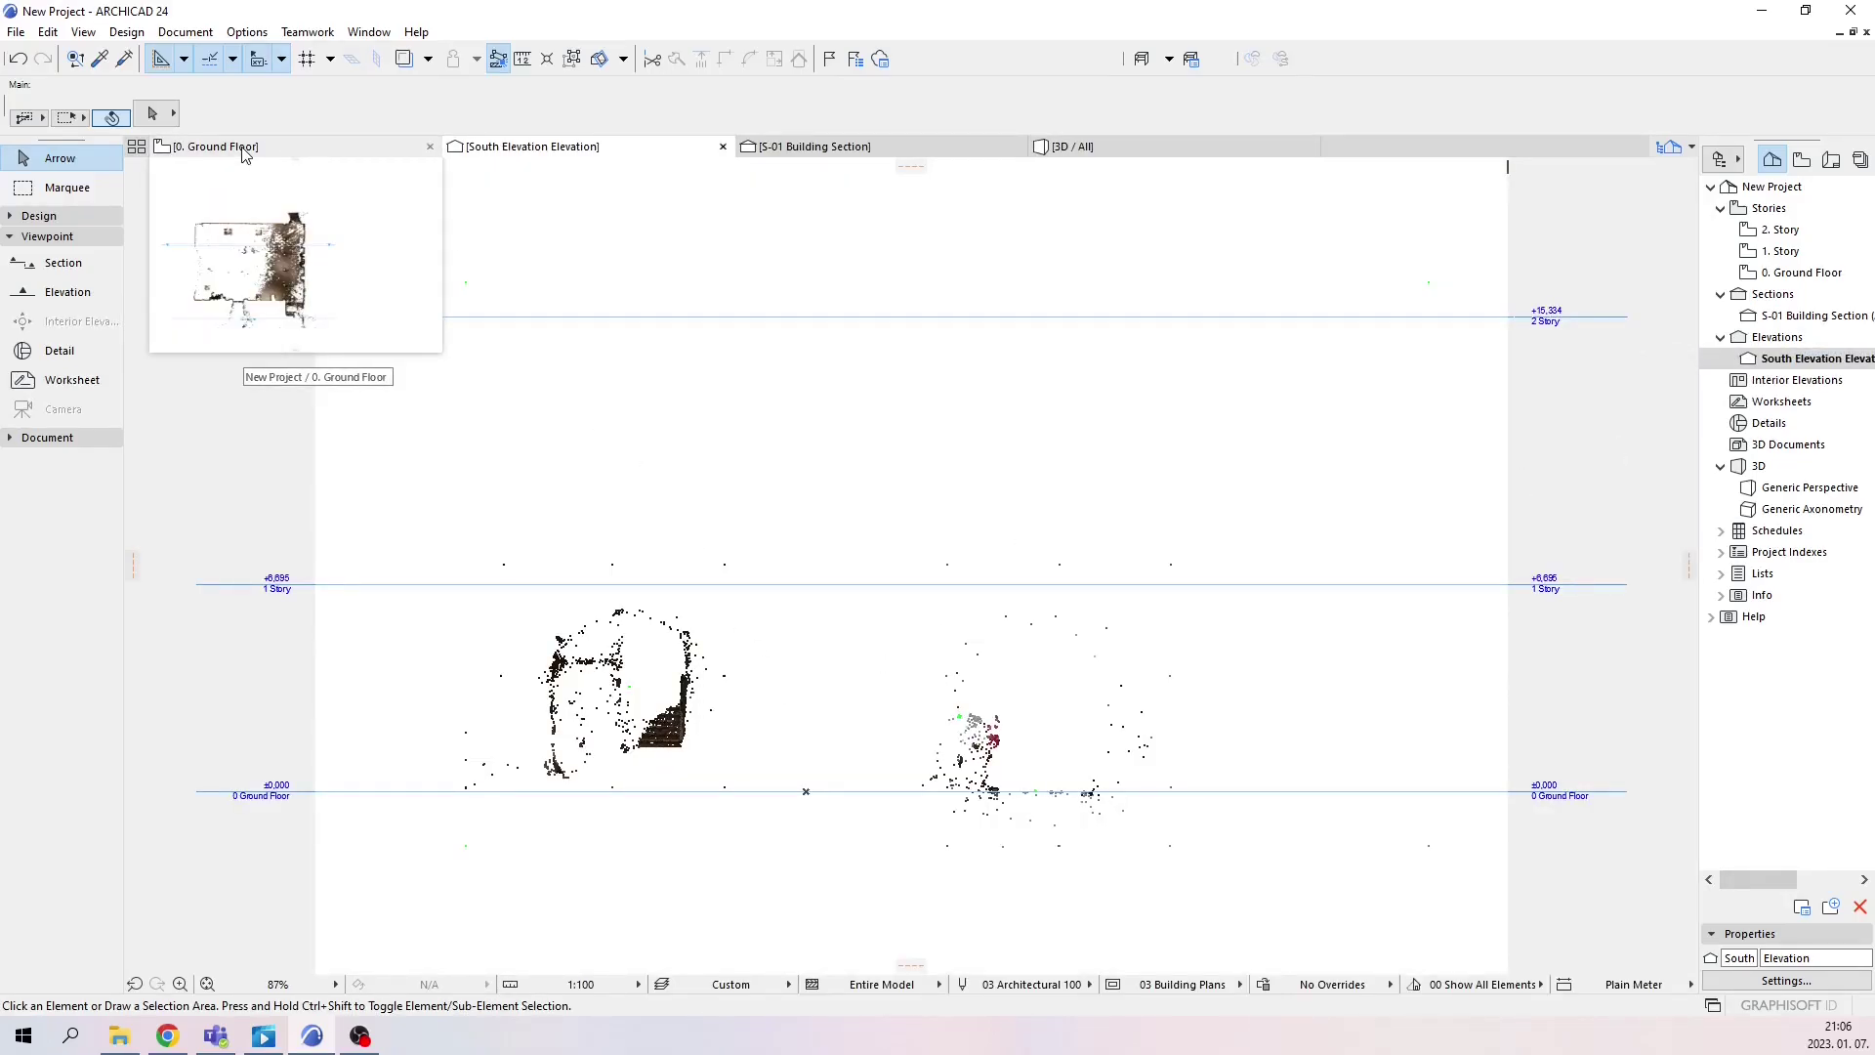
Return to the ground floor plan and examine which way the South Elevation marker faces relative to the building
left_click(244, 152)
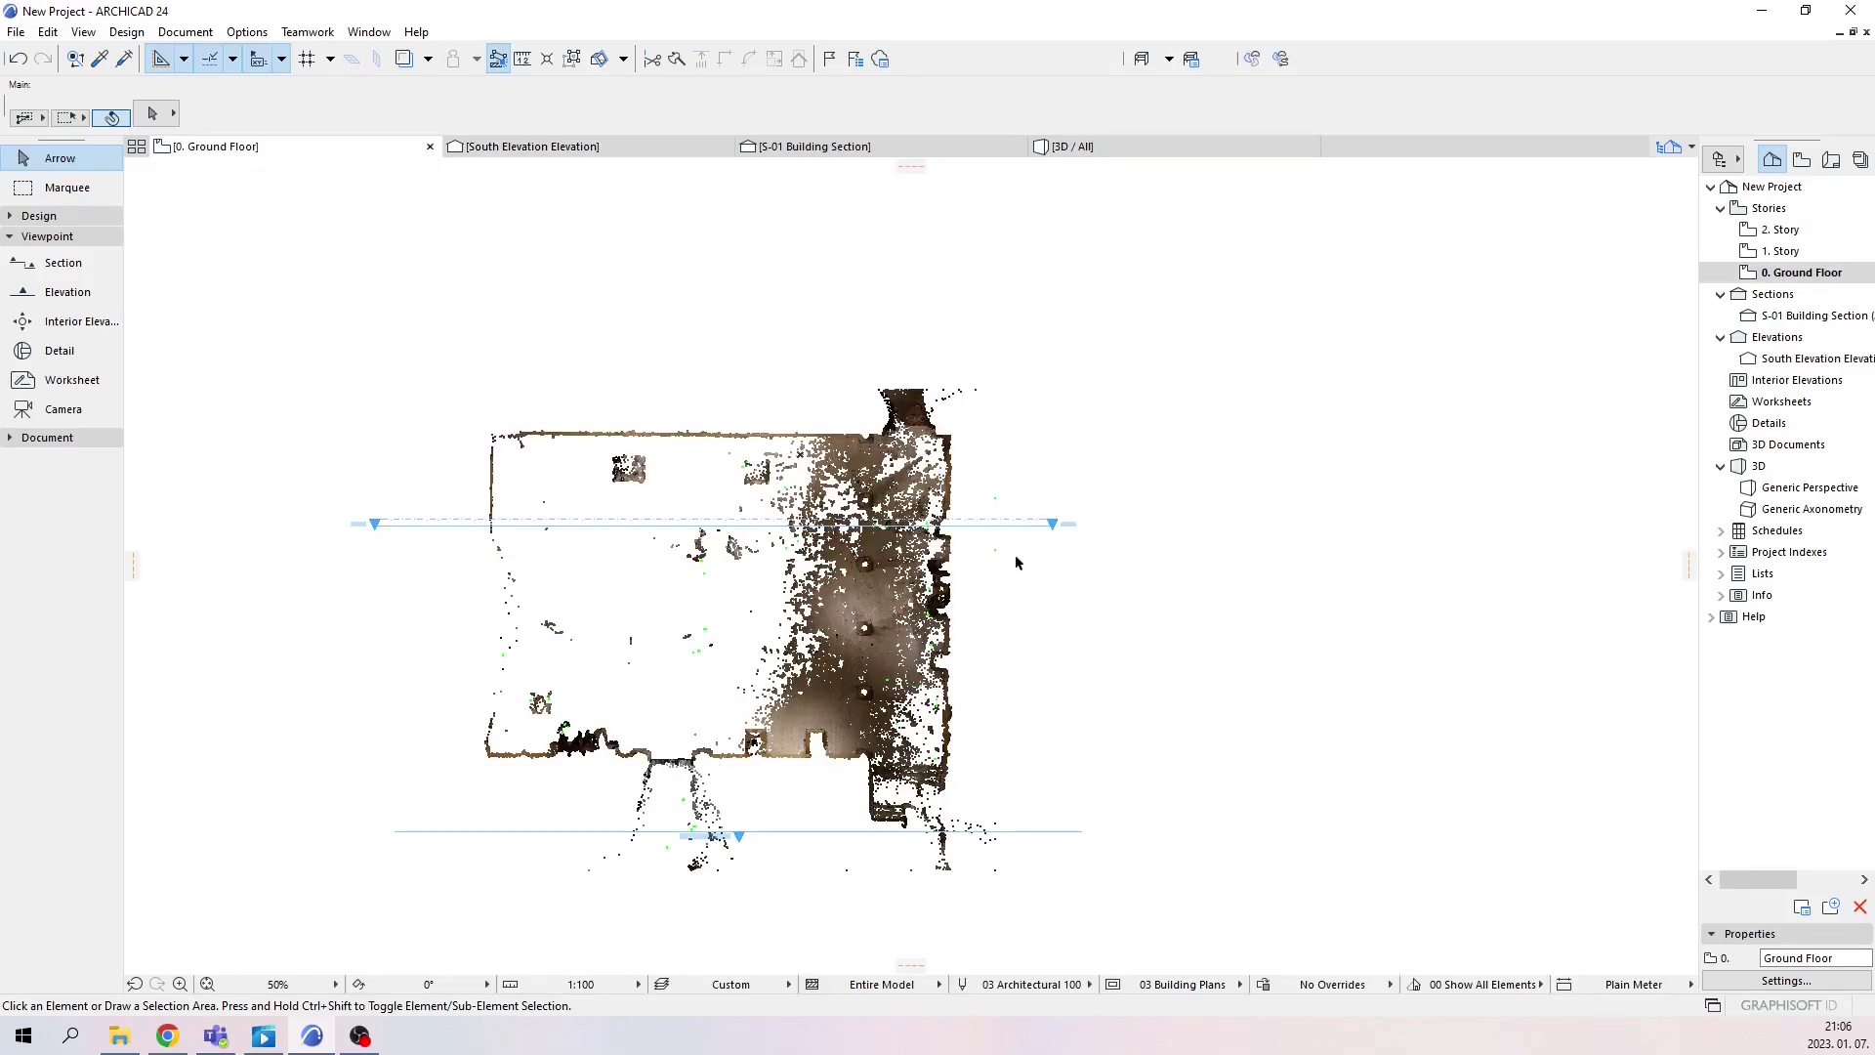
left_click(60, 299)
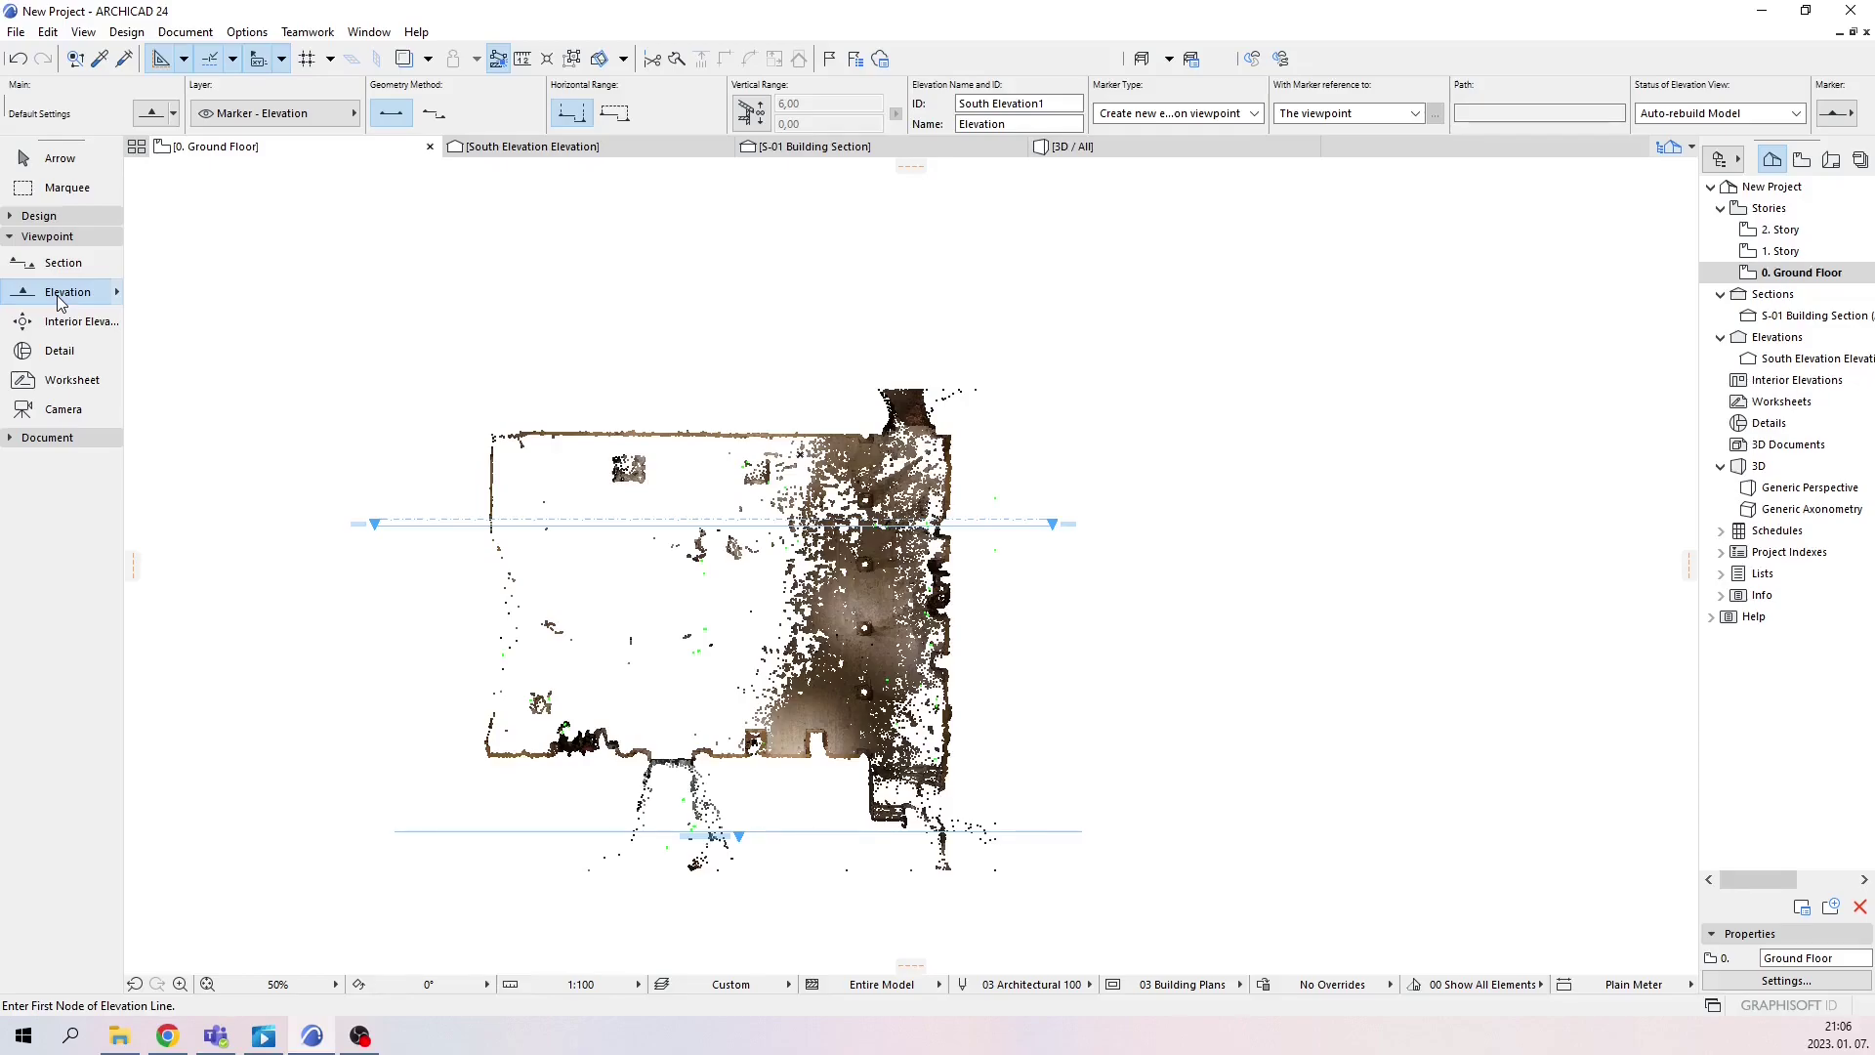
left_click(60, 159)
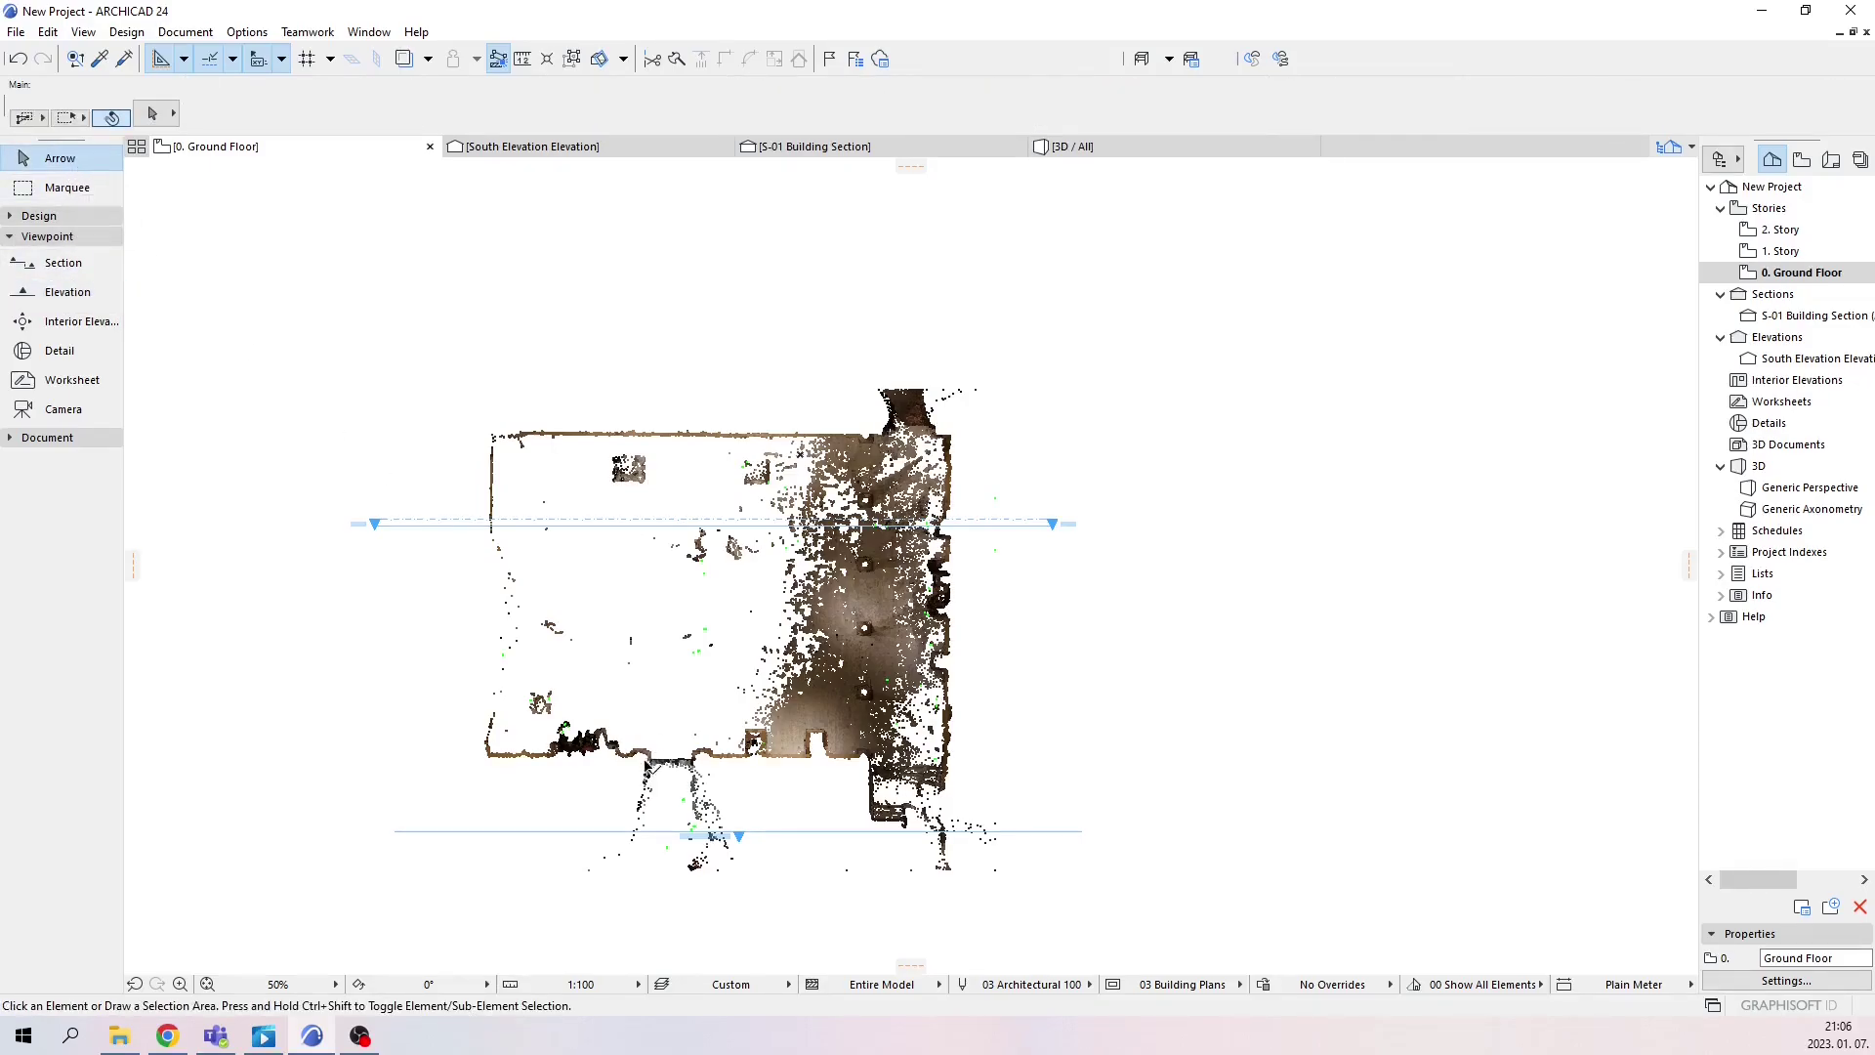
scroll(742, 849, "up", 2)
scroll(745, 851, "up", 2)
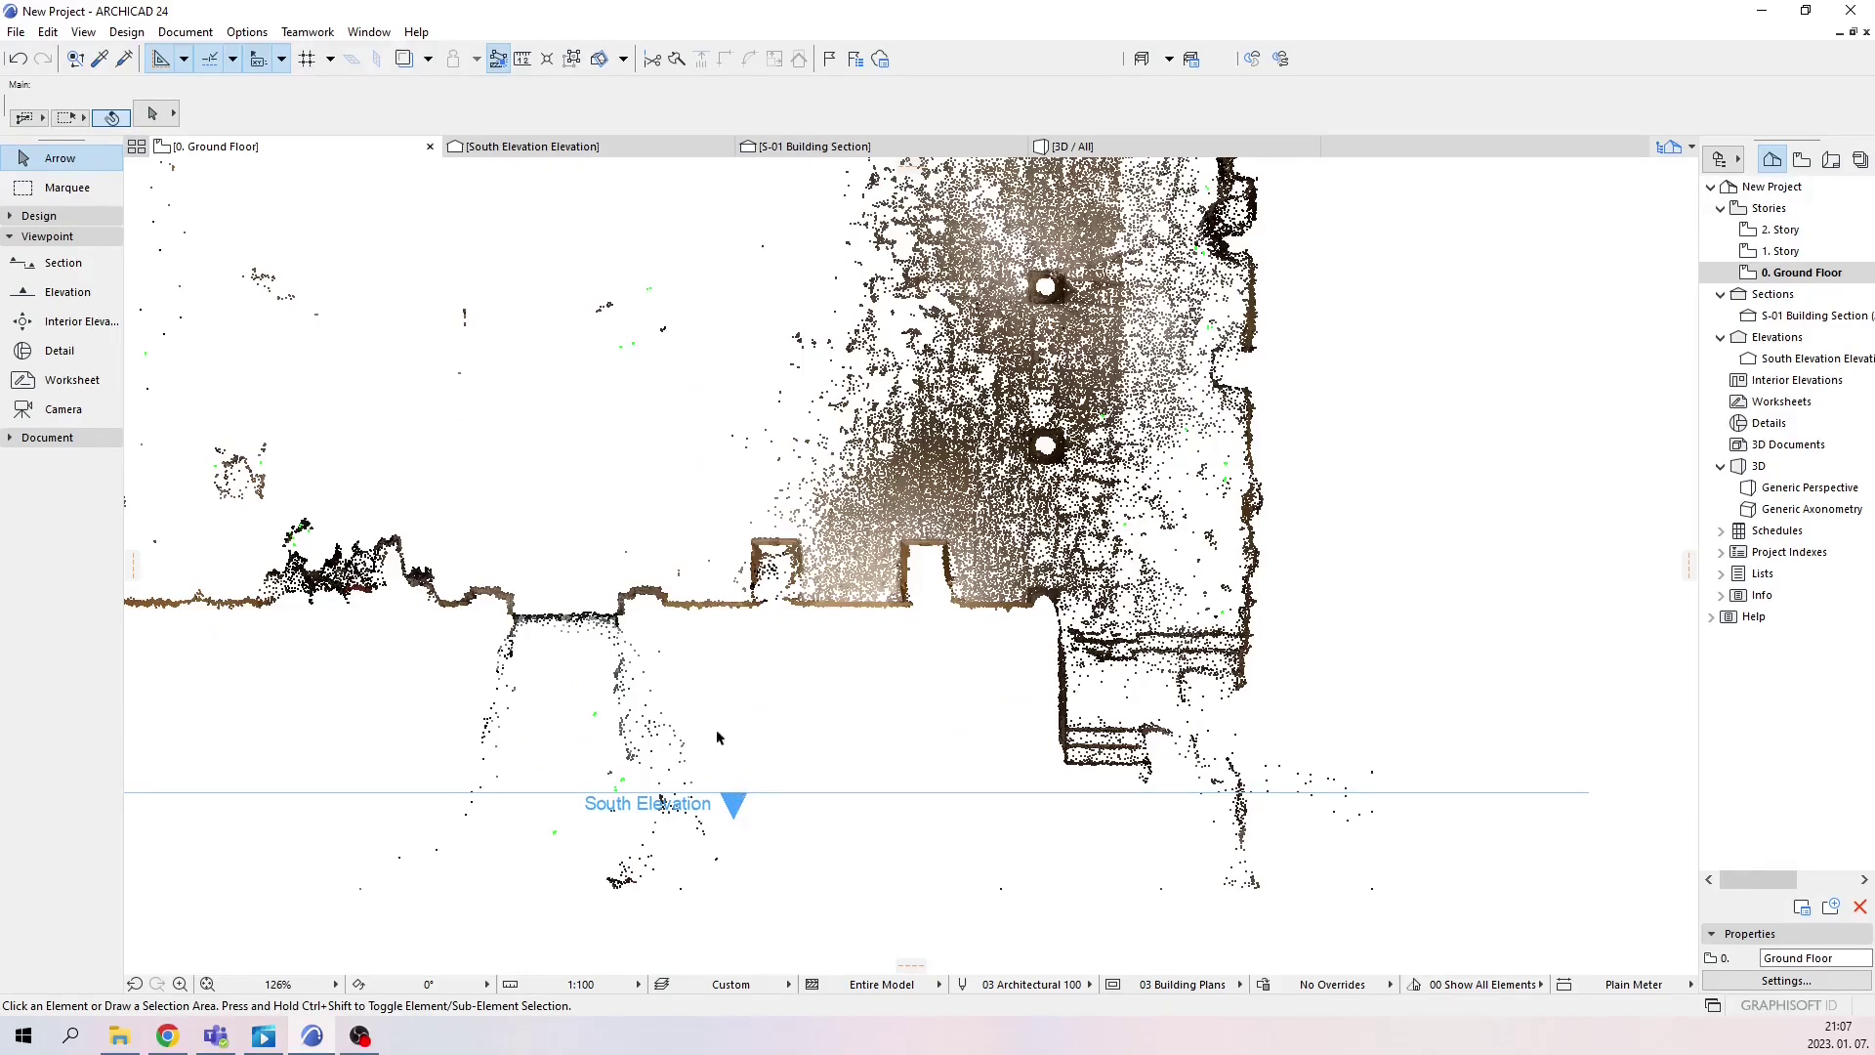
scroll(745, 830, "down", 3)
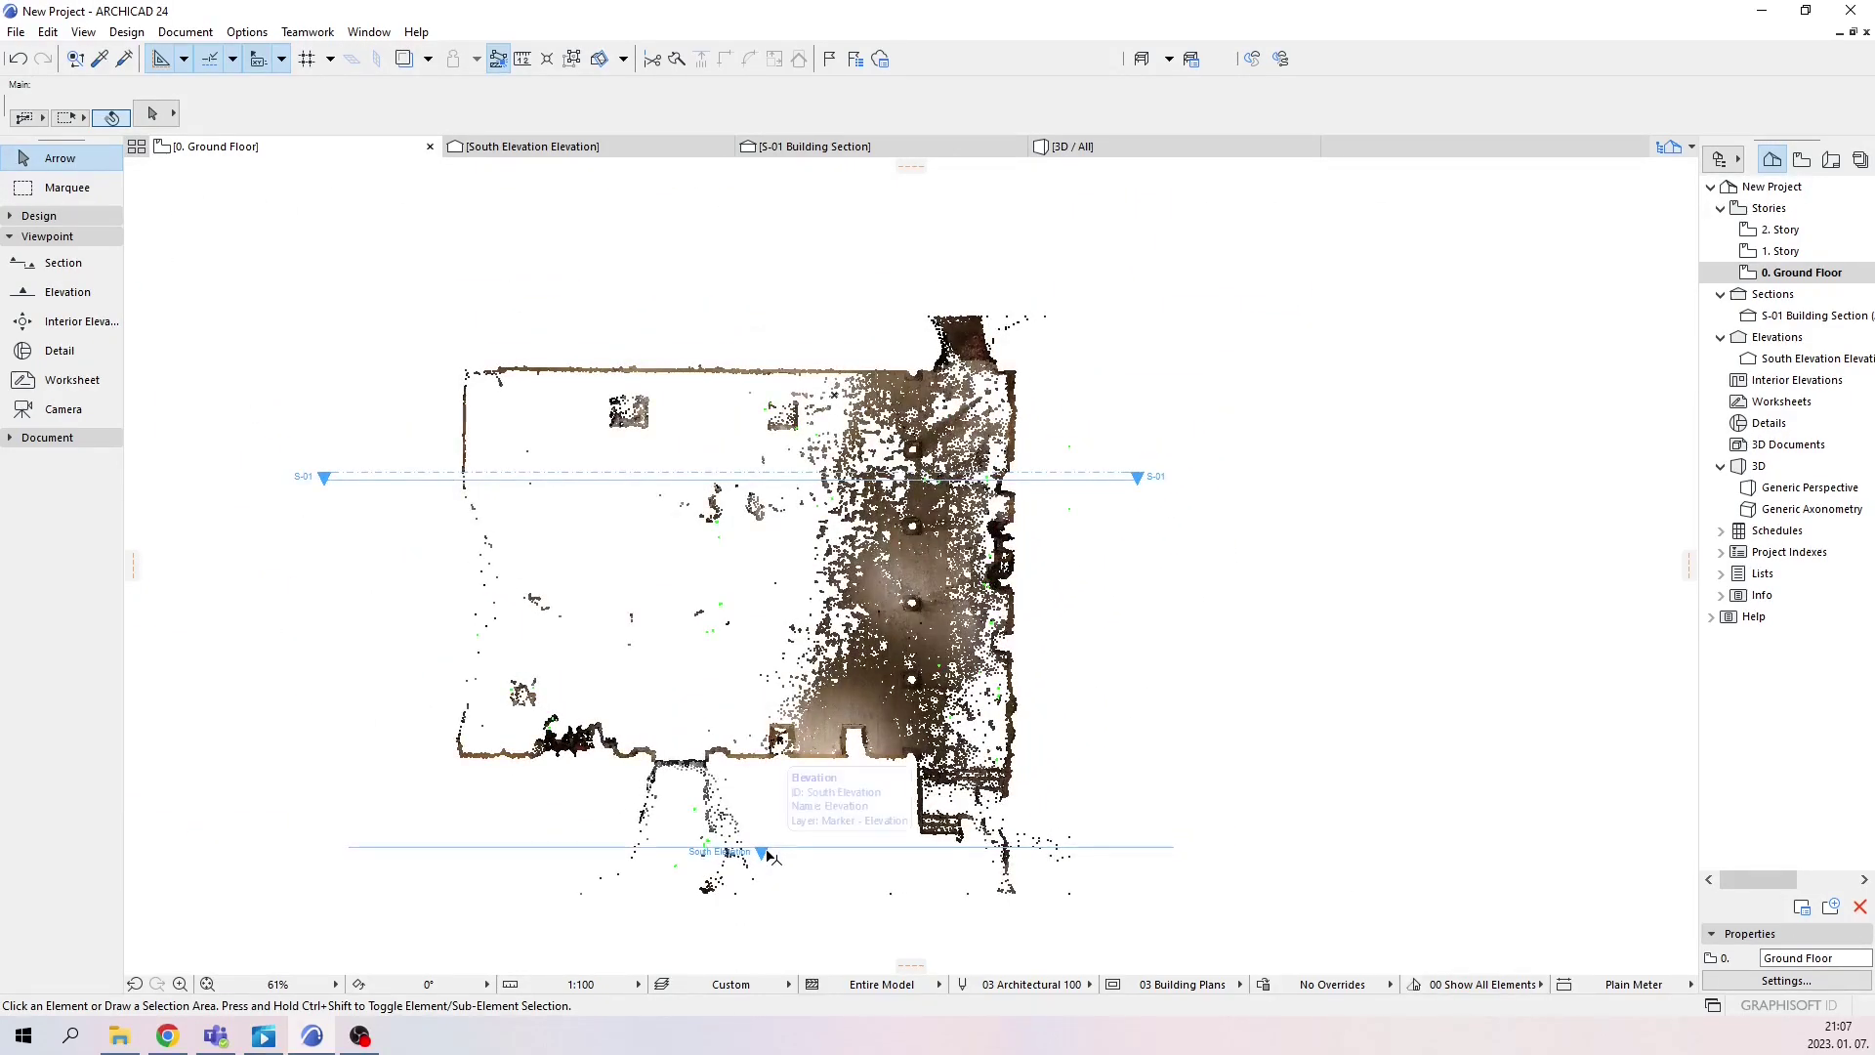
Rotate the South Elevation line 180° about its east endpoint so its marker faces north, and deselect it
left_click(769, 854)
scroll(766, 853, "up", 2)
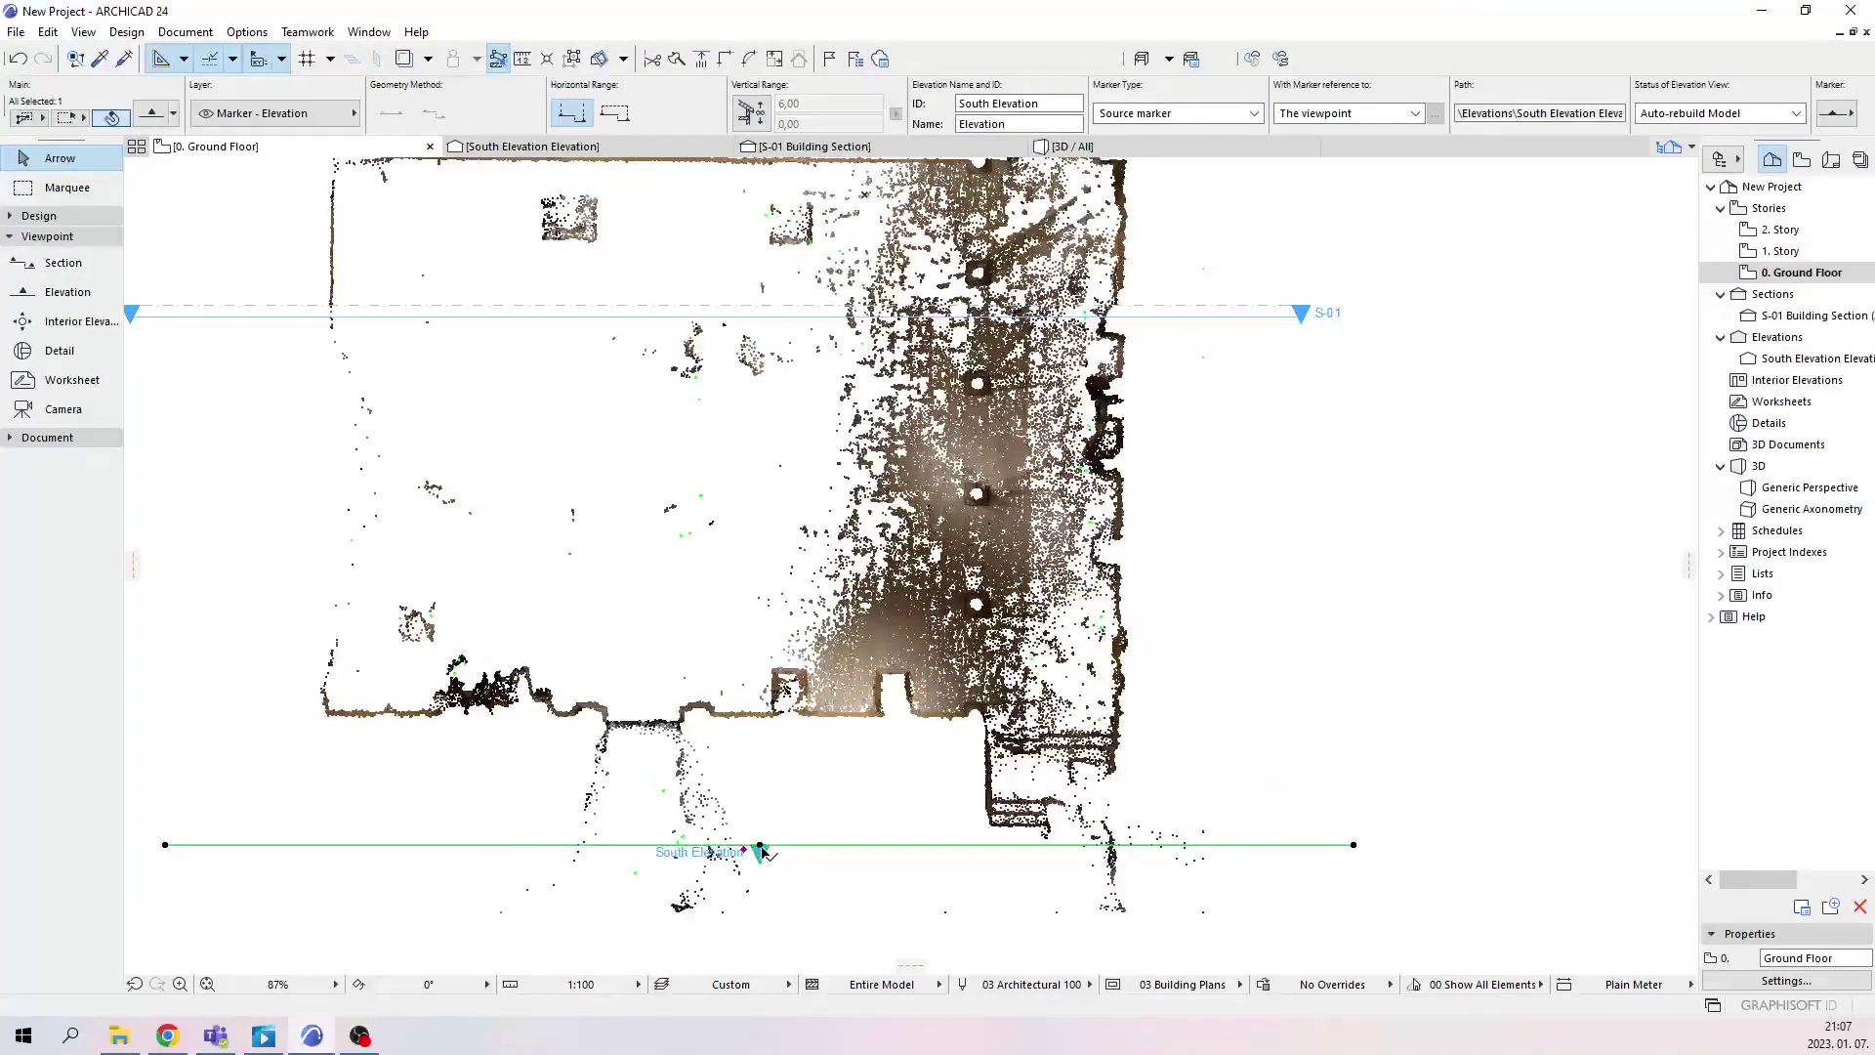
left_click(1354, 846)
left_click(1563, 479)
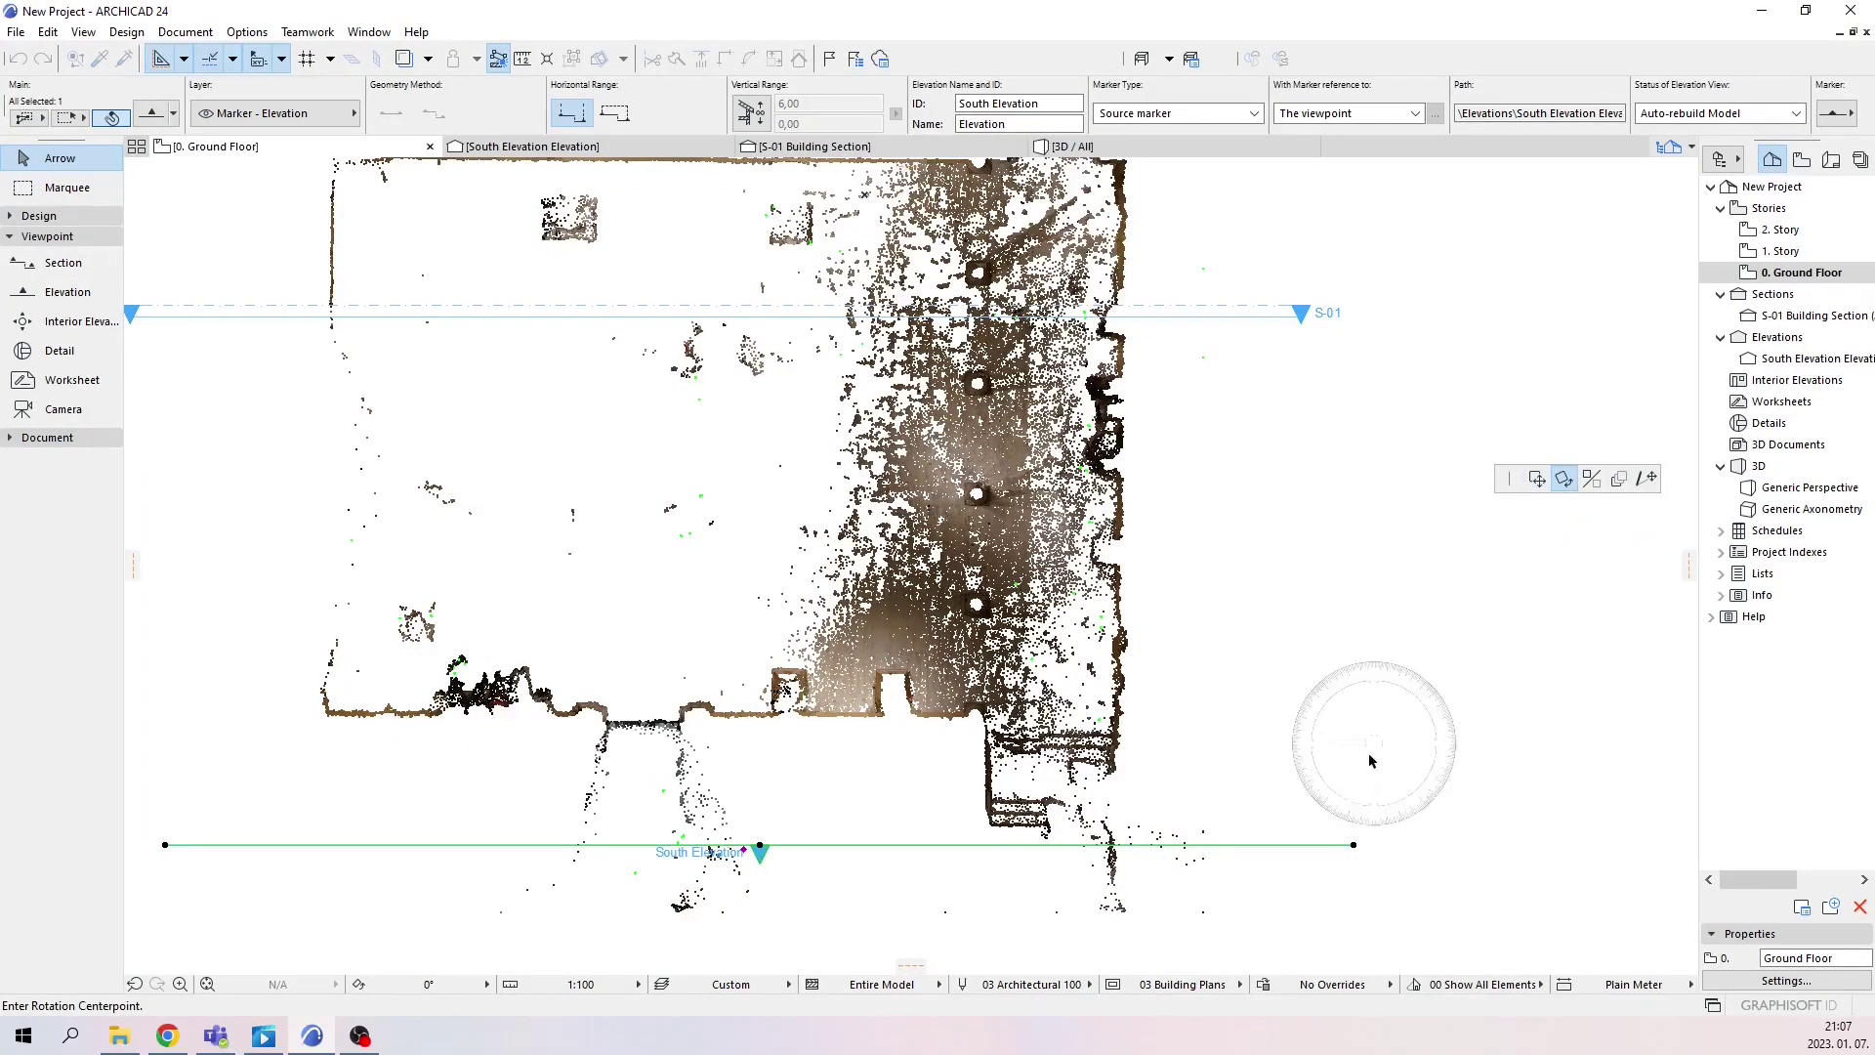
left_click(1354, 845)
scroll(1259, 892, "down", 4)
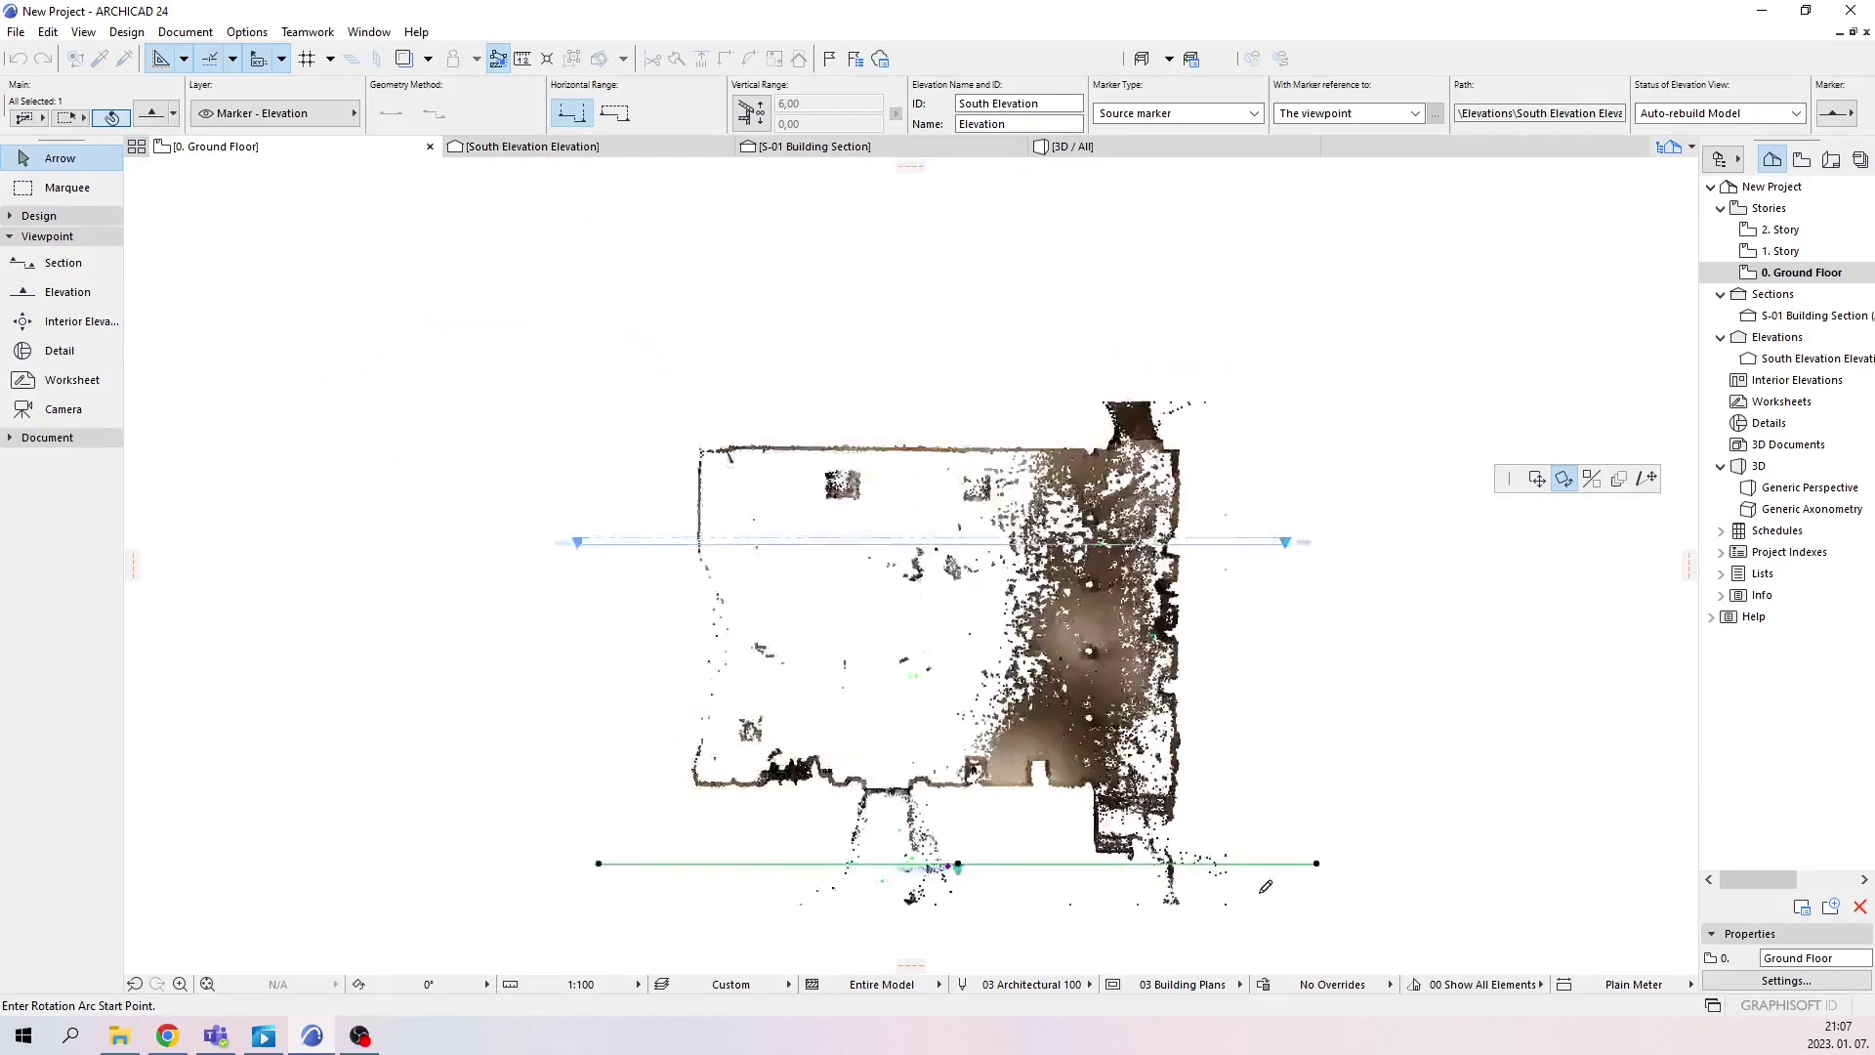
scroll(907, 922, "up", 3)
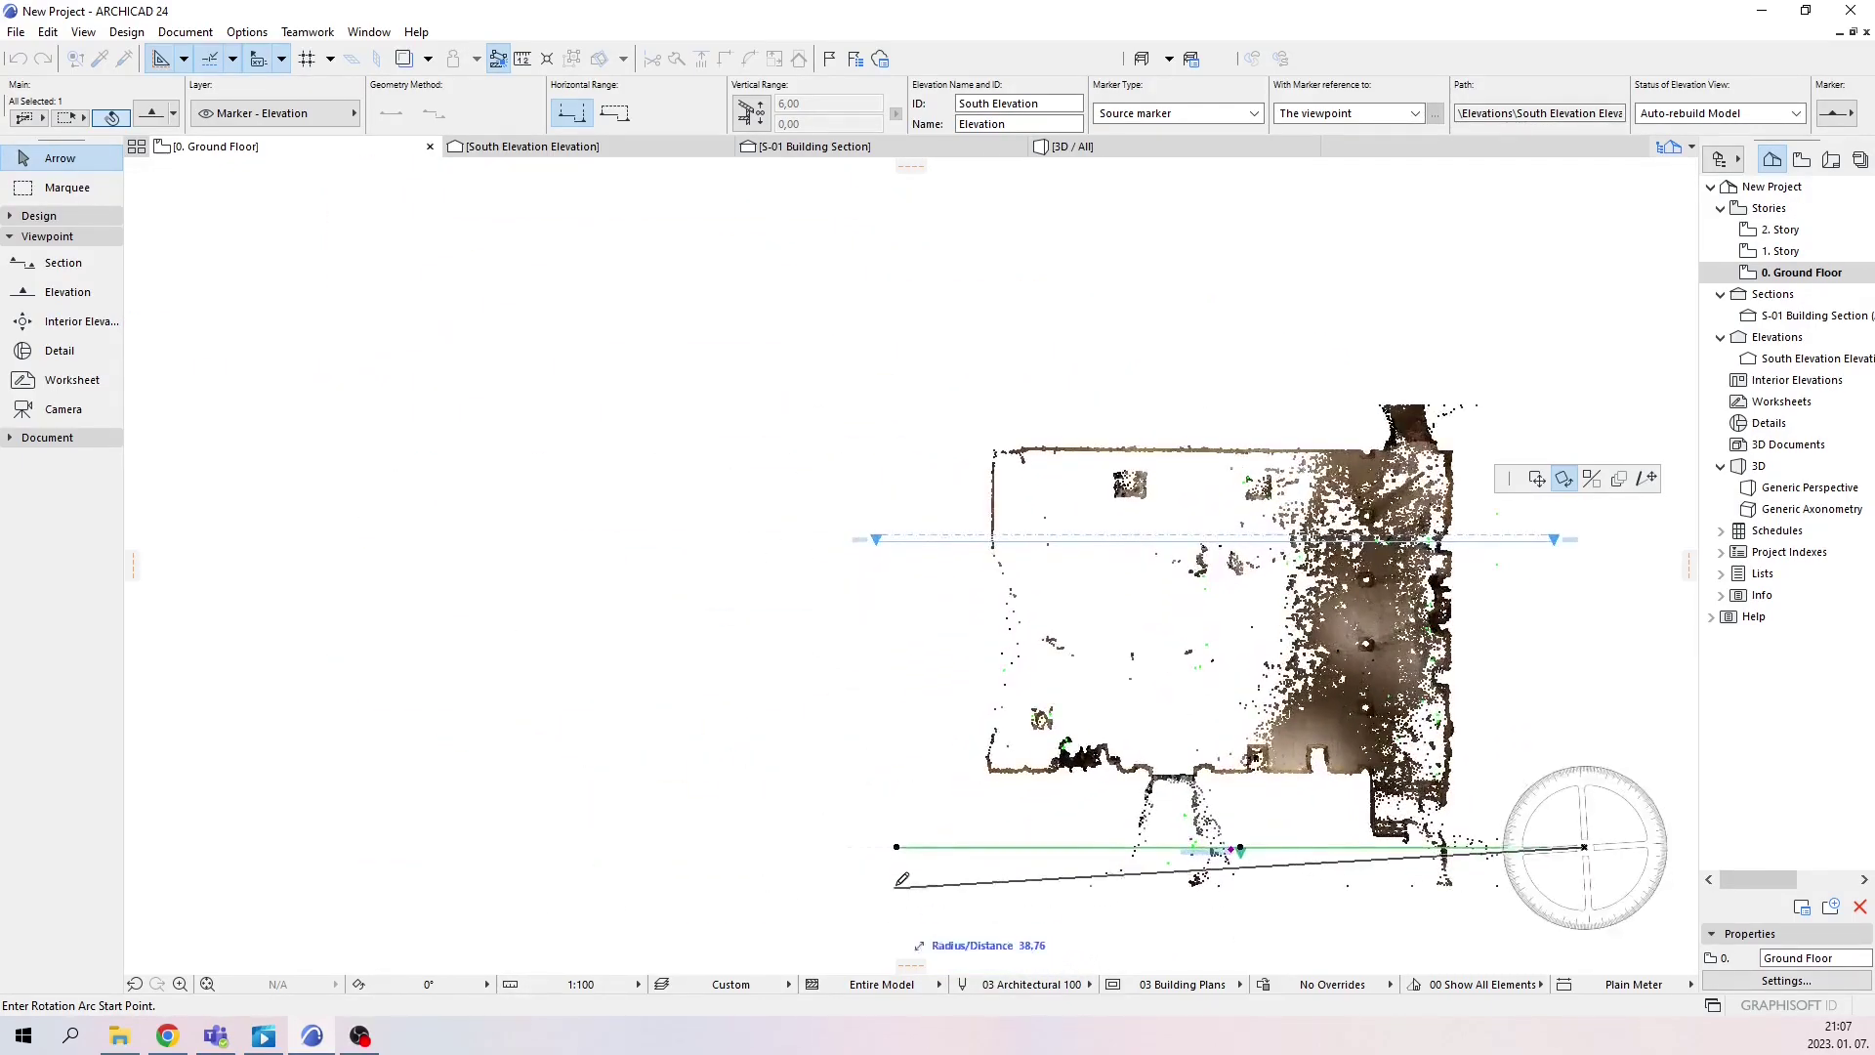
left_click(897, 847)
scroll(1516, 564, "down", 3)
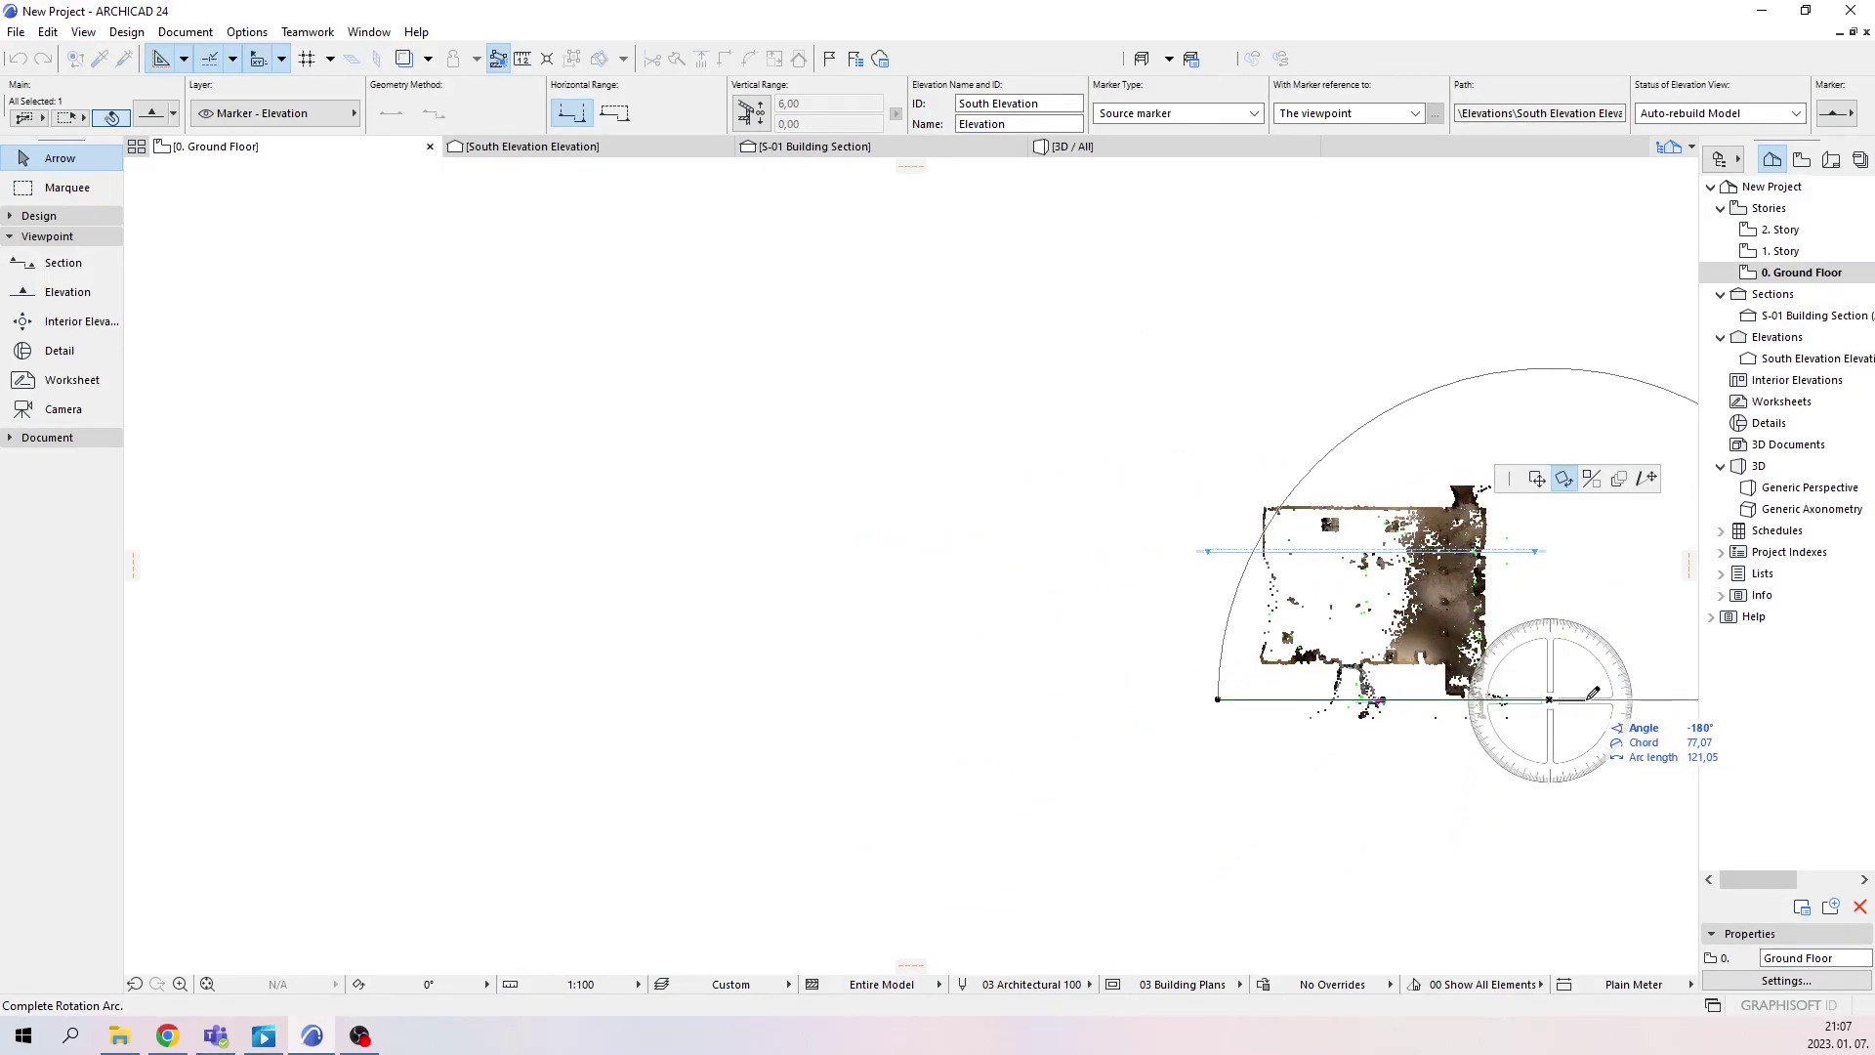
left_click(1599, 701)
middle_click_drag(1580, 795, 1208, 825)
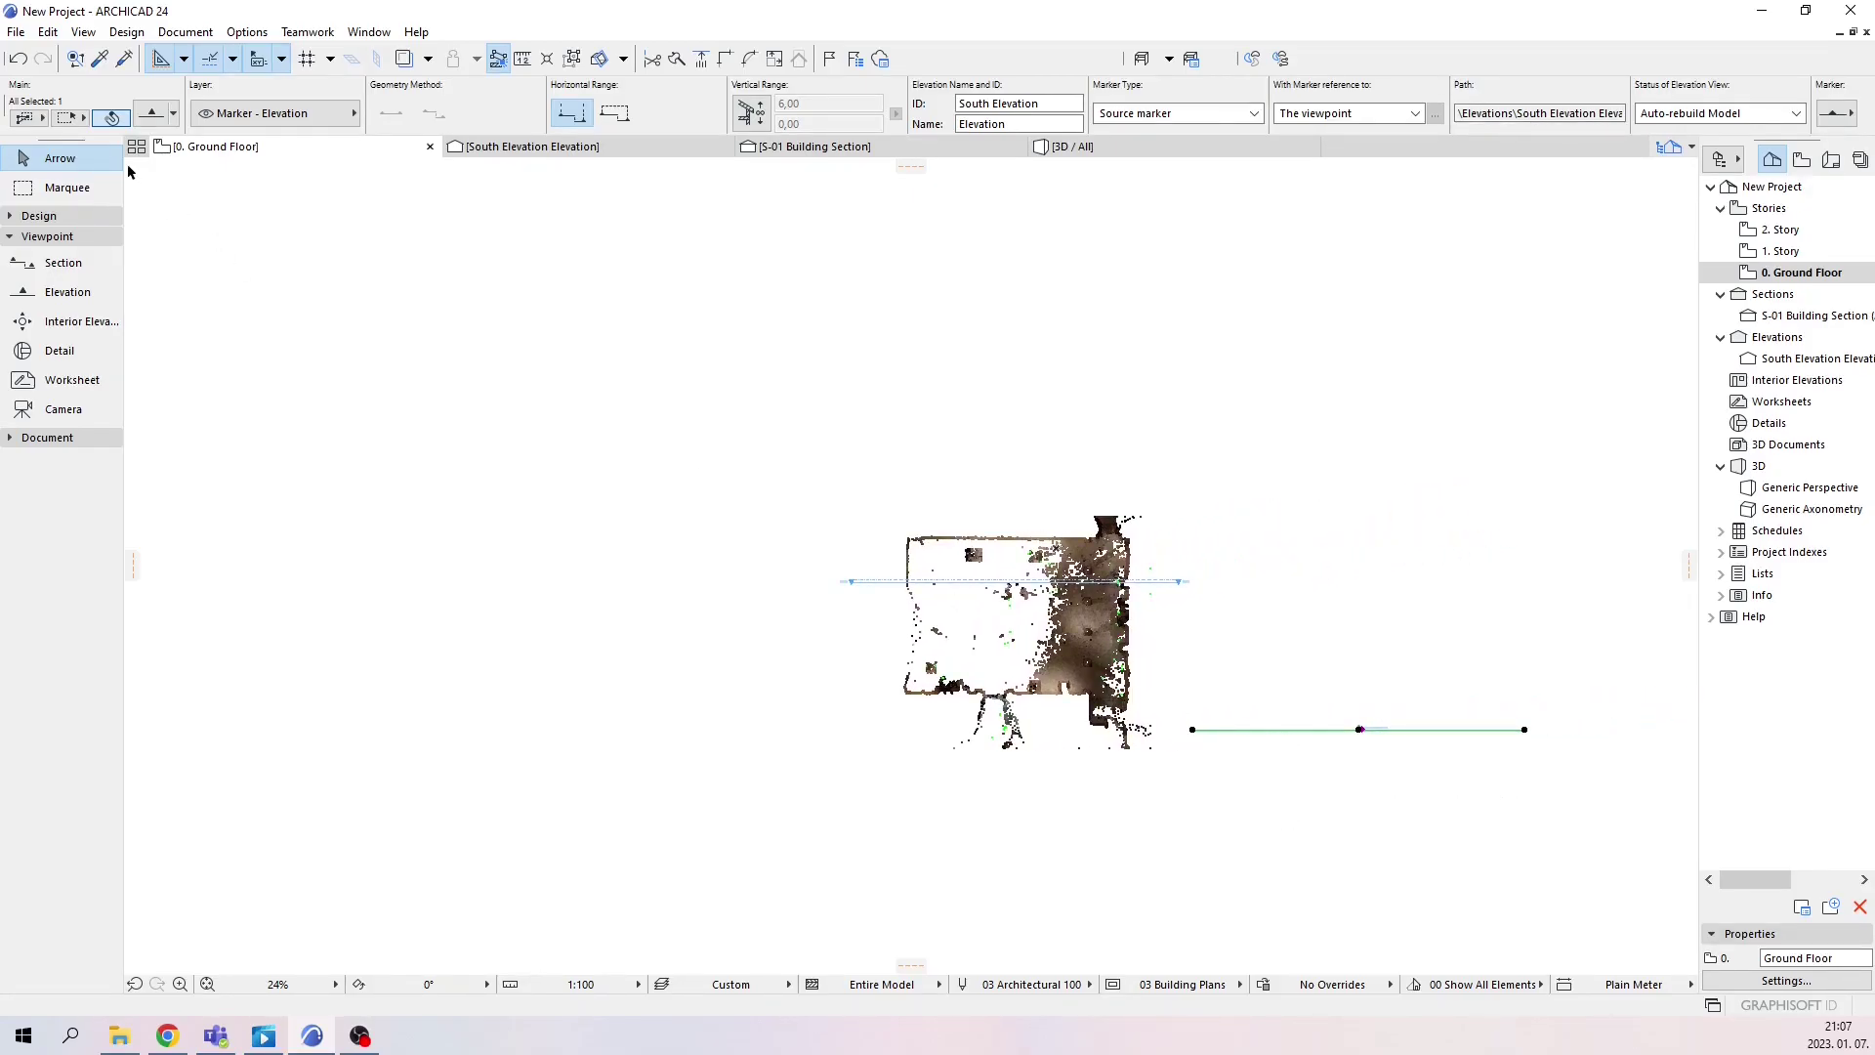
left_click(508, 491)
Move the rotated South Elevation line back to just outside the building's south wall and open its elevation view to check it
scroll(1308, 727, "up", 4)
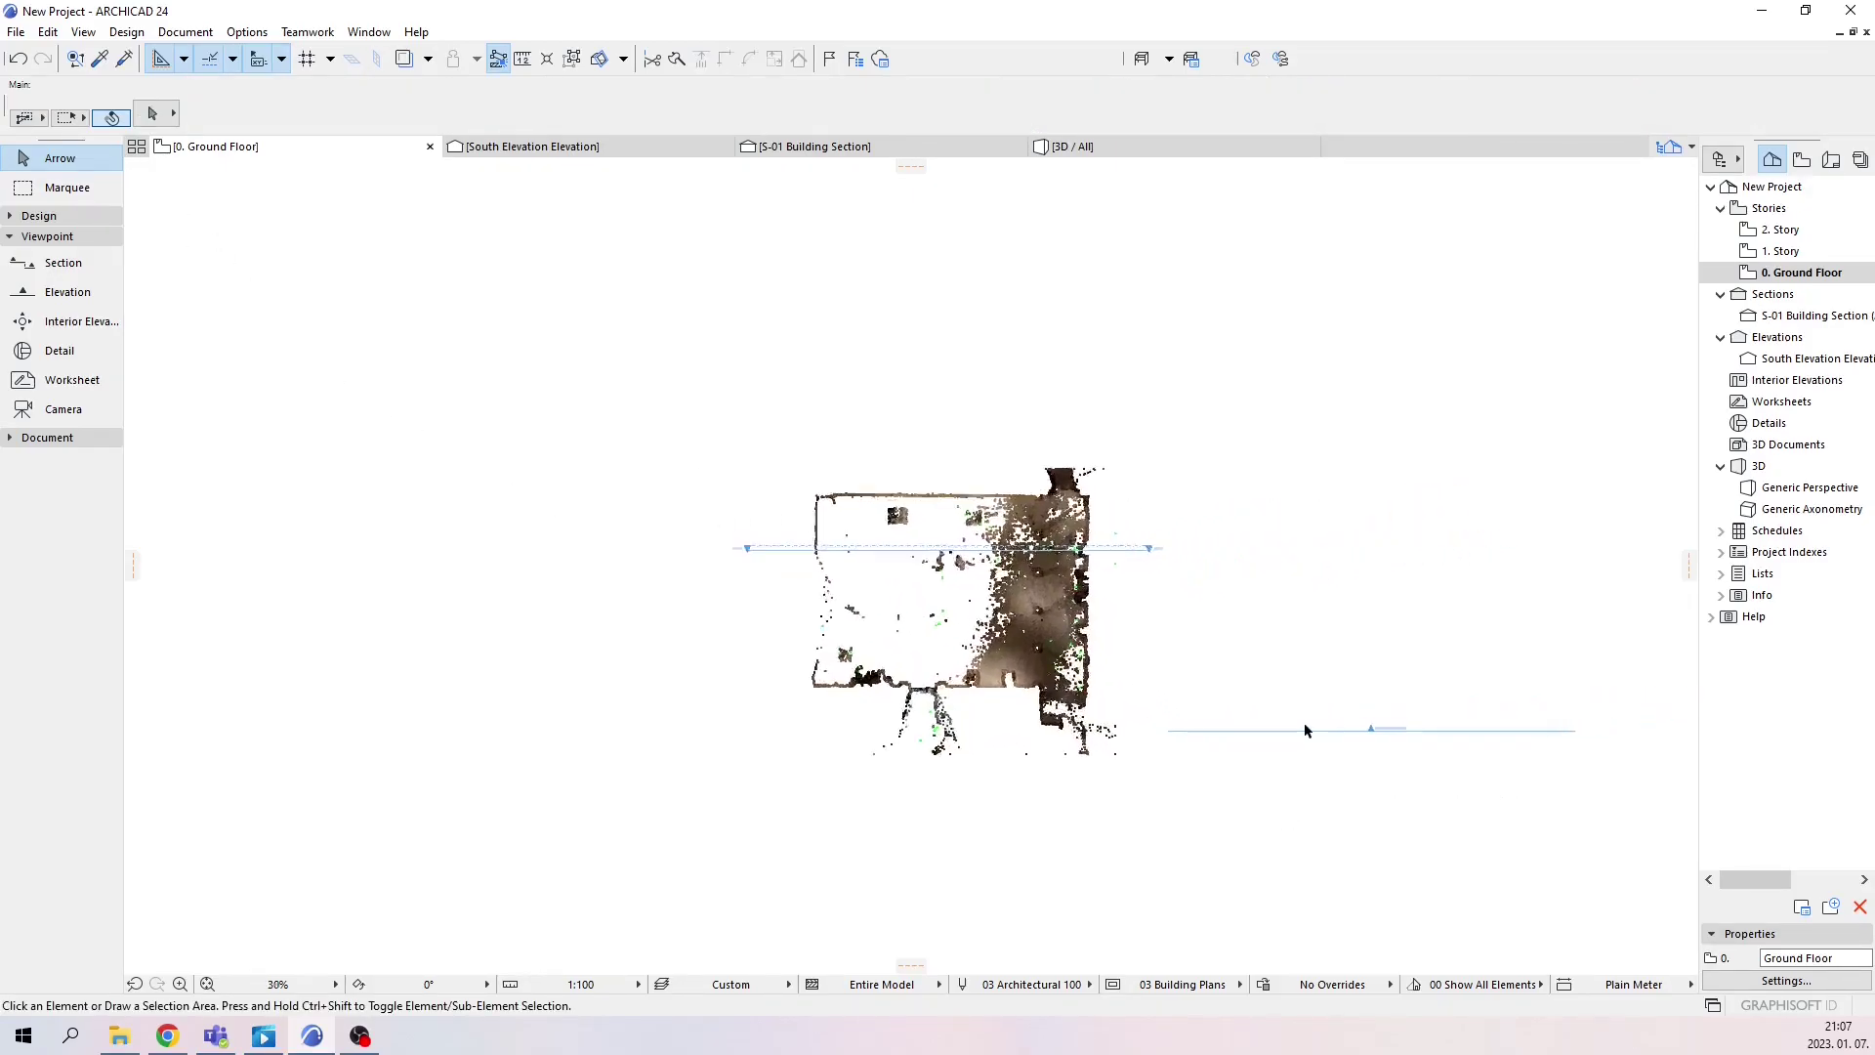
left_click(1418, 735)
left_click(1416, 734)
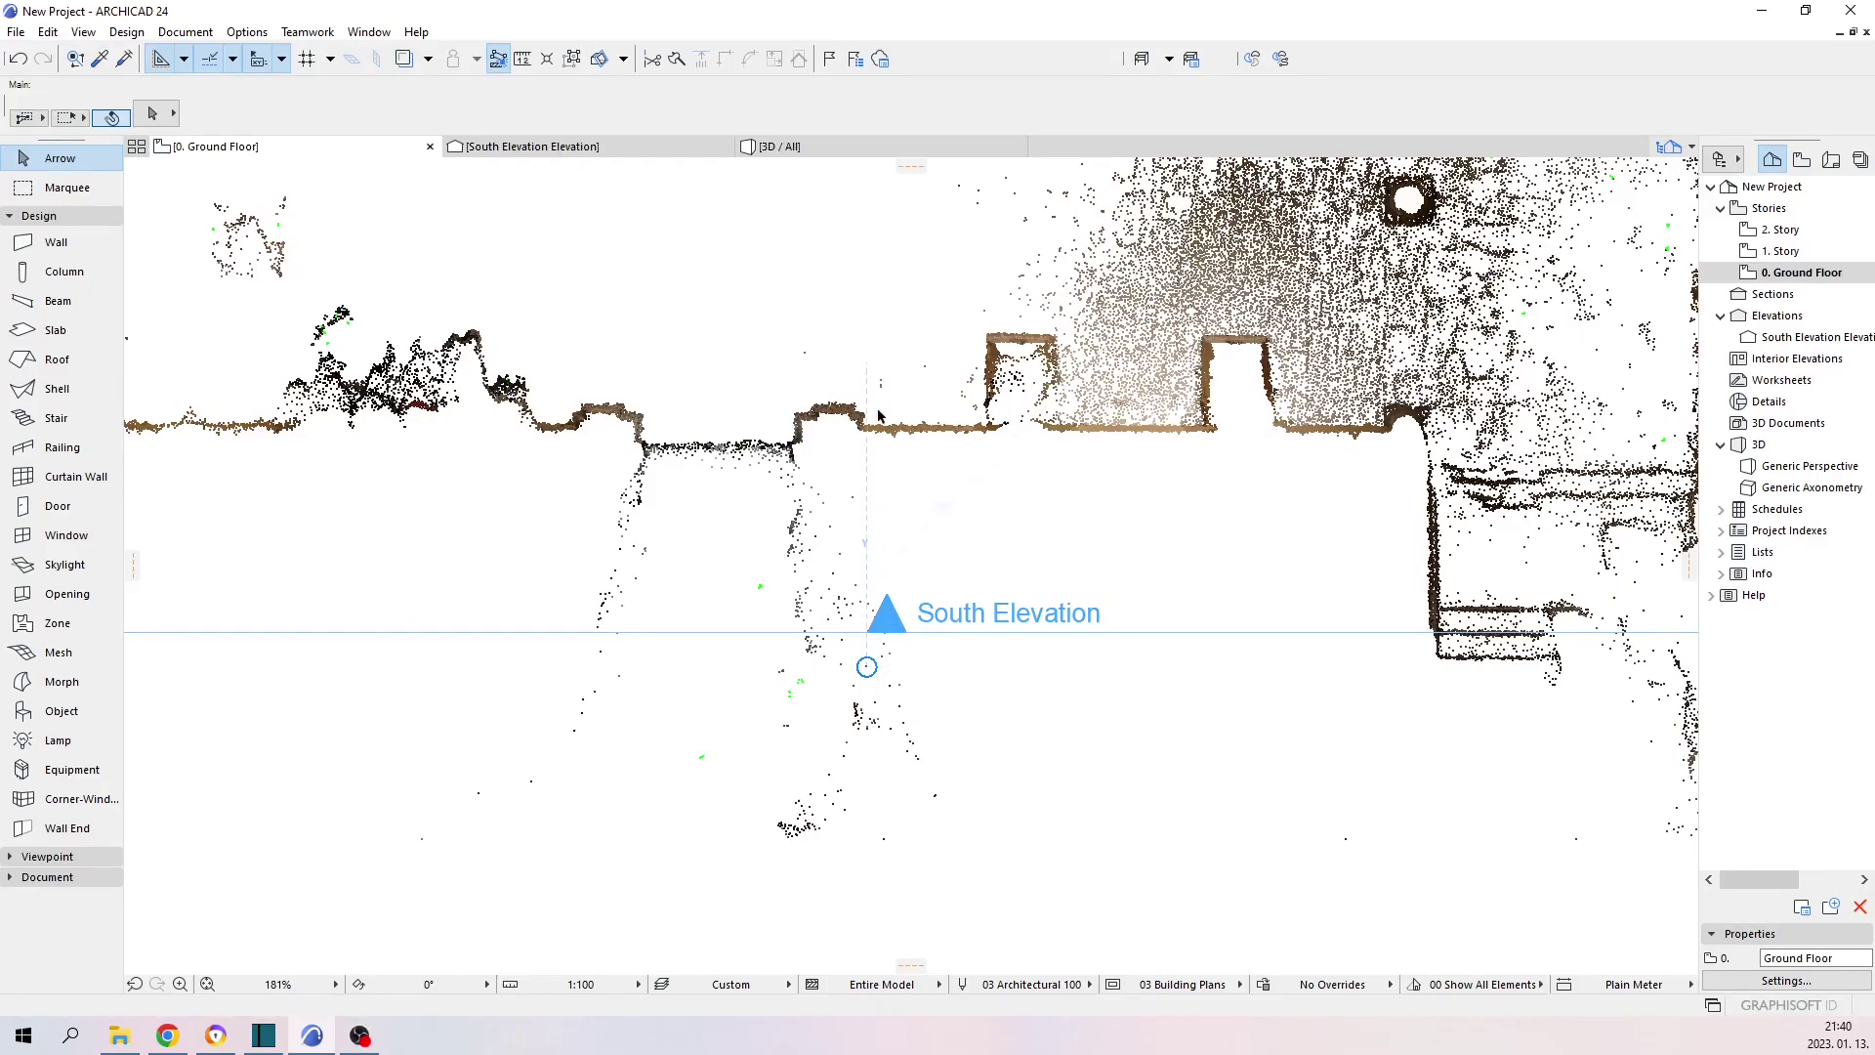
scroll(890, 625, "down", 5)
scroll(892, 630, "up", 7)
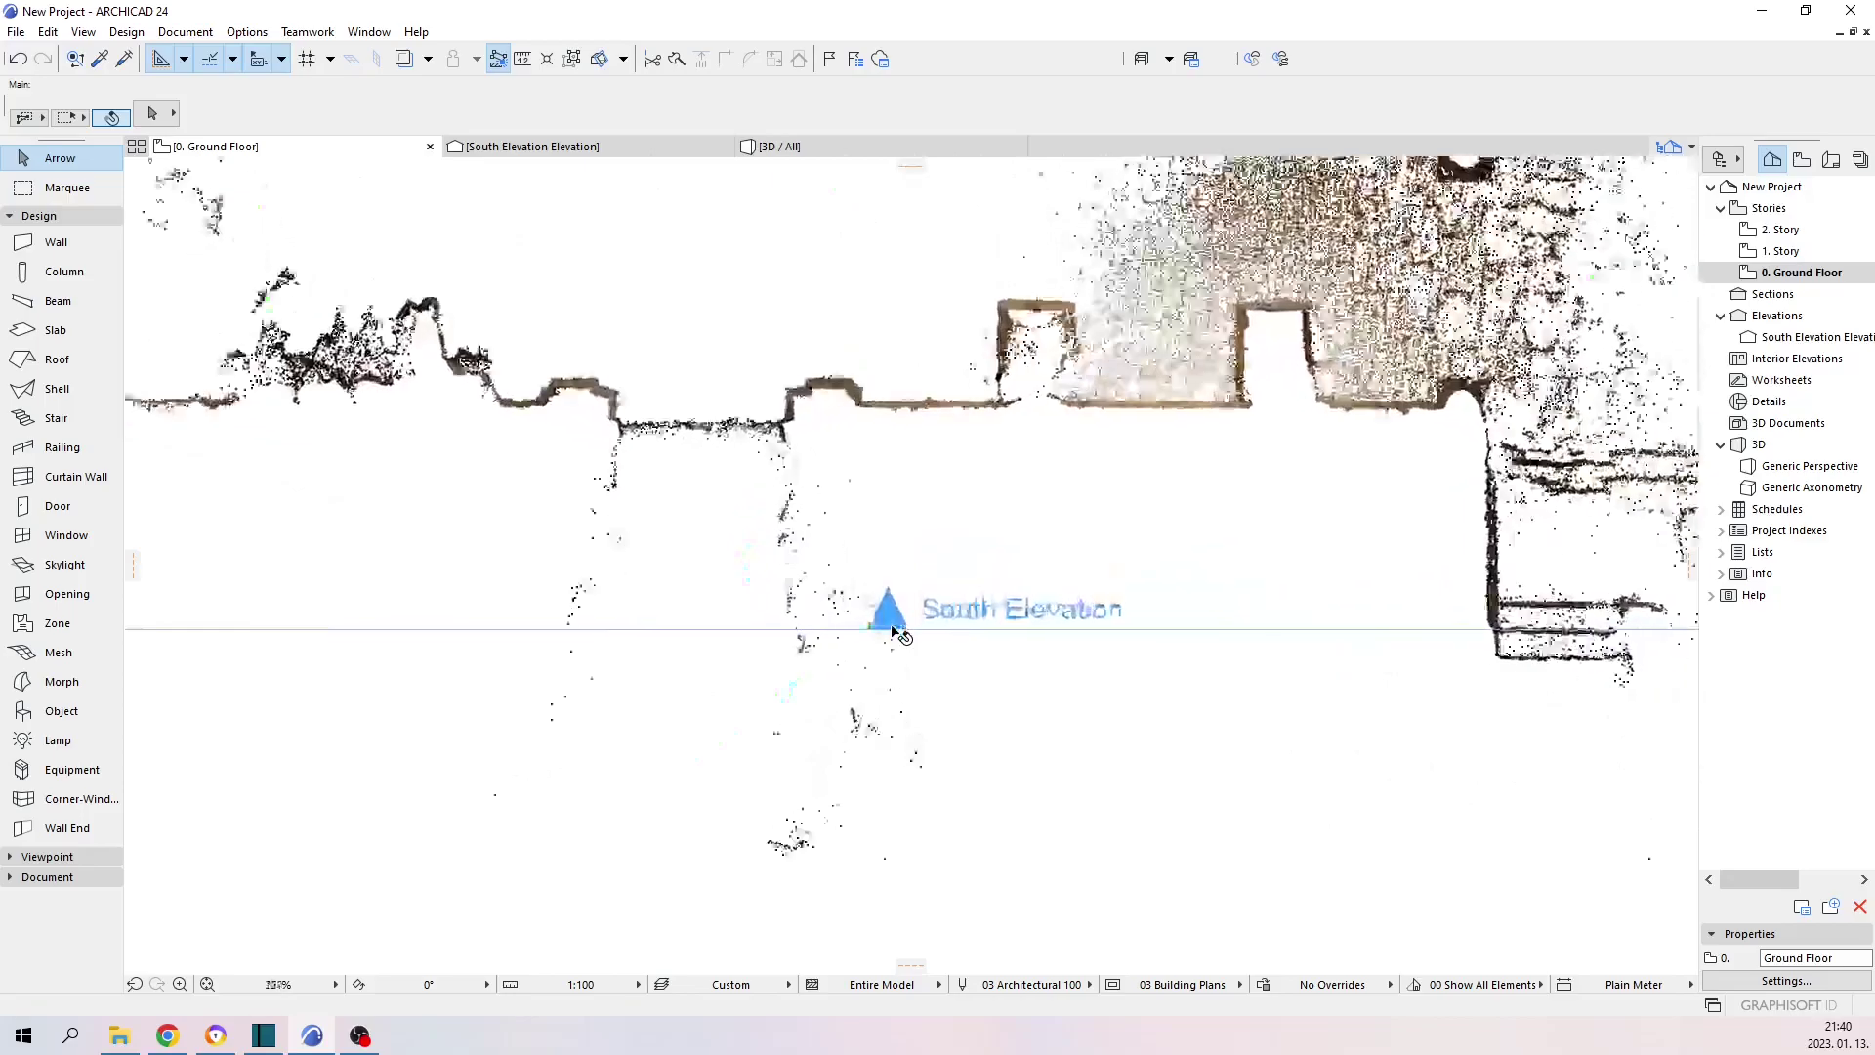
middle_click_drag(1053, 656, 1021, 662)
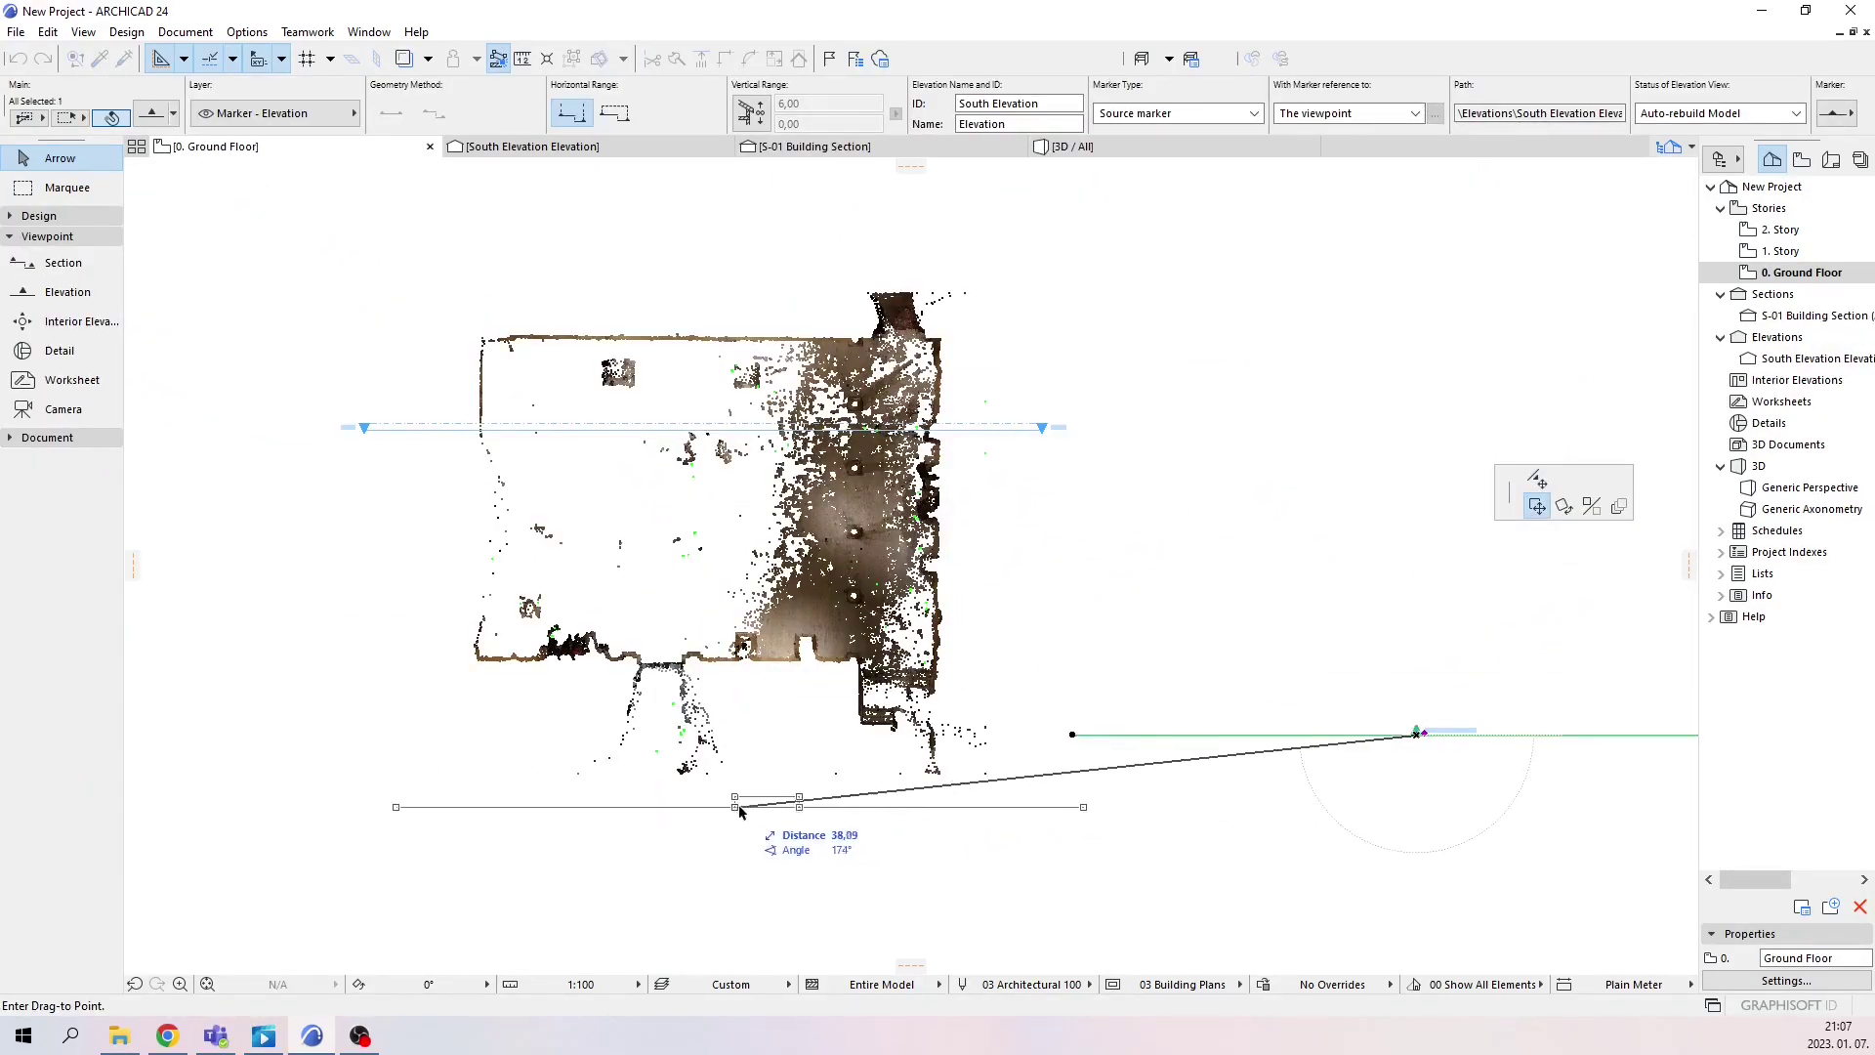
left_click(709, 718)
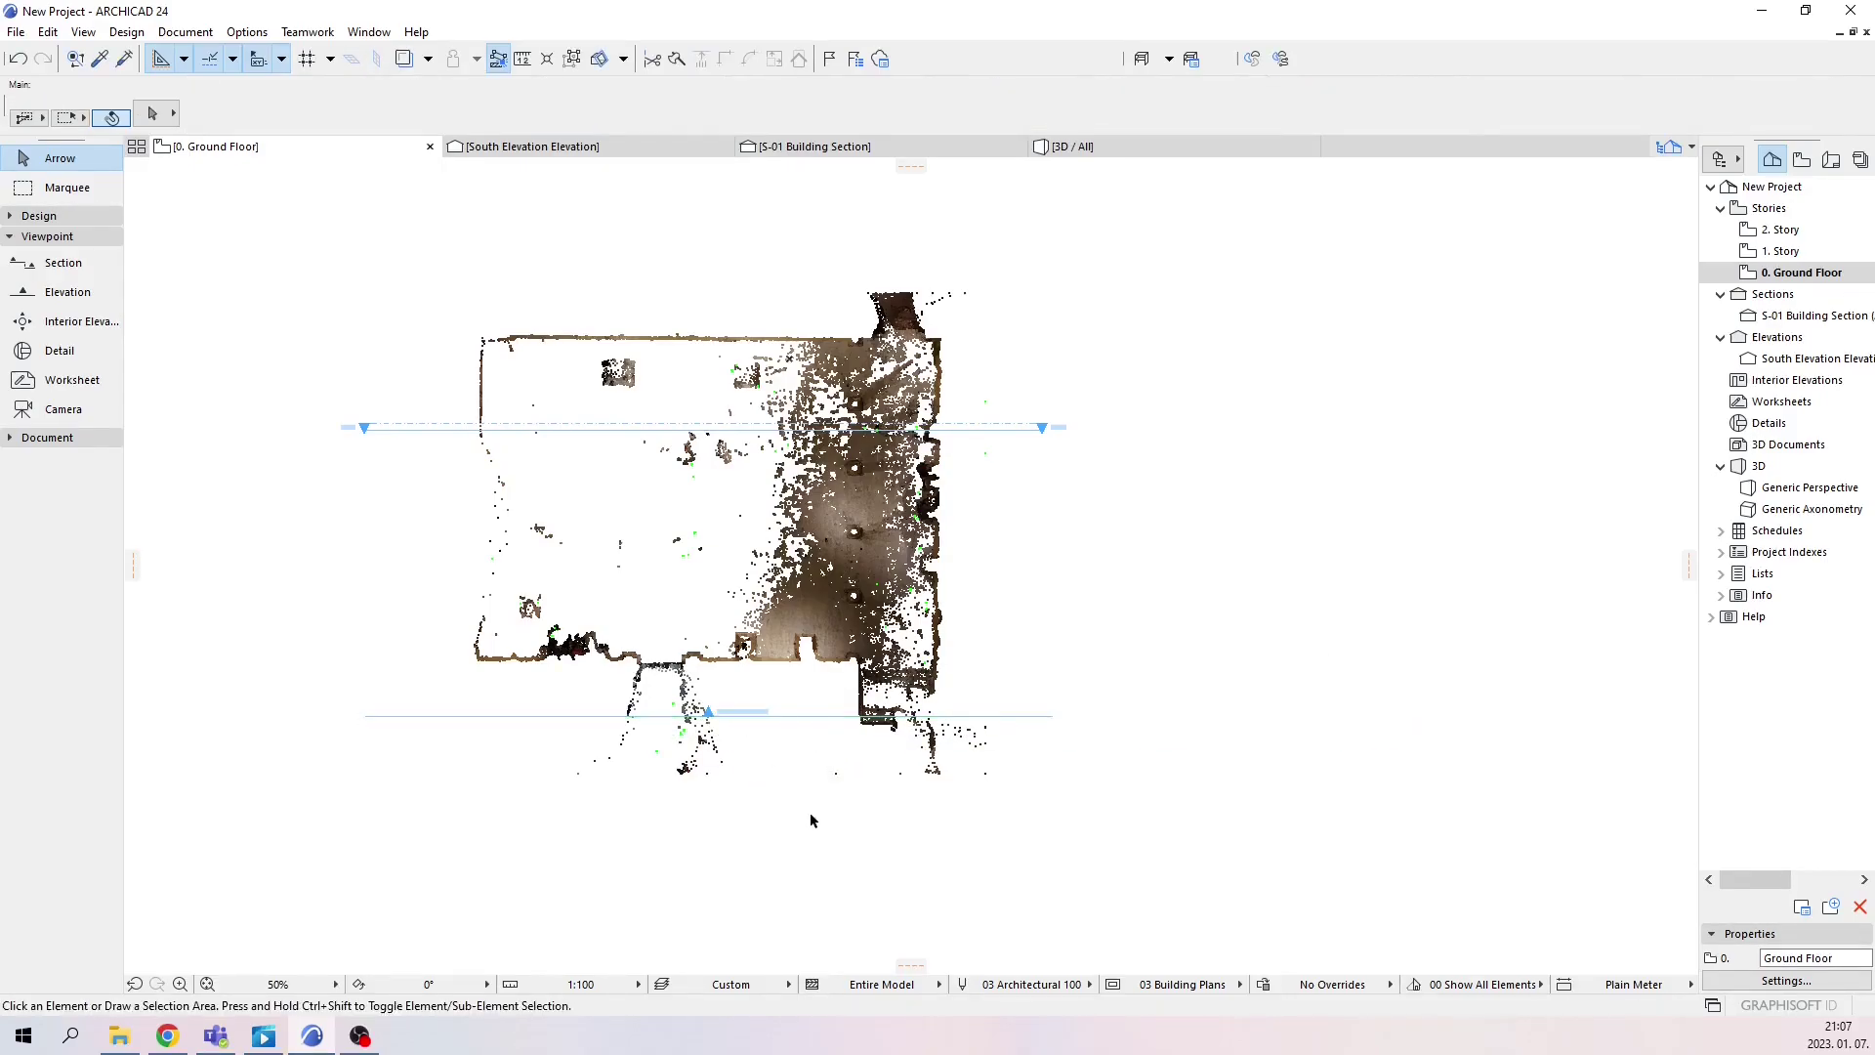
key("ctrl+Tab")
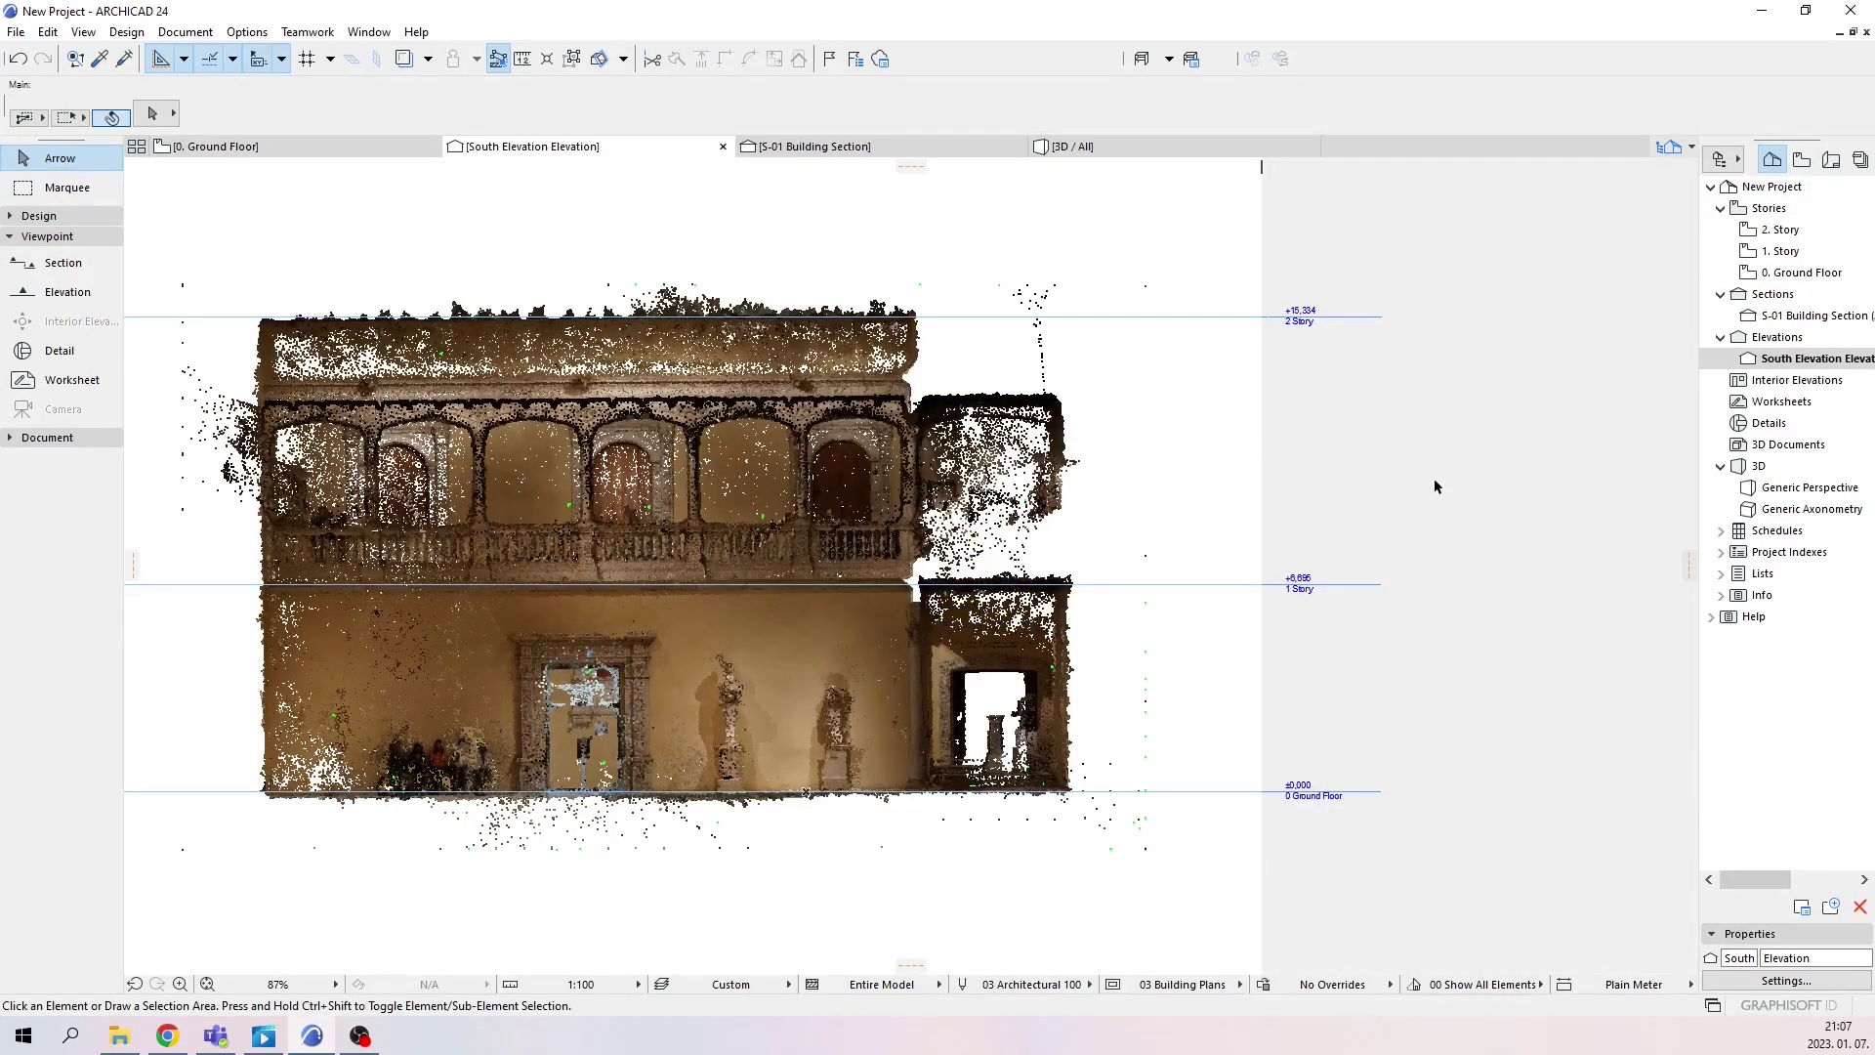